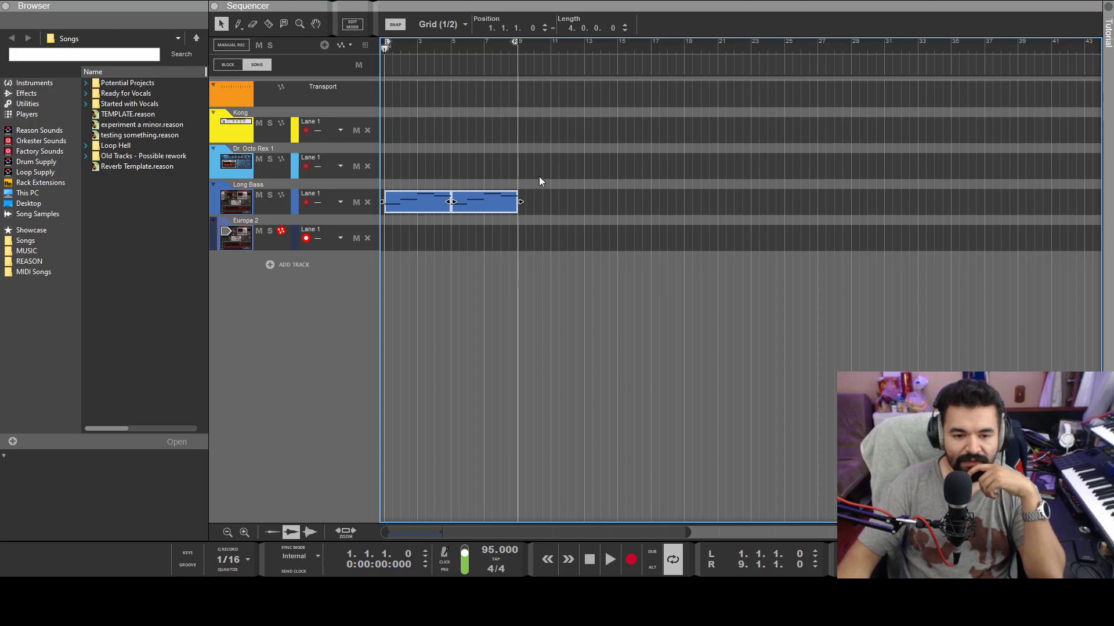
Delete both note clips from the Long Bass lane and draw a new empty clip starting at bar 1.
drag(539, 175, 410, 239)
key(Delete)
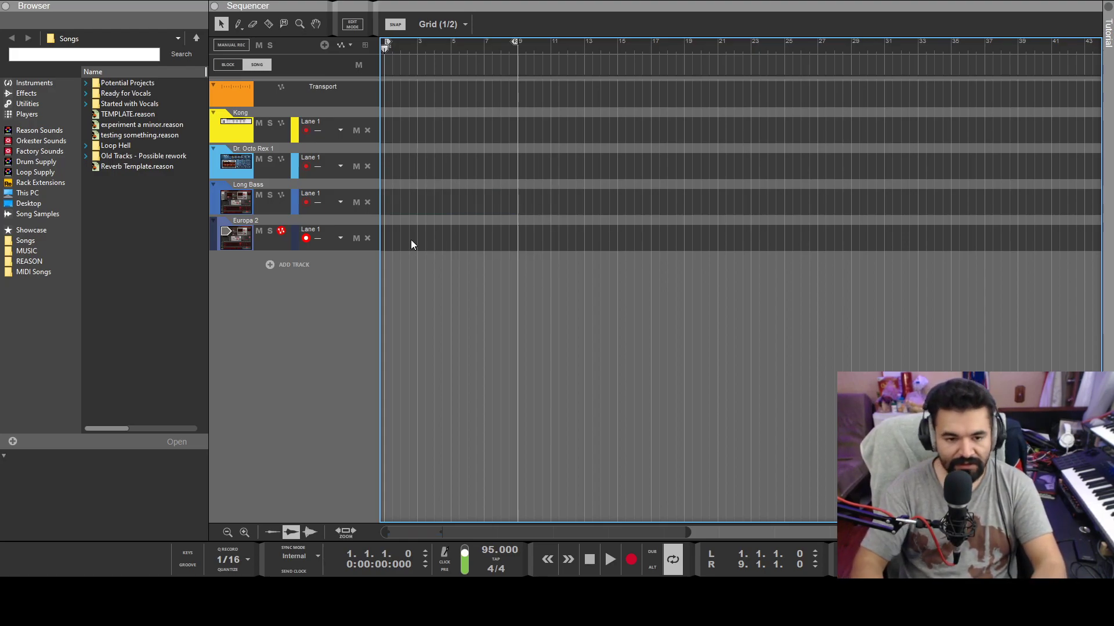
drag(387, 200, 438, 210)
double_click(436, 210)
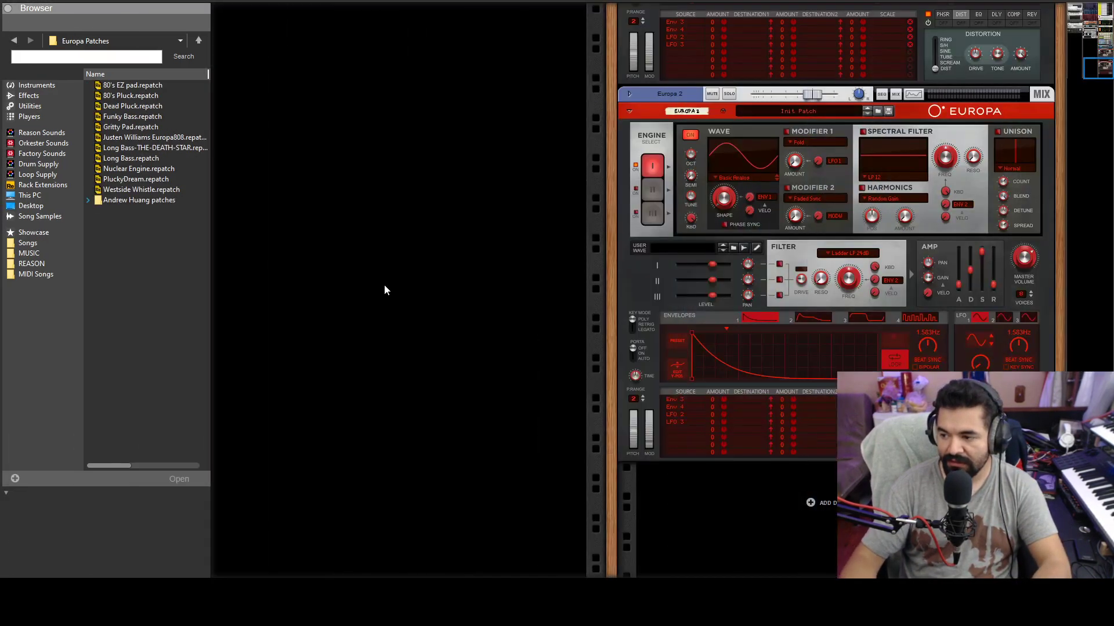
Run the pattern of the lower Drum Sequencer that feeds Kong.
scroll(829, 194, up, 15)
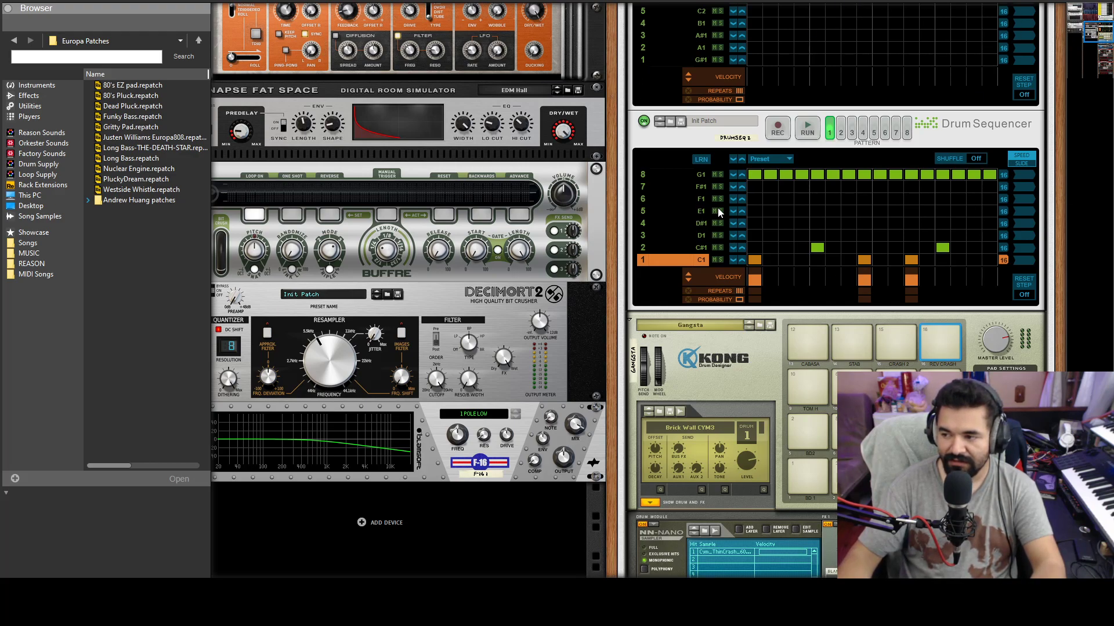
scroll(743, 211, up, 1)
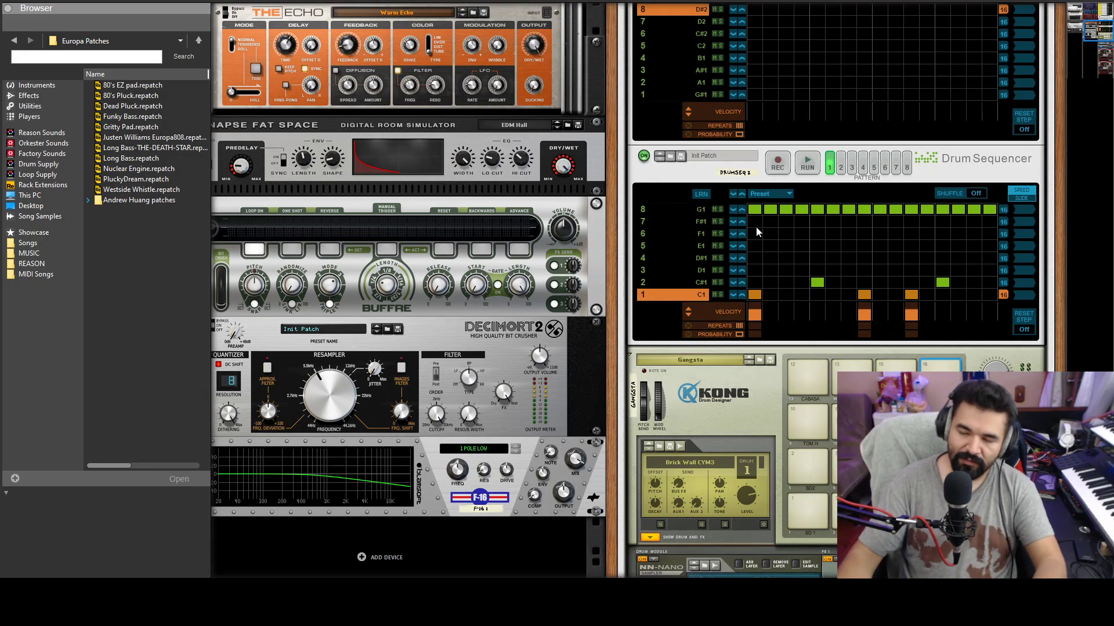
scroll(795, 229, up, 3)
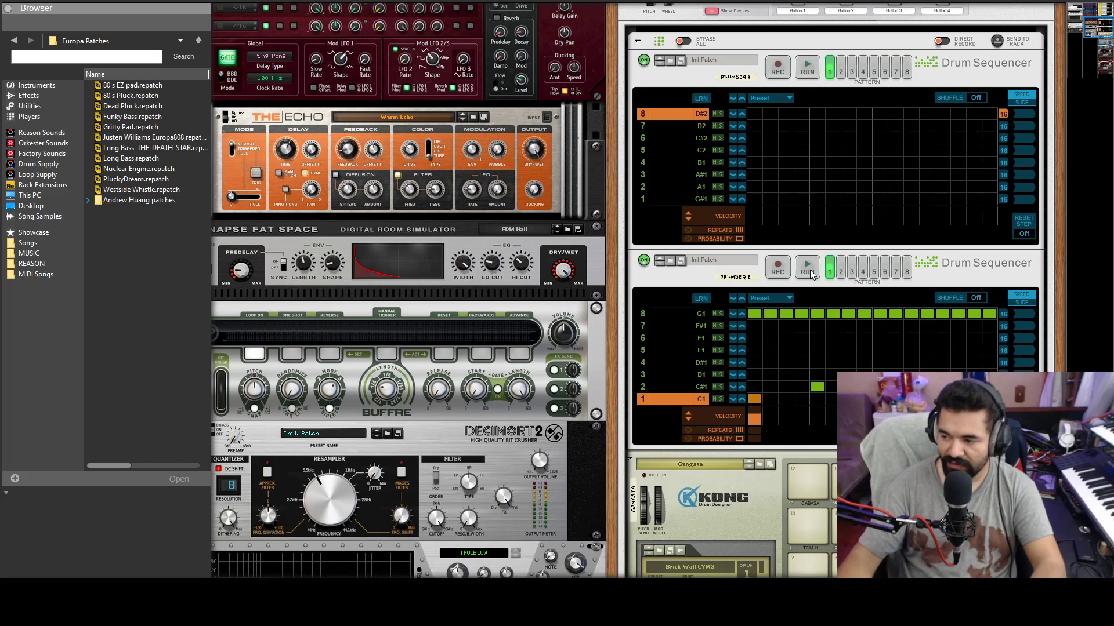
click(809, 273)
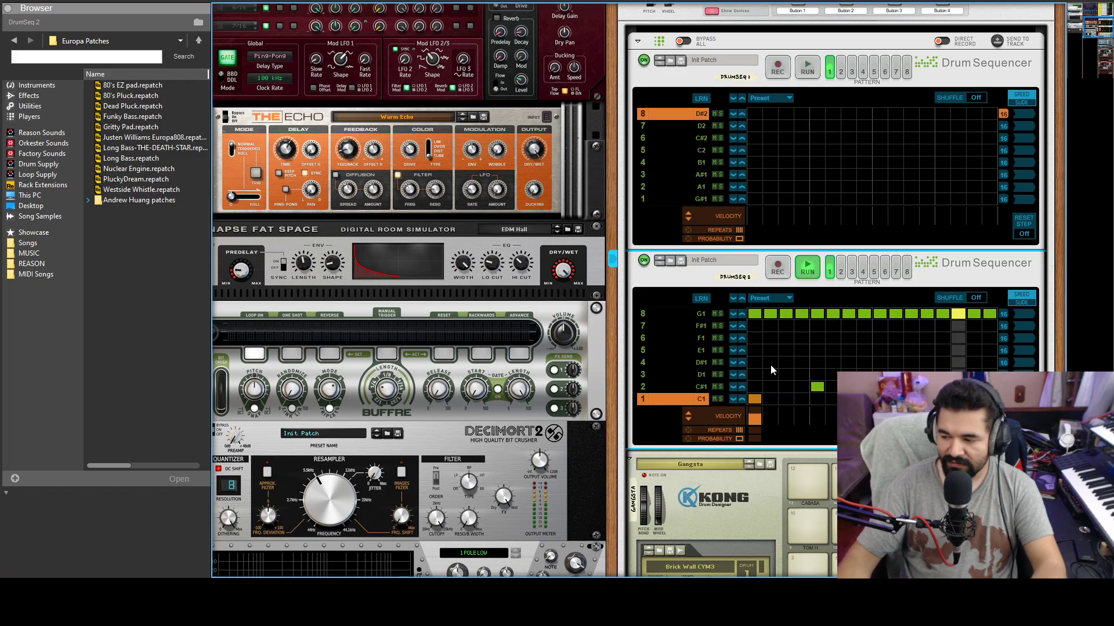
scroll(767, 367, down, 5)
scroll(719, 344, down, 2)
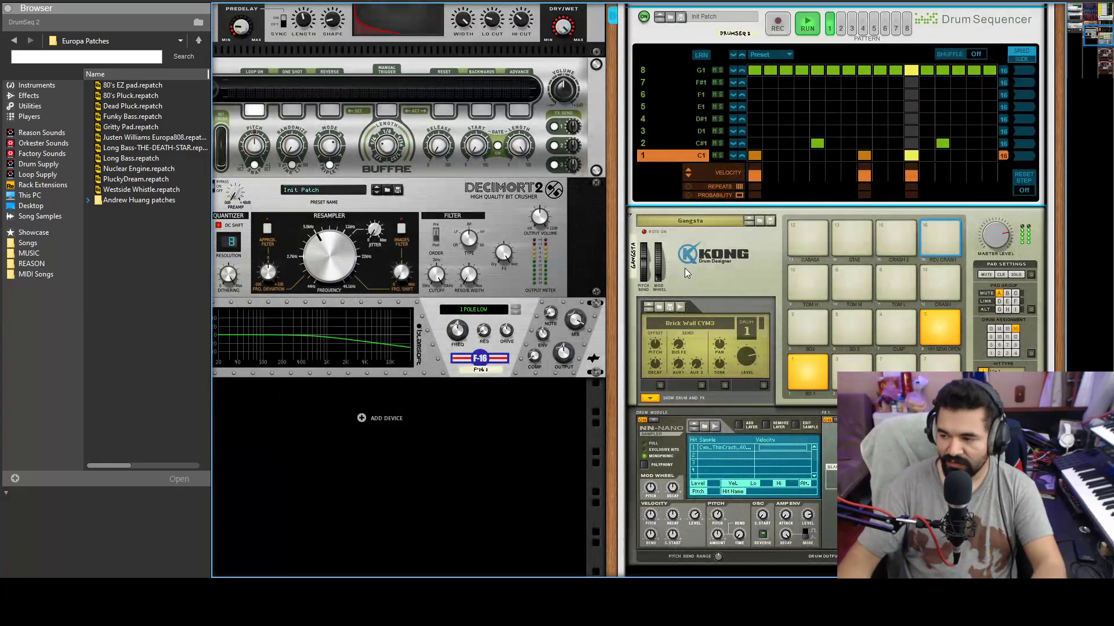
scroll(684, 268, up, 1)
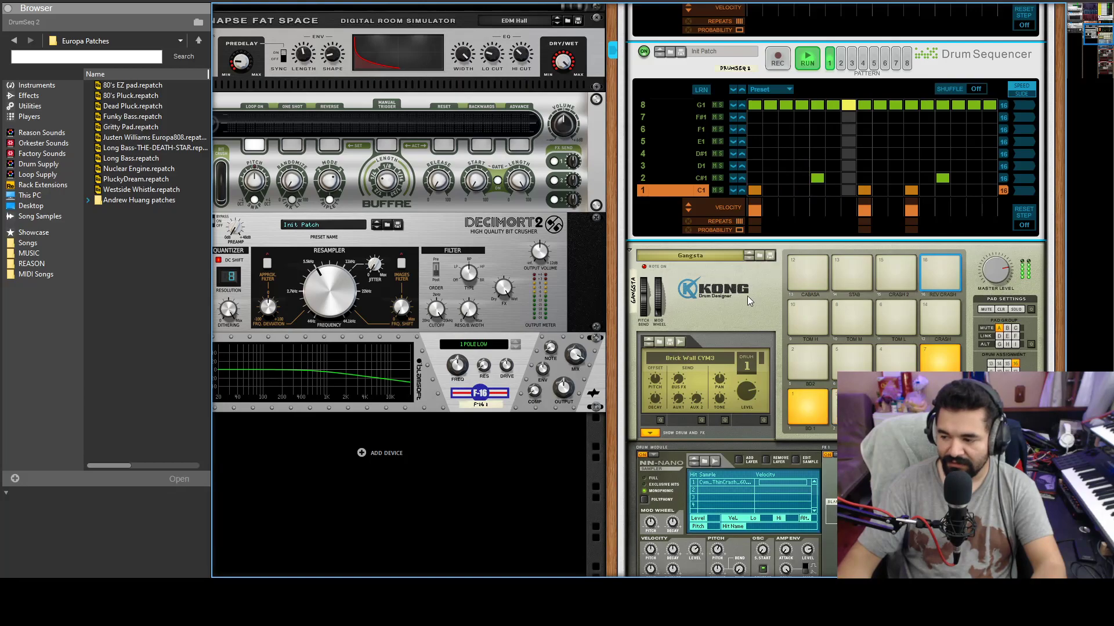
scroll(747, 296, down, 2)
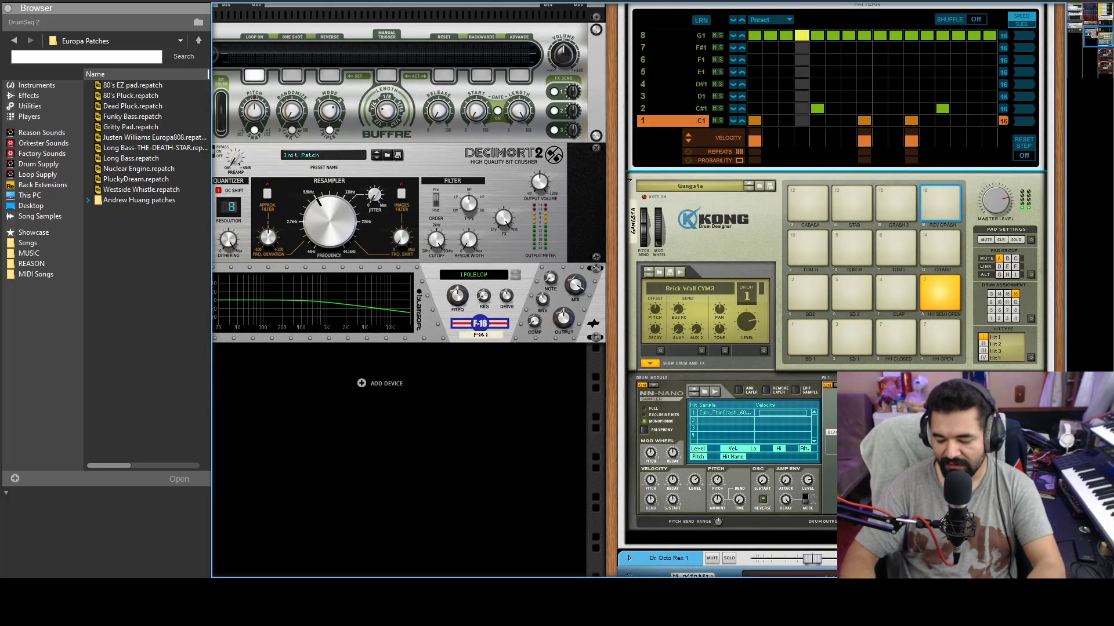
Lower the faders of the Kong 3-4 and Kong 5-6 channels in the mixer.
key(F5)
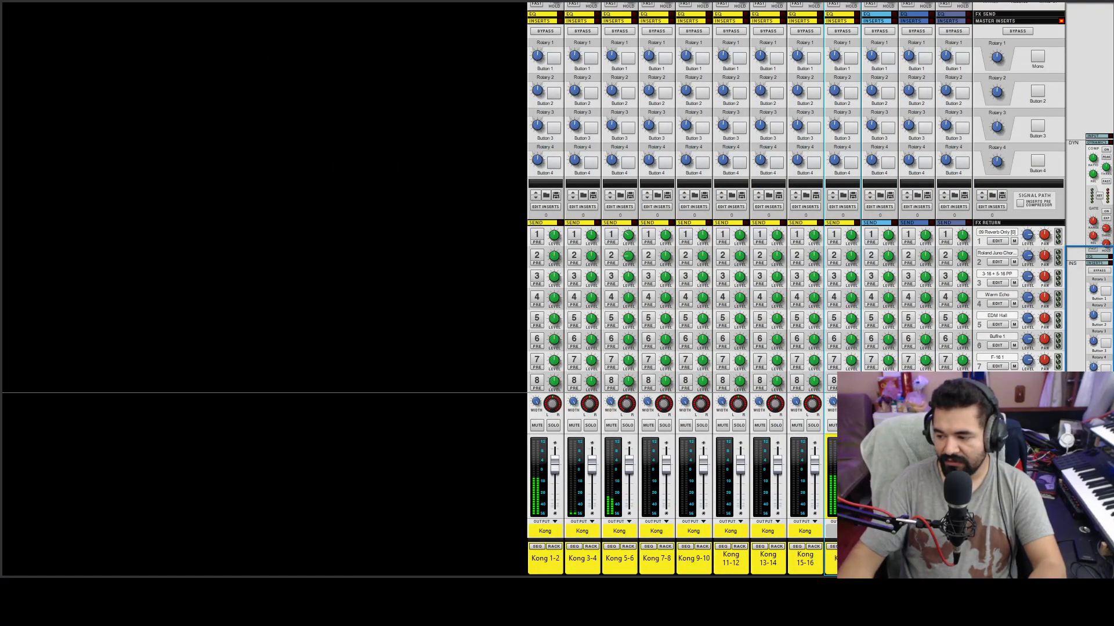
click(833, 568)
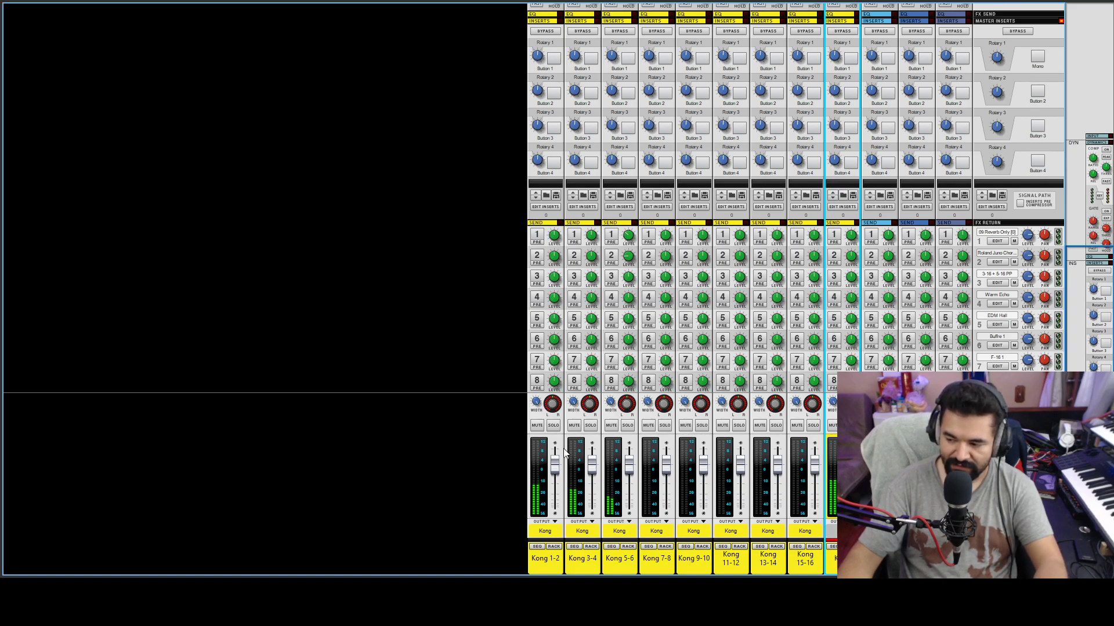
drag(629, 461, 591, 470)
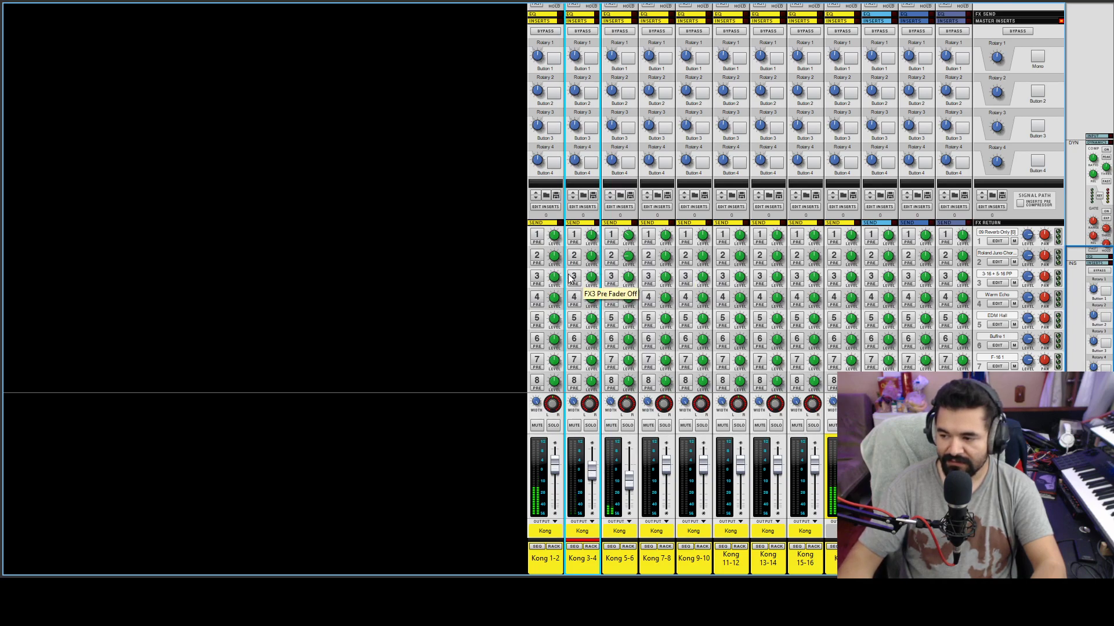
Enable send 1 on the Kong 3-4 and Kong 5-6 channels and set the Kong 5-6 level to -6.41 dB.
click(573, 234)
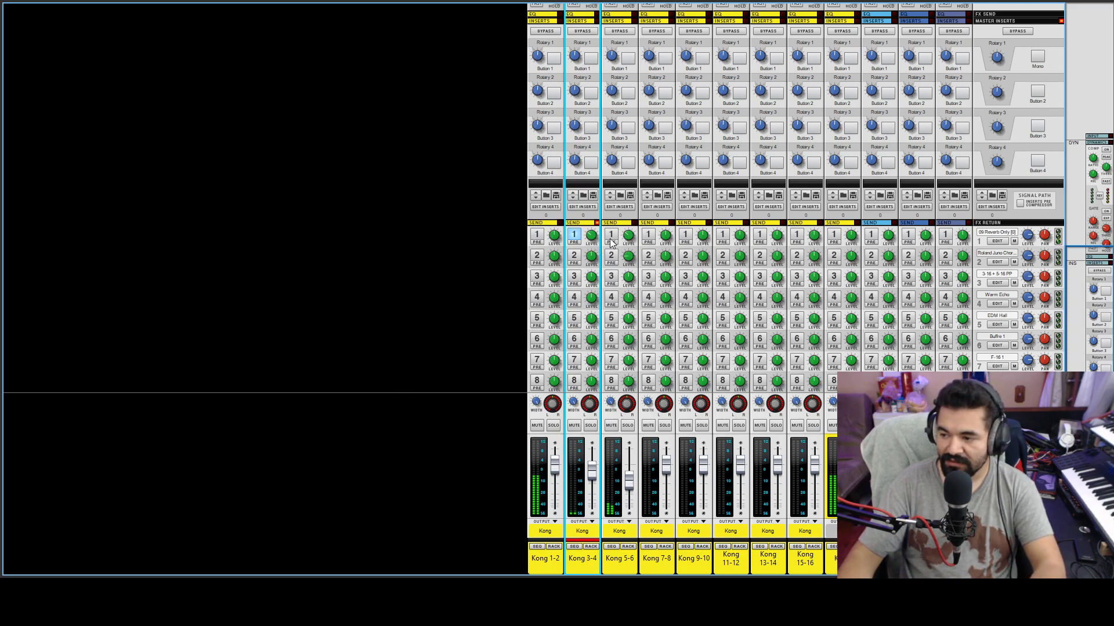
click(630, 490)
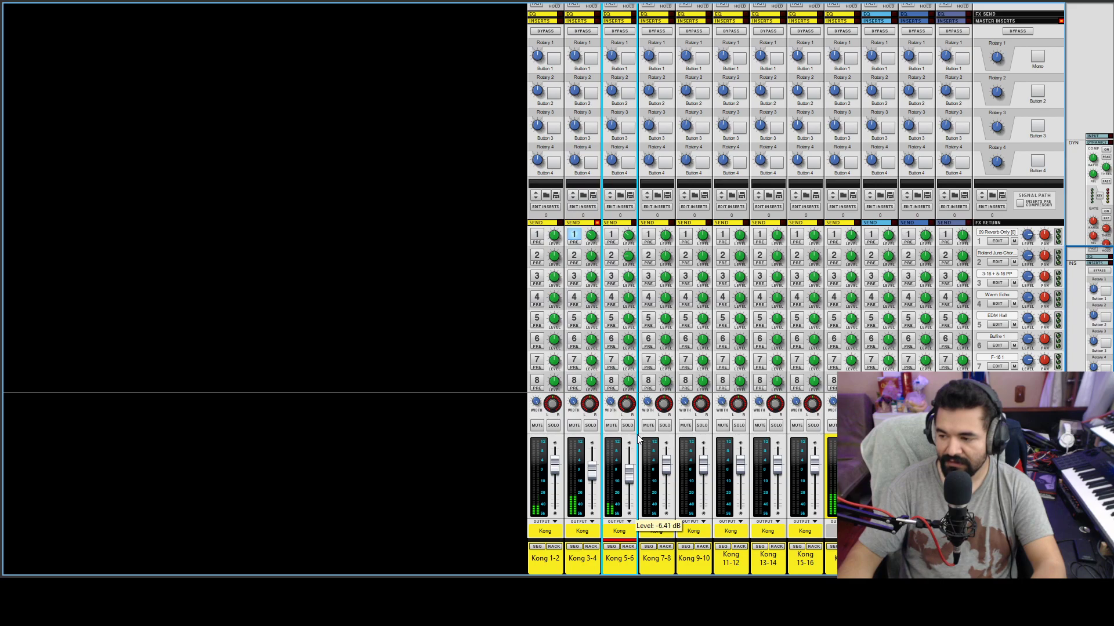
click(611, 235)
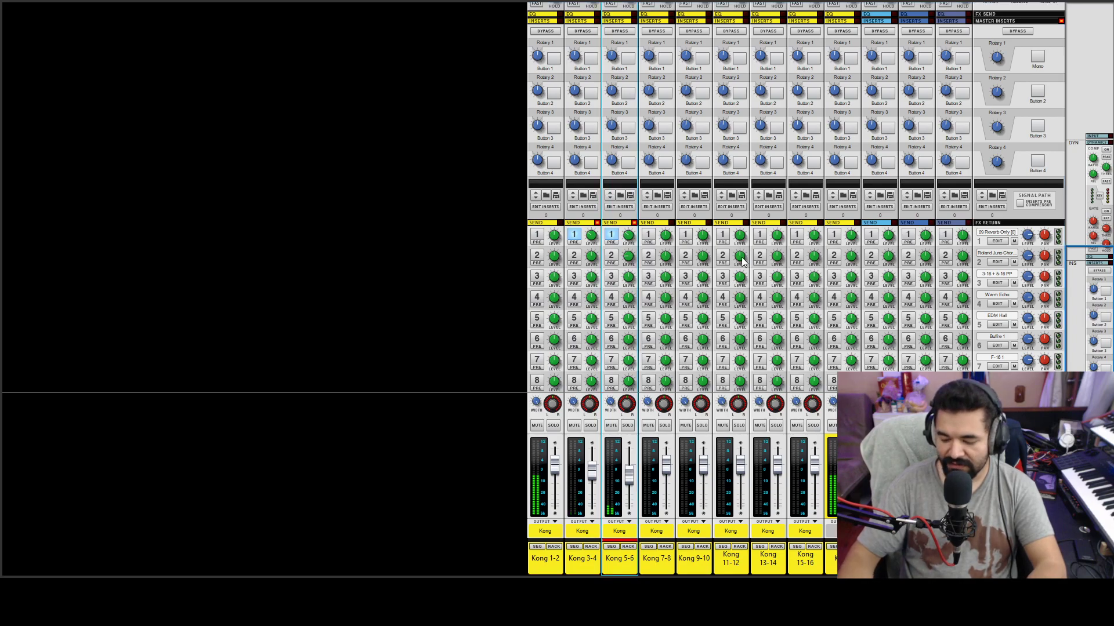
Remove every even-numbered step from the G1 row of the lower Drum Sequencer, steps 2 through 16.
key(F6)
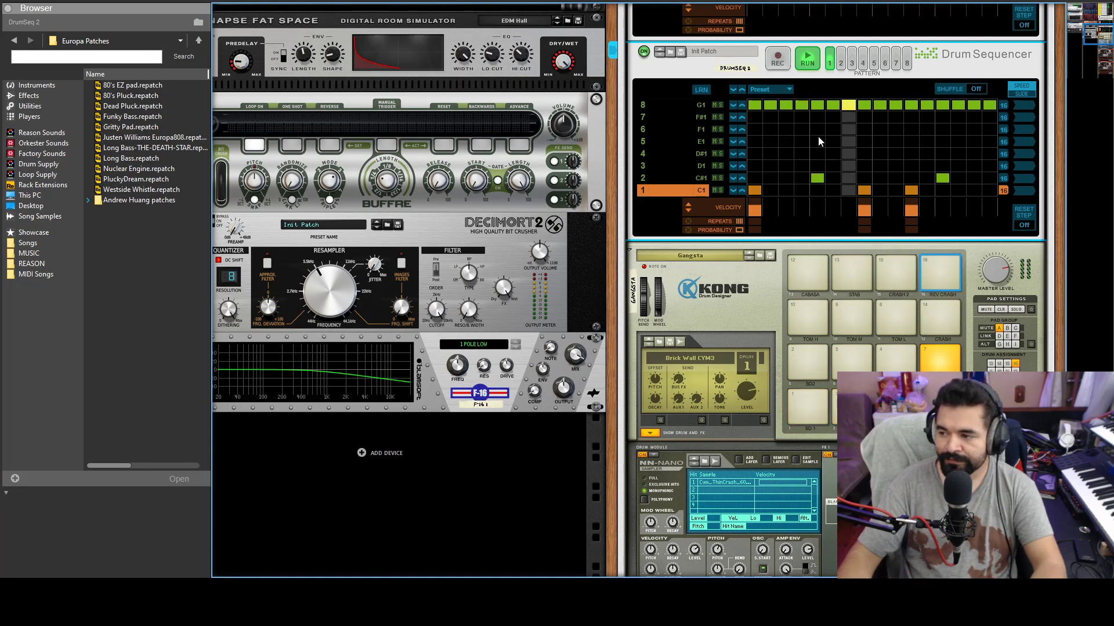
click(770, 105)
click(801, 105)
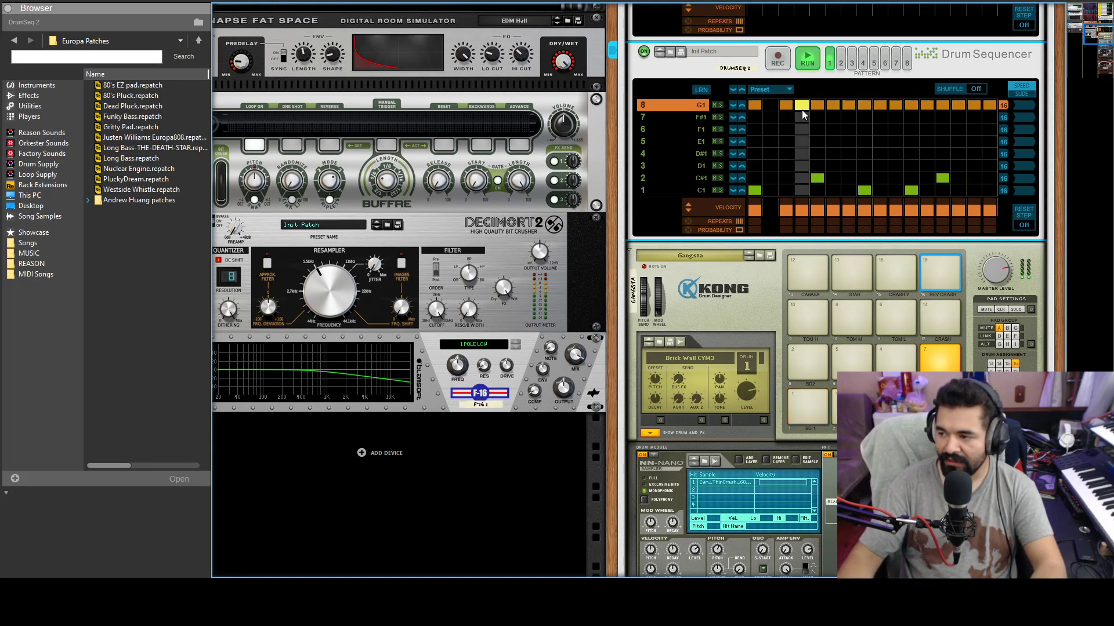
click(832, 105)
click(864, 105)
click(895, 105)
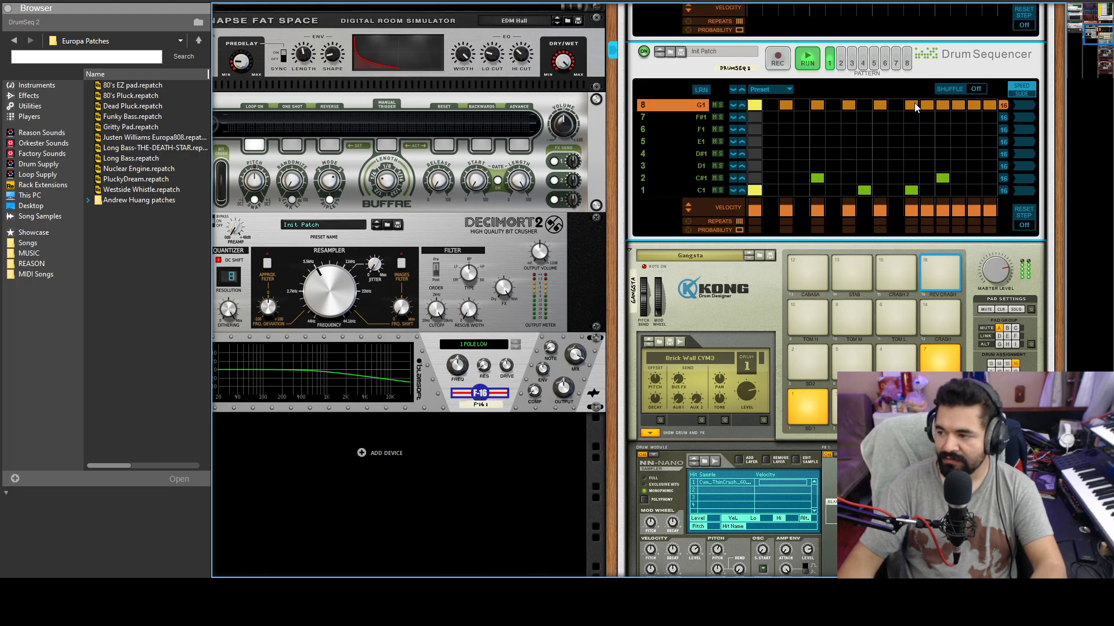
click(927, 105)
click(958, 105)
click(990, 105)
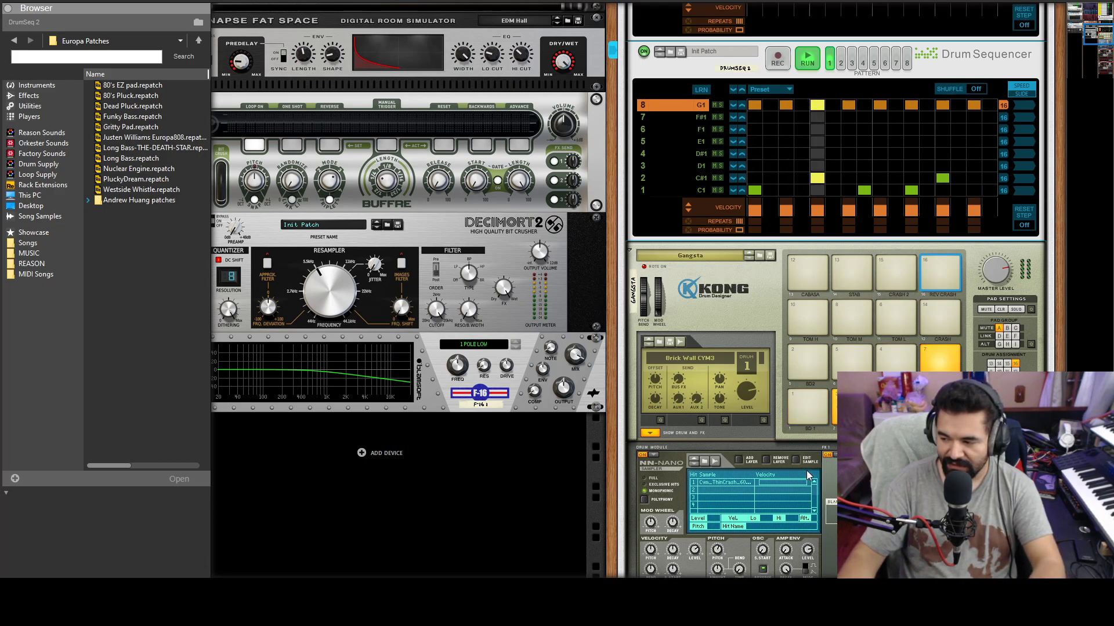
click(719, 128)
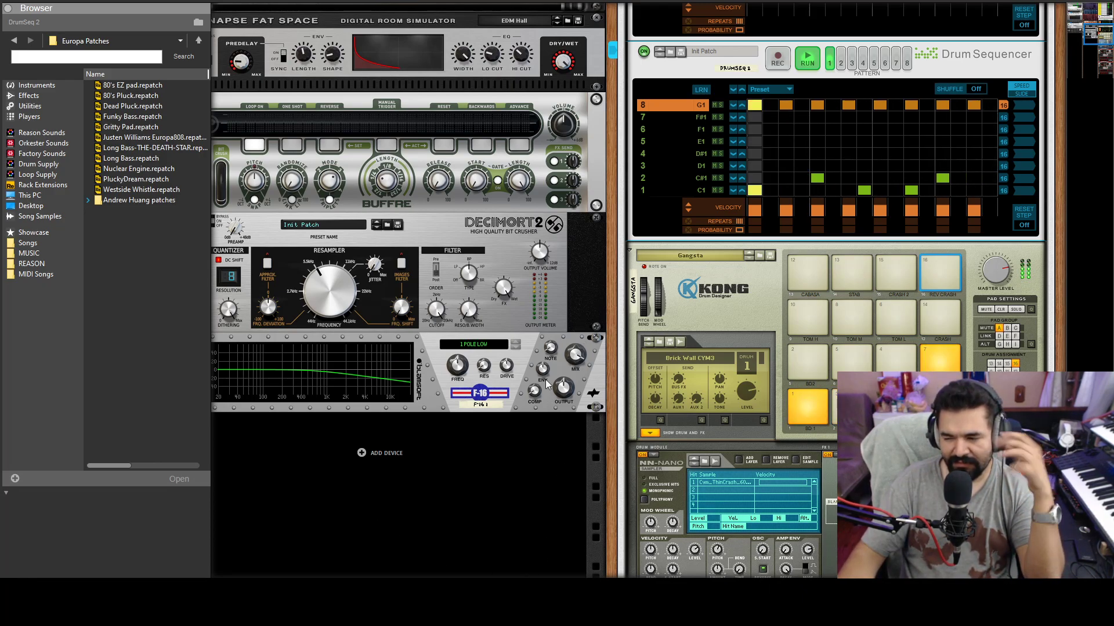
key(alt+Tab)
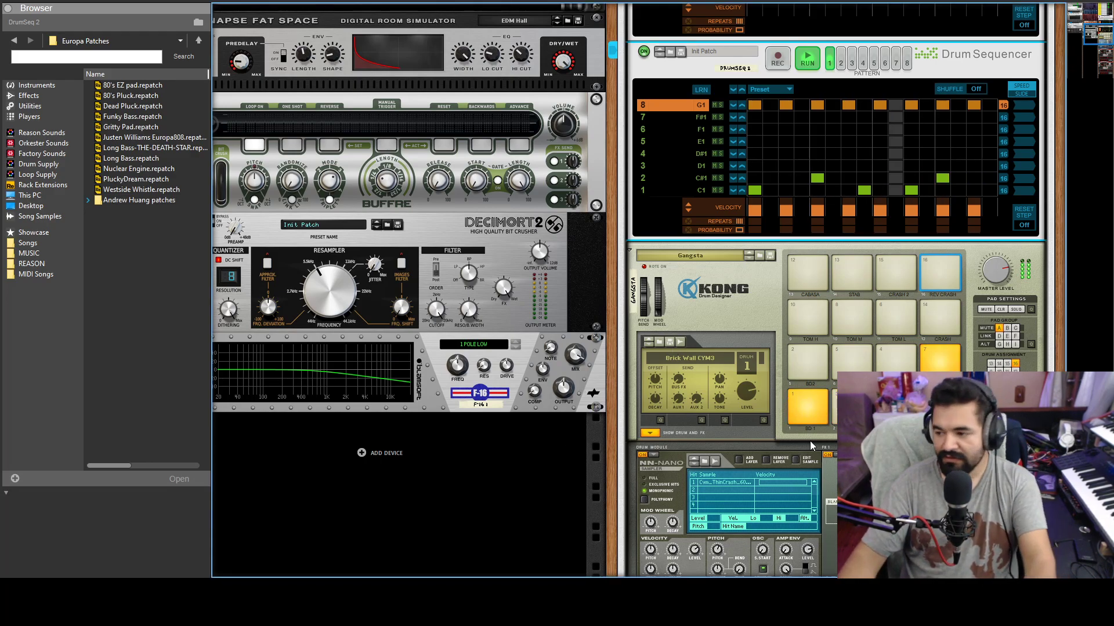
Select Kong's BD 1 pad and view its drum module and effect settings.
click(804, 413)
scroll(801, 415, down, 3)
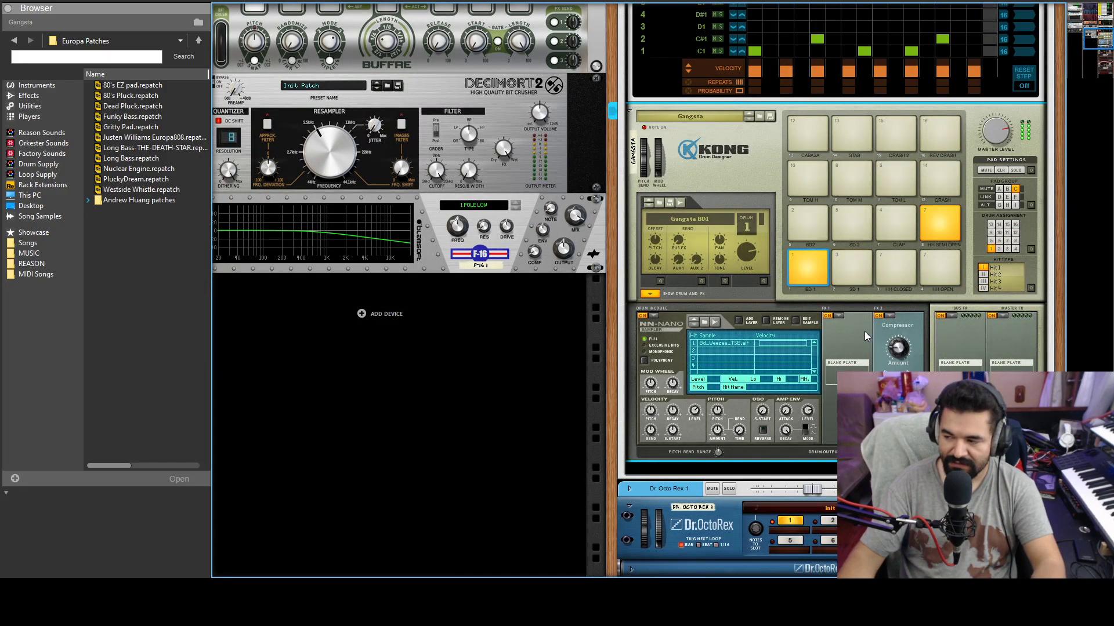
scroll(867, 332, up, 2)
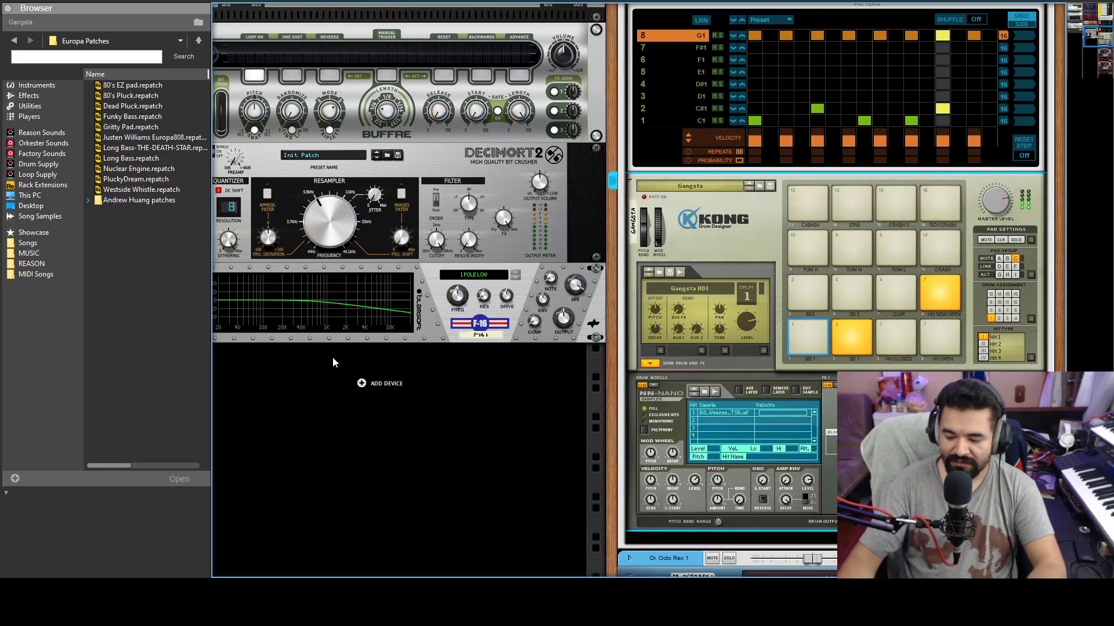
Examine the dynamics, insert and send sections of the mixer channels.
key(F5)
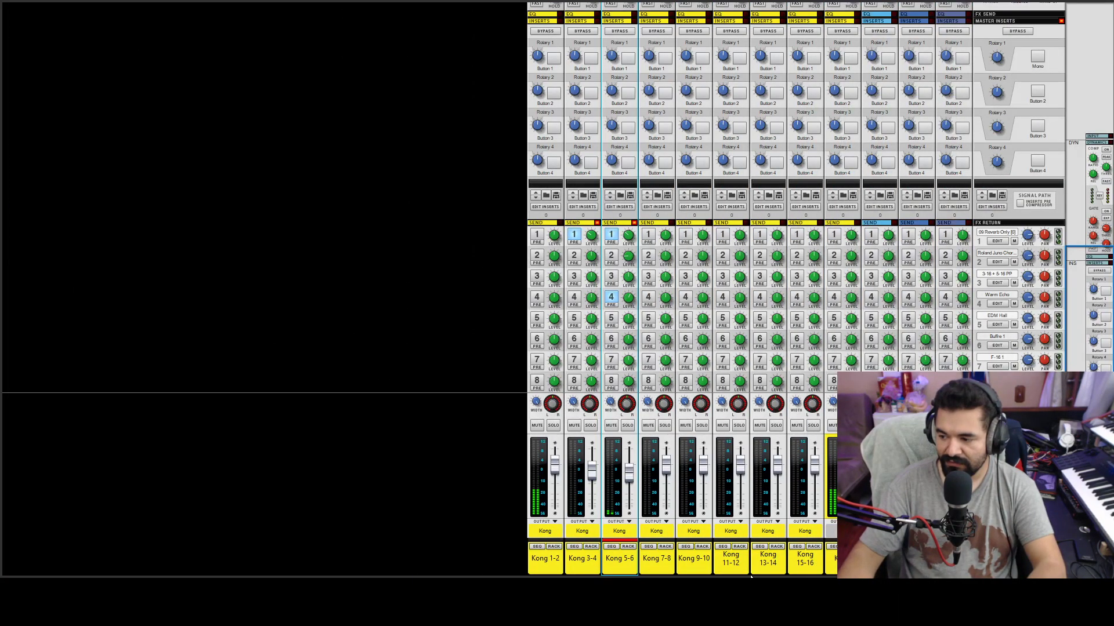
scroll(556, 255, up, 1)
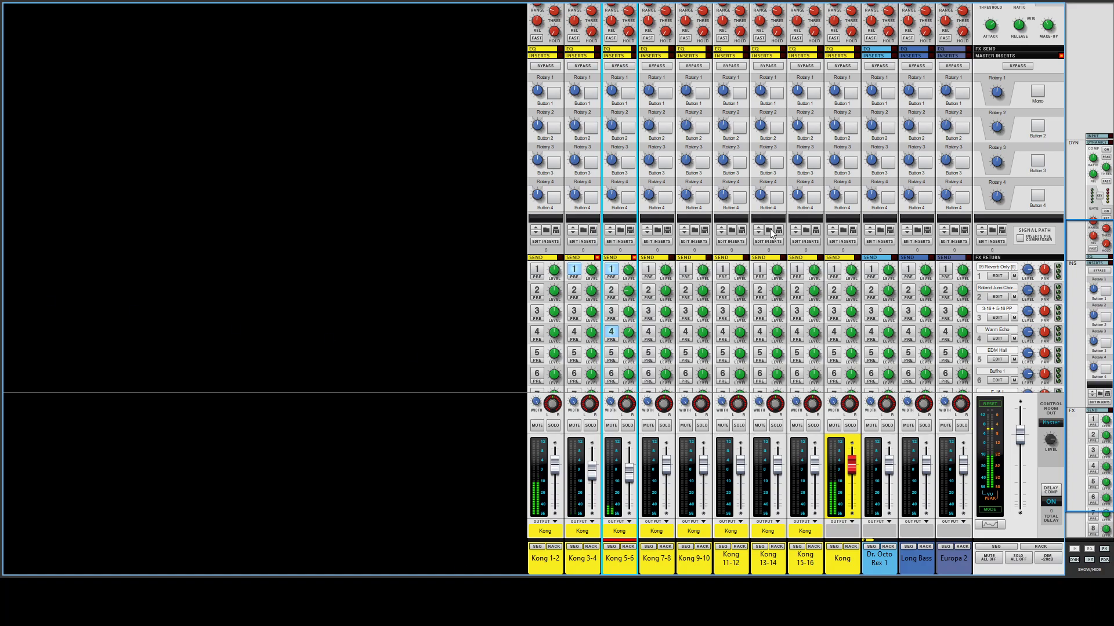
scroll(543, 165, up, 3)
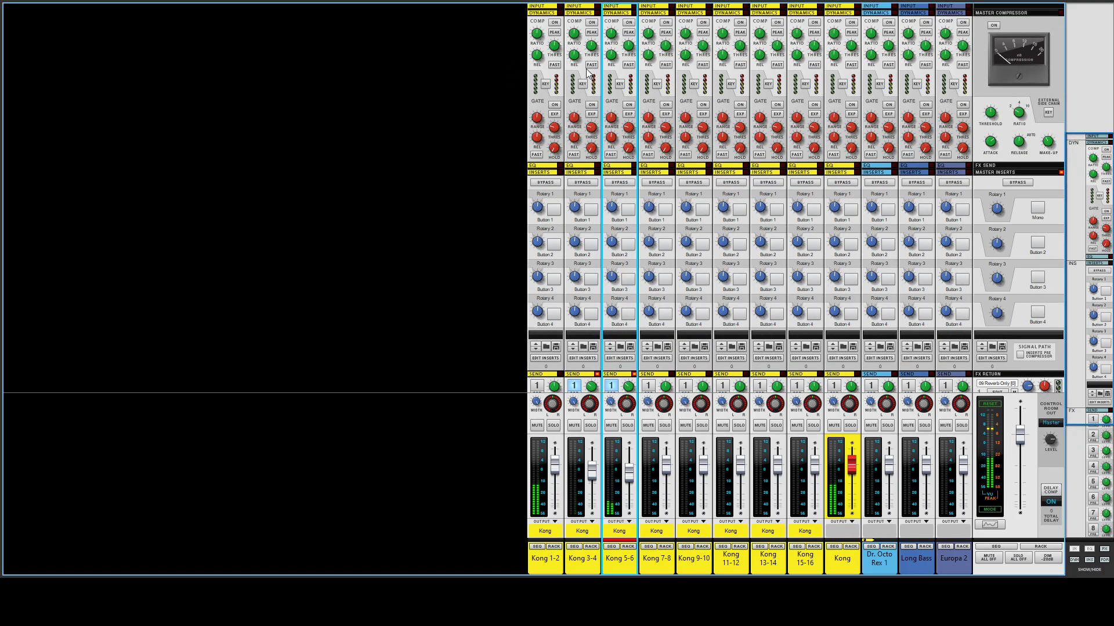
scroll(552, 46, down, 1)
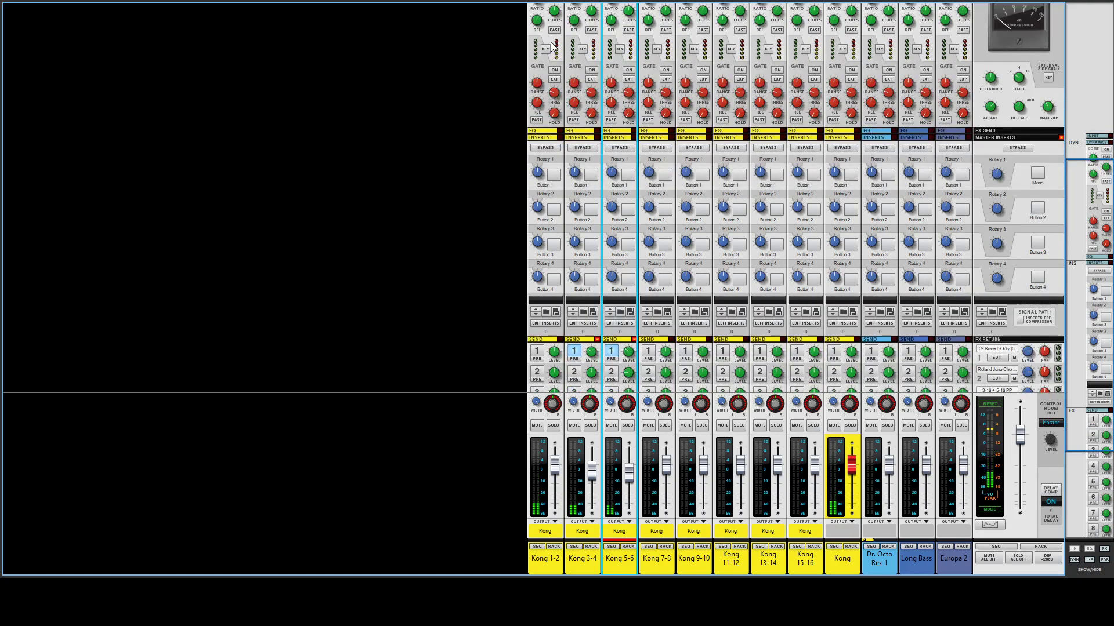
scroll(596, 123, down, 3)
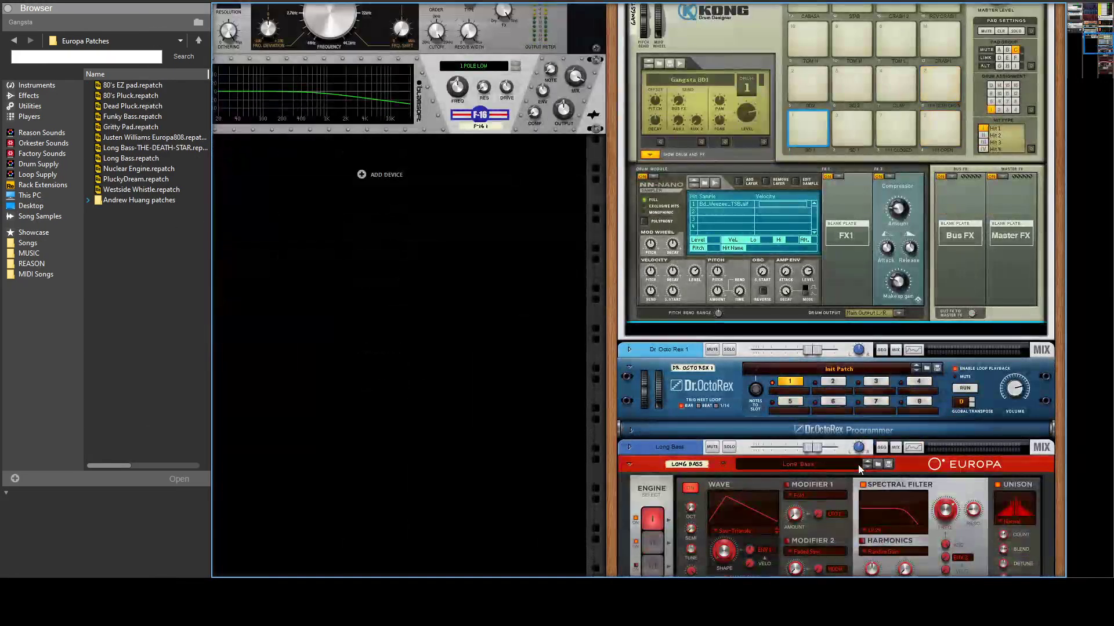
Enter a three-beat F3 note at 1.1.1.0 in the Long Bass clip, with snapping set to Grid (1/8).
scroll(861, 471, down, 6)
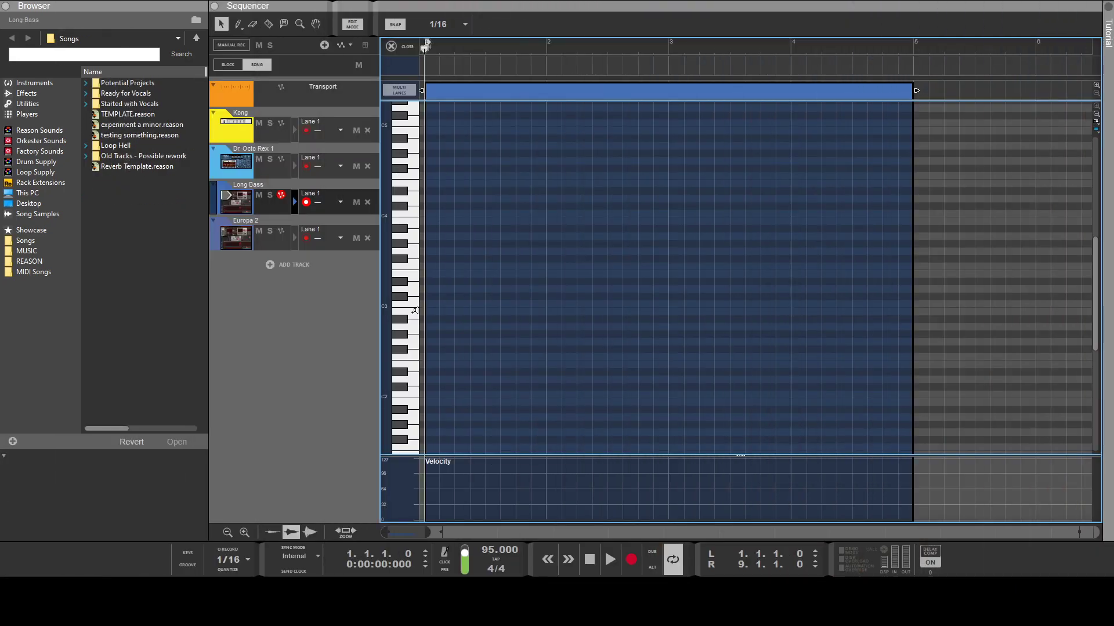
click(412, 303)
click(406, 259)
click(413, 262)
drag(435, 267, 503, 267)
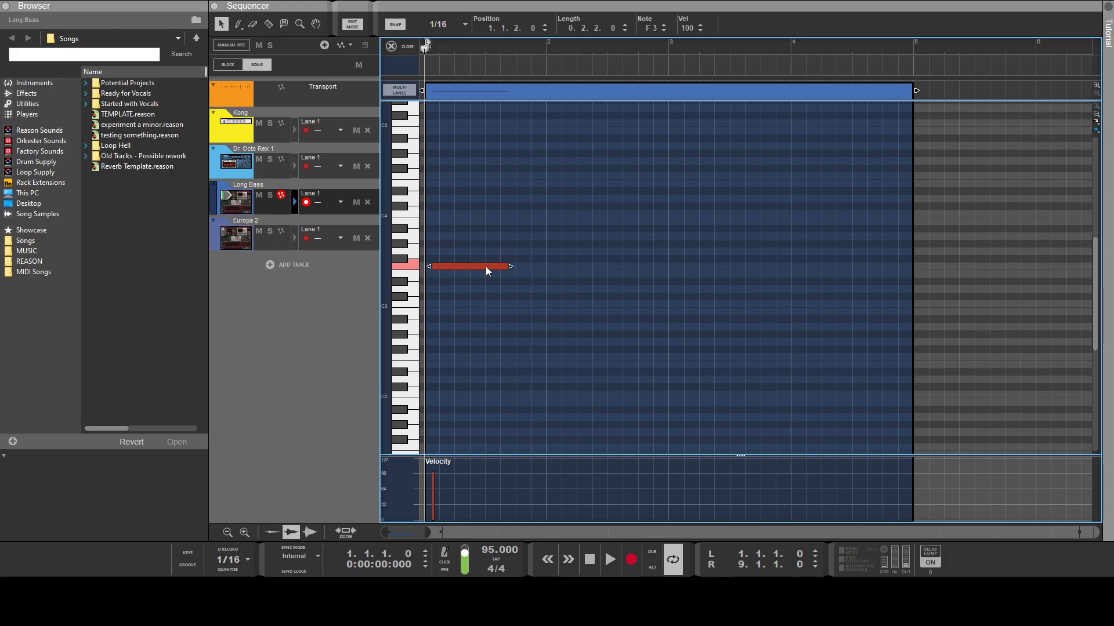
scroll(464, 25, up, 1)
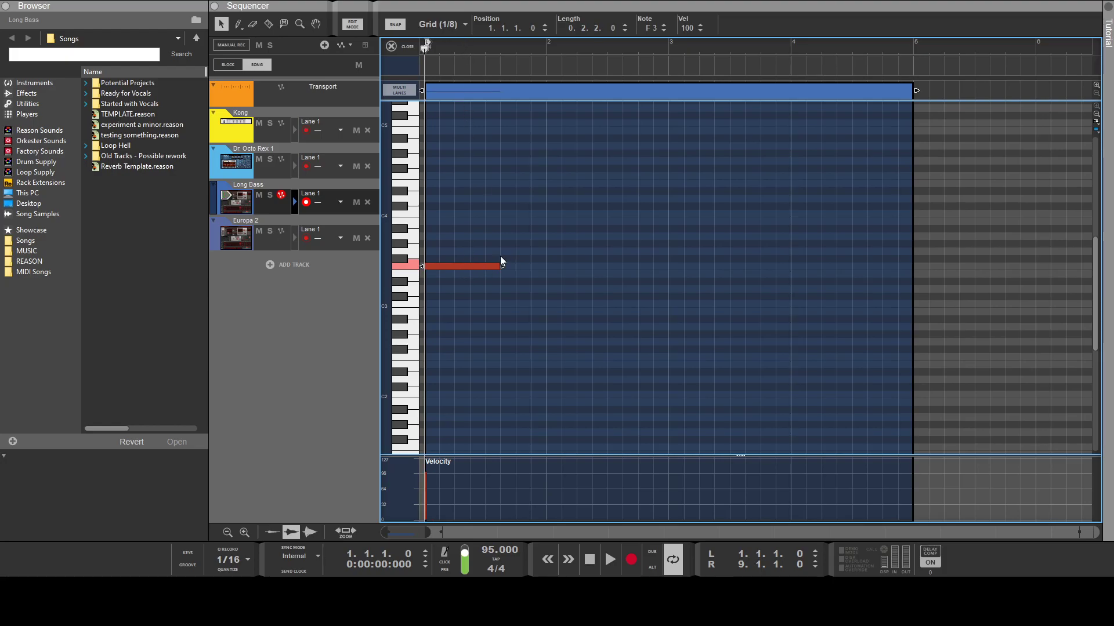
mouse_move(503, 266)
mouse_down()
mouse_move(520, 266)
mouse_move(509, 266)
mouse_up()
Add a one-beat G#3 note at 1.4.1.0, a three-beat D#3 at 2.1.1.0 and a one-beat A#2 at 2.4.1.0.
click(523, 243)
alt+click(524, 244)
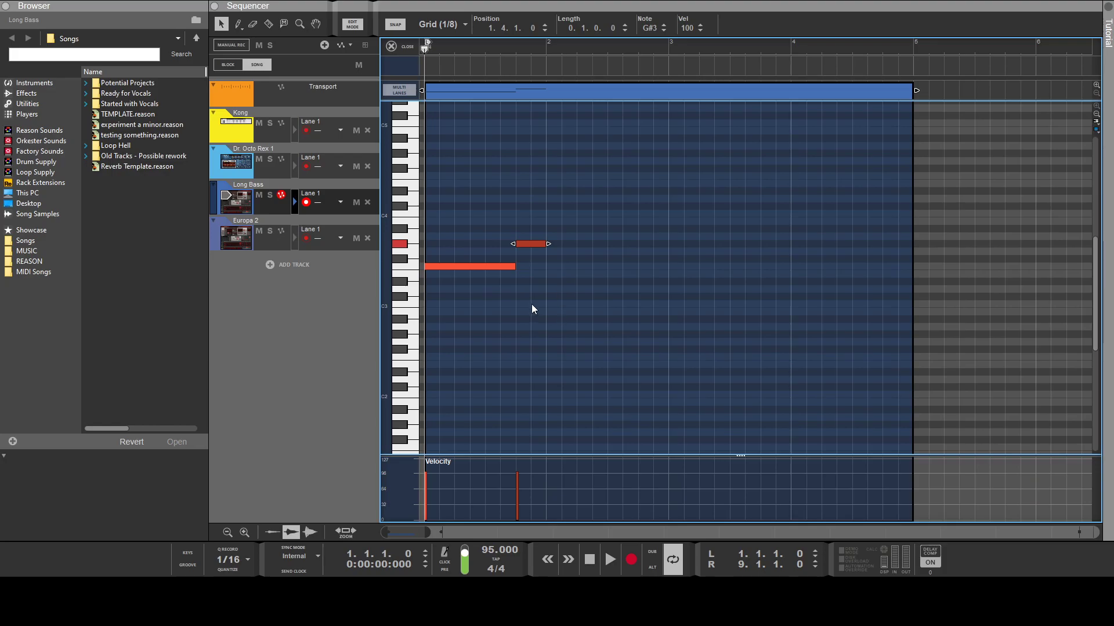
drag(548, 281, 640, 281)
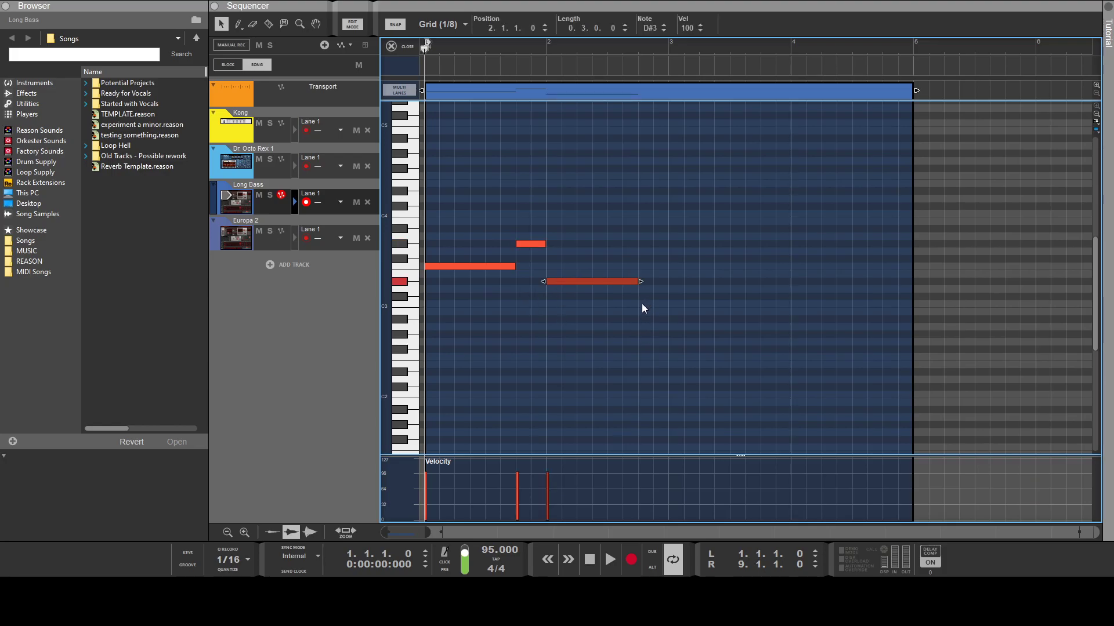
mouse_move(641, 304)
mouse_down()
mouse_move(677, 304)
mouse_move(656, 318)
mouse_up()
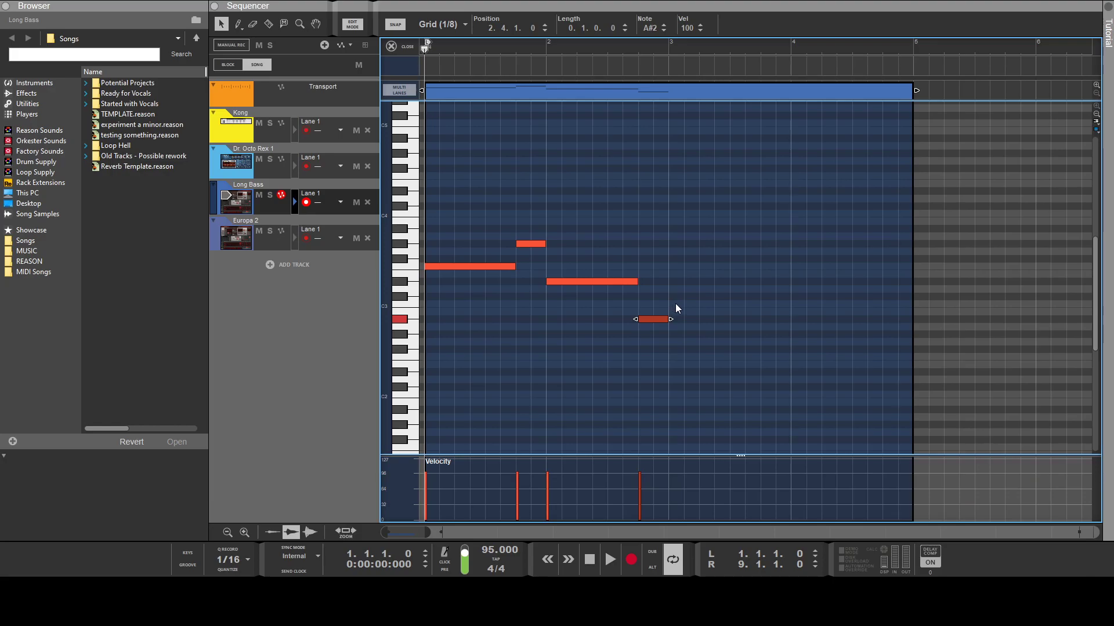
Fill bars 3 and 4 of the clip with a three-beat C3, one-beat F3, three-beat G#3 and one-beat A#3.
drag(676, 303, 757, 304)
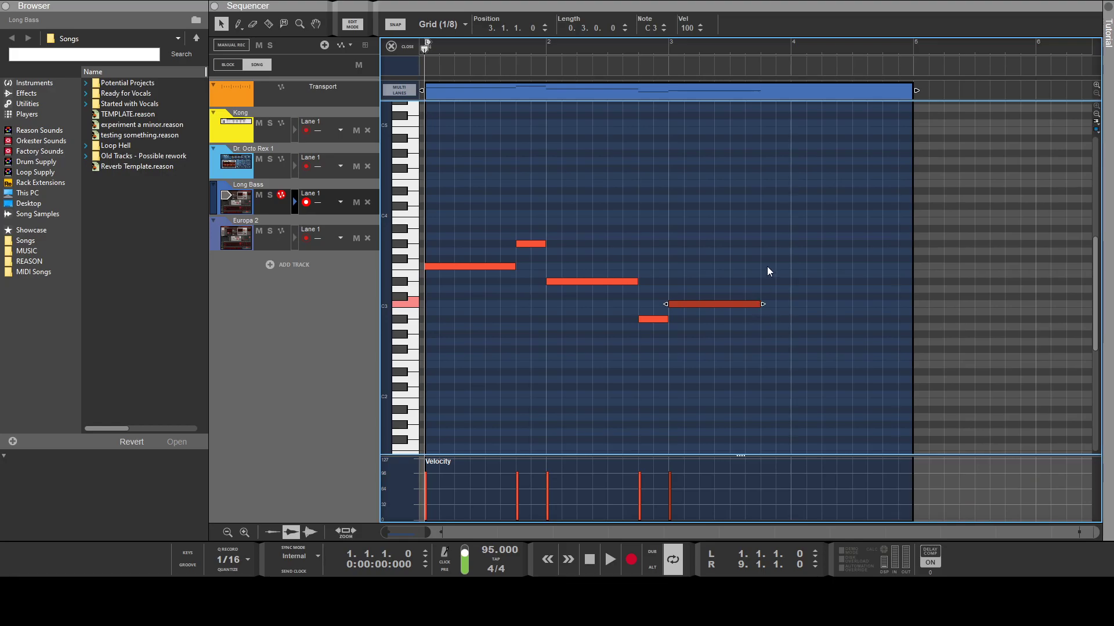
drag(763, 266, 789, 262)
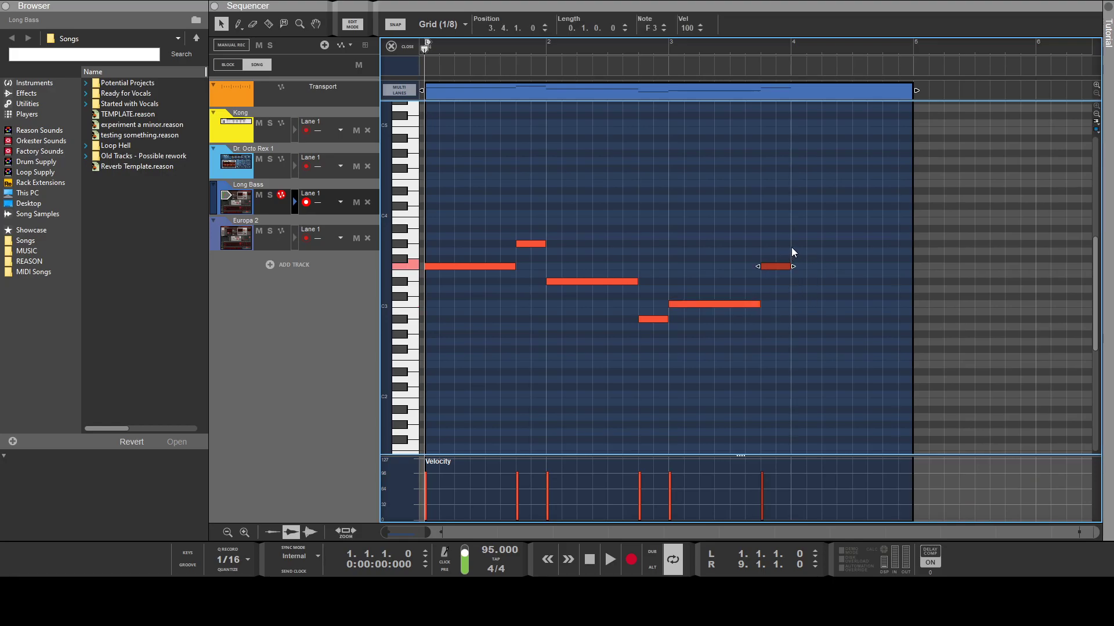
mouse_move(798, 244)
mouse_down()
mouse_move(890, 248)
mouse_move(911, 229)
mouse_up()
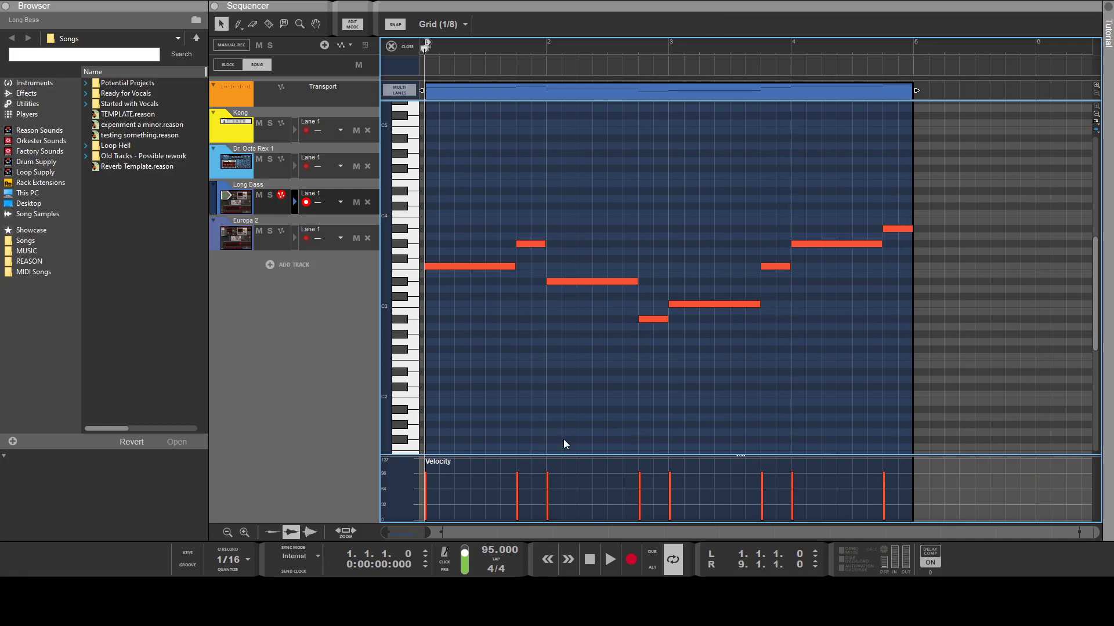
Play the bass line back and lower the two notes in bar 4 to D#3 and G#3.
key(space)
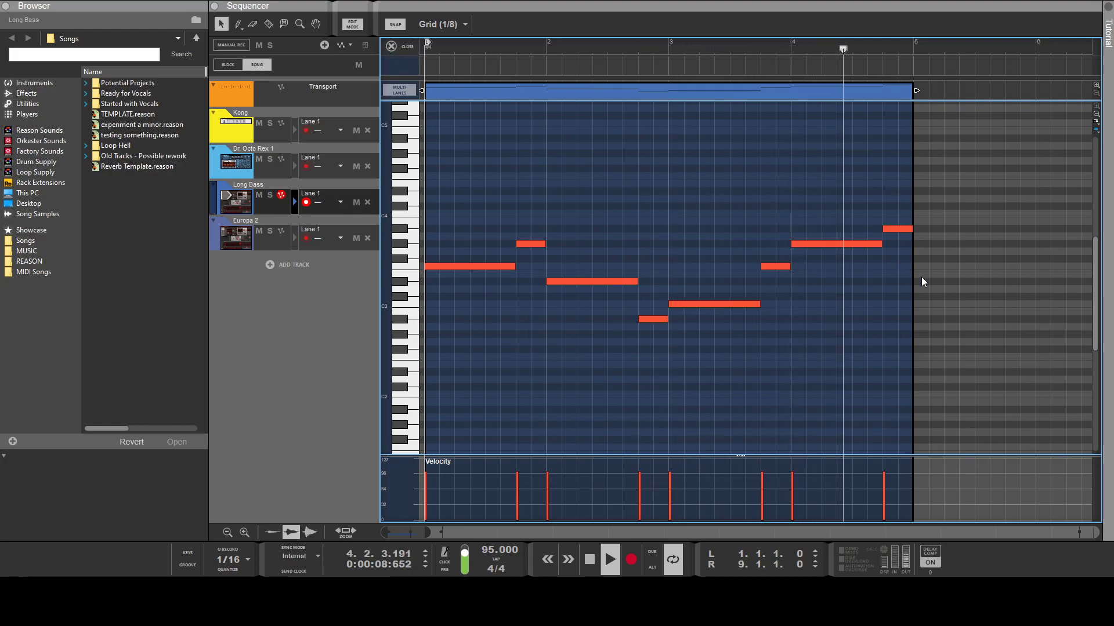
key(space)
drag(841, 247, 839, 281)
mouse_move(884, 229)
mouse_down()
mouse_move(893, 265)
mouse_move(892, 244)
mouse_up()
click(830, 387)
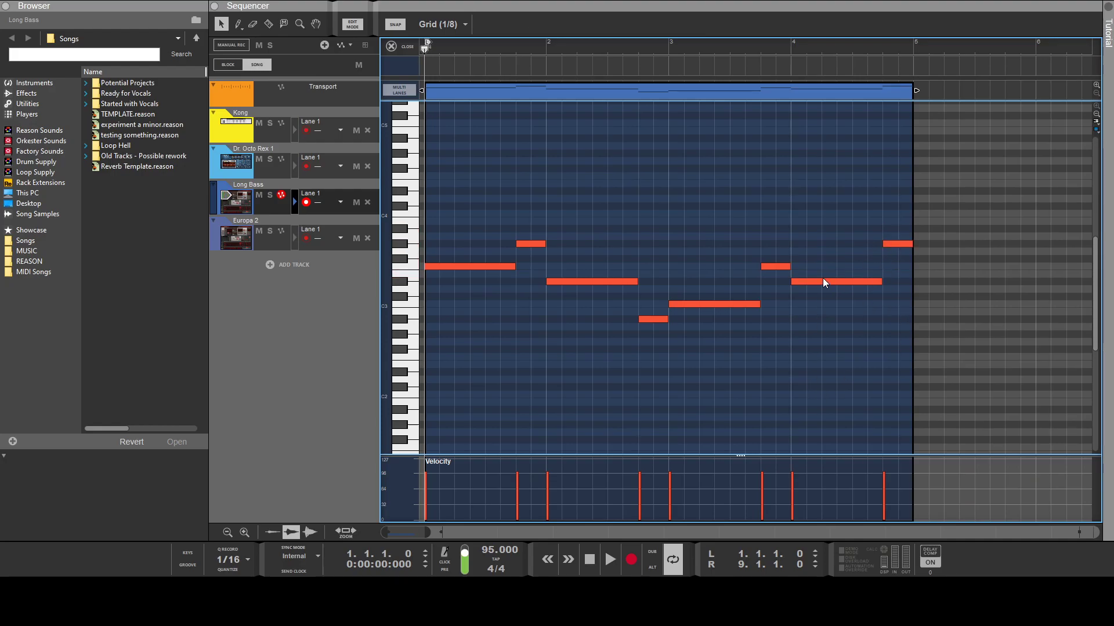
Replay the line, delete the one-beat note ending bar 4 and extend the D#3 before it to the clip's end.
key(space)
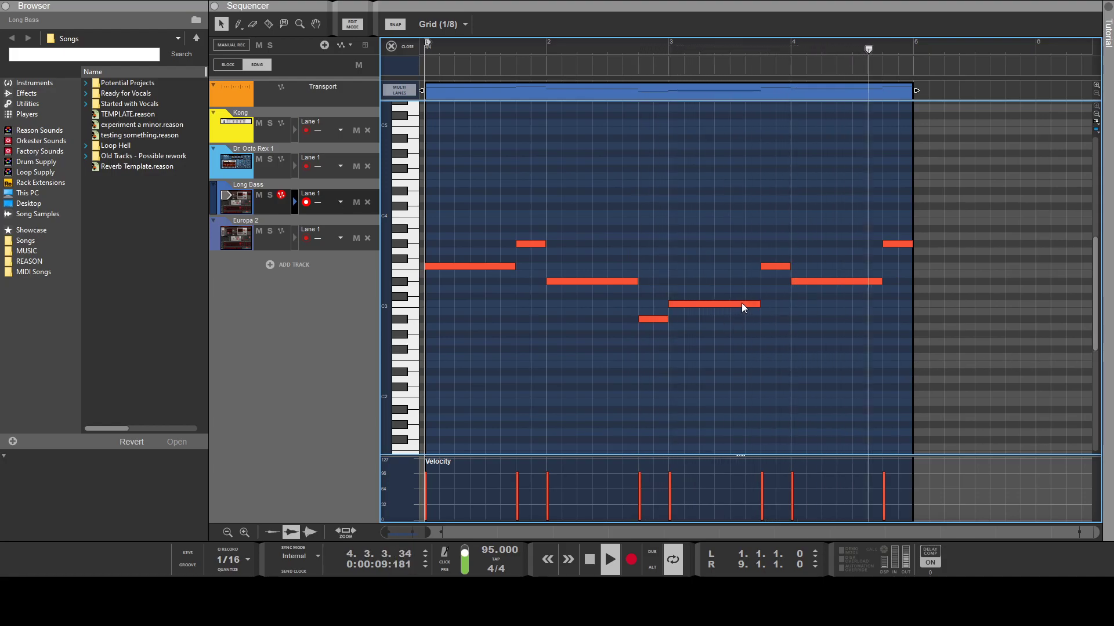
drag(896, 245, 897, 264)
key(space)
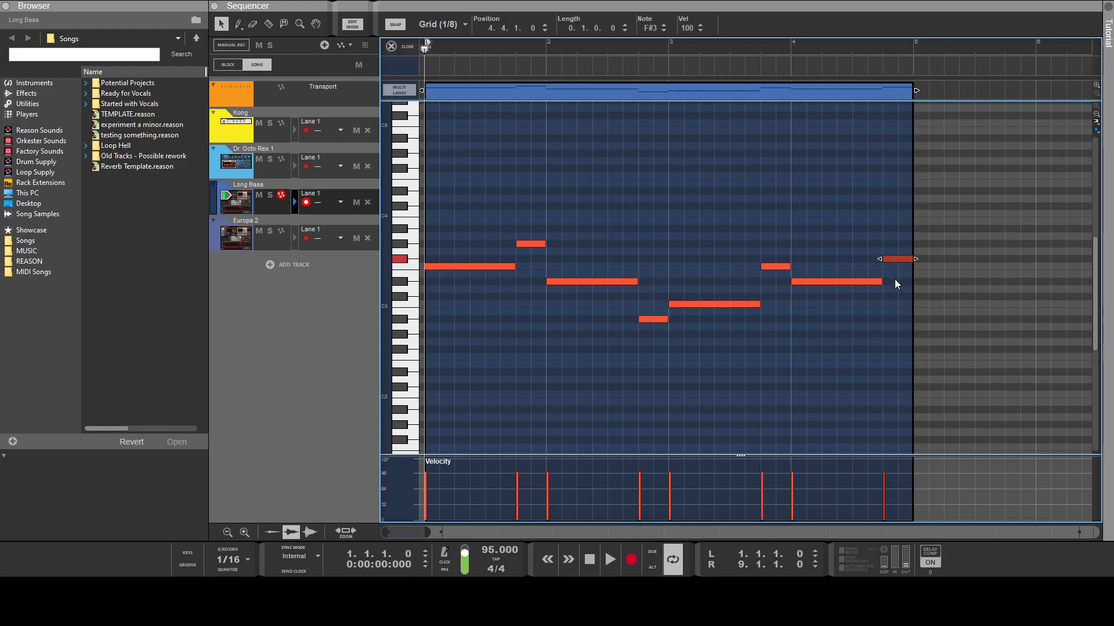
key(Delete)
drag(887, 285, 913, 284)
click(881, 329)
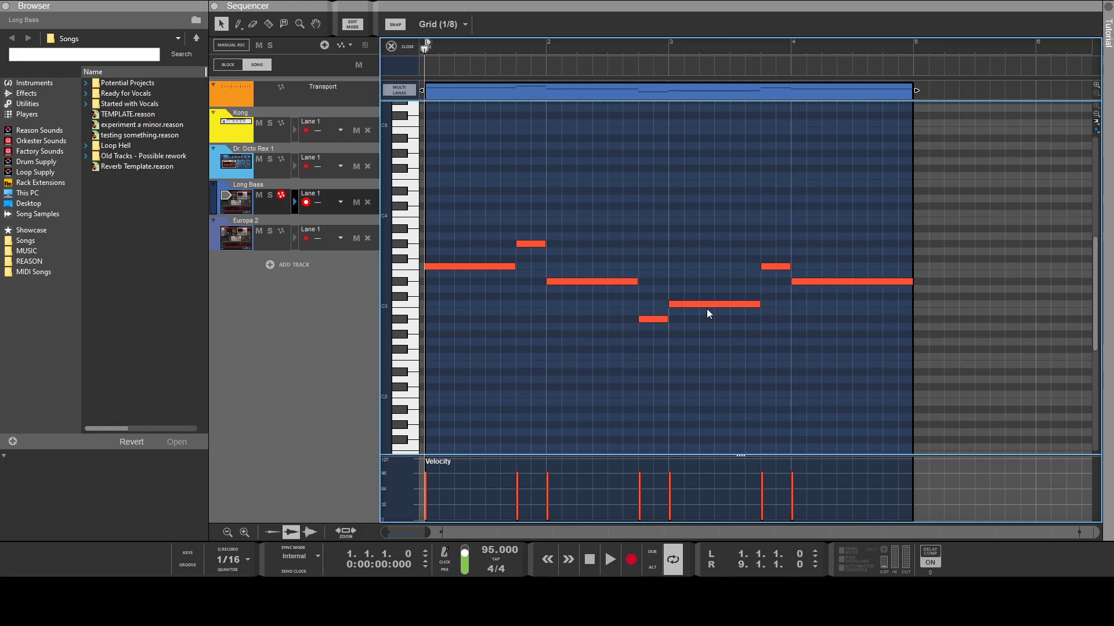
Duplicate all the bass notes in the clip one octave lower and return the playhead to the start.
key(ctrl+a)
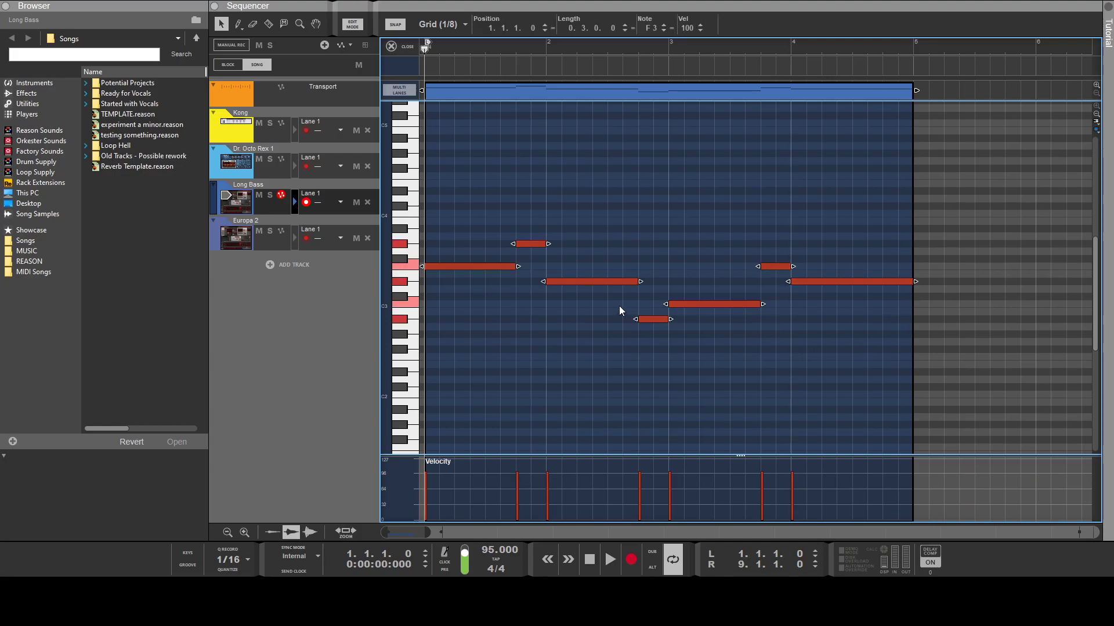
key(End)
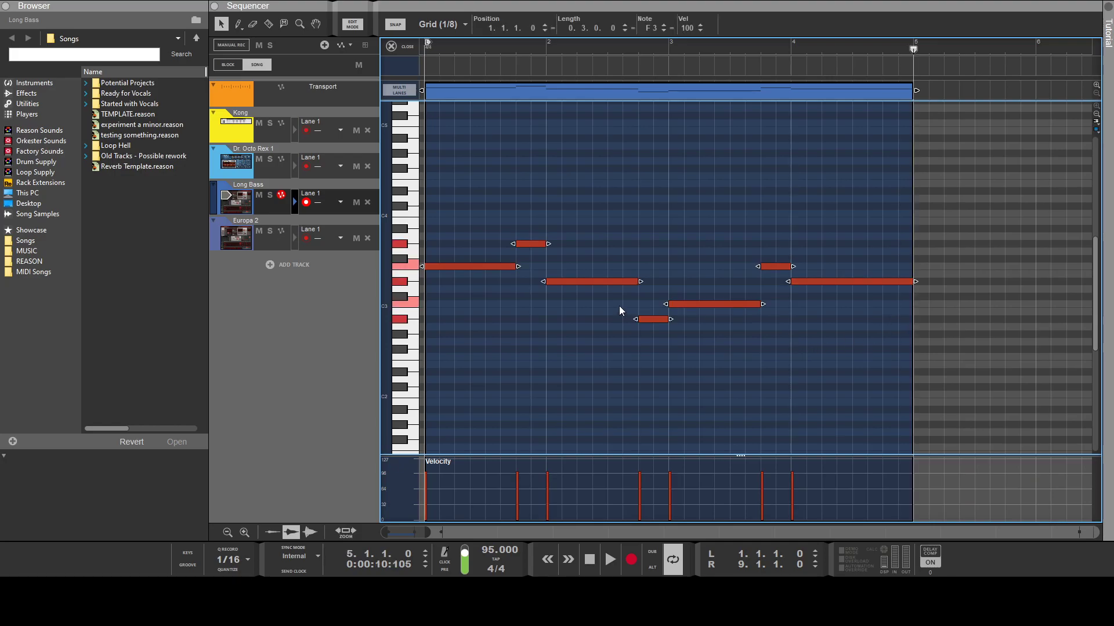
click(589, 565)
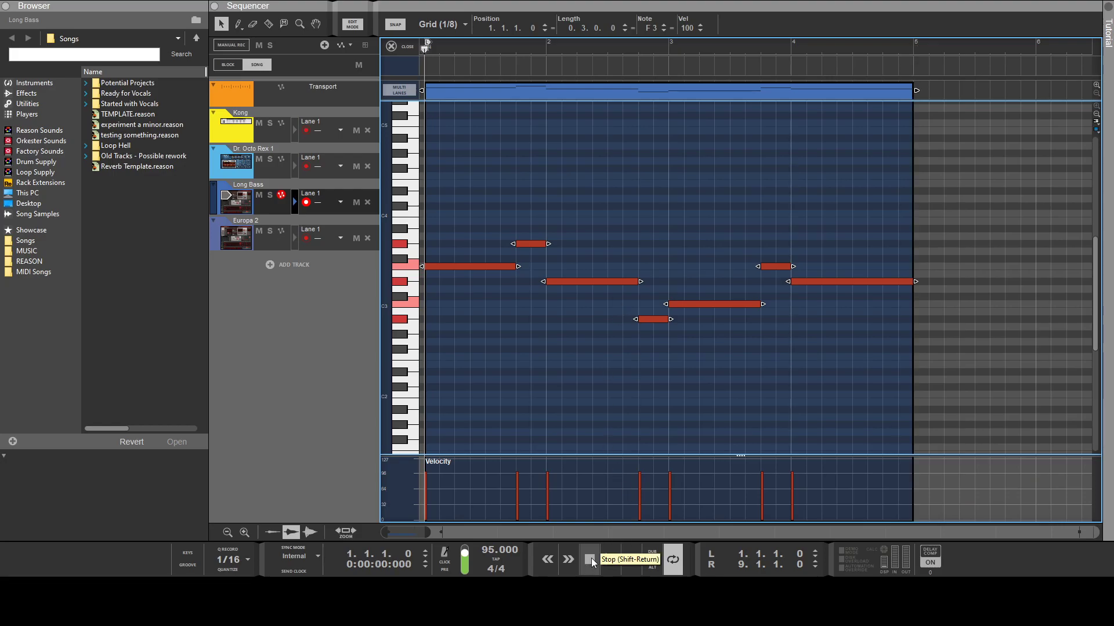
key(ctrl+v)
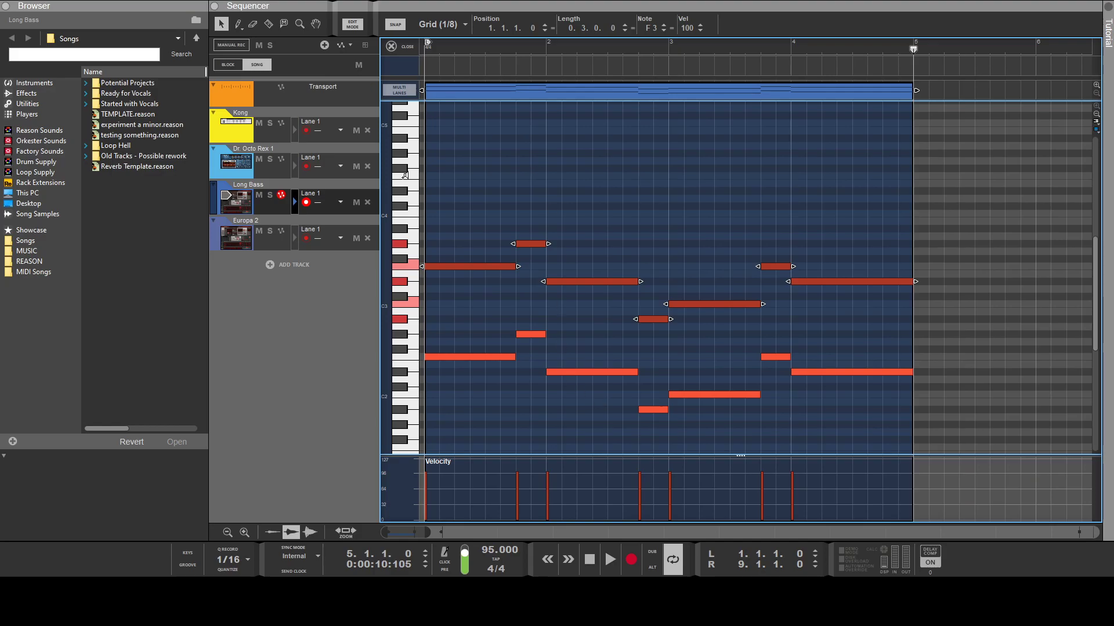
click(588, 564)
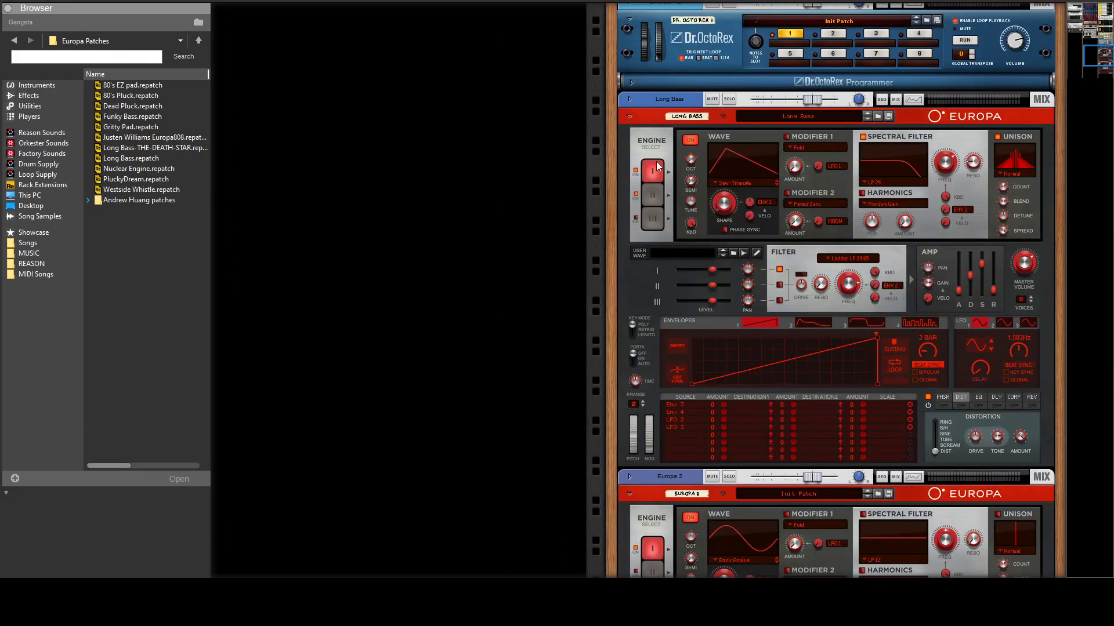
Examine engines 1 and 2 of the Long Bass Europa synth, toggling engine 2 and engine 1's Unison to compare the sound.
click(690, 163)
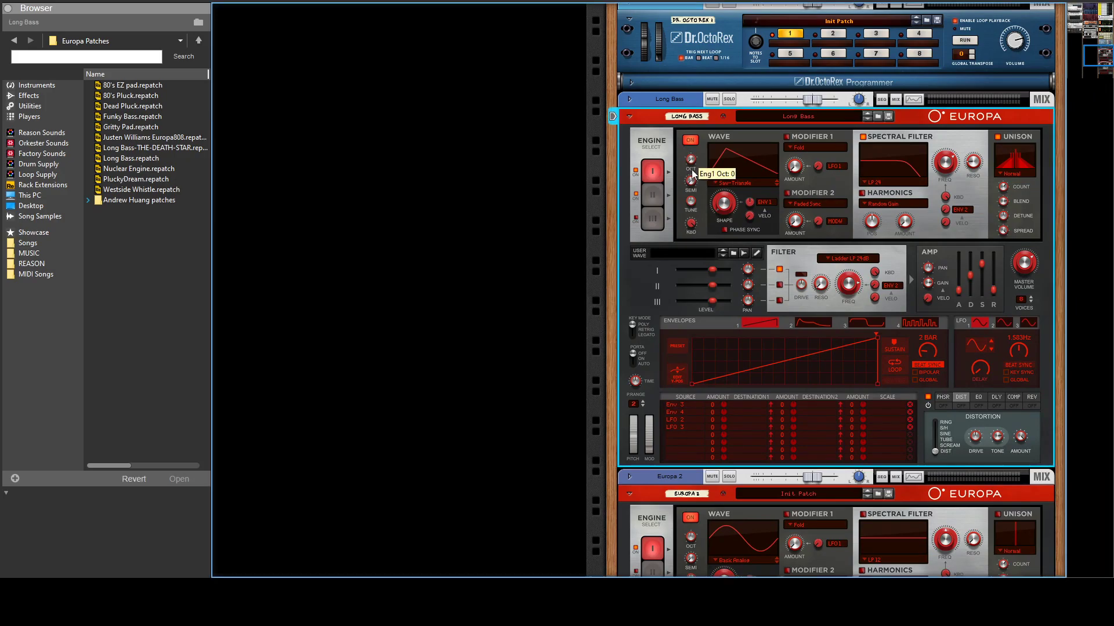
click(653, 196)
click(651, 171)
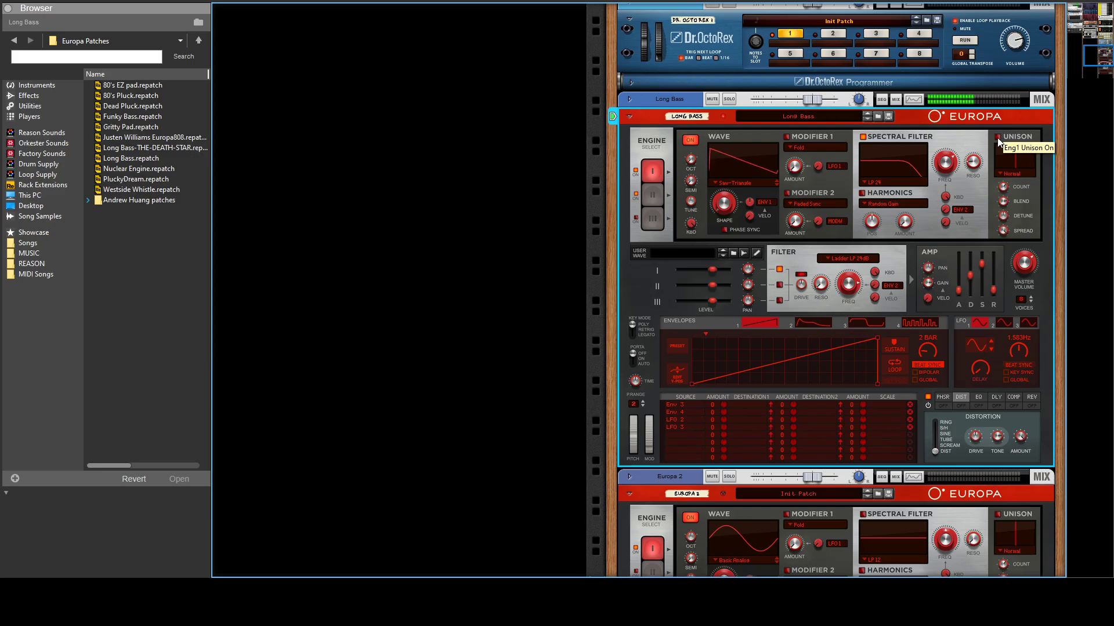
click(646, 193)
click(634, 194)
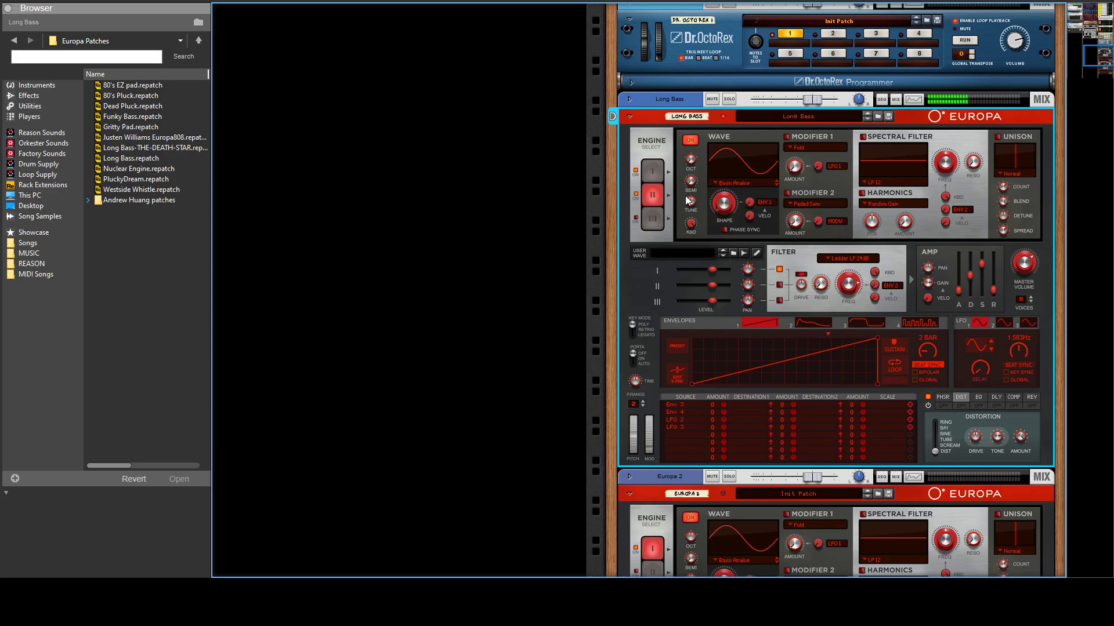
click(641, 173)
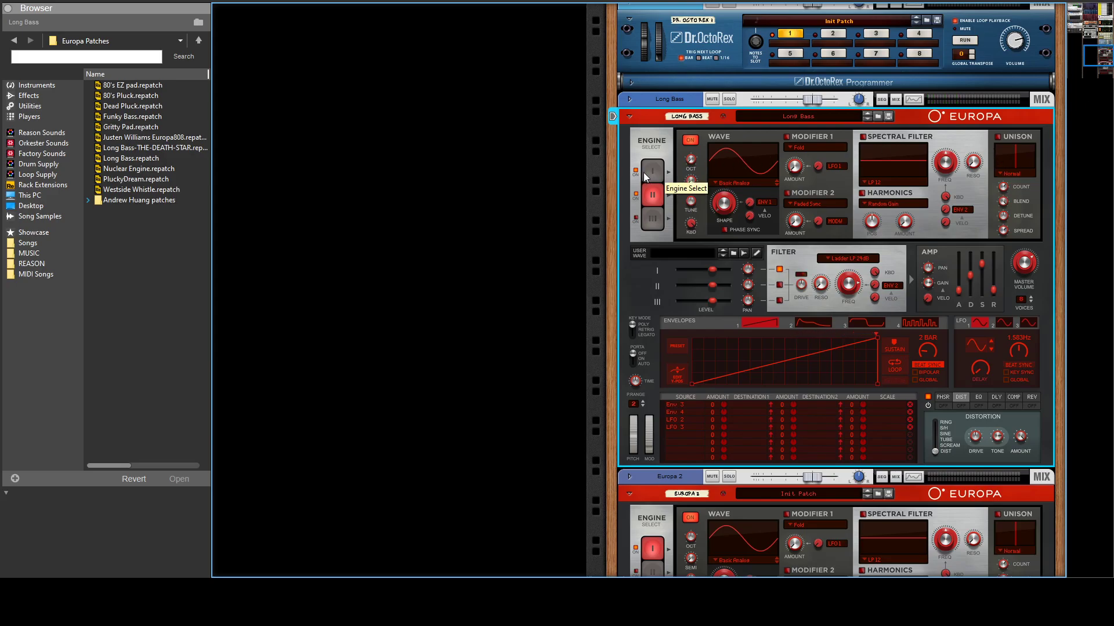
click(997, 138)
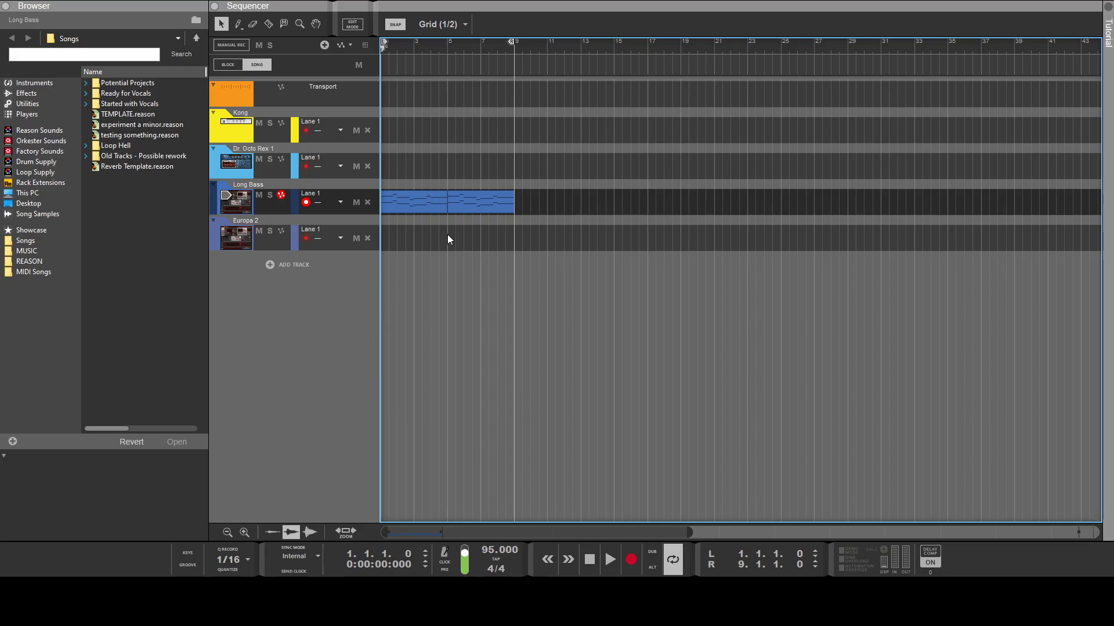
Play the two Long Bass clips from the start, open the second clip for note editing and stop playback.
click(412, 212)
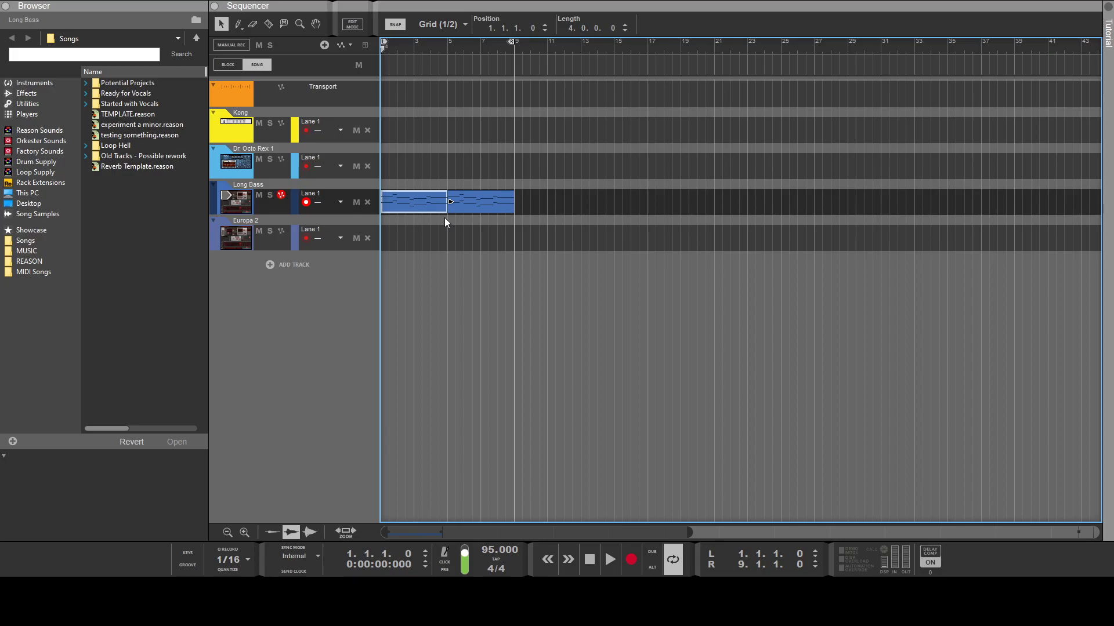
key(space)
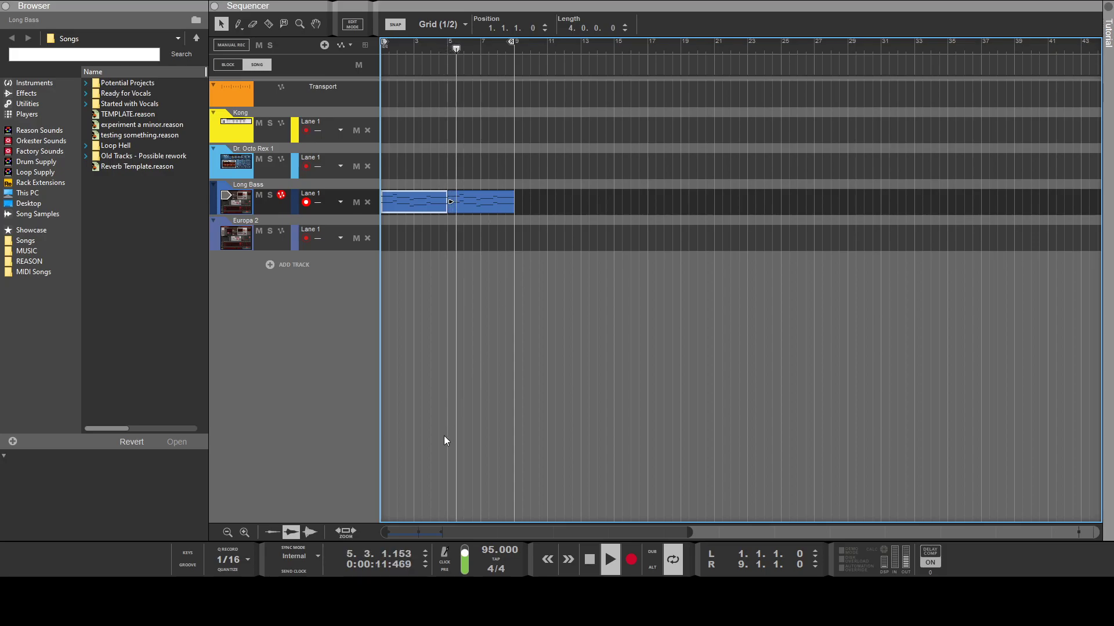
double_click(502, 211)
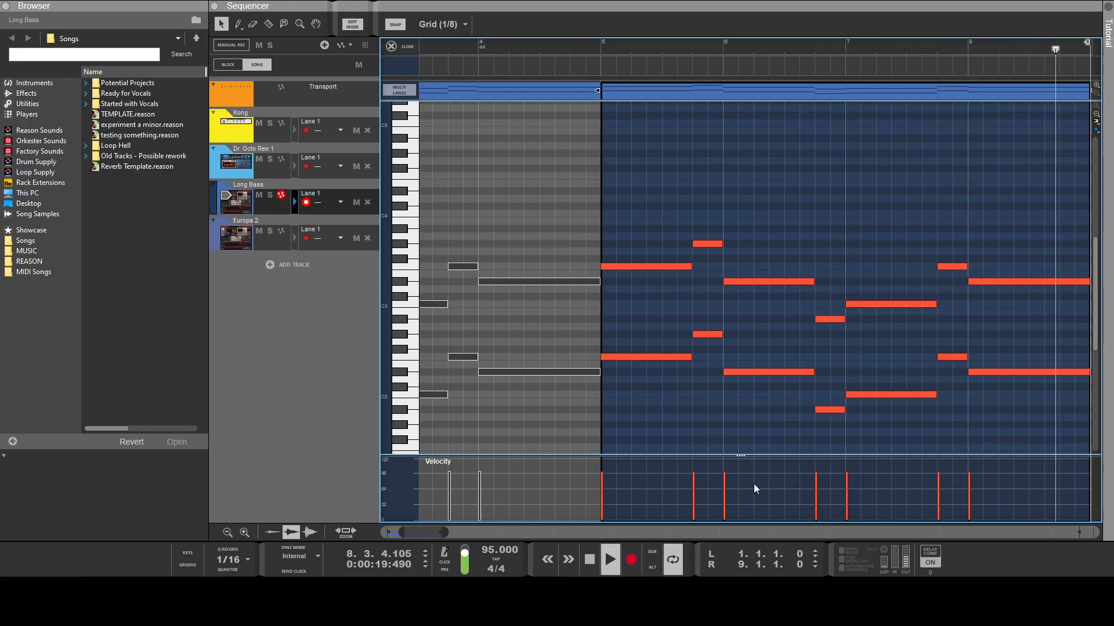
double_click(586, 558)
Try raising all the notes in bars 7 and 8 by eight semitones, then undo the transposition.
drag(1021, 258, 887, 406)
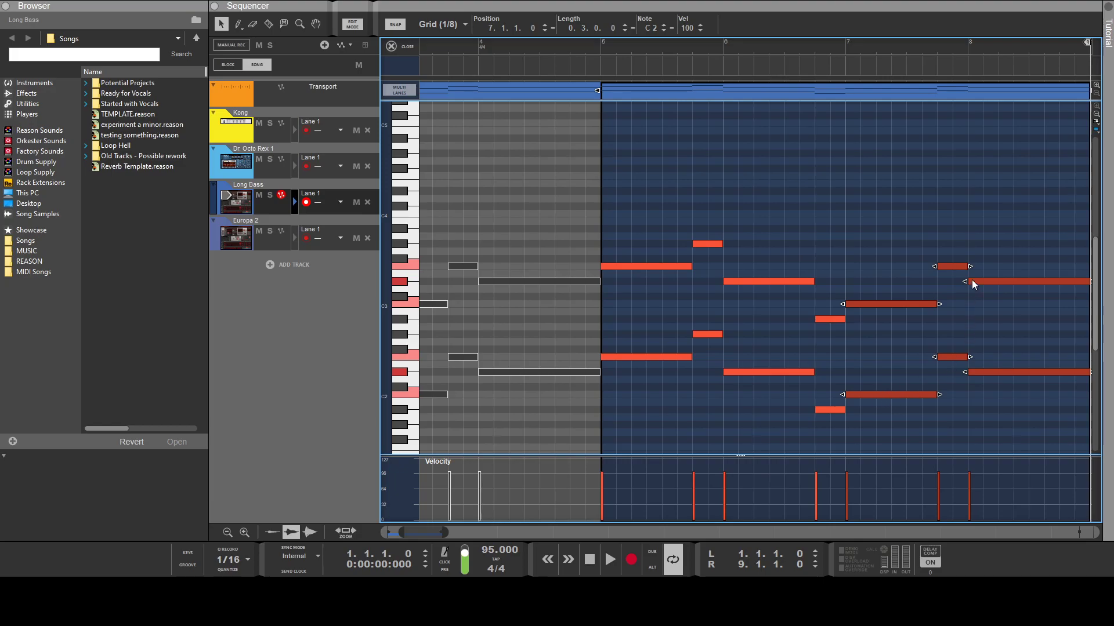
drag(882, 394, 881, 336)
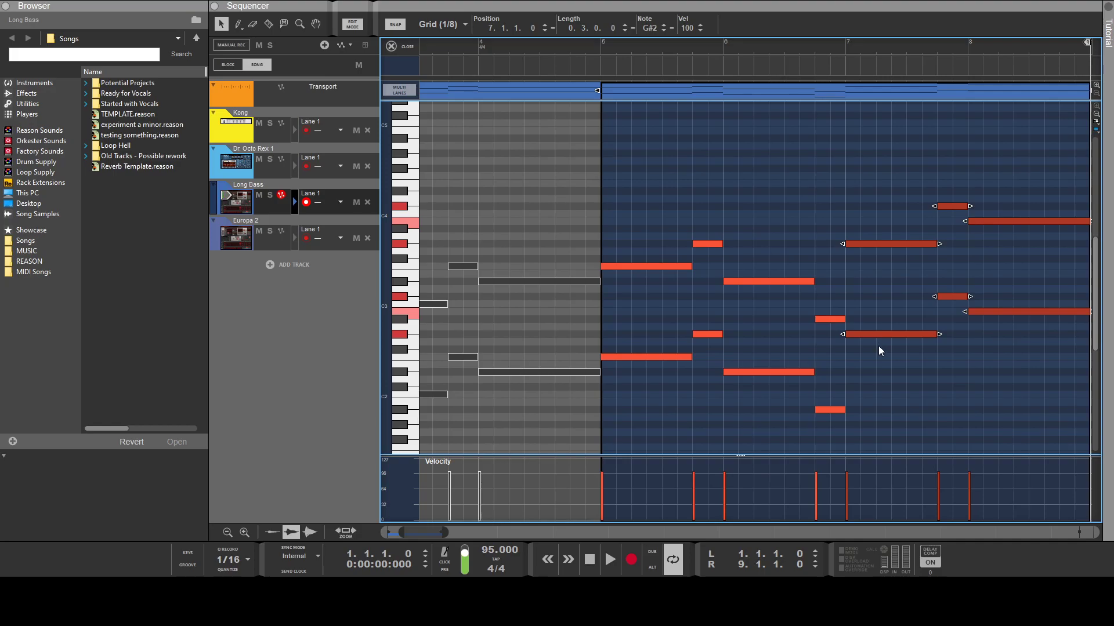
click(909, 371)
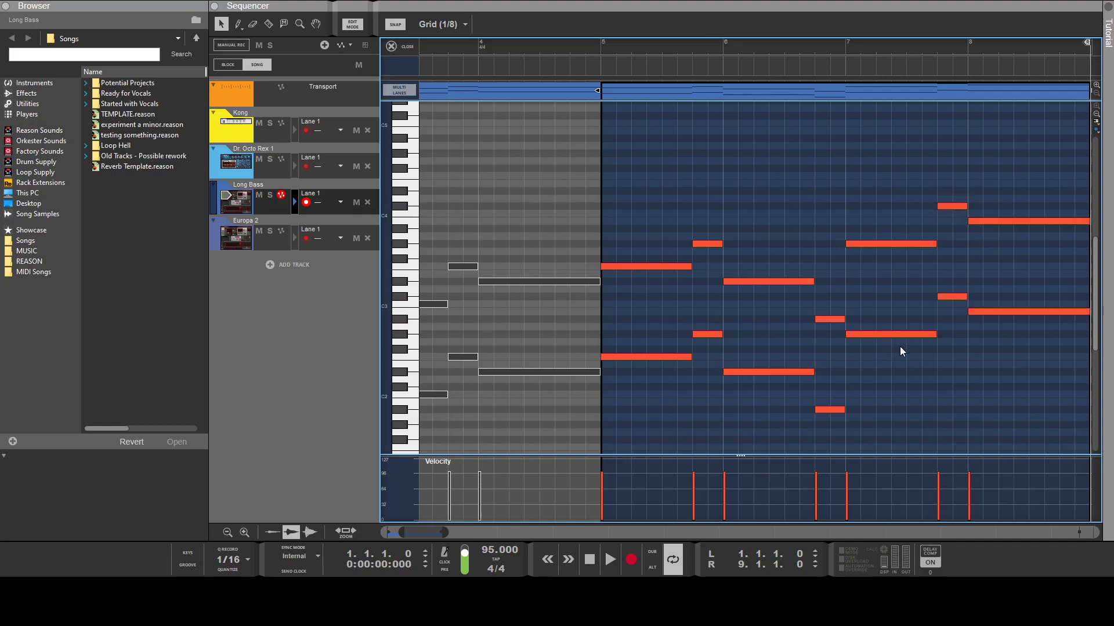
key(ctrl+z)
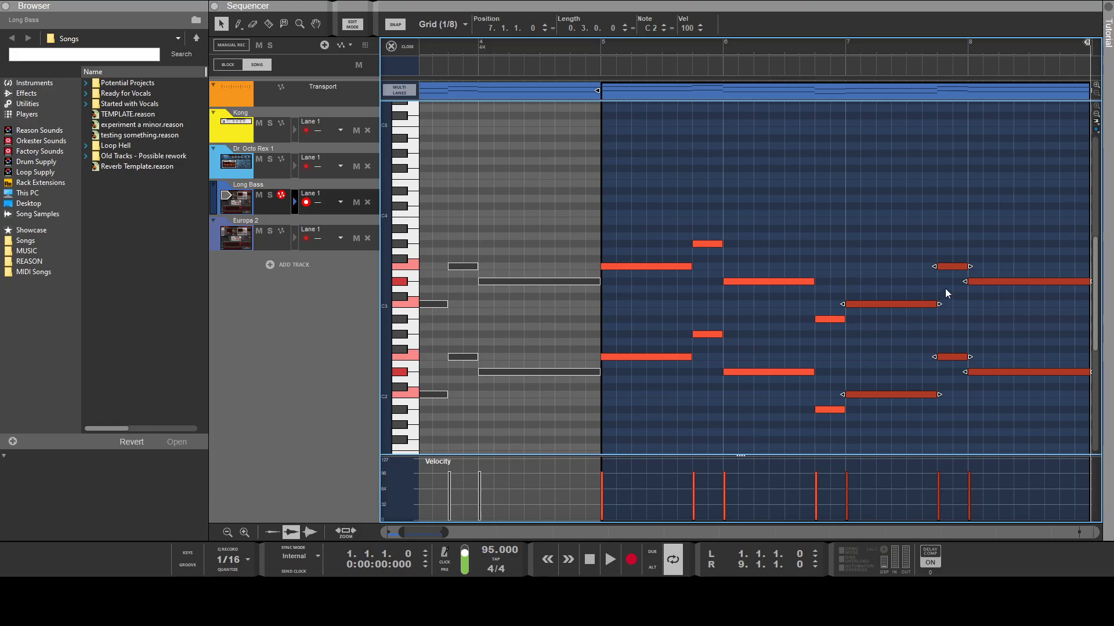
Raise the three-beat notes starting bar 7 to G3 and G2, and the bar 8 notes to A#3 and A#2.
drag(932, 274, 872, 340)
click(984, 316)
drag(947, 210, 960, 374)
drag(1024, 248, 997, 319)
click(995, 429)
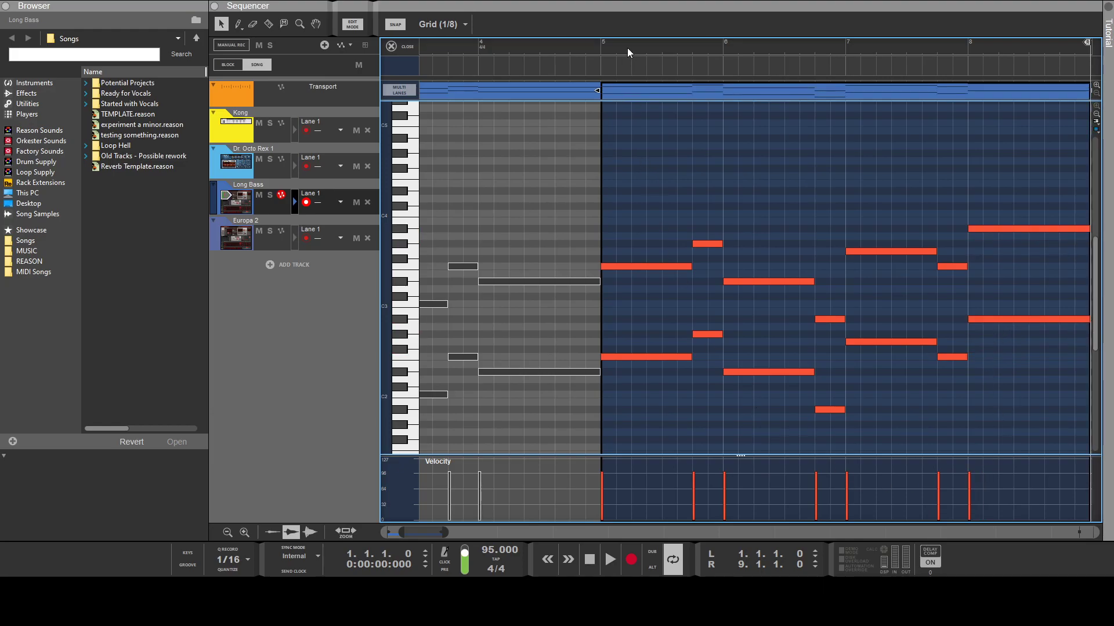
Play from bar 5 and raise the two one-beat notes at 6.4.1.0 to C3 and C2.
click(602, 51)
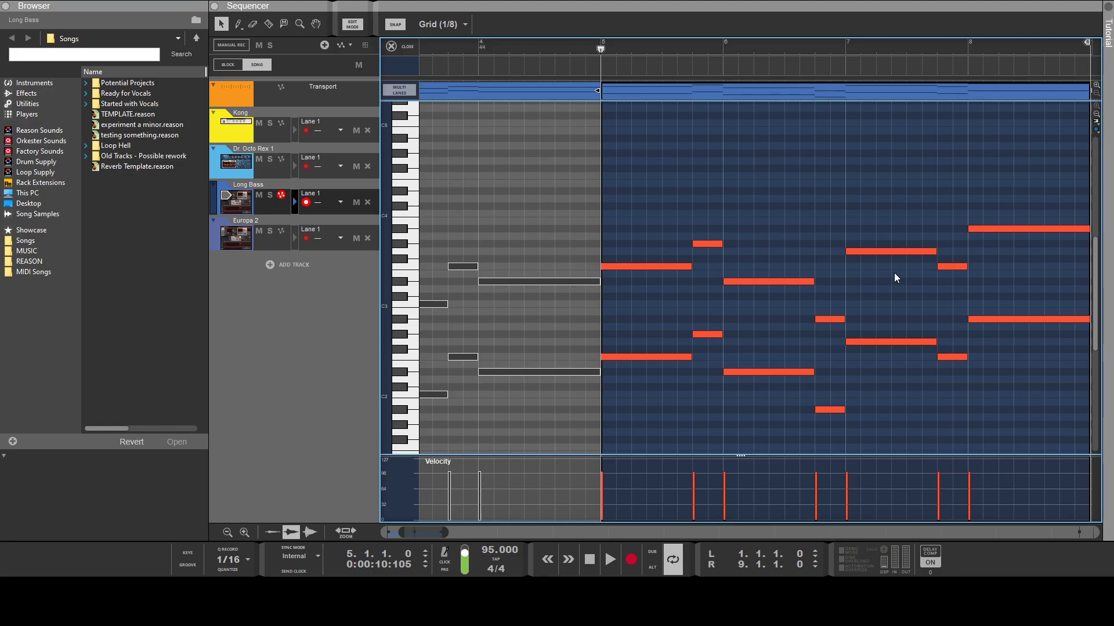
key(space)
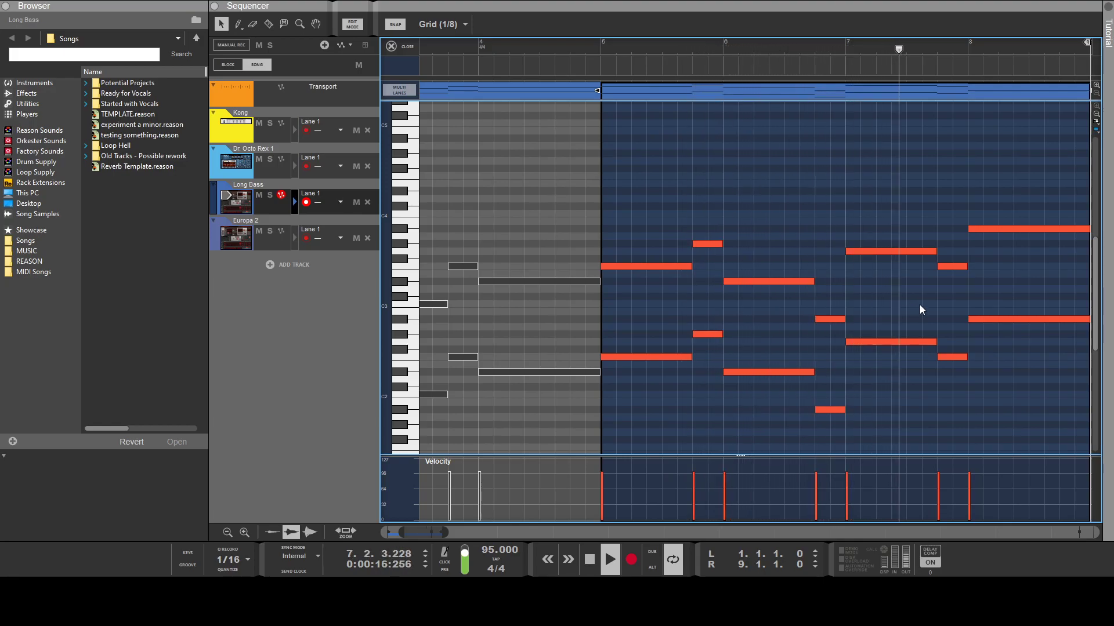
key(space)
drag(834, 294, 830, 396)
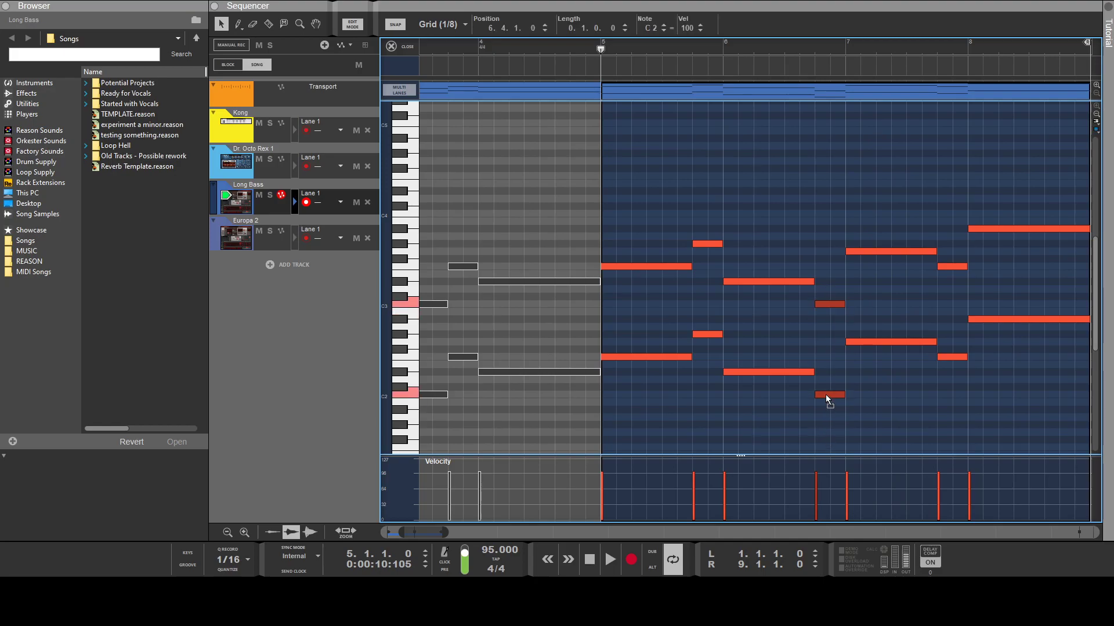
click(851, 423)
Replay from bar 5, raise the two one-beat notes at 7.4.1.0 to C4 and C3, and listen to the change.
key(space)
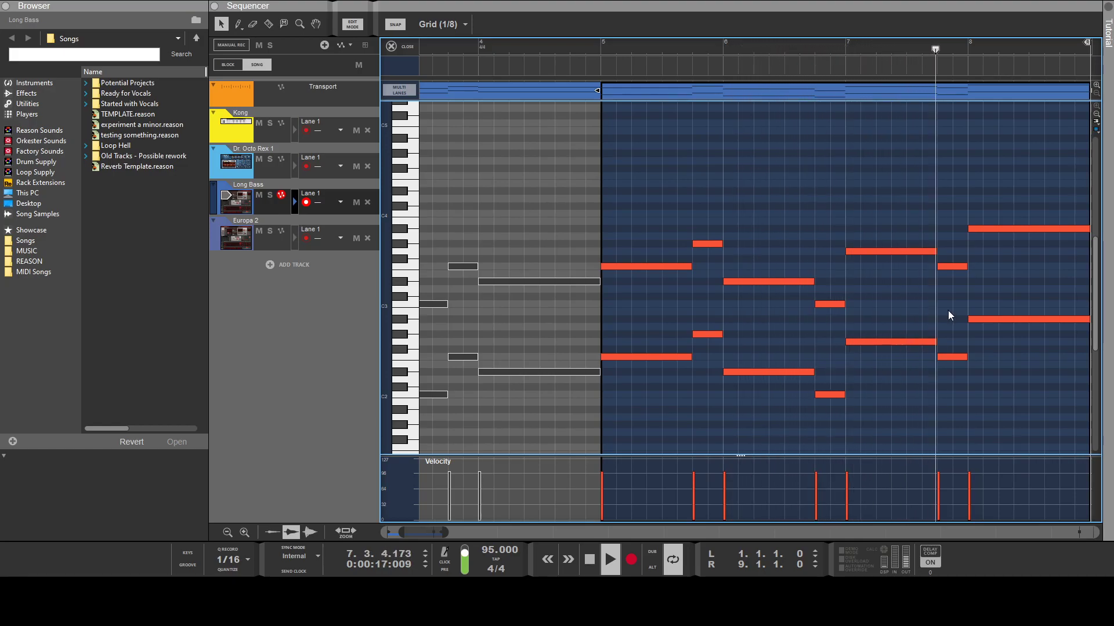
key(space)
drag(958, 226, 950, 311)
key(Up)
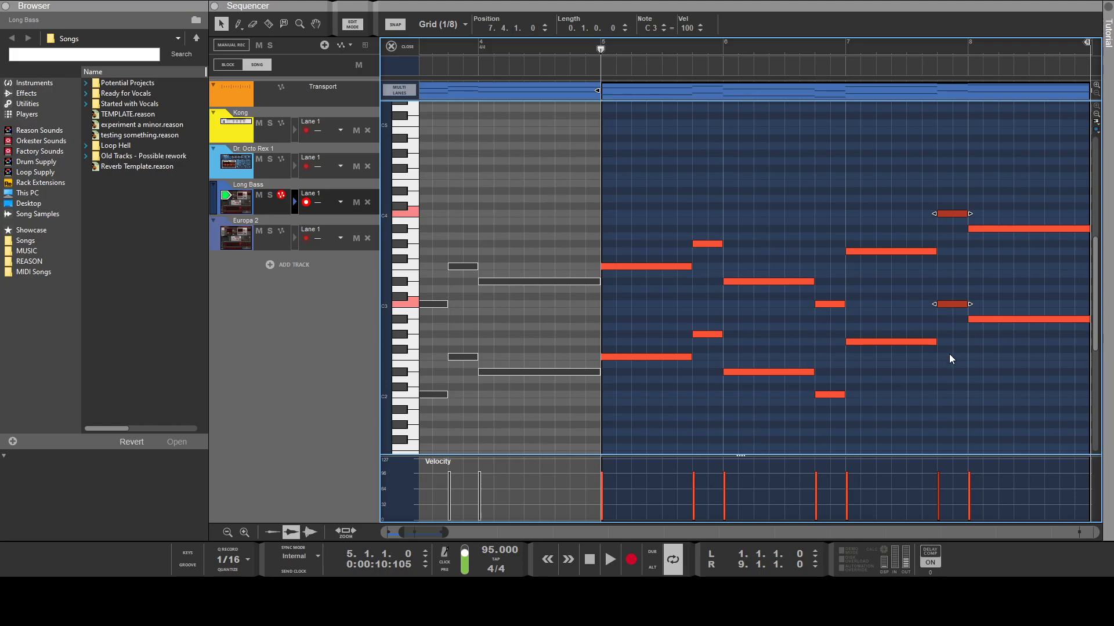
key(space)
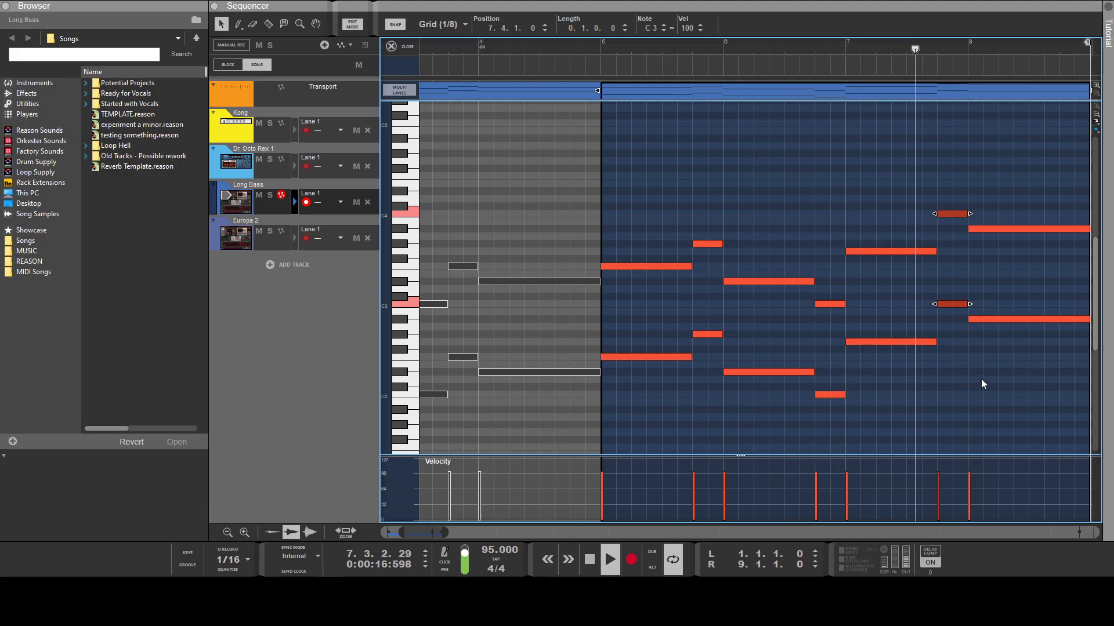
Leave the Long Bass note editor and undo the creation of the StringWERK 1 instrument.
key(h)
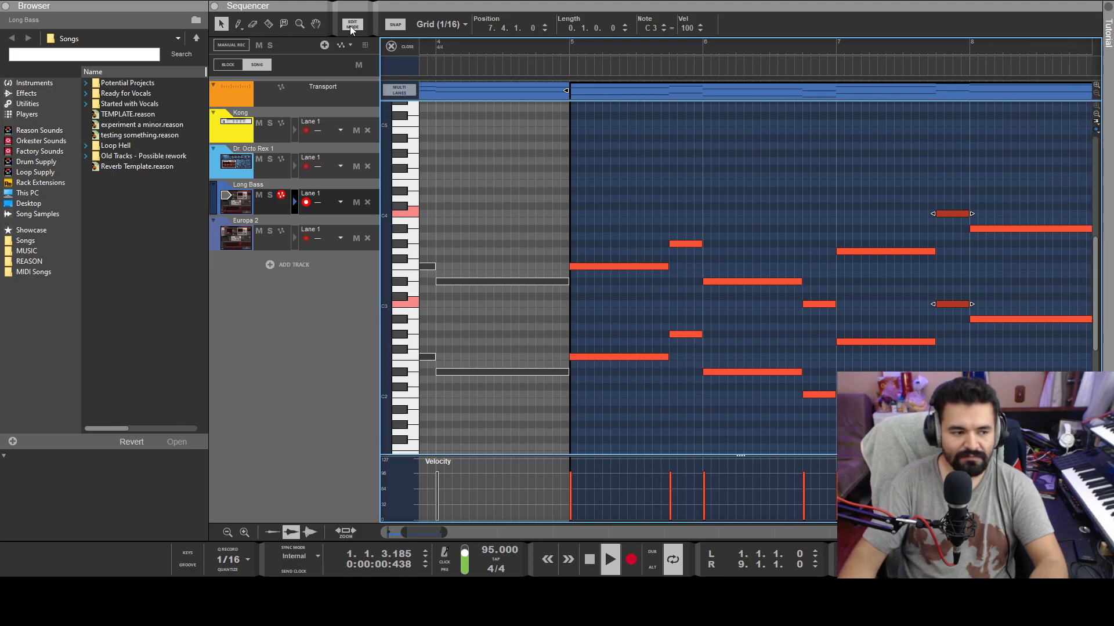
click(349, 25)
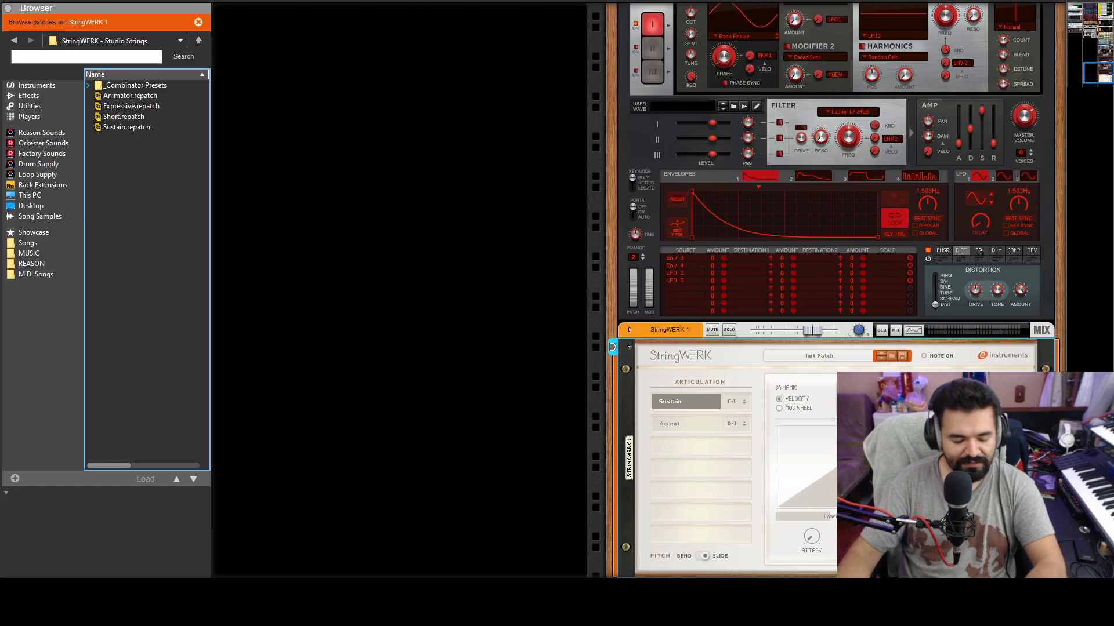
key(ctrl+z)
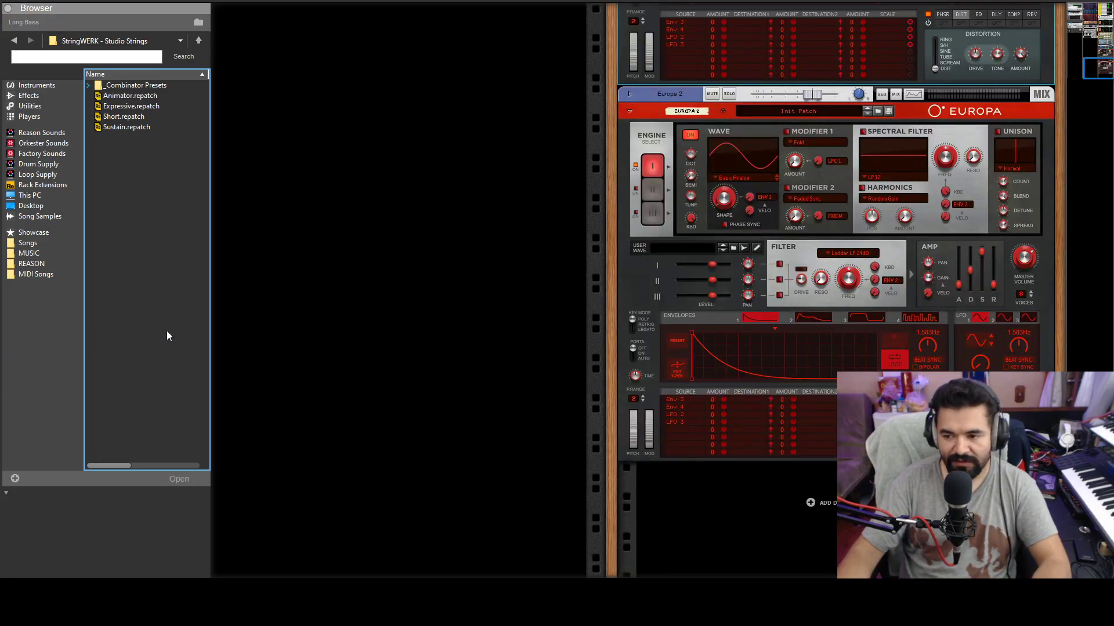
Browse the factory sounds, add an NN-XT sampler below Europa 2, and load the Redemption.sxt strings patch.
click(38, 133)
click(39, 153)
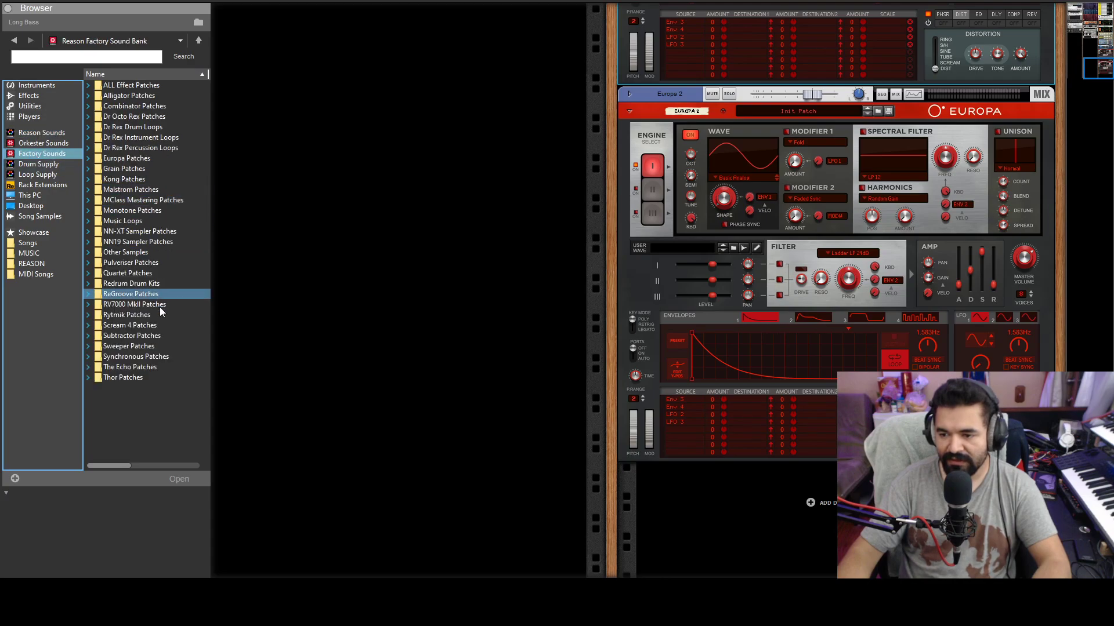
click(829, 506)
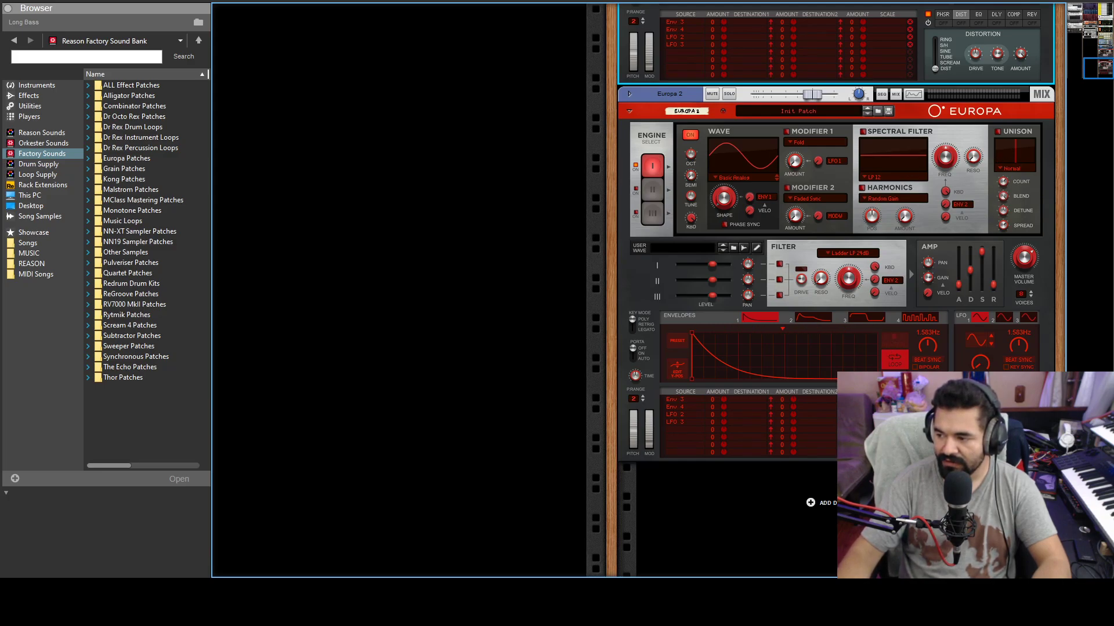
click(740, 506)
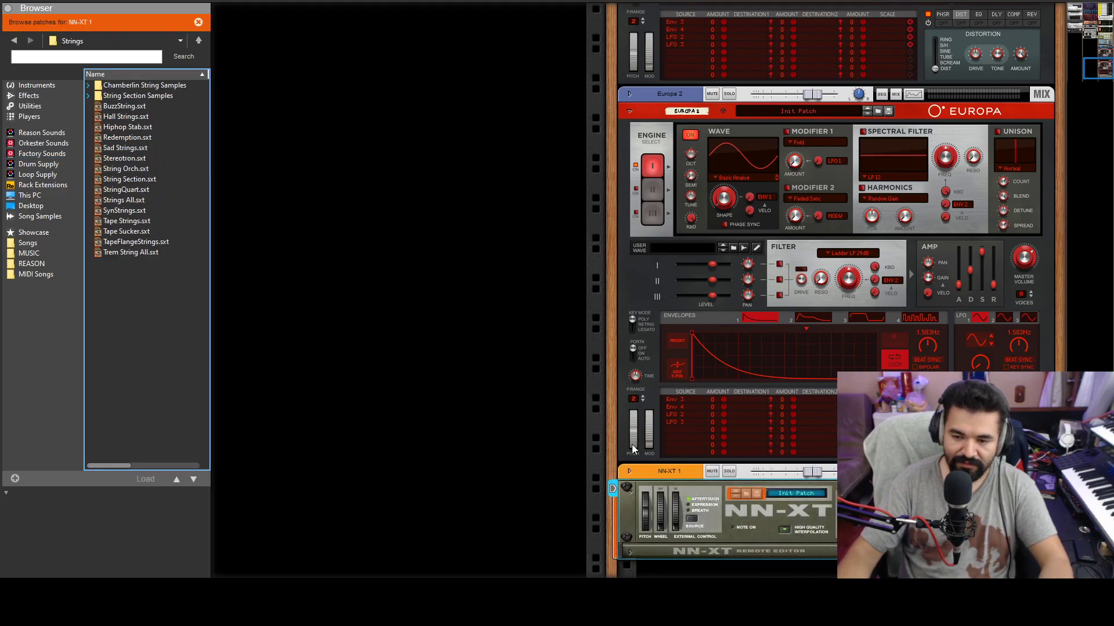
scroll(793, 509, down, 2)
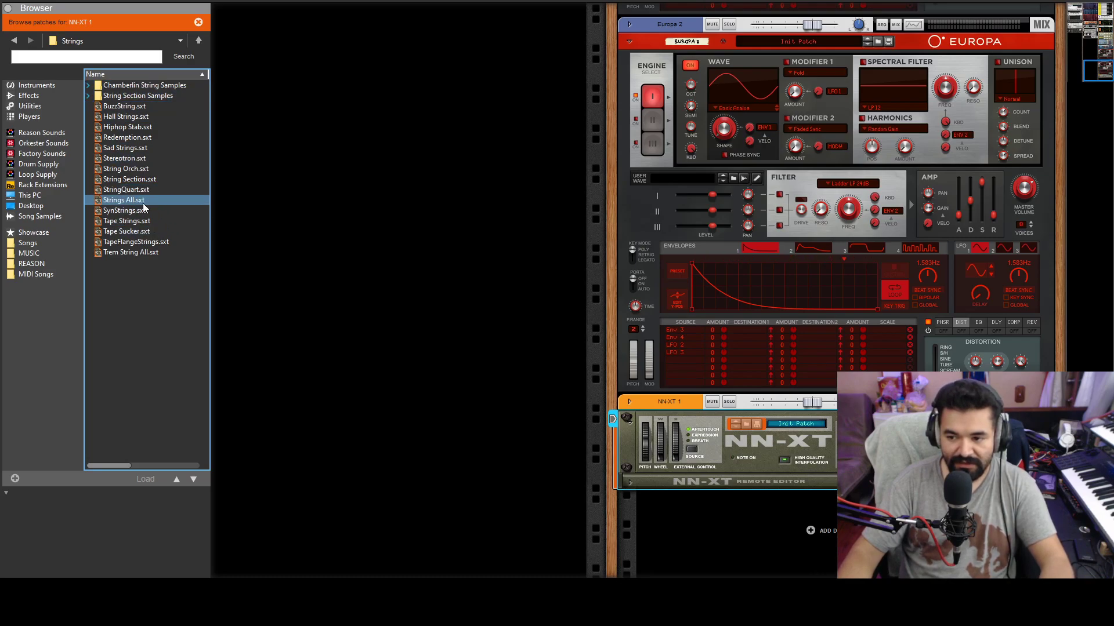
click(131, 137)
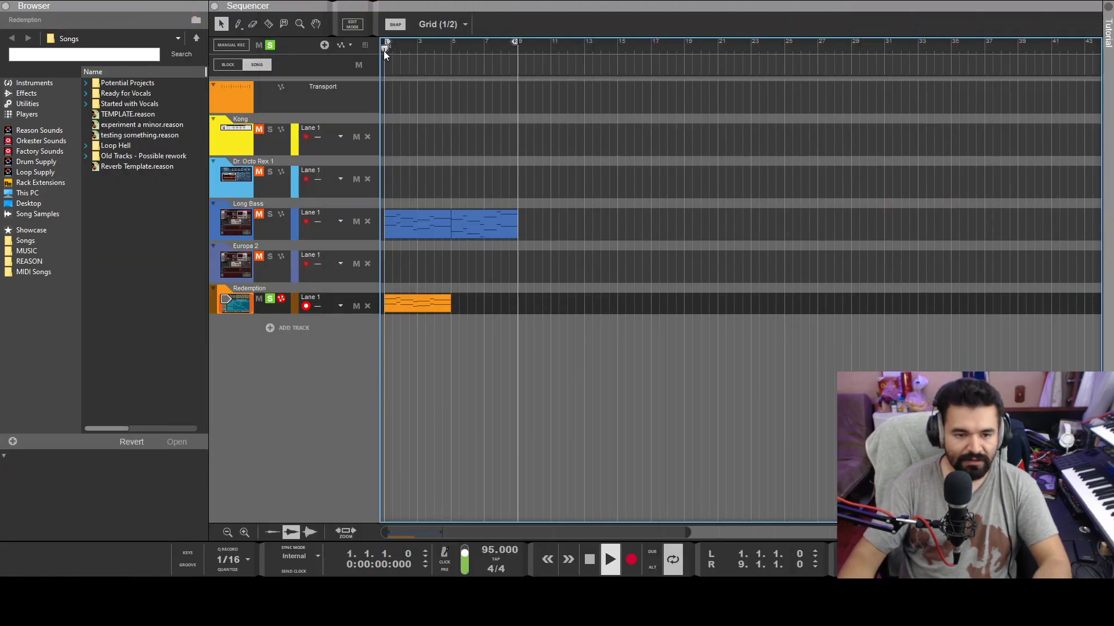
Play the soloed Redemption strings and inspect their channel in the mixer, returning to the sequencer.
key(space)
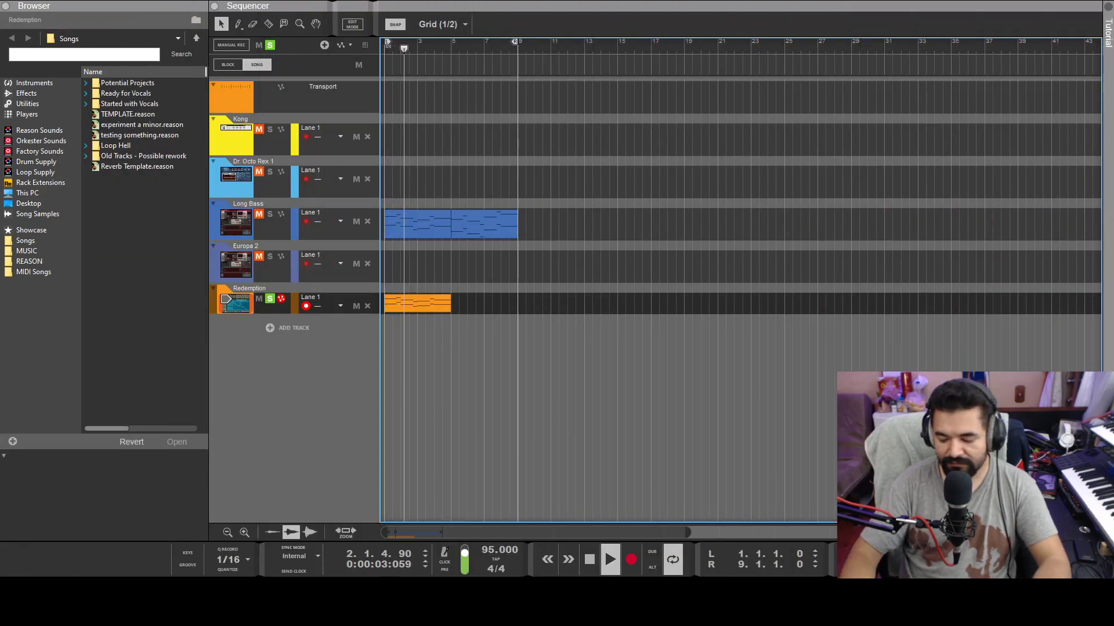
key(F5)
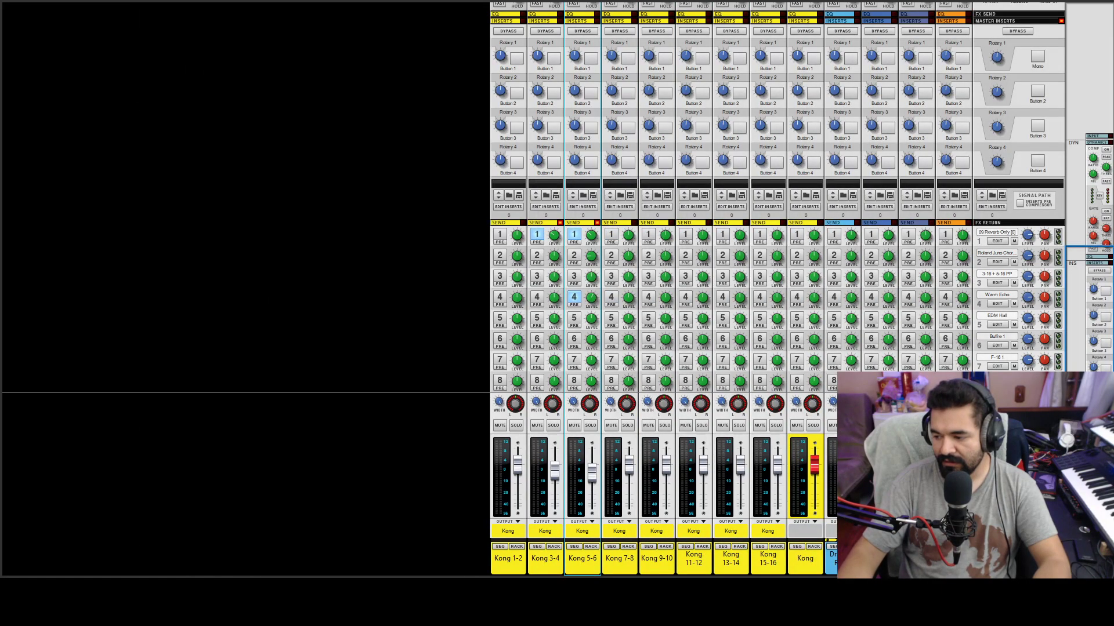
click(953, 215)
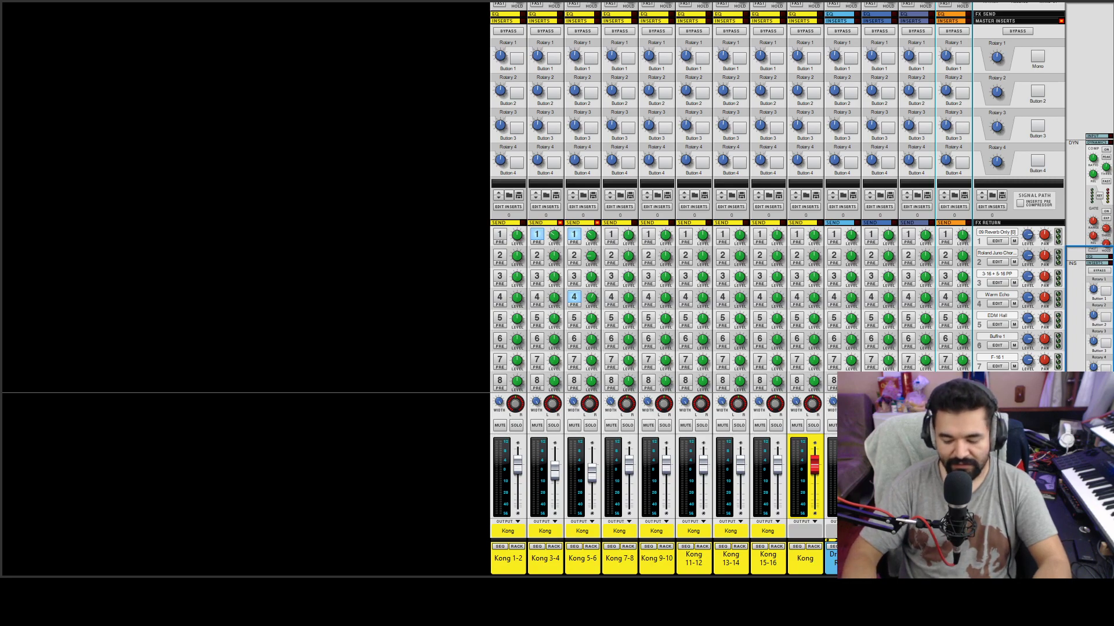
key(F7)
Copy the second Long Bass clip to the Redemption track at bar 5, and join each track's clips into one eight-bar clip.
drag(497, 292, 485, 289)
drag(560, 209, 385, 238)
key(ctrl+j)
drag(473, 293, 424, 300)
key(ctrl+j)
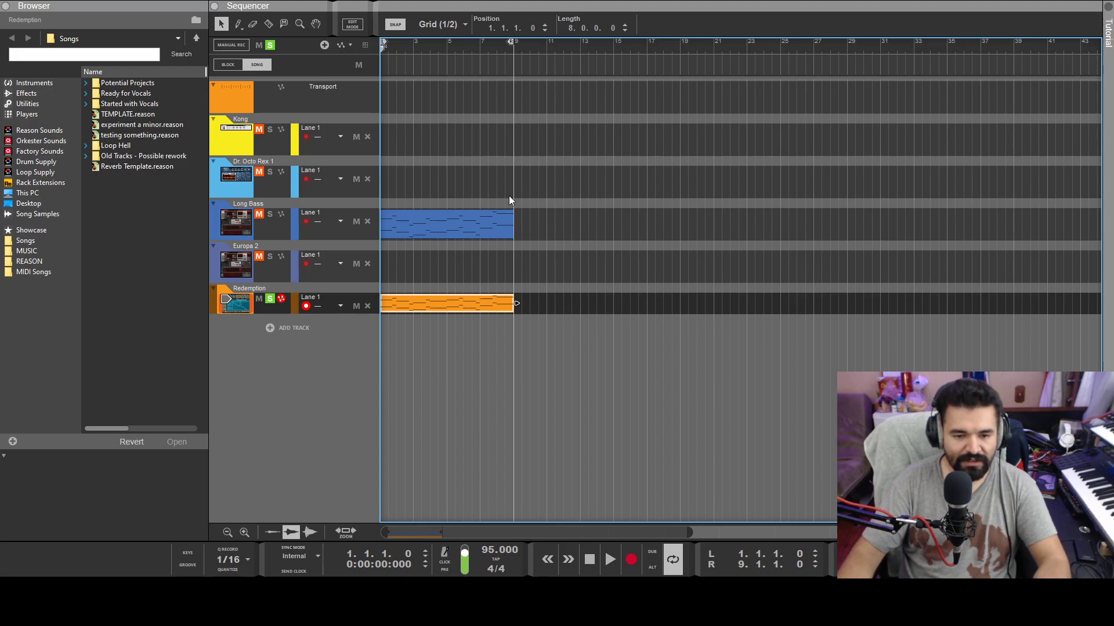
Unsolo the Redemption track and play the song with all tracks.
click(268, 299)
key(space)
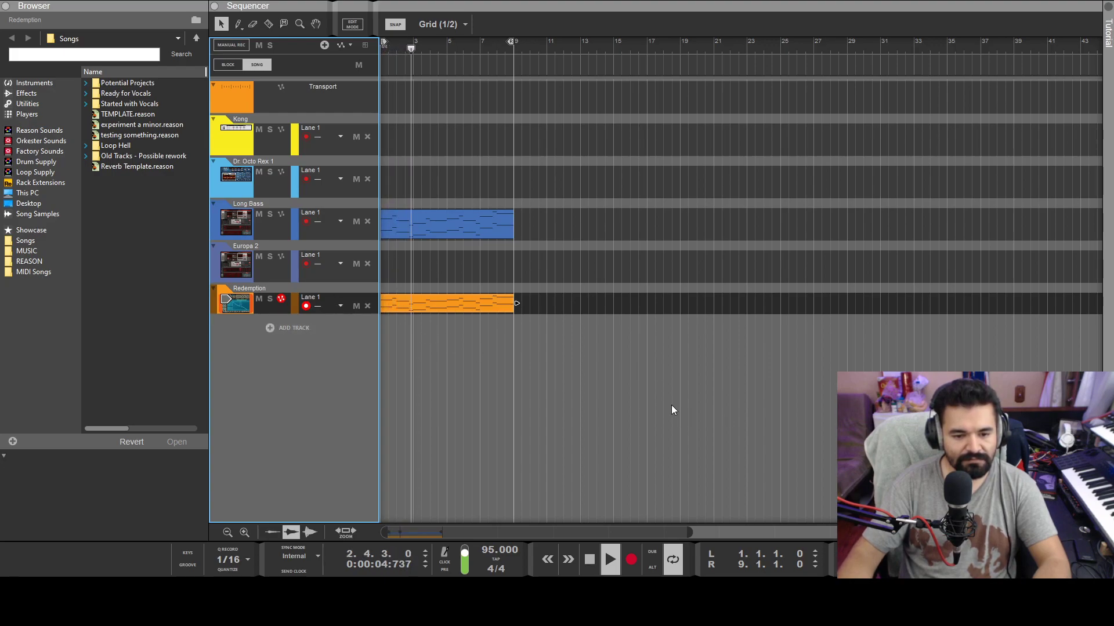
key(space)
Open the Redemption clip for editing and delete the short notes ending bars 1, 2 and 3.
click(453, 308)
double_click(454, 308)
drag(524, 166, 556, 393)
key(Delete)
drag(671, 284, 675, 420)
key(Delete)
drag(792, 258, 819, 363)
key(Delete)
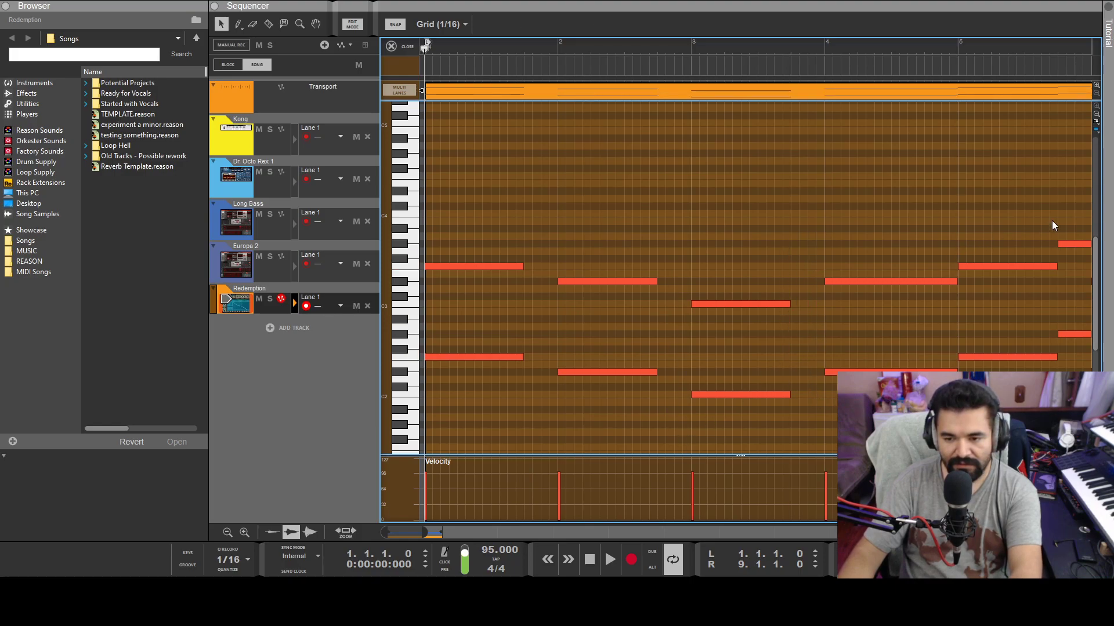
Delete the one-beat notes ending bars 5, 6 and 7 of the Redemption clip.
drag(1077, 343, 1083, 356)
key(Delete)
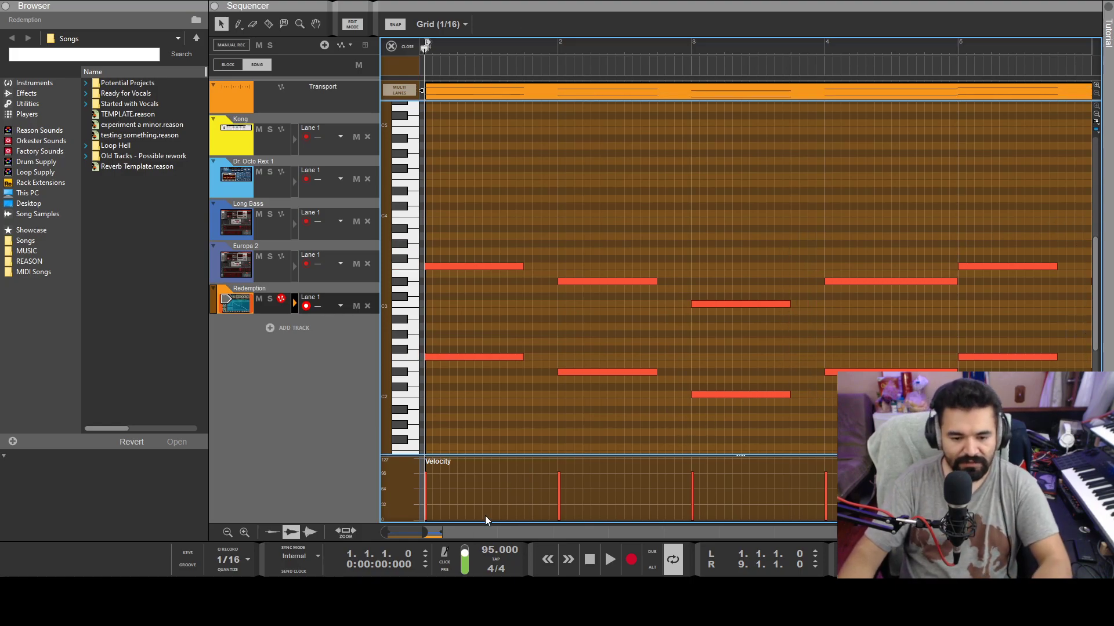
drag(424, 532, 387, 531)
click(978, 304)
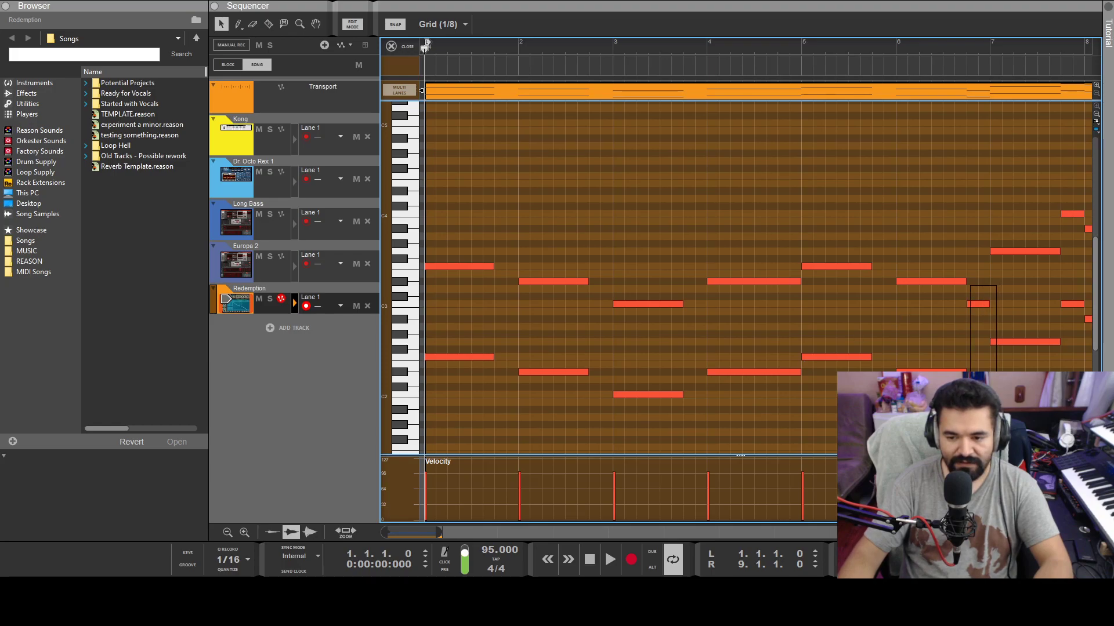
key(Delete)
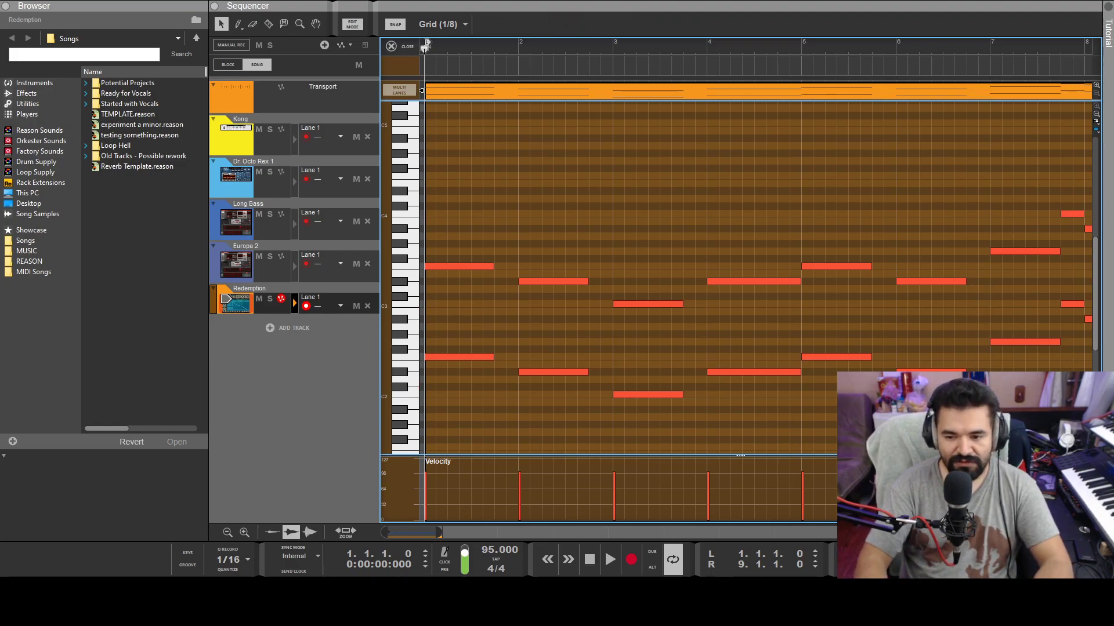
drag(411, 531, 421, 531)
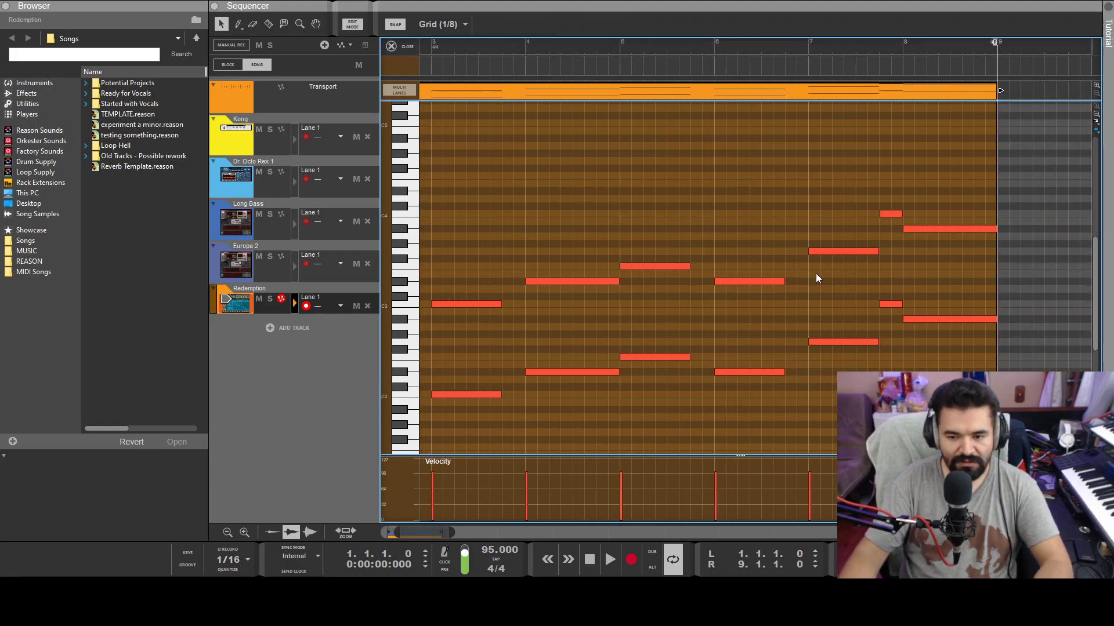
drag(902, 322, 895, 322)
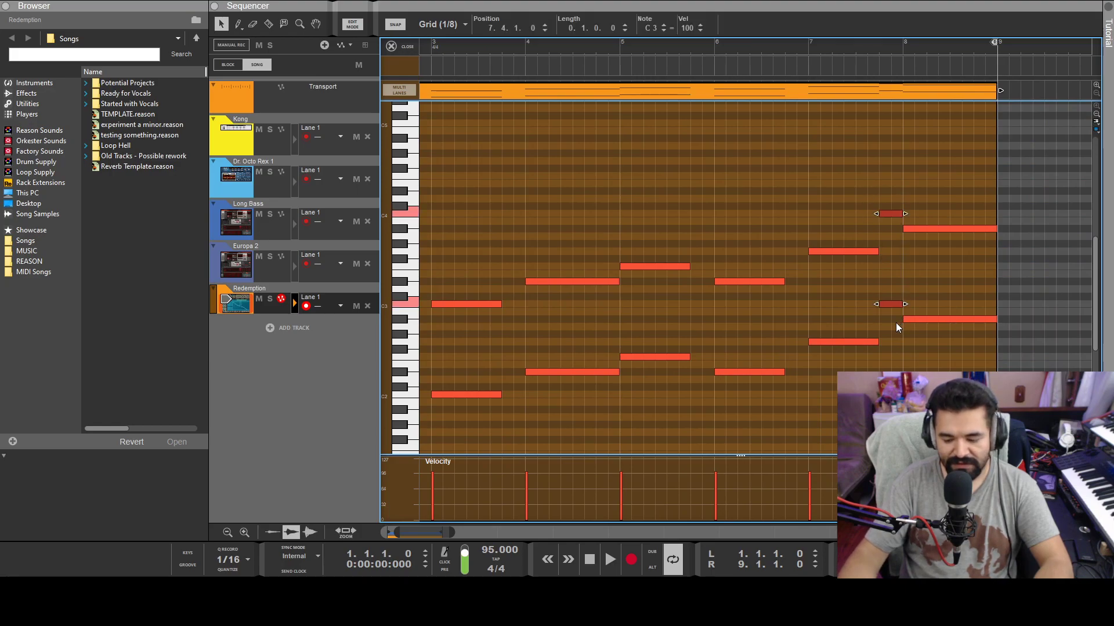
key(Delete)
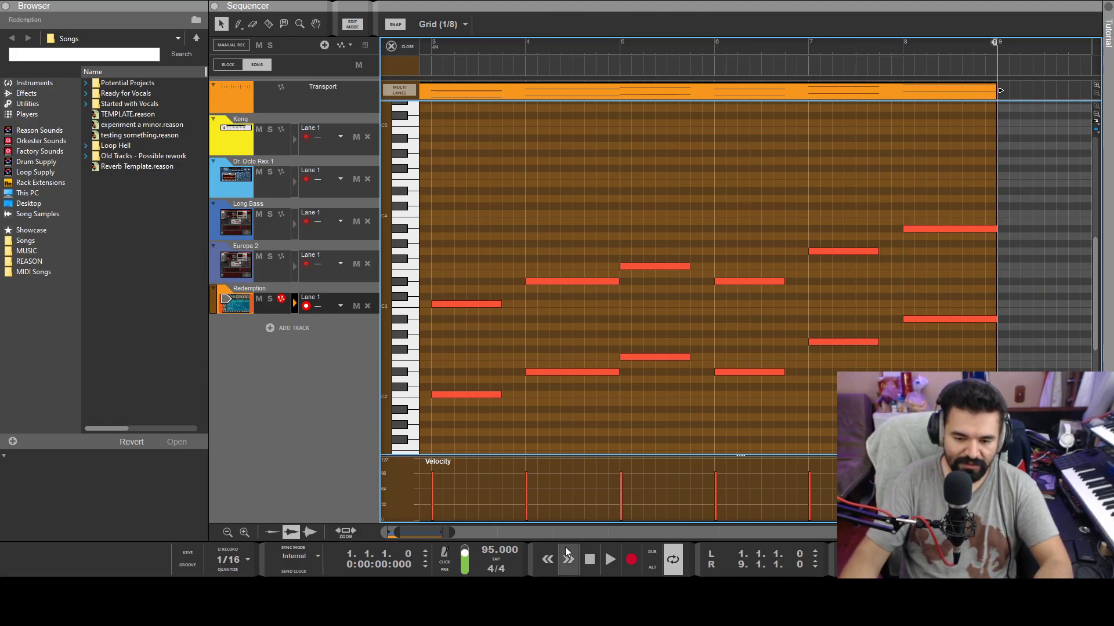
Lengthen the notes in bars 1 to 3 and 5 to 7 to one full bar each.
drag(432, 533, 461, 534)
drag(598, 233, 459, 412)
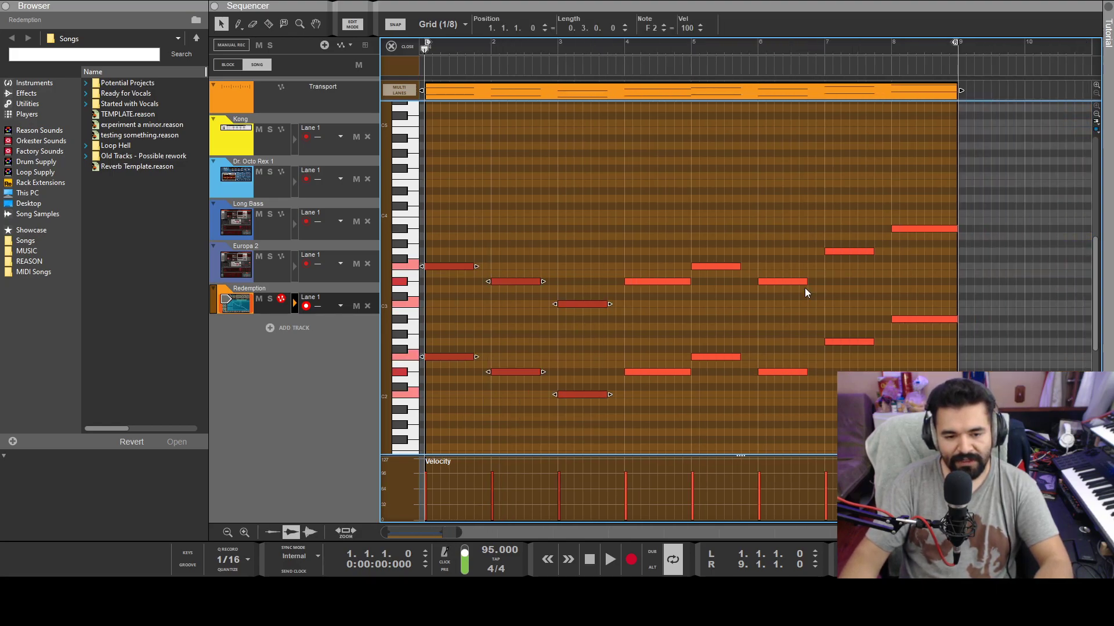
drag(859, 230, 718, 386)
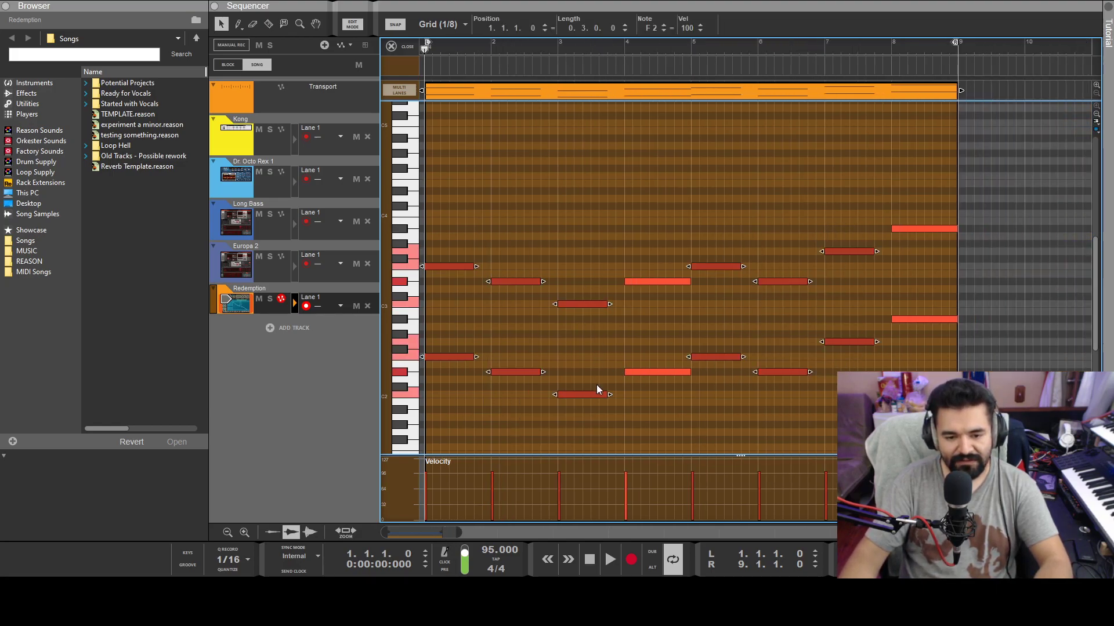
drag(609, 395, 620, 395)
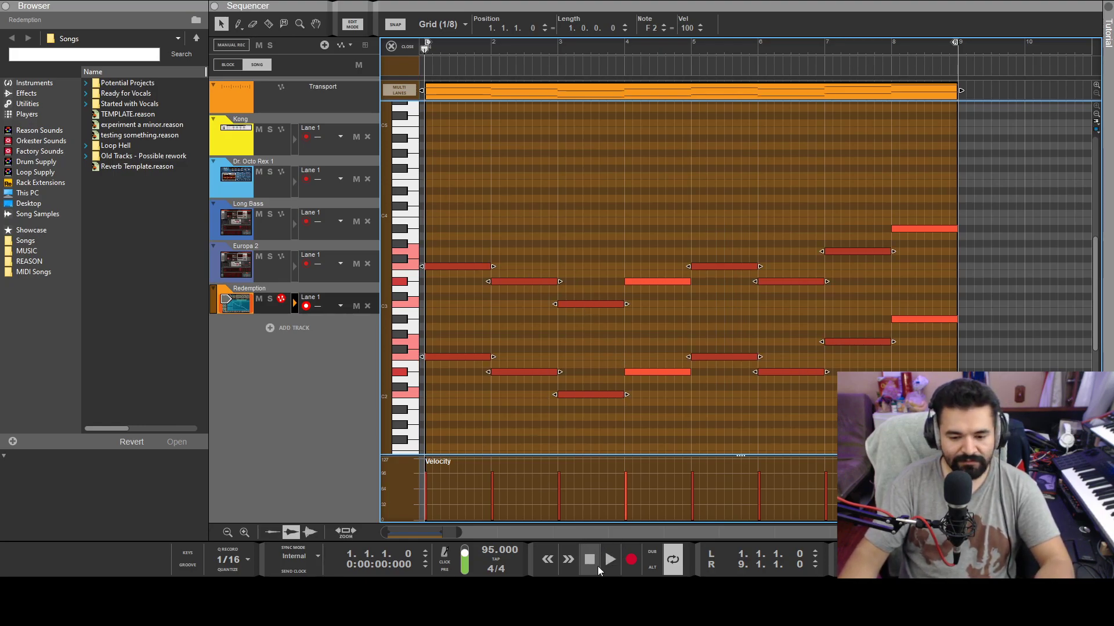
Solo the Redemption track, play the sustained notes from bar 1, and stop playback.
click(270, 298)
key(space)
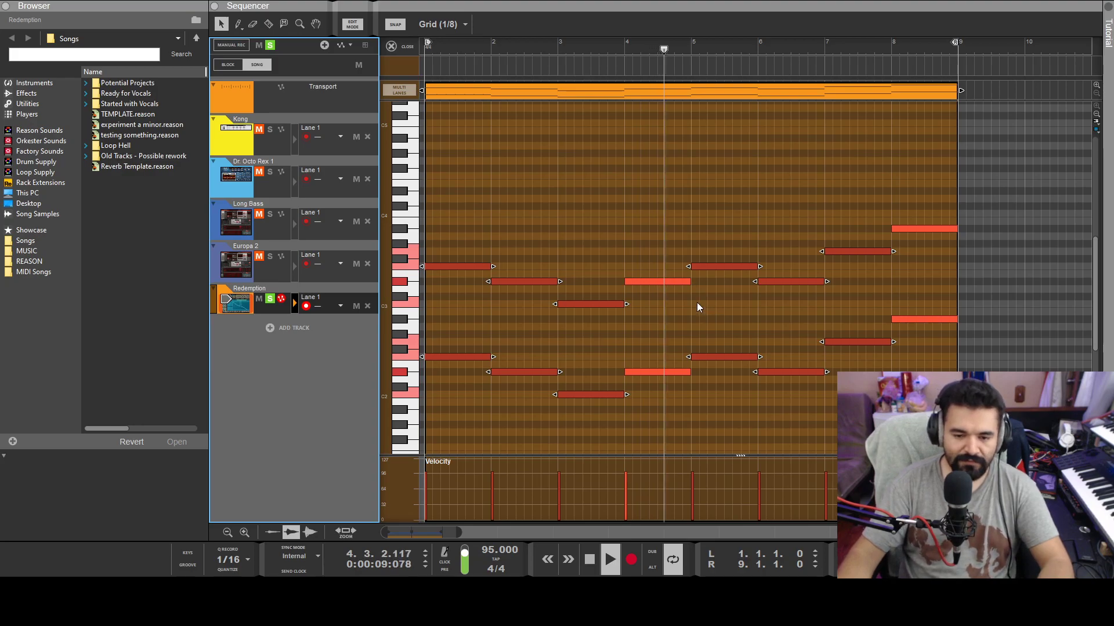
click(574, 228)
key(space)
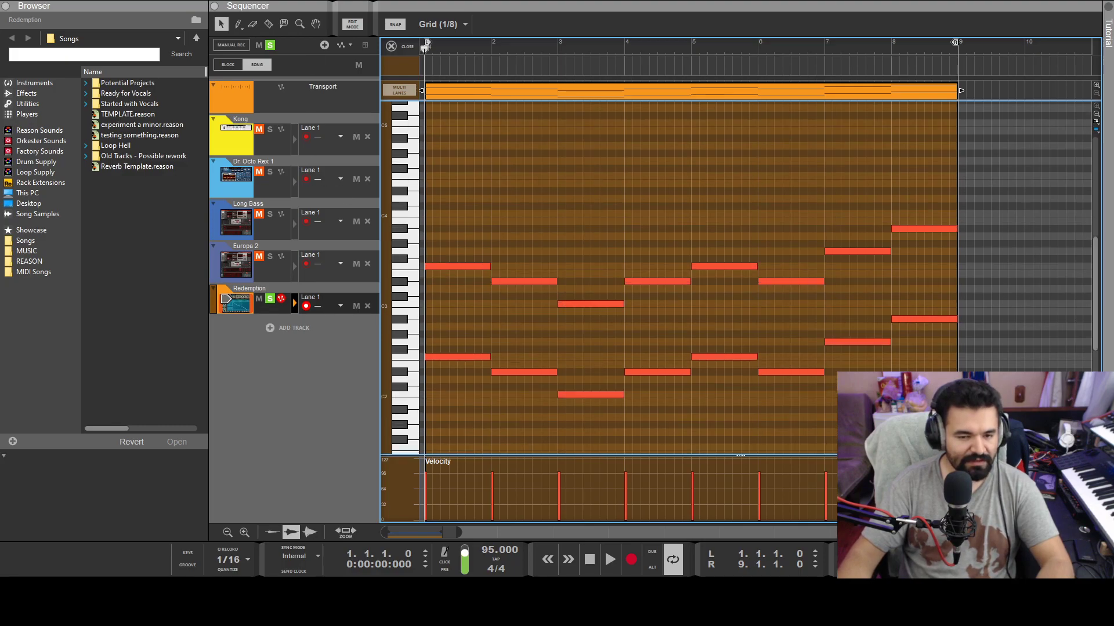
Unsolo the Redemption track, leave the note editor, and play the full arrangement.
click(270, 300)
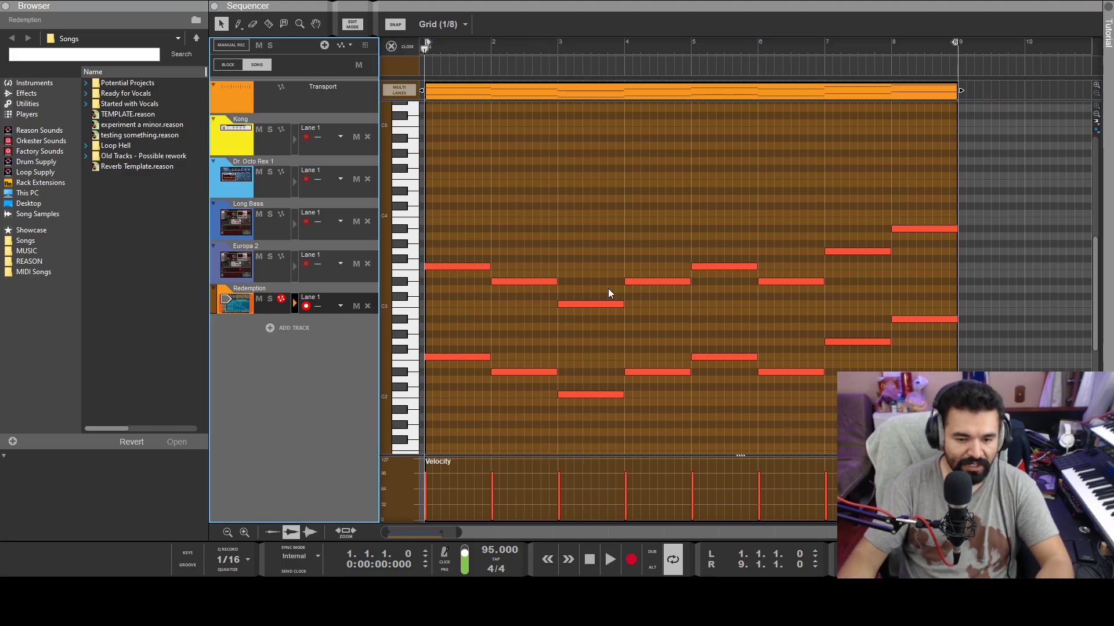
click(353, 25)
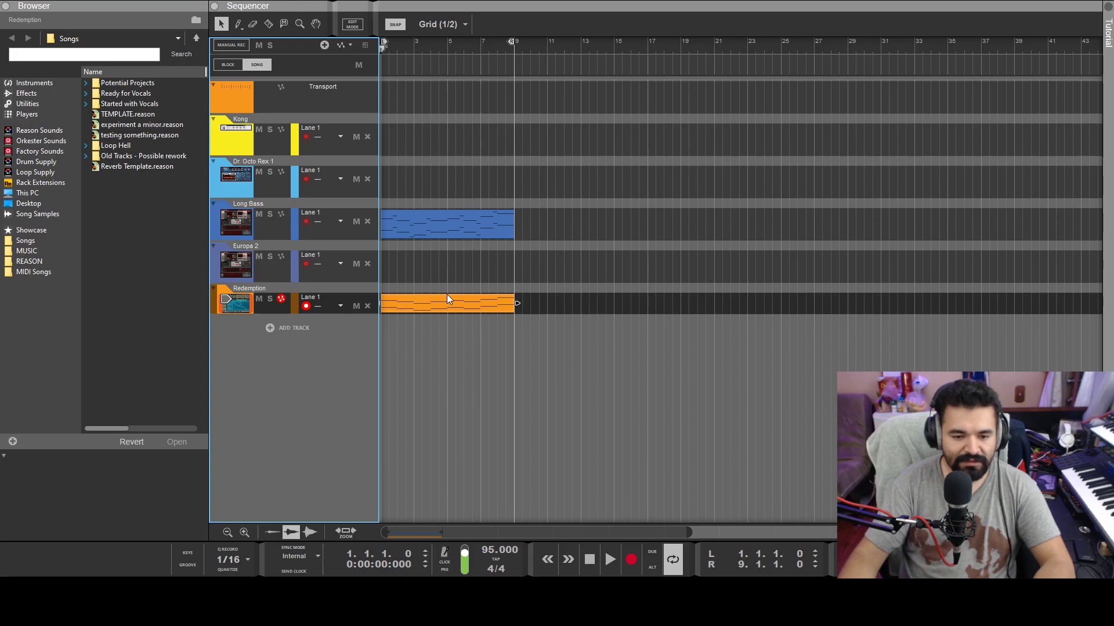
key(space)
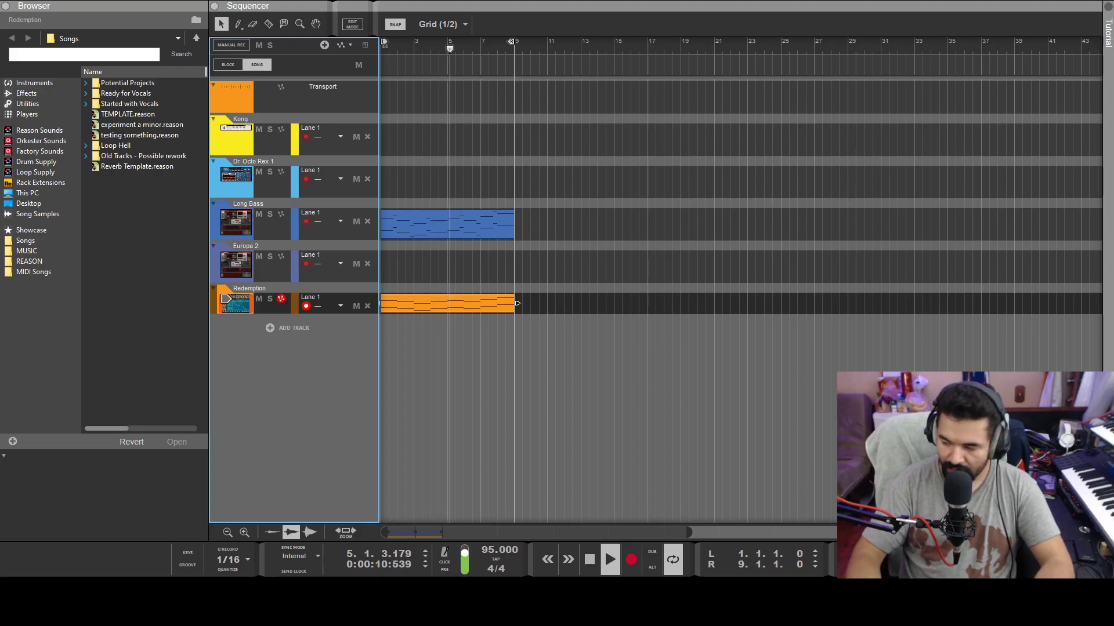
Check the Redemption and Long Bass mixer channels with the master in mono during playback, and switch mono off.
key(F5)
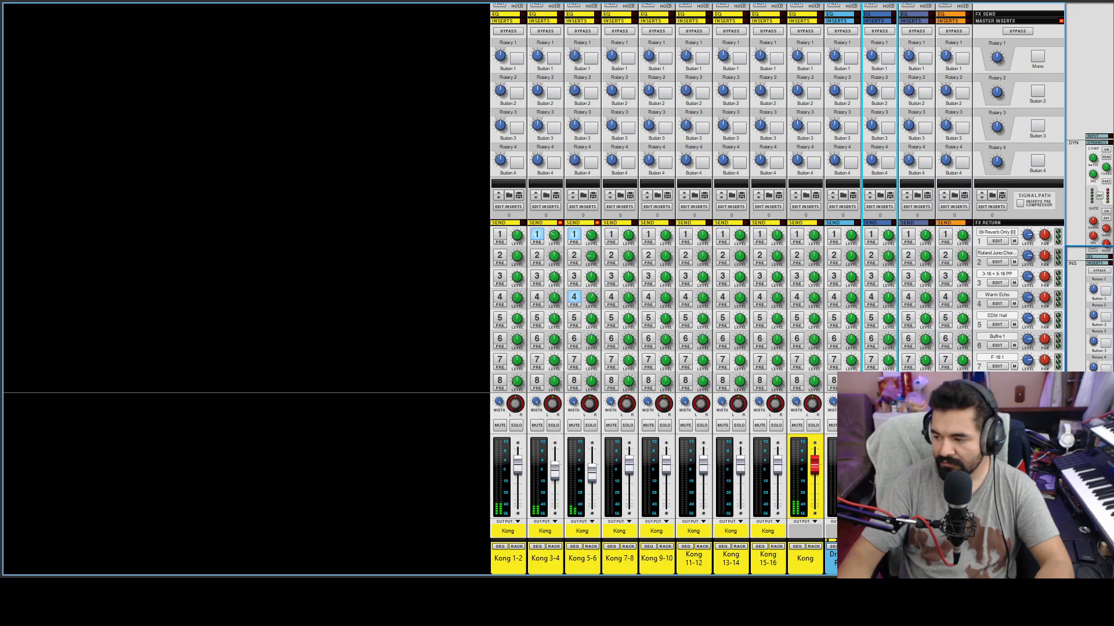
click(953, 184)
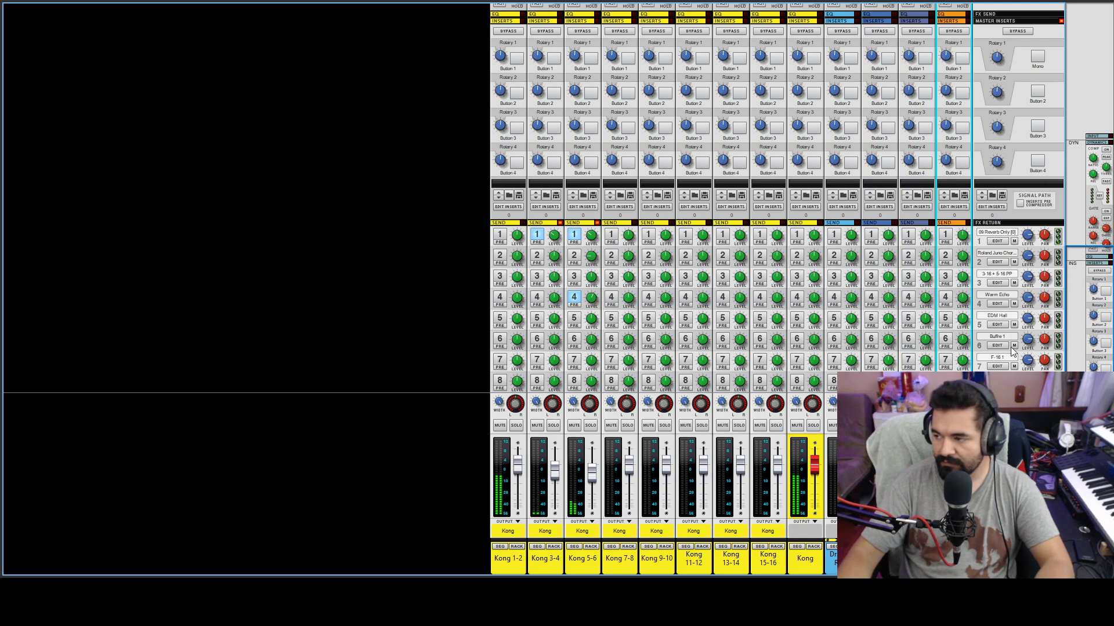
click(1037, 56)
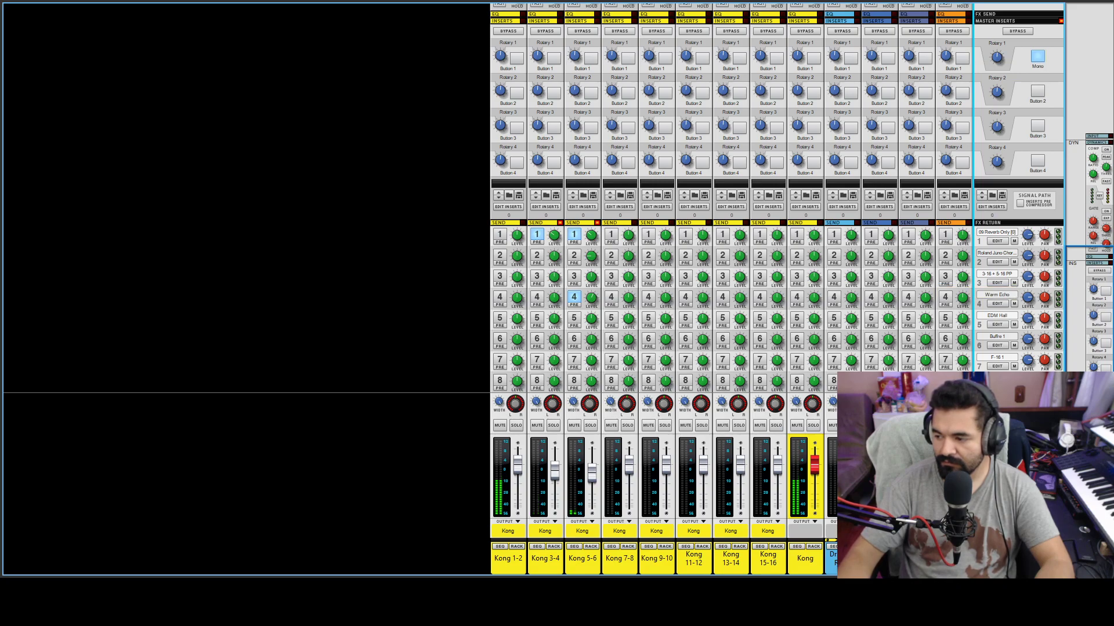
click(880, 183)
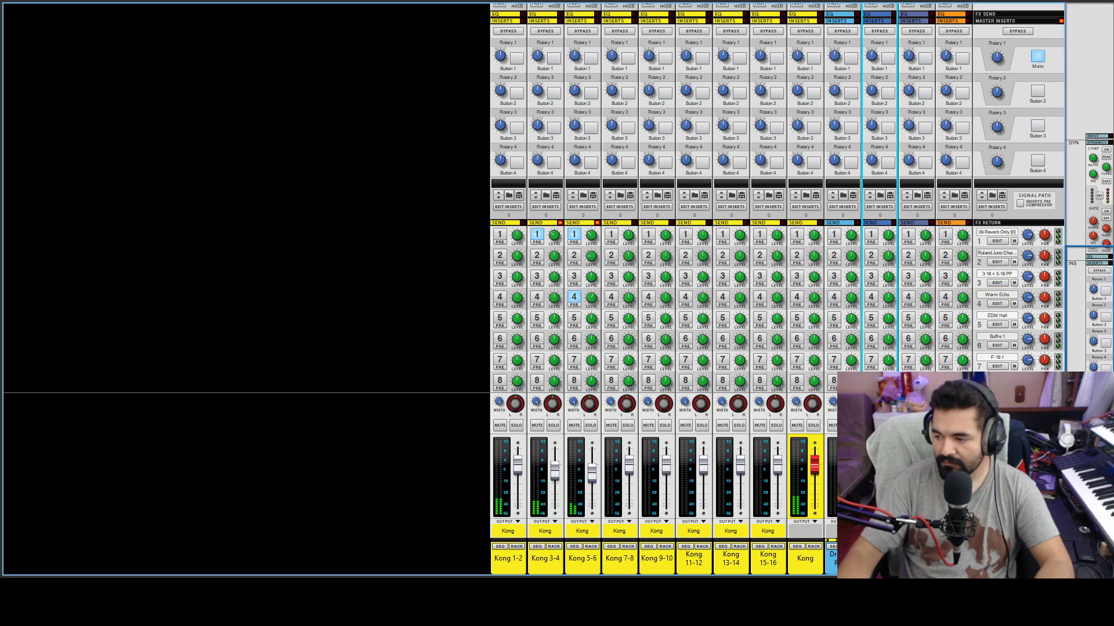
click(954, 558)
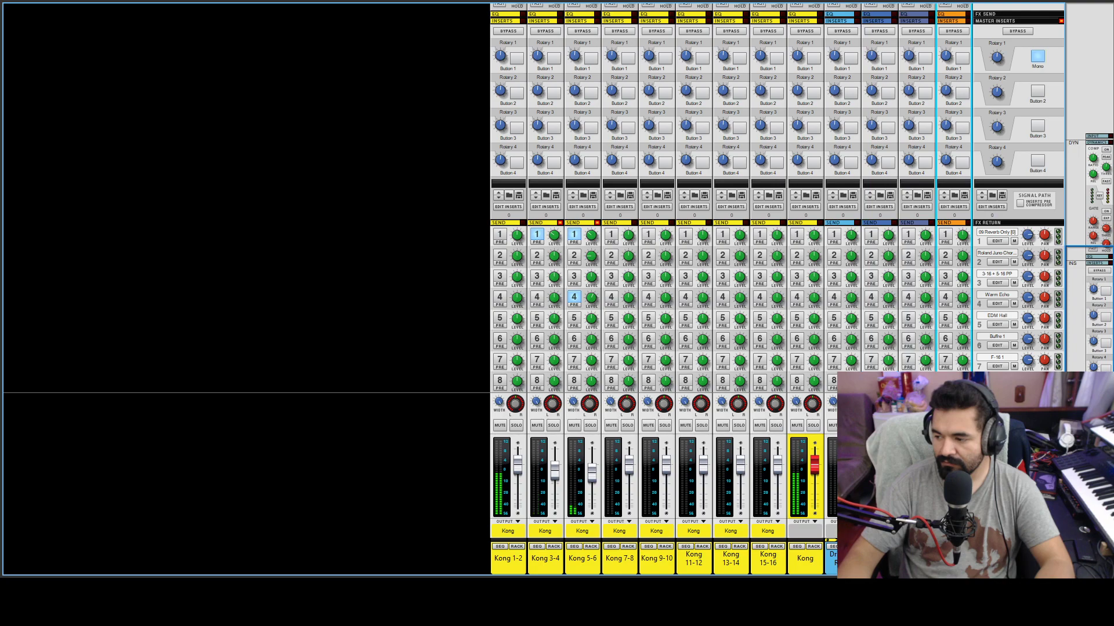
click(1037, 56)
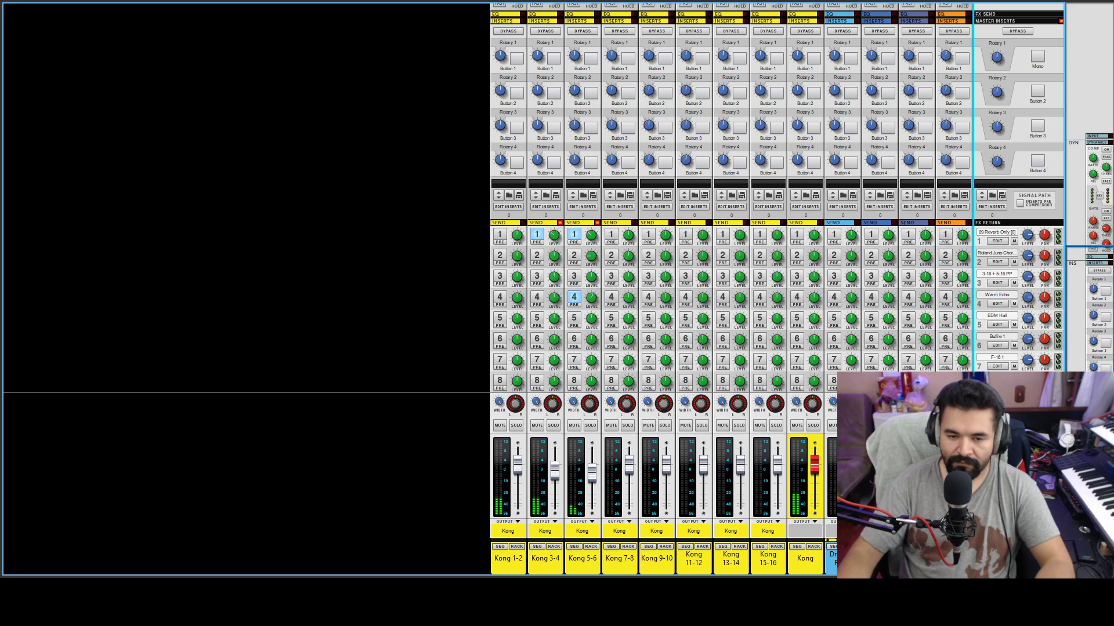
Switch on FX send 8 on the Long Bass channel, try send 5 (EDM Hall), and switch send 5 off.
click(871, 381)
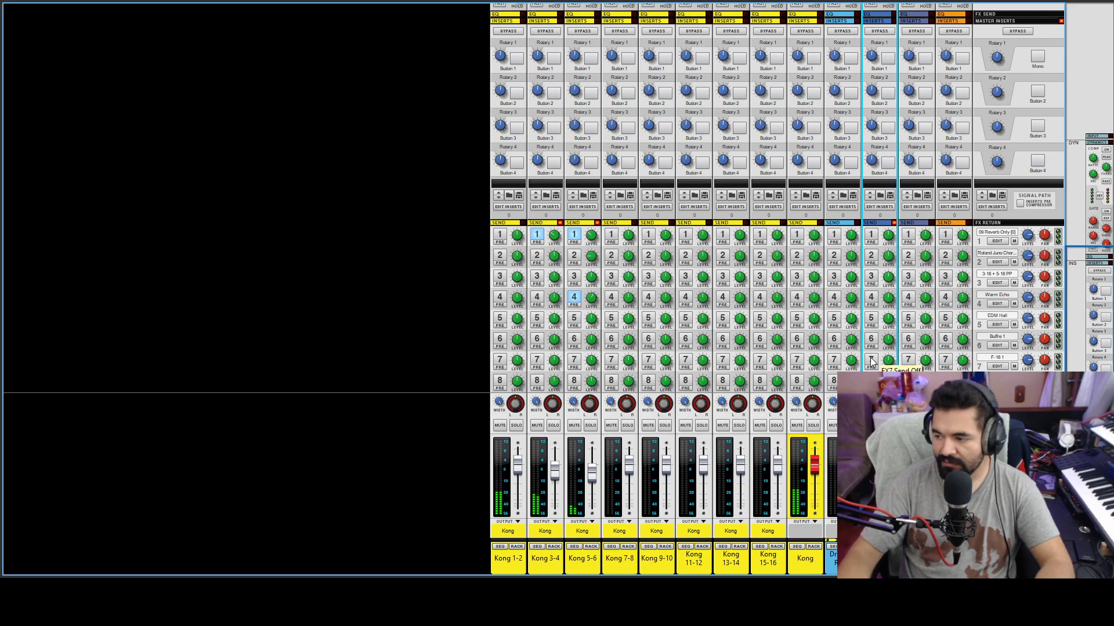
click(873, 317)
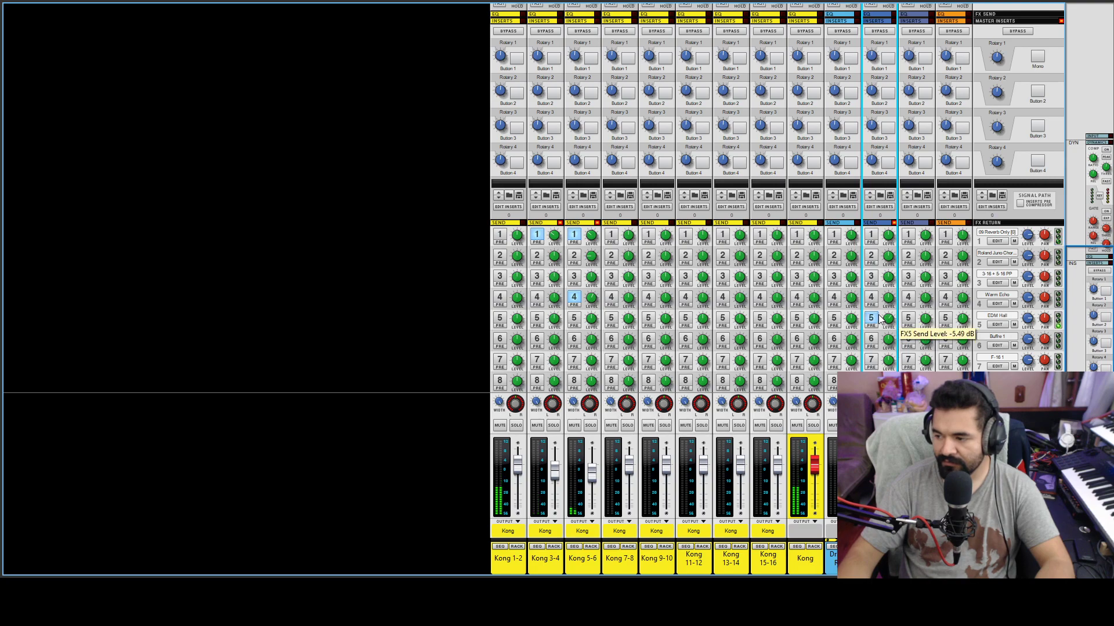
click(871, 319)
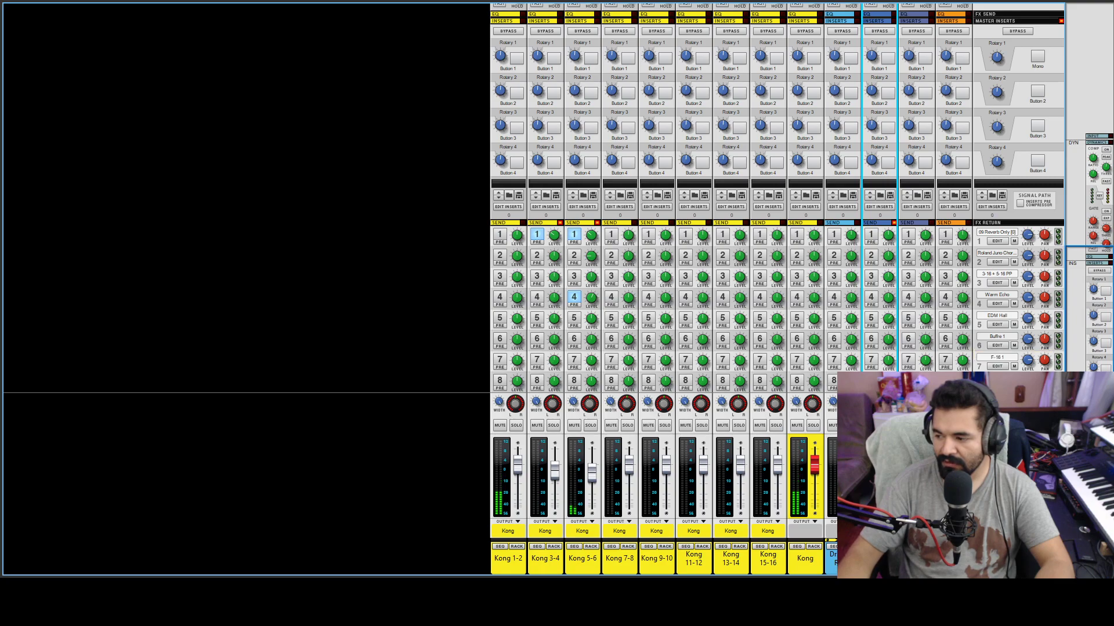
Switch on FX send 1, the reverb, on the Redemption channel and try send 4, Warm Echo.
click(945, 235)
scroll(962, 244, down, 3)
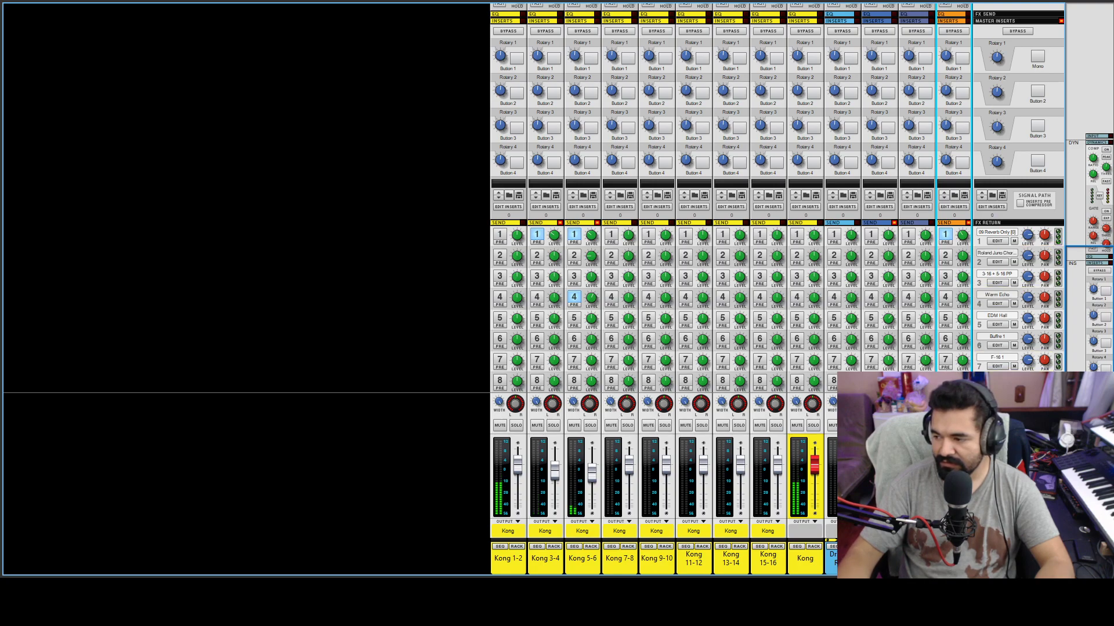
click(945, 298)
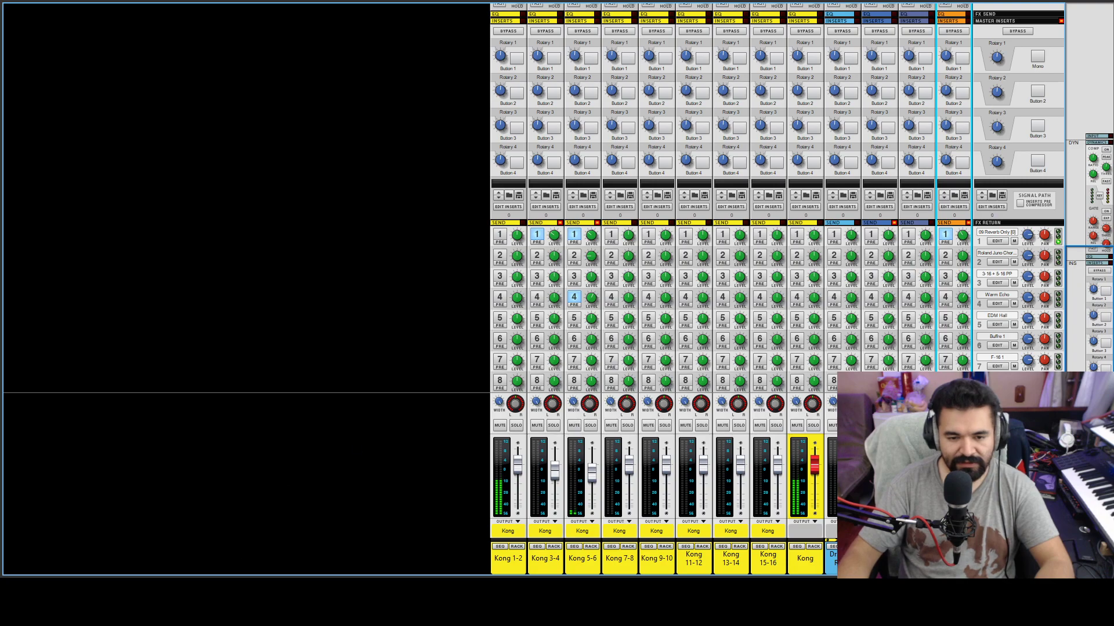
Try reverb FX send 1 on the Long Bass channel, toggling it to compare the sound, and switch it off.
click(877, 237)
click(875, 237)
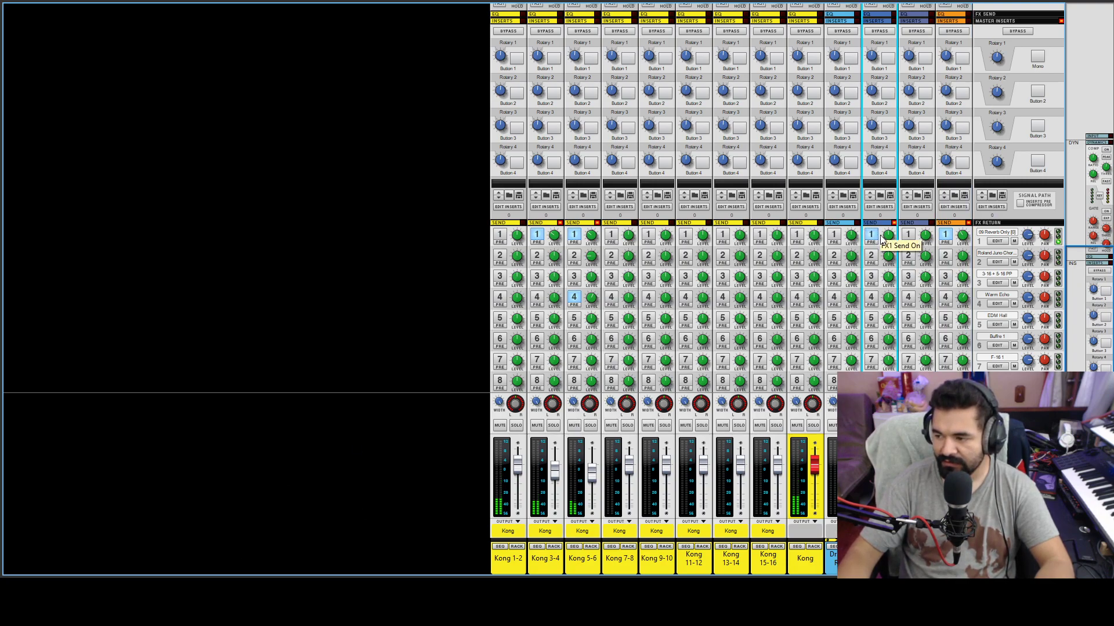
drag(884, 238, 884, 237)
click(871, 235)
click(871, 237)
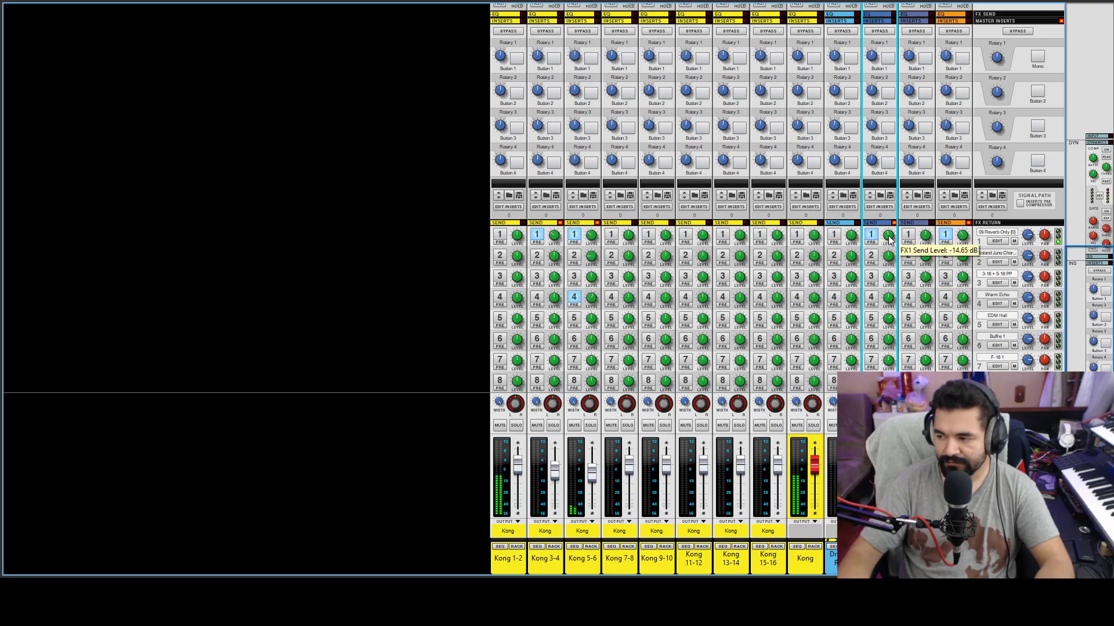
click(870, 235)
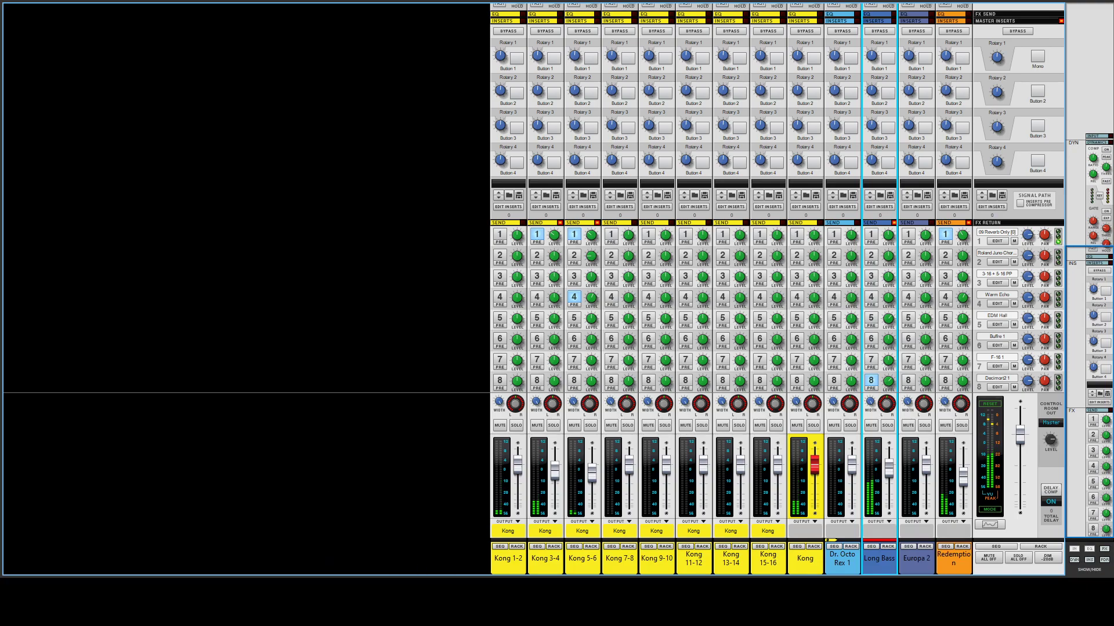
Go to the rack and examine the master section's insert devices from the Gain unit through the GQ-7 equalizer to the Kratos 2 maximizer.
click(814, 548)
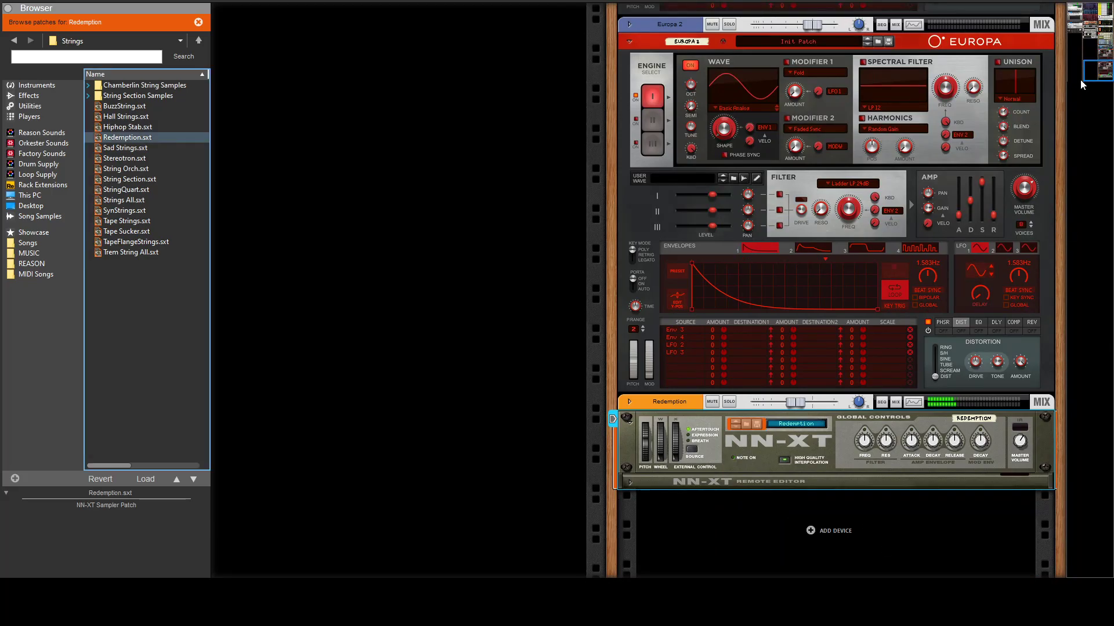
drag(1103, 68, 1102, 11)
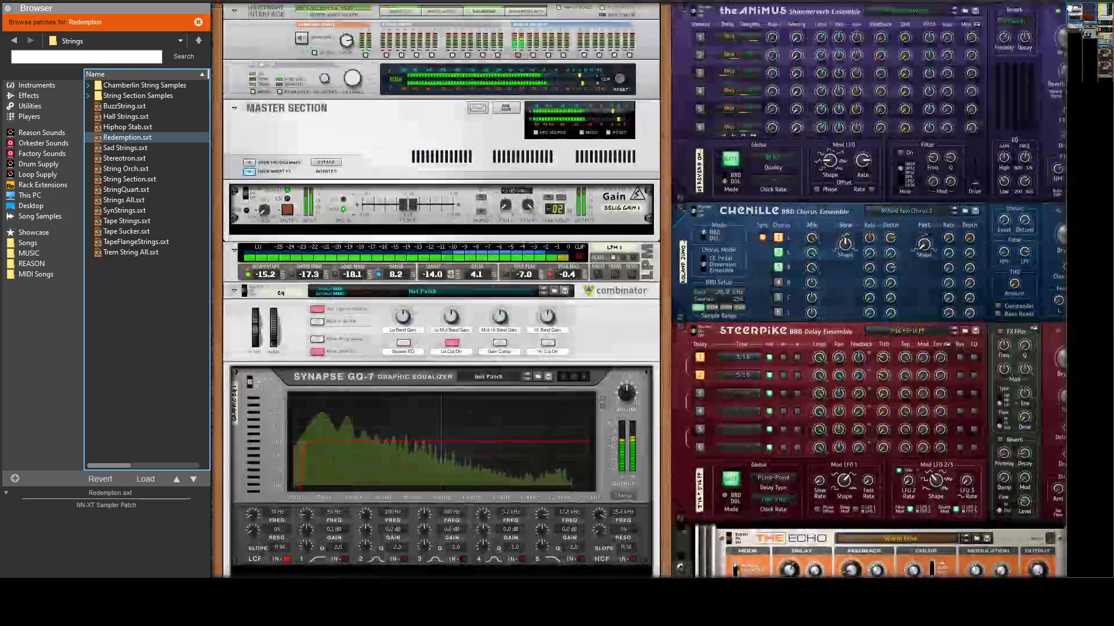
scroll(408, 290, down, 3)
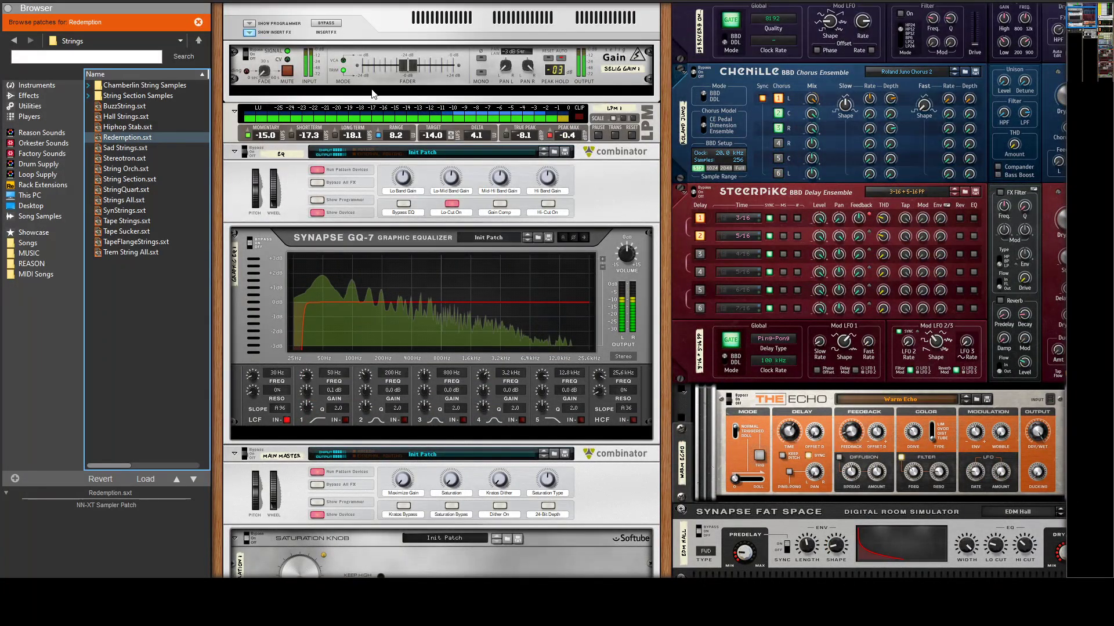
scroll(404, 173, down, 3)
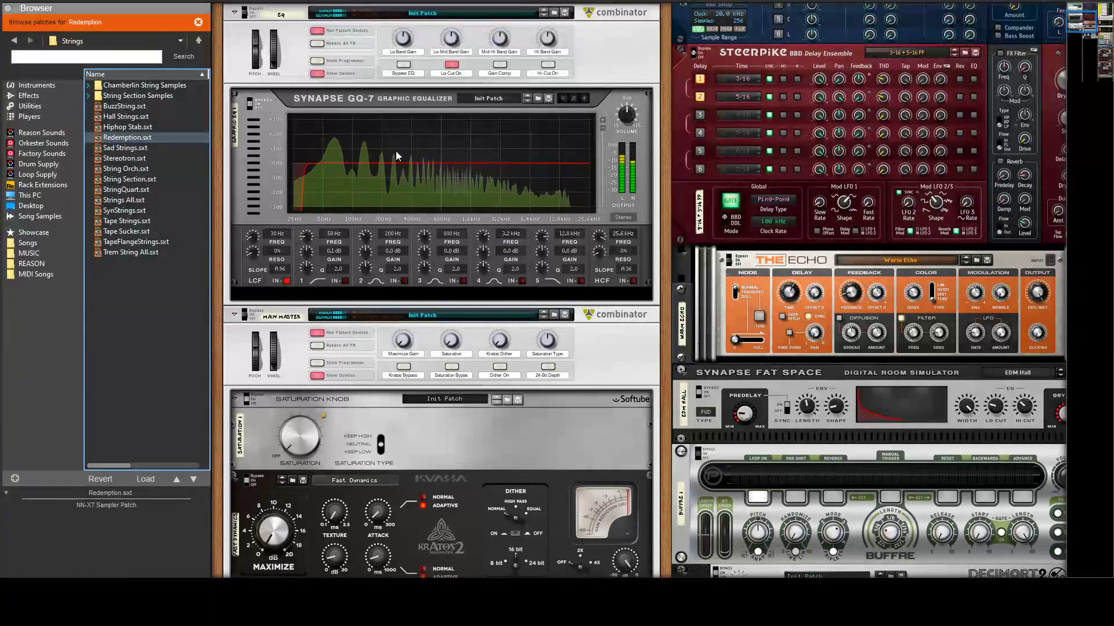
scroll(417, 322, down, 4)
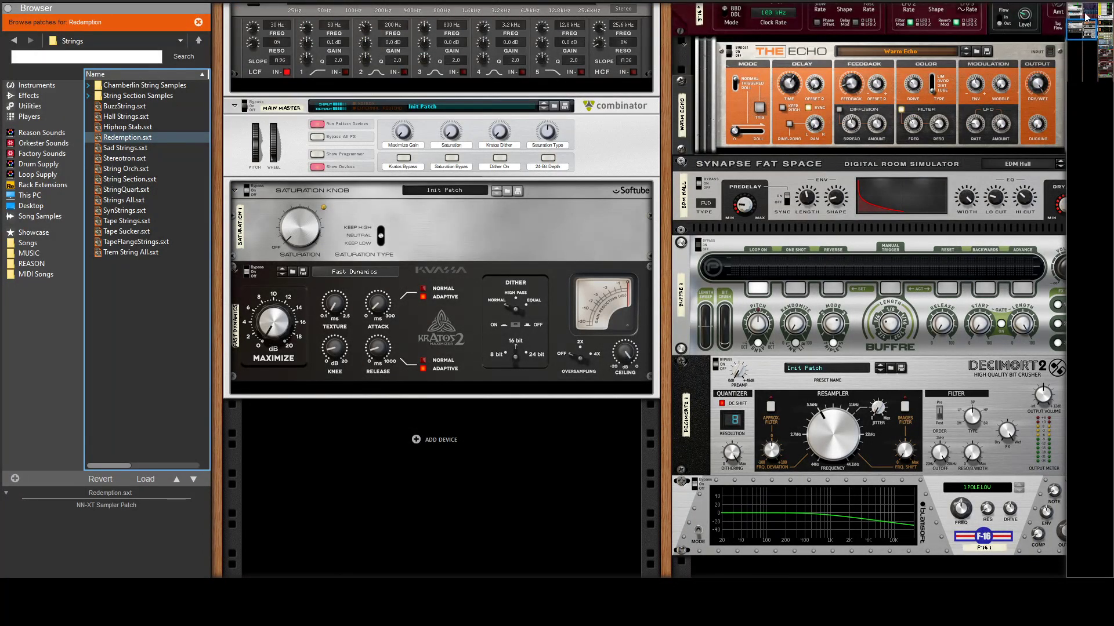
mouse_move(1082, 29)
mouse_down()
mouse_move(1095, 29)
mouse_move(1083, 36)
mouse_up()
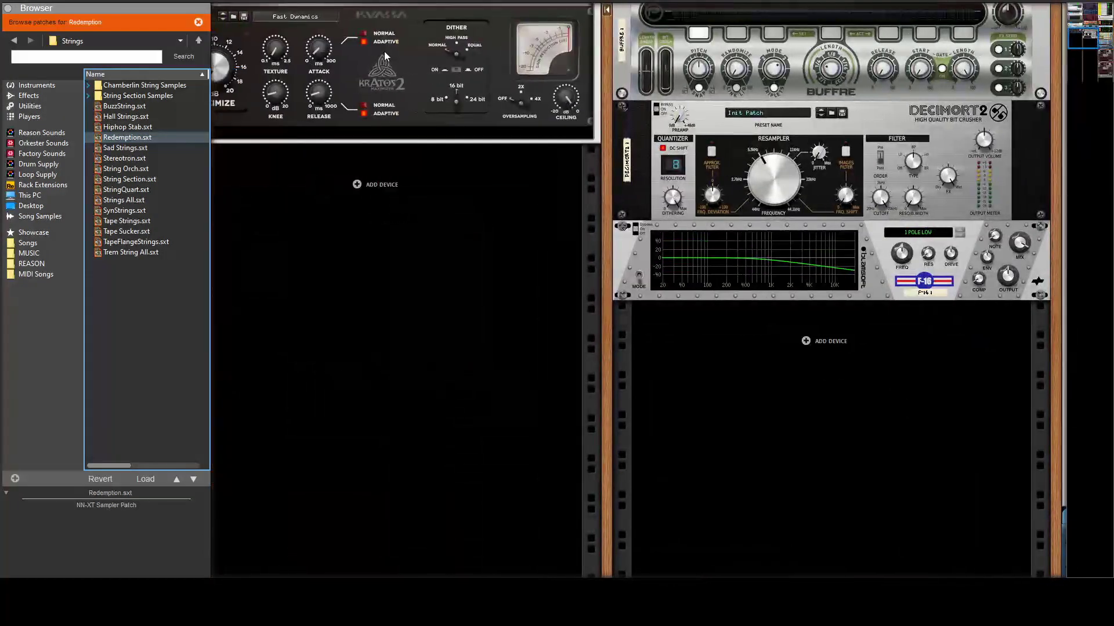
Examine the send effect devices in the rack, from the Animus reverb, Chenille and Steerpike through The Echo, Fat Space and Buffre to Decimort 2 and F-16.
scroll(465, 92, up, 10)
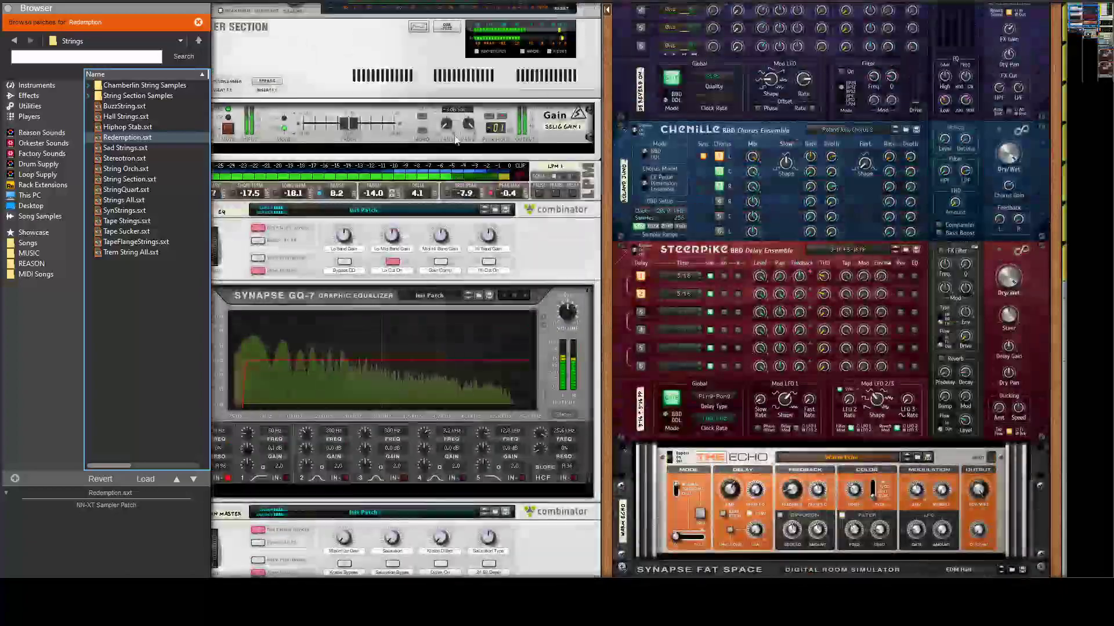
scroll(418, 194, up, 3)
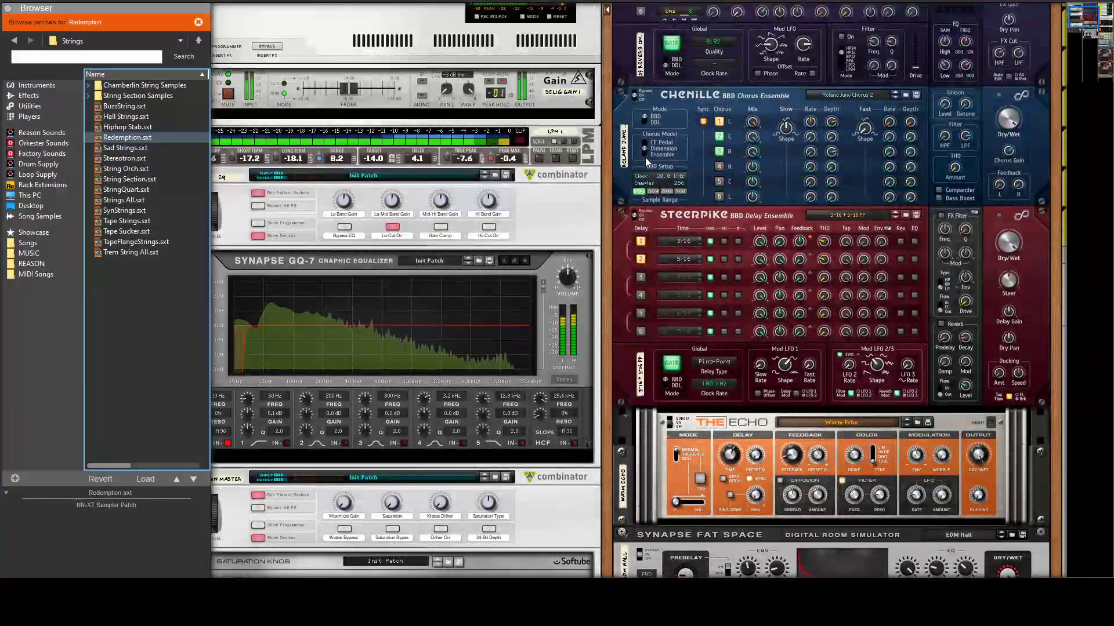
scroll(696, 232, right, 5)
scroll(440, 71, up, 4)
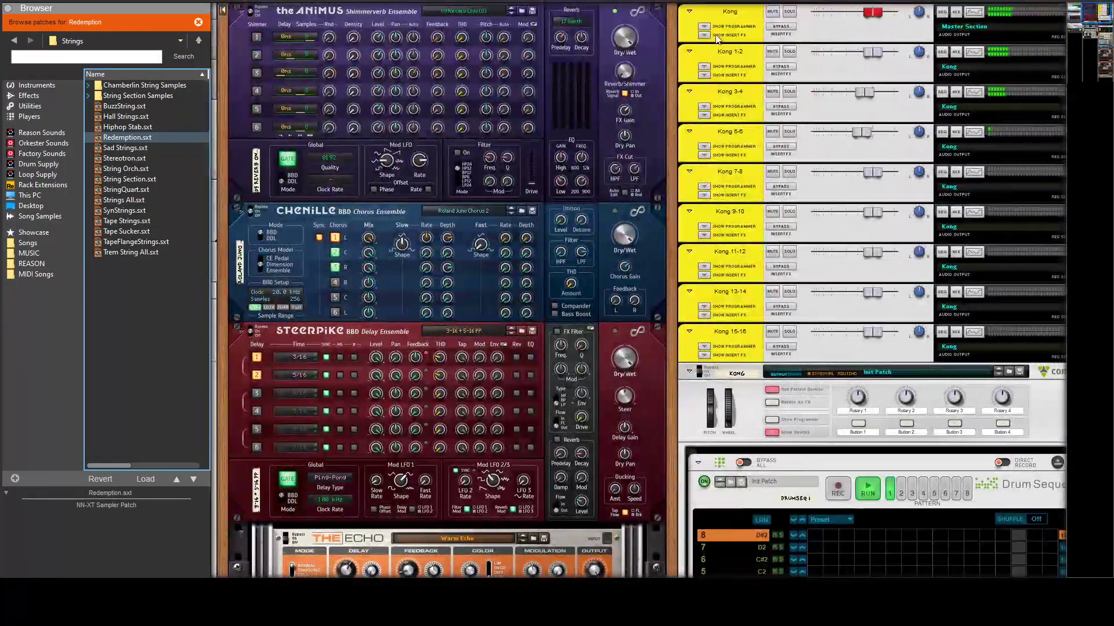
scroll(441, 72, down, 15)
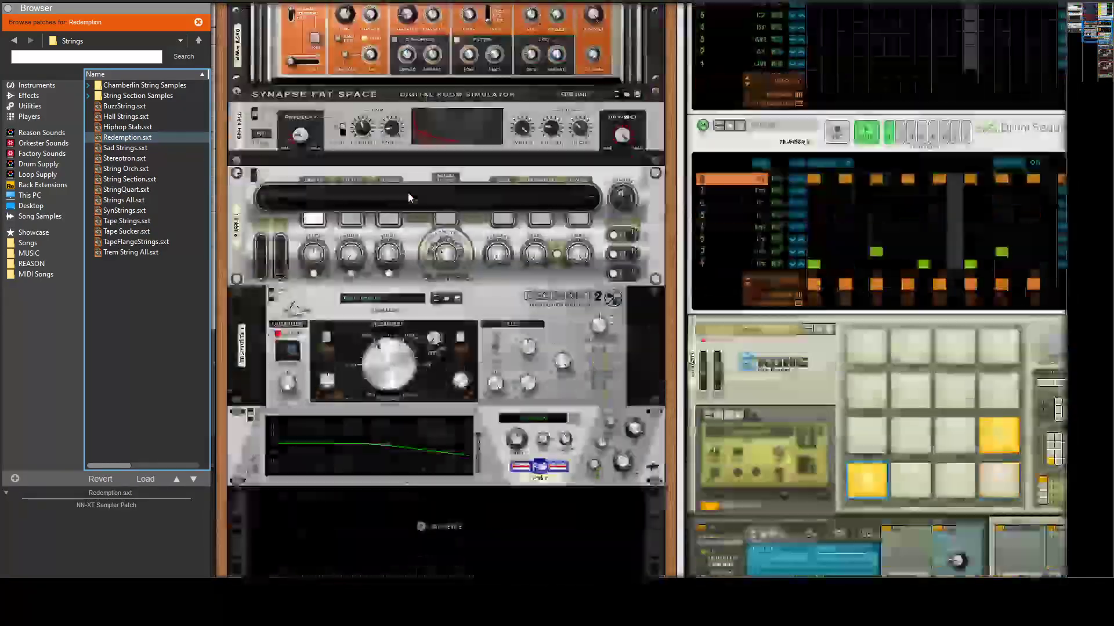
scroll(408, 308, up, 15)
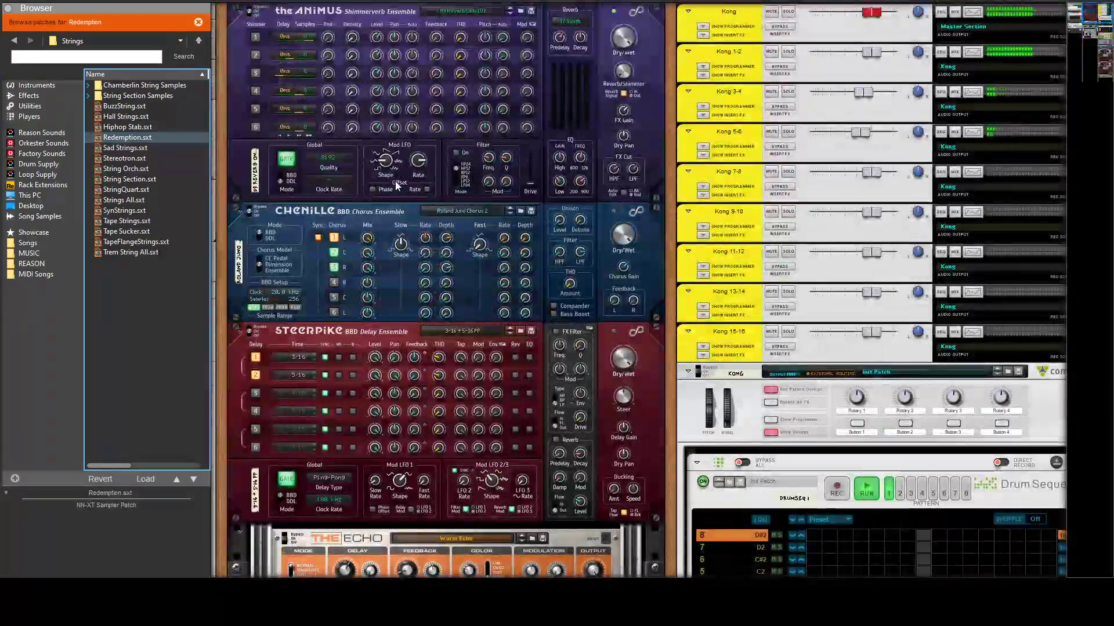
scroll(294, 230, down, 2)
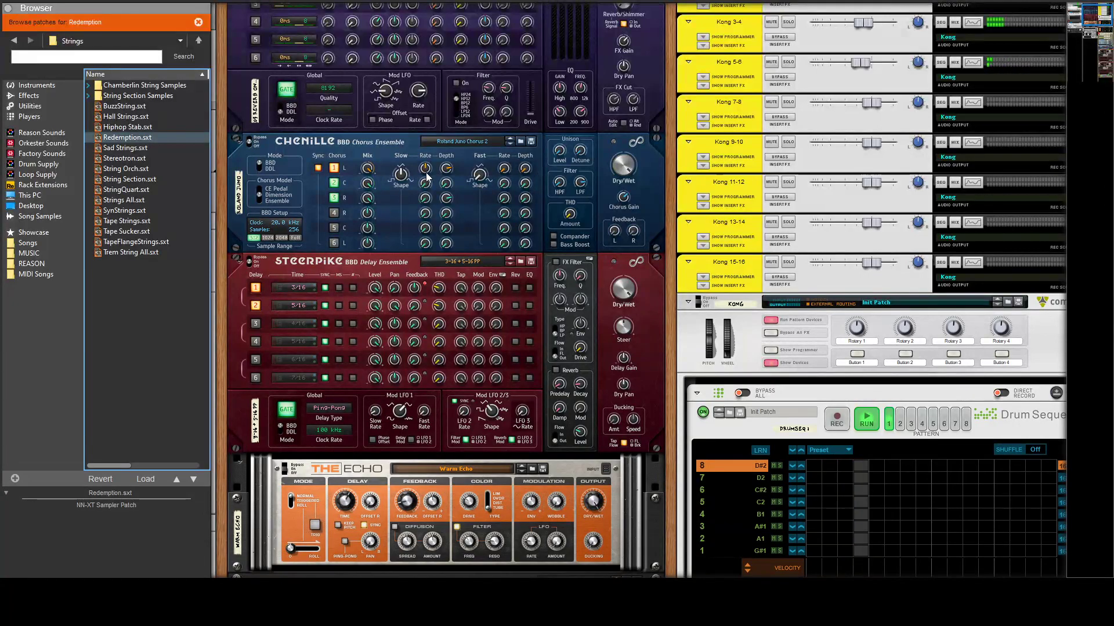
scroll(580, 247, down, 2)
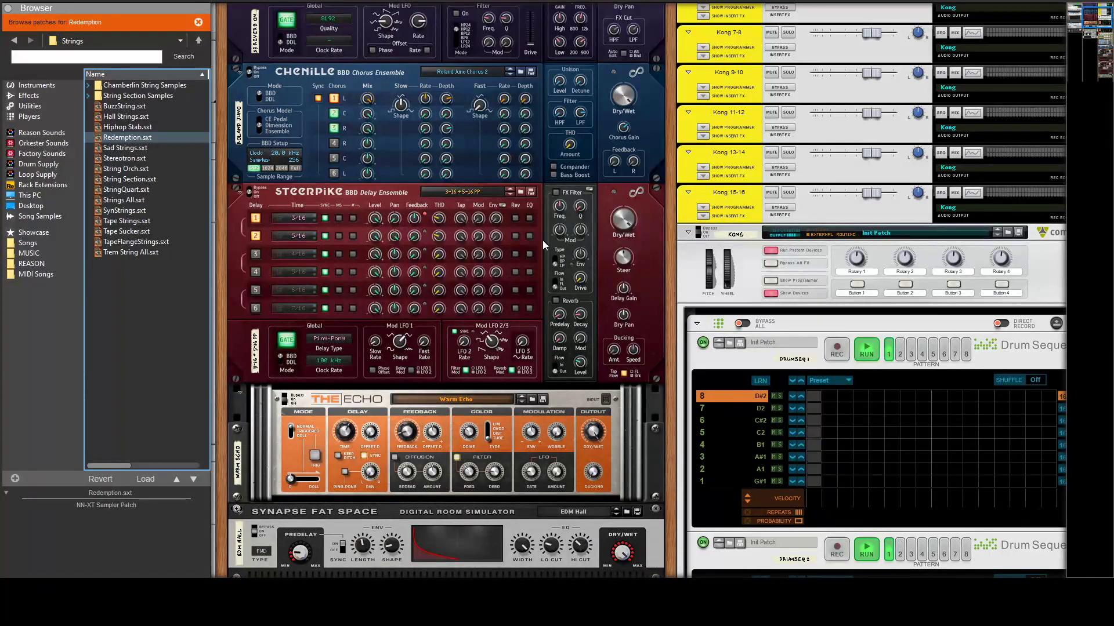
scroll(457, 500, down, 2)
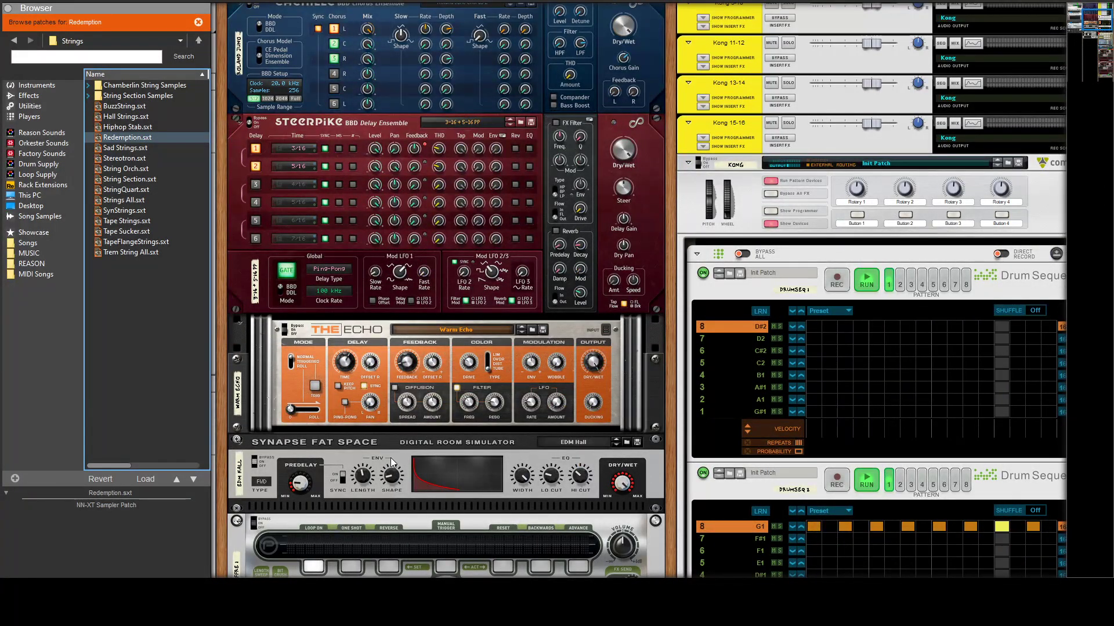
scroll(413, 465, down, 5)
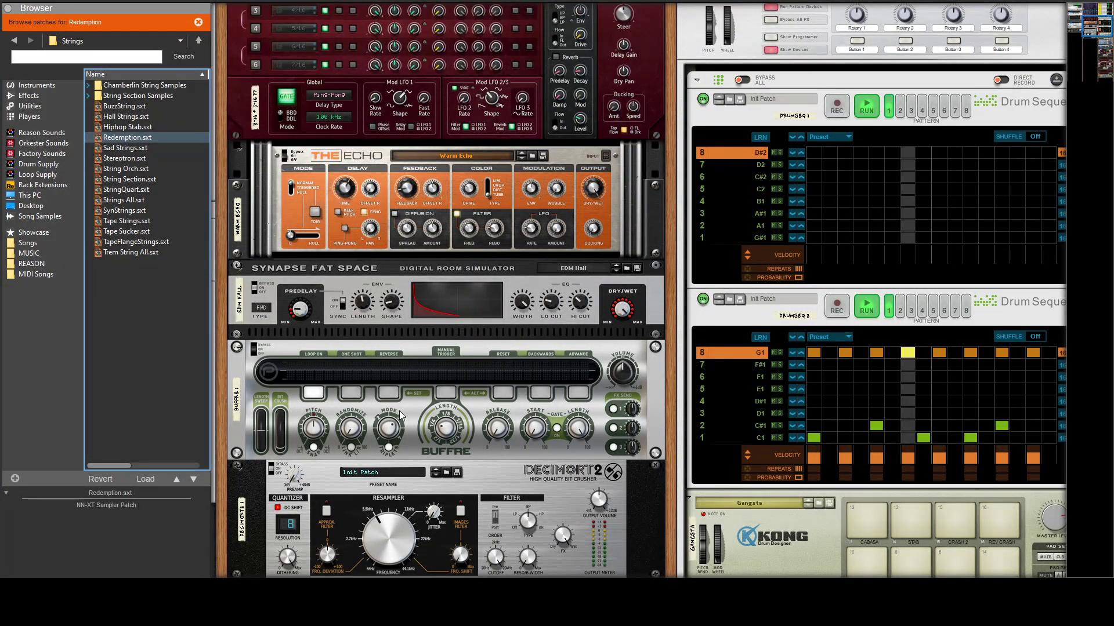
scroll(398, 414, down, 2)
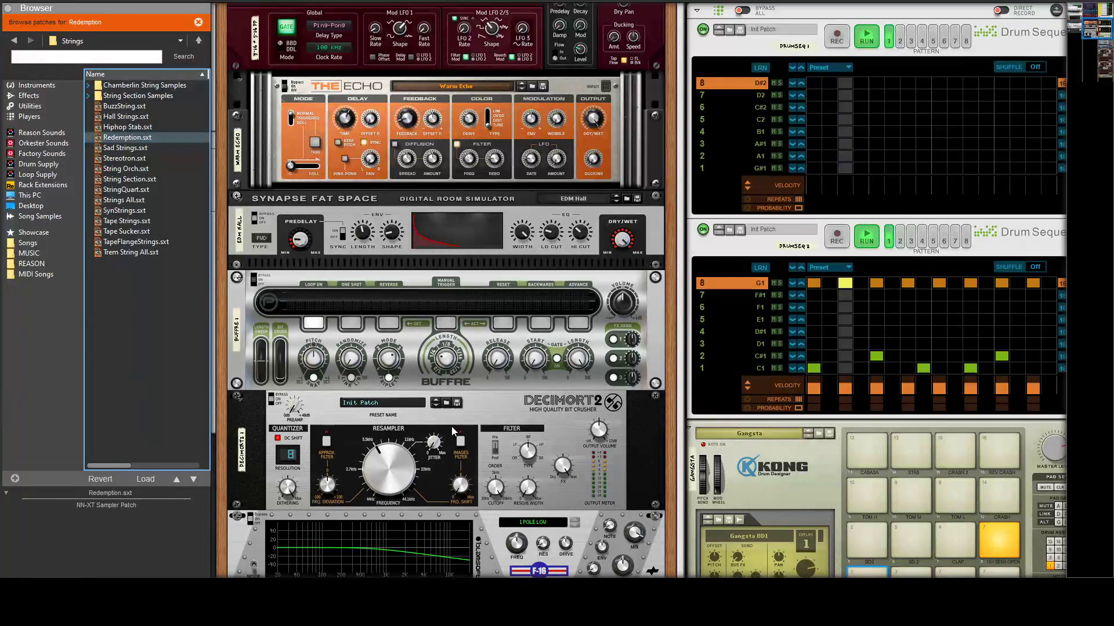
scroll(451, 425, down, 4)
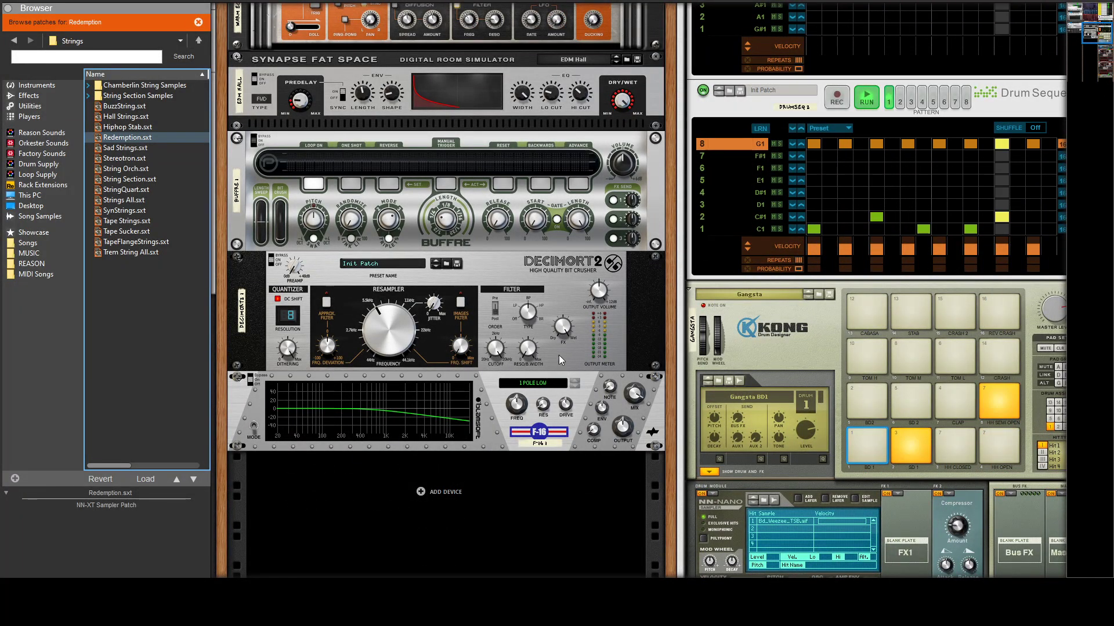
scroll(536, 352, up, 6)
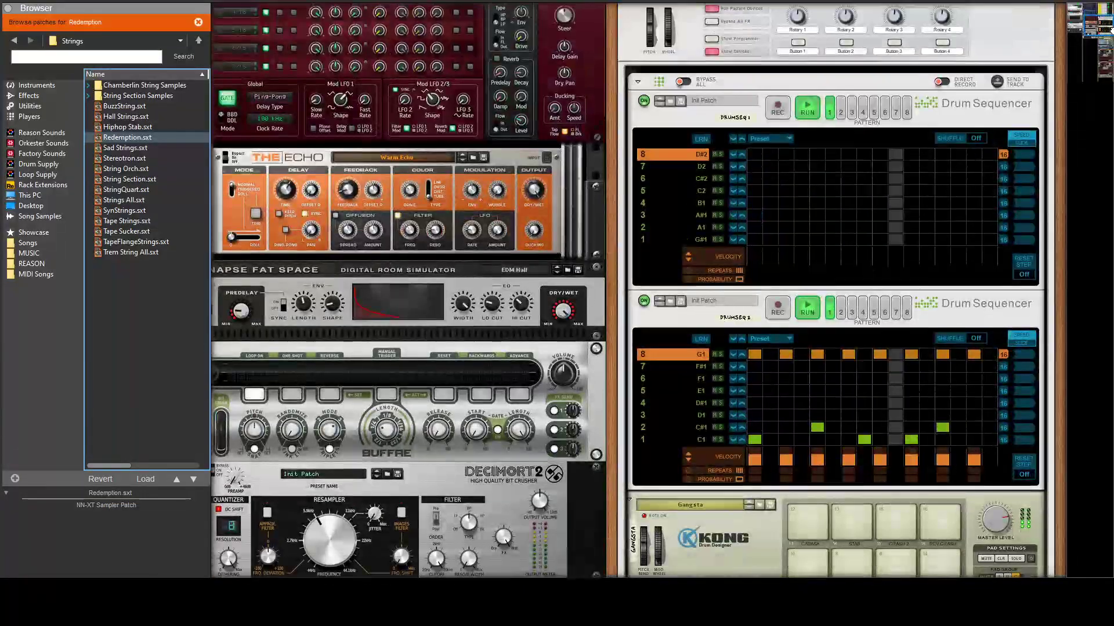
scroll(536, 351, up, 10)
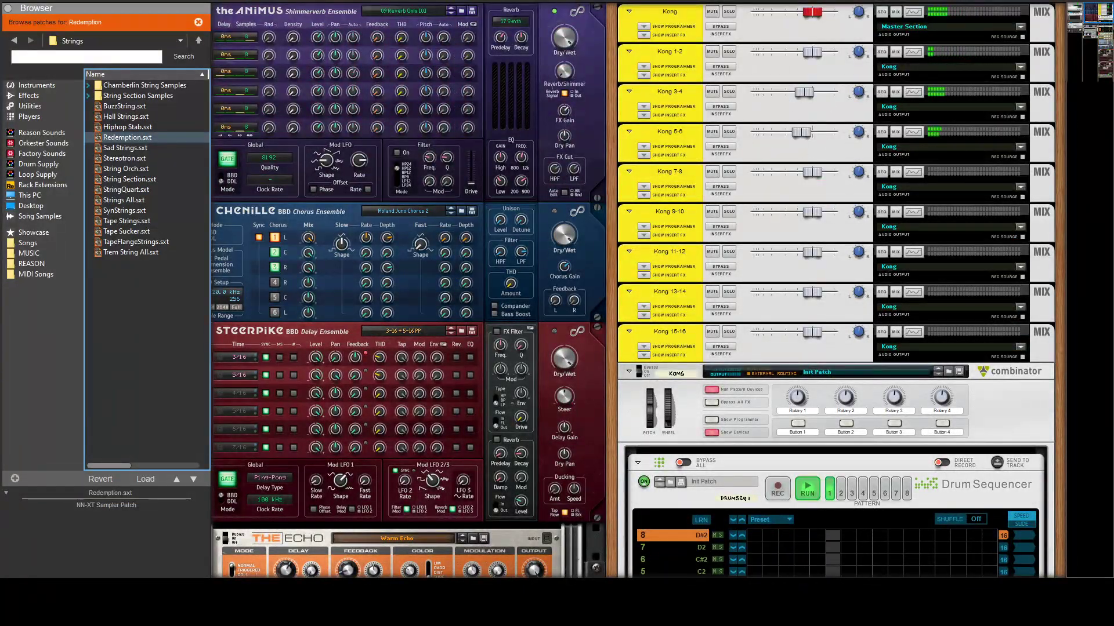
Bring the Dr. Octo Rex and Long Bass devices into view, search the Factory Sounds for "tamb", and stop playback.
drag(1102, 23, 1102, 87)
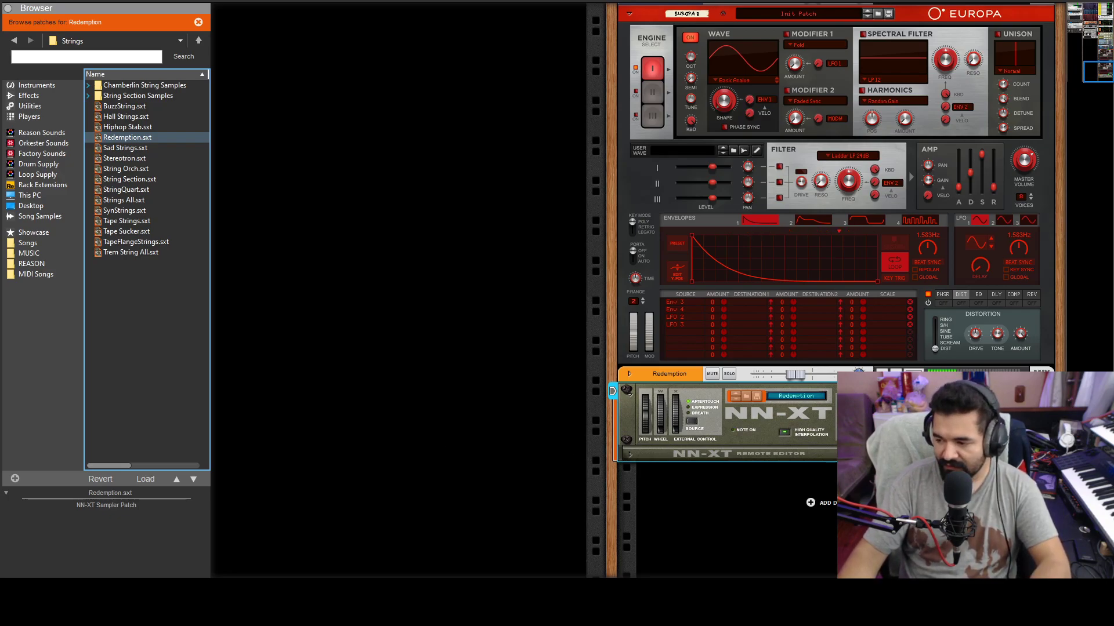
scroll(789, 436, up, 10)
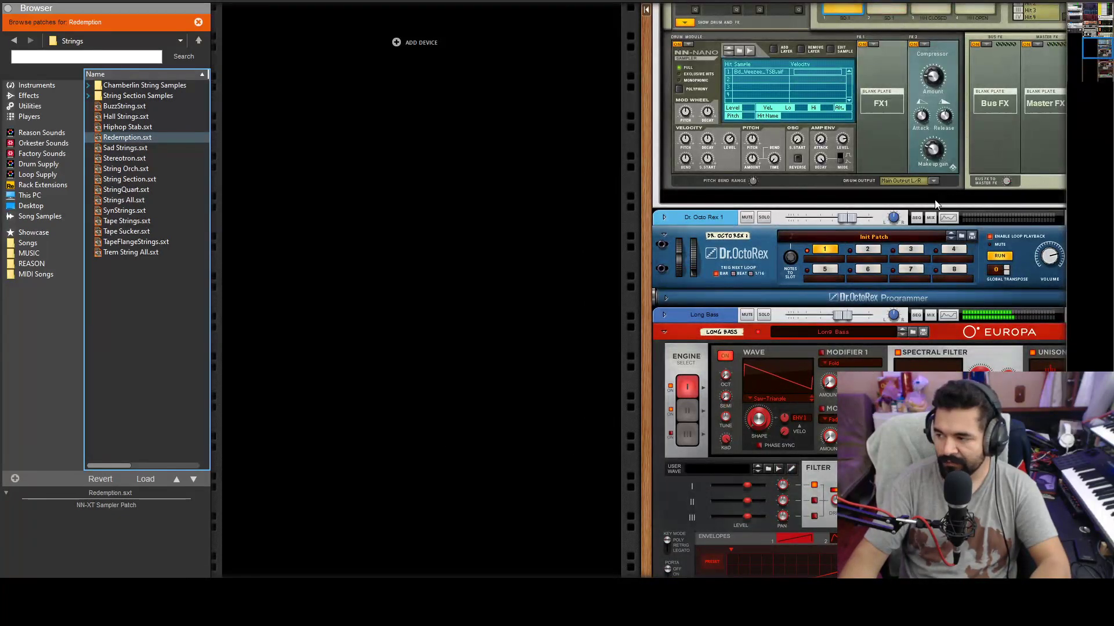
scroll(928, 201, right, 1)
scroll(418, 299, down, 3)
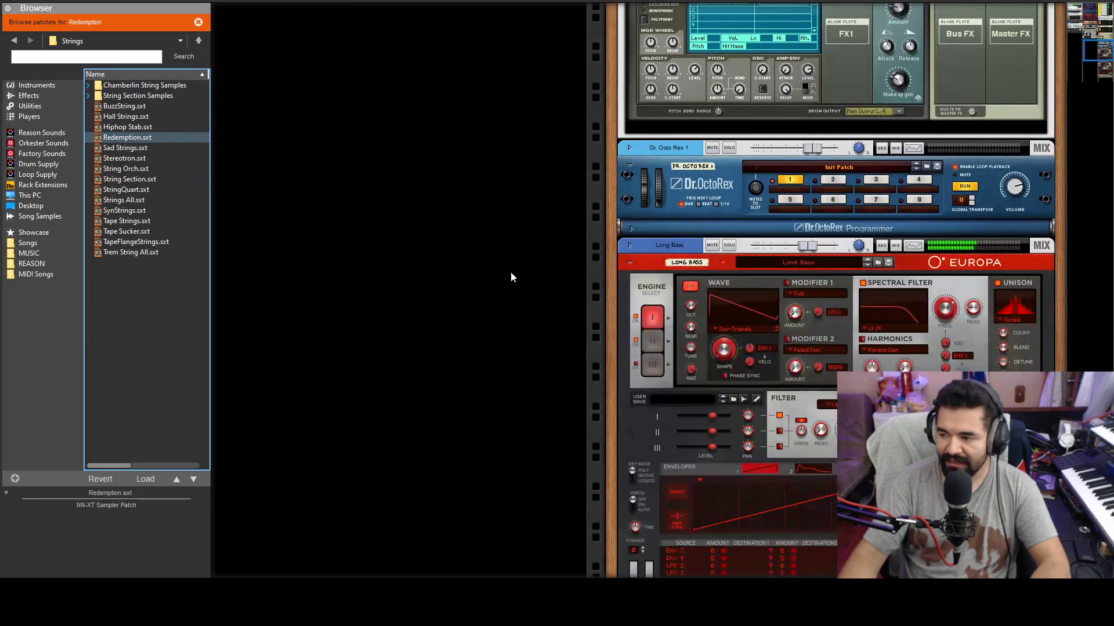
click(29, 155)
click(85, 60)
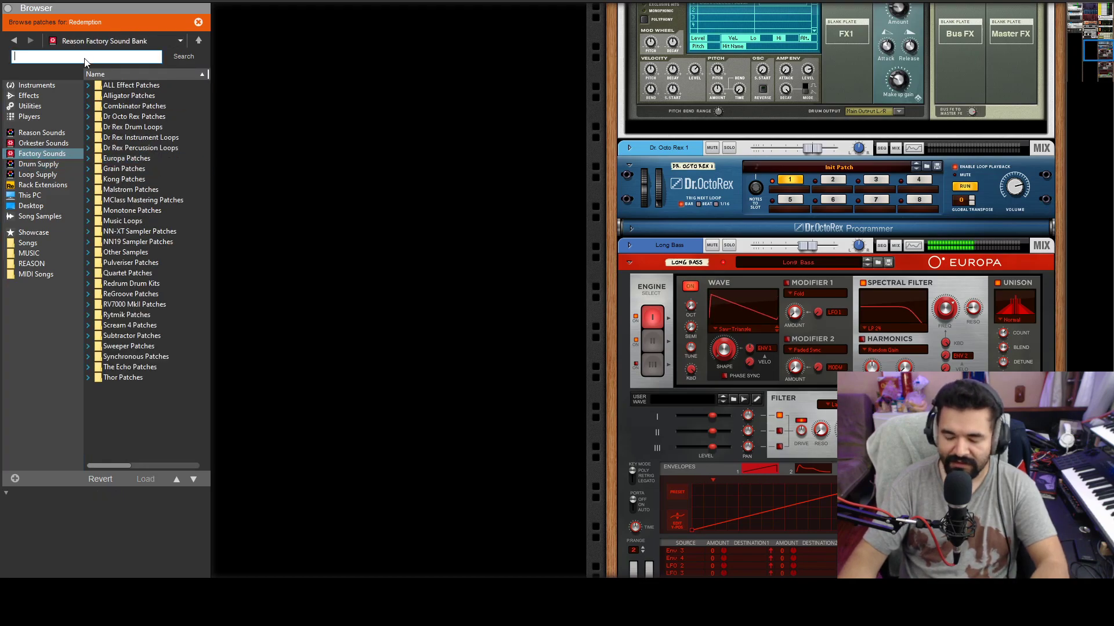
text(tamb)
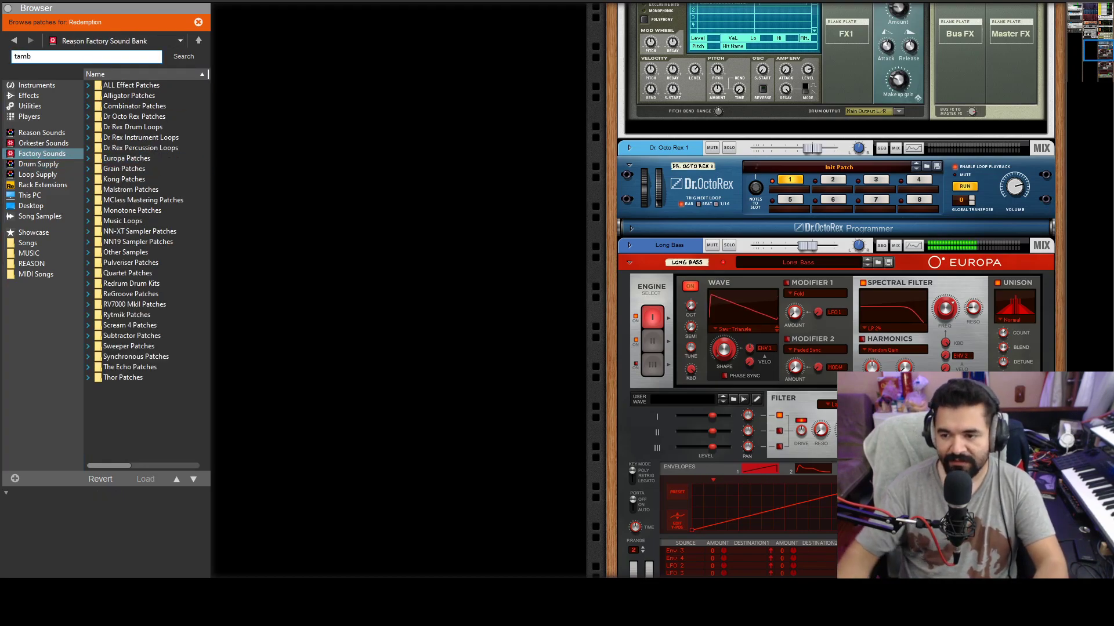
key(Return)
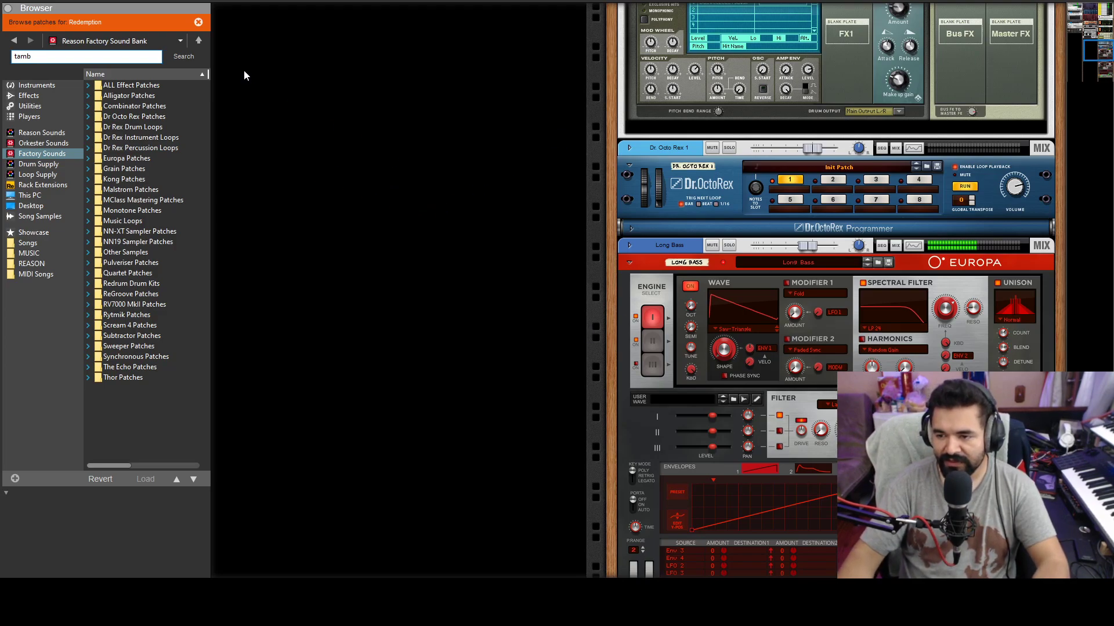
click(127, 232)
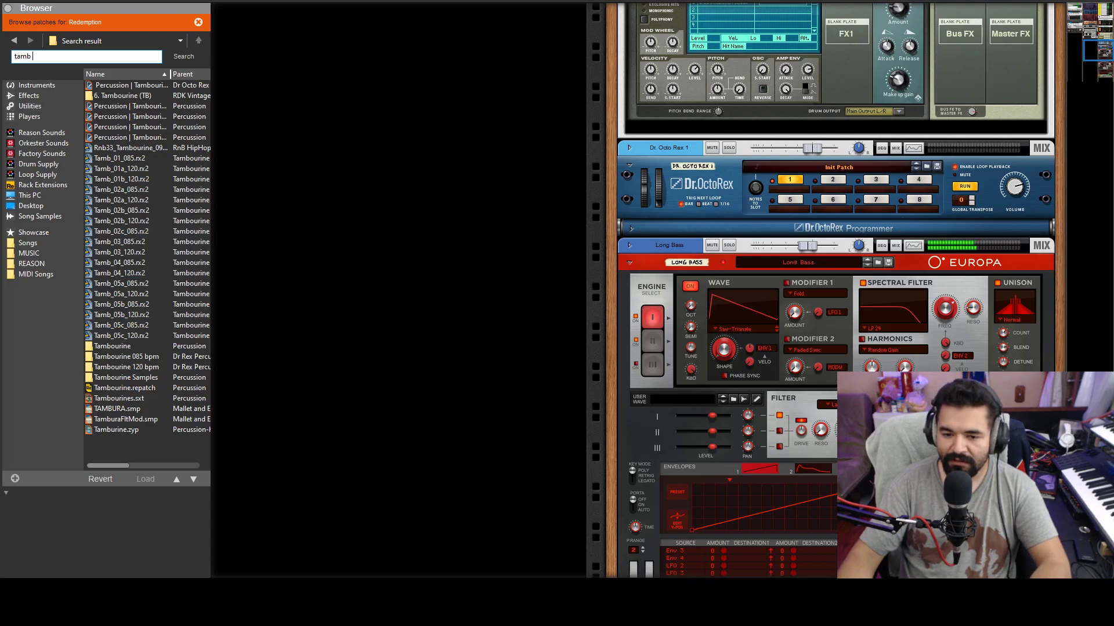
key(space)
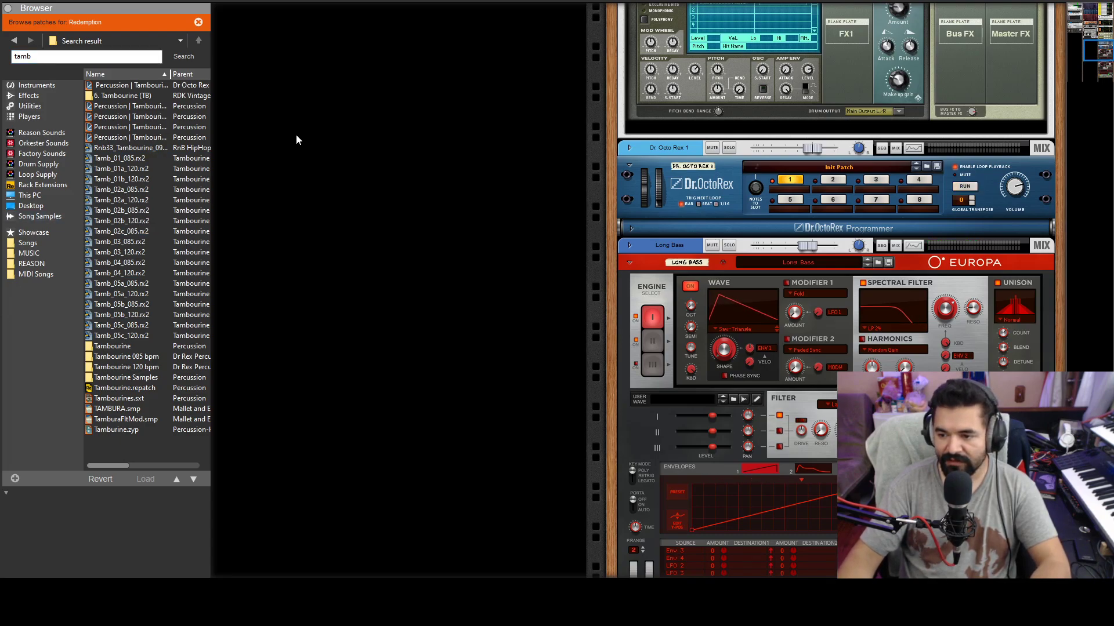
Load Tamb_02b_085.rx2 into the Dr. Octo Rex and place its loop on the sequencer track from bar 1 to bar 9.
double_click(109, 210)
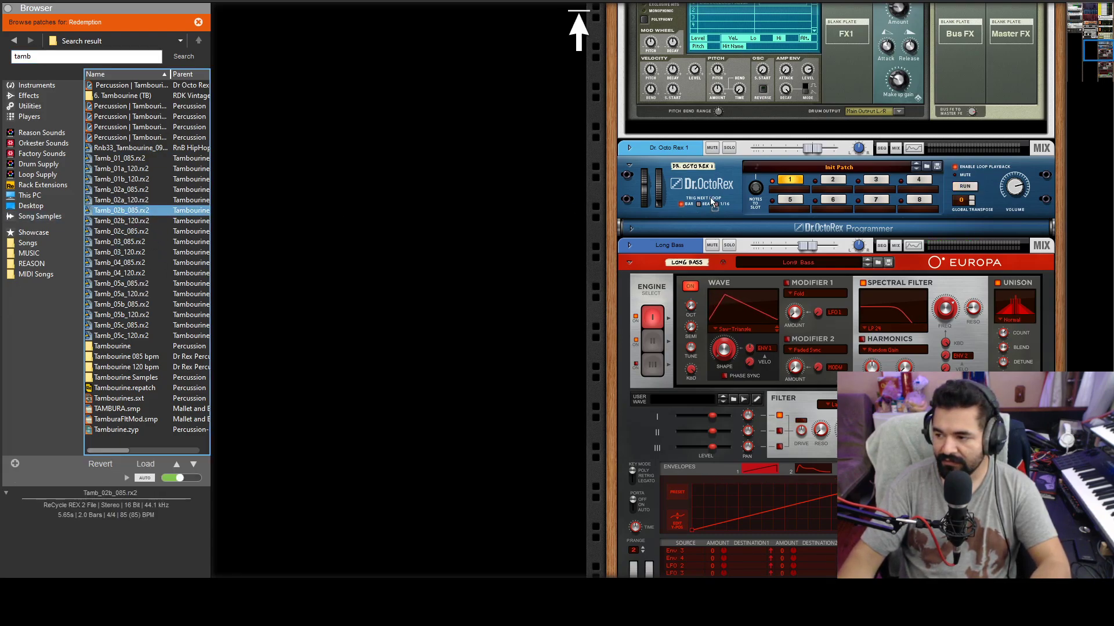
click(951, 179)
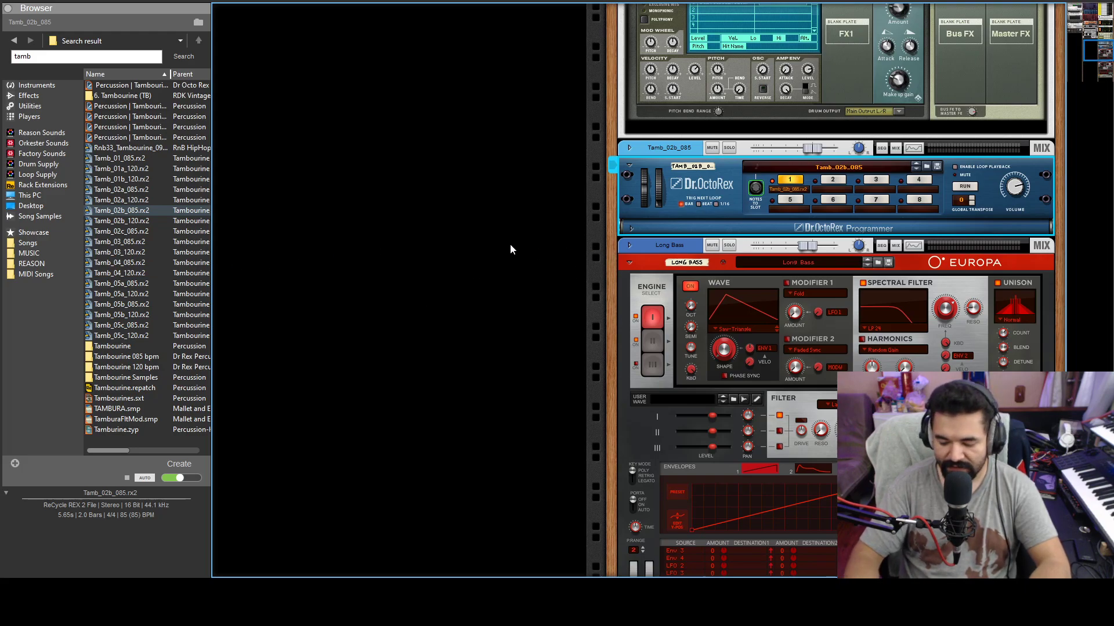
click(69, 57)
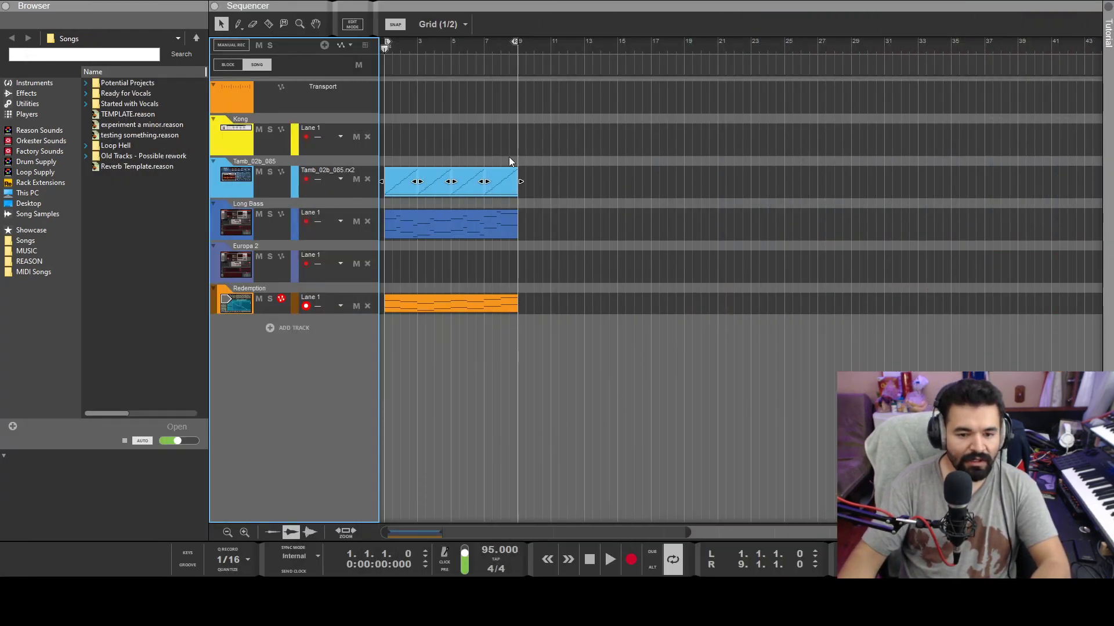
click(498, 184)
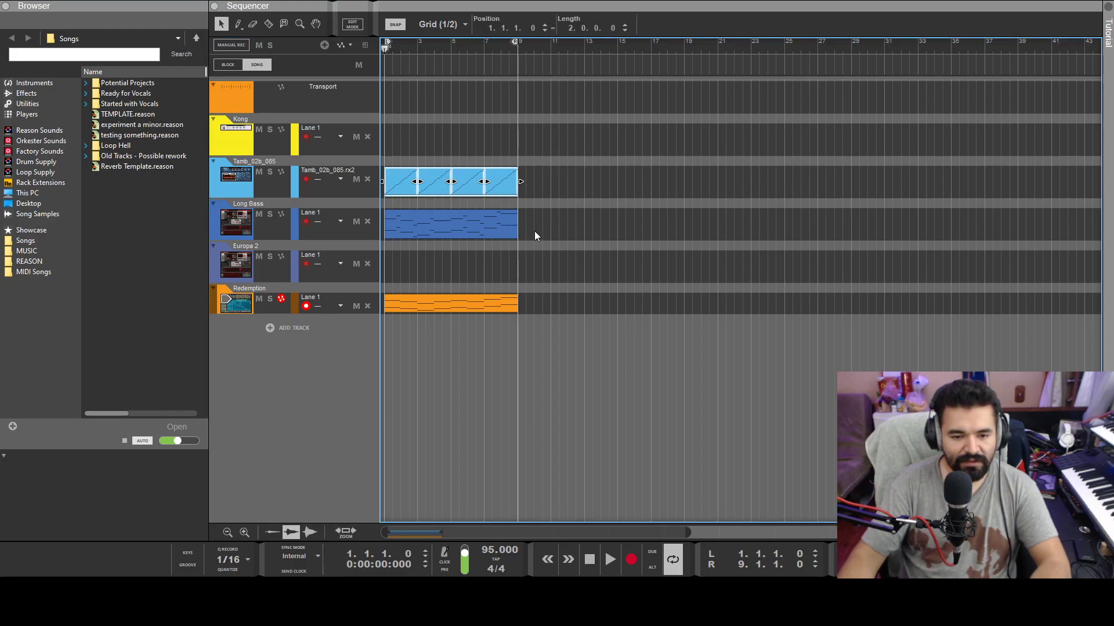
click(513, 346)
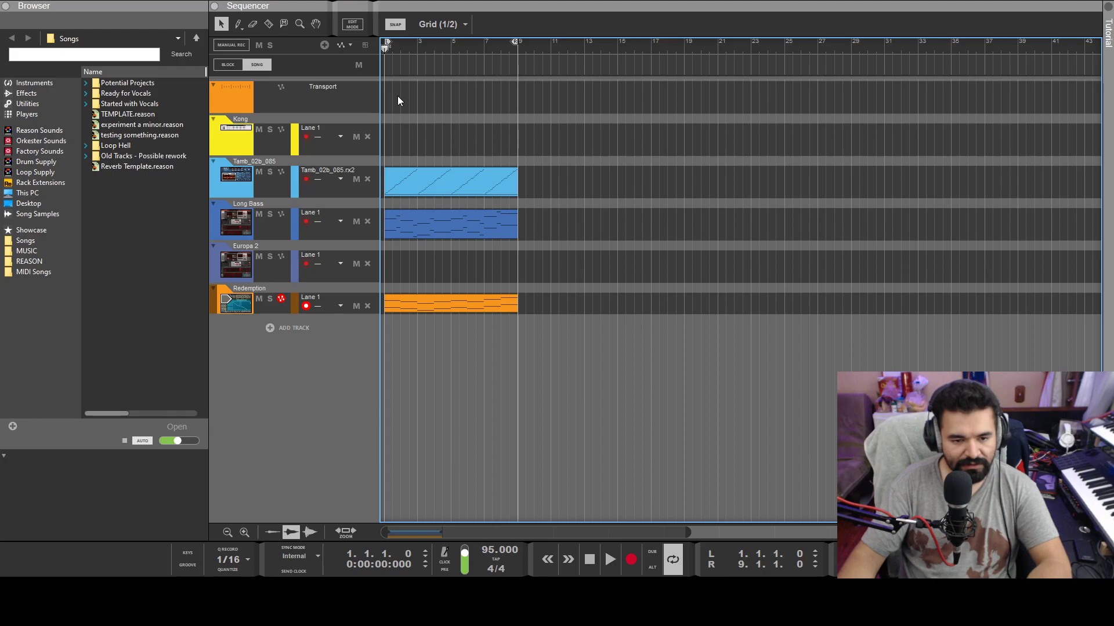
Turn on FX send 1 for the Tamb_02b_085 mixer channel, adjust its panning and lower its fader.
key(F5)
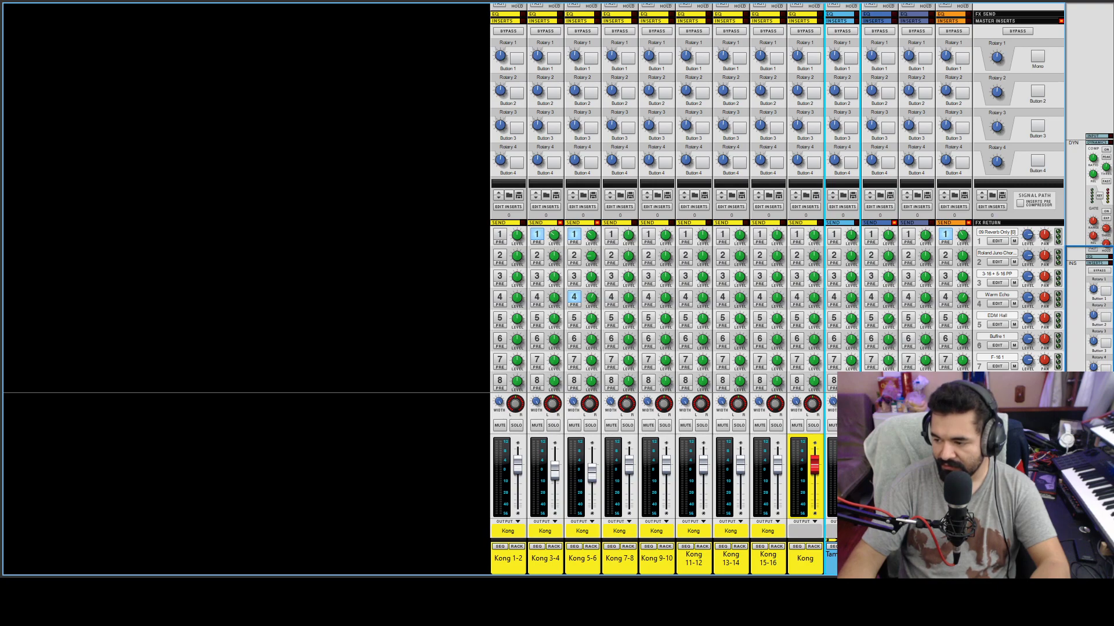
click(835, 236)
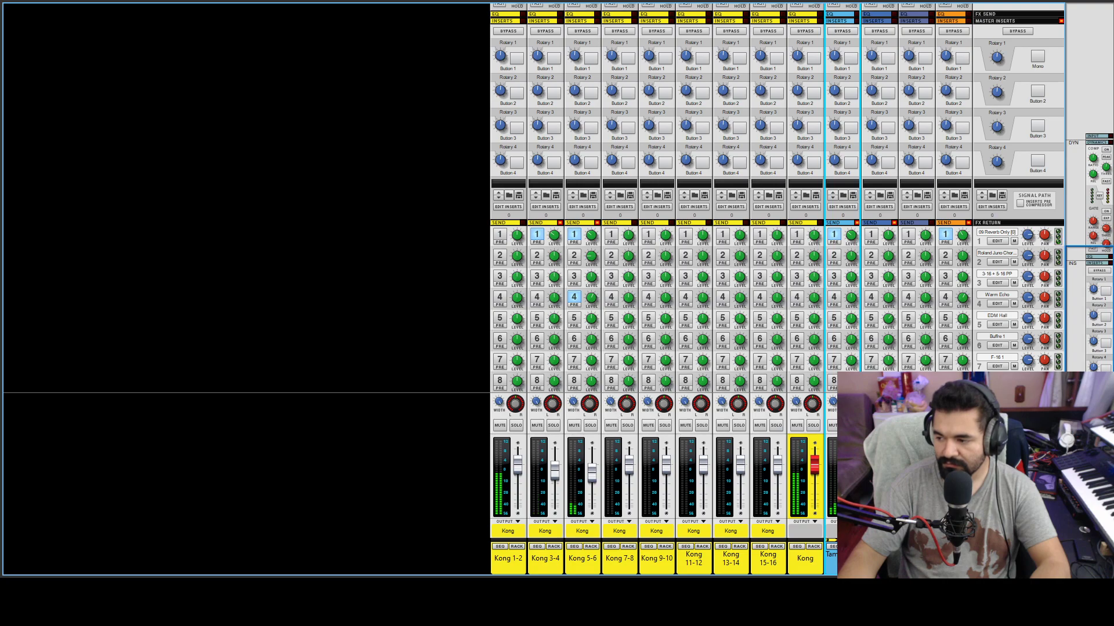
click(584, 411)
drag(583, 414, 582, 413)
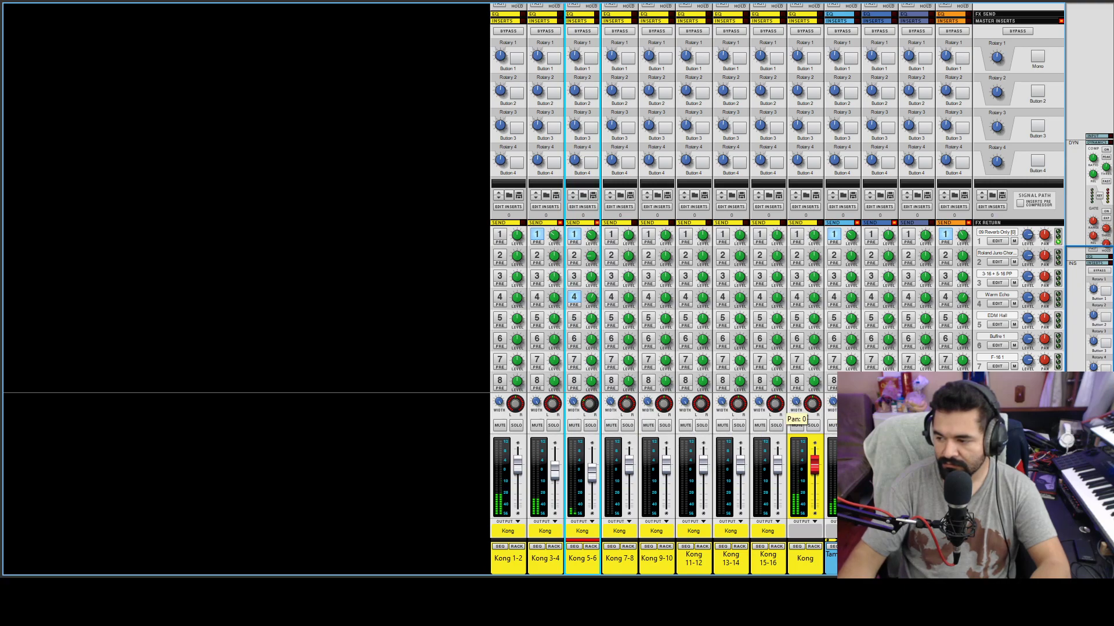
click(842, 174)
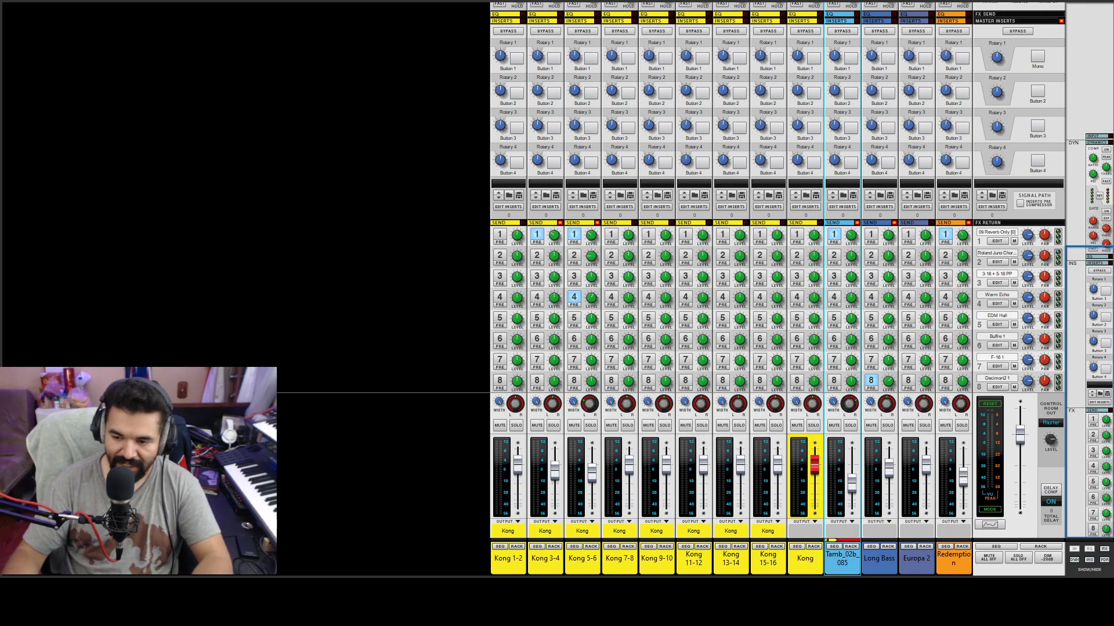
Bring the Europa 2 synth into view in the rack and lower its amp envelope's decay and release.
key(F7)
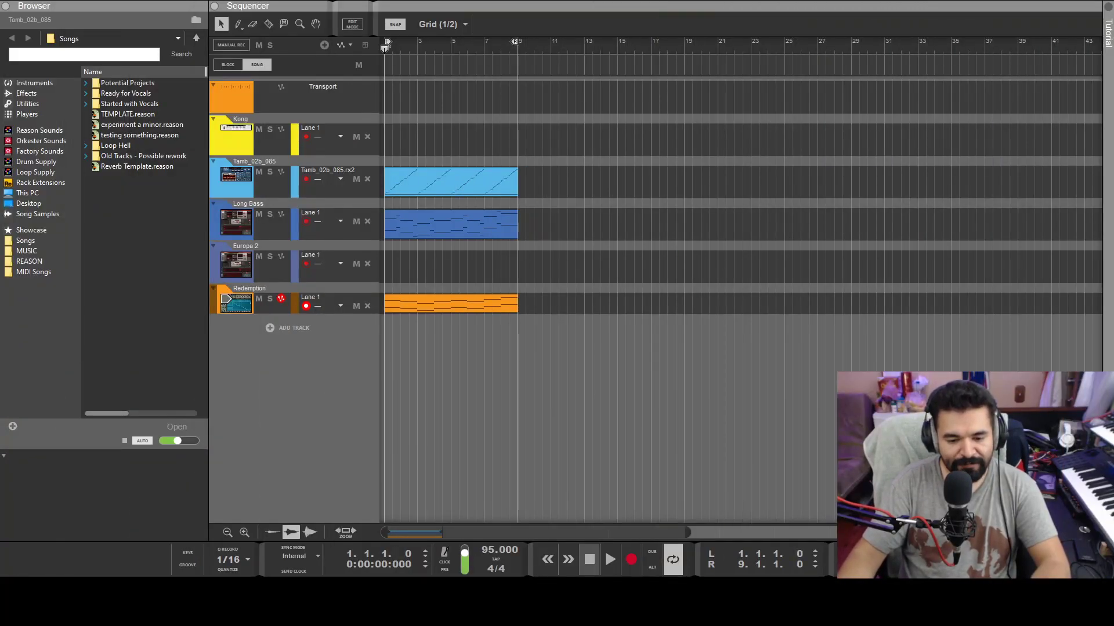
click(363, 385)
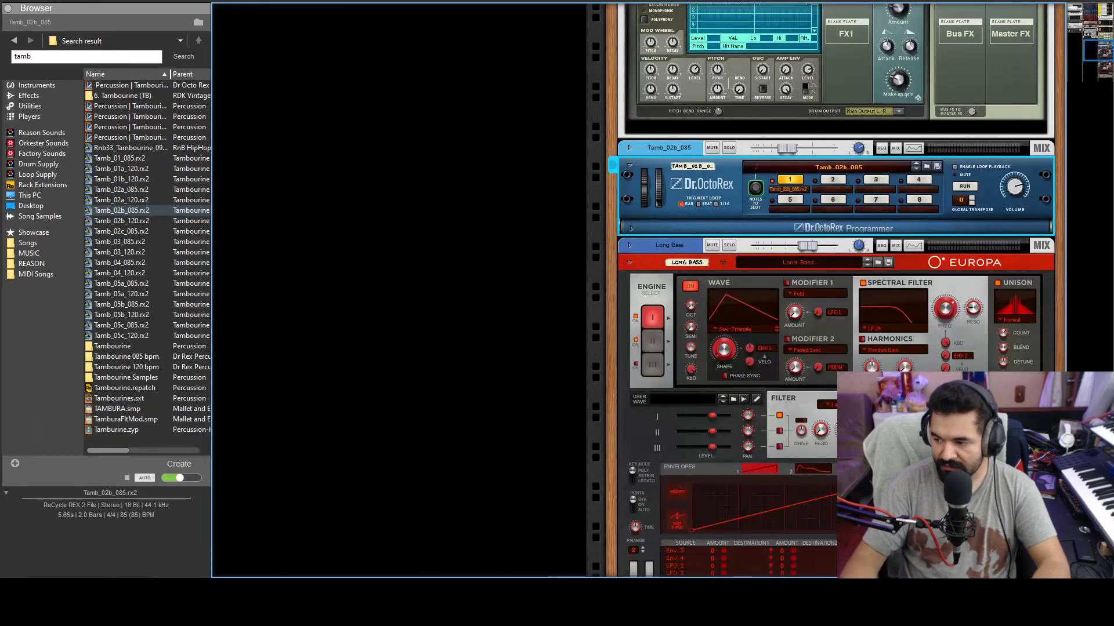
scroll(877, 294, down, 10)
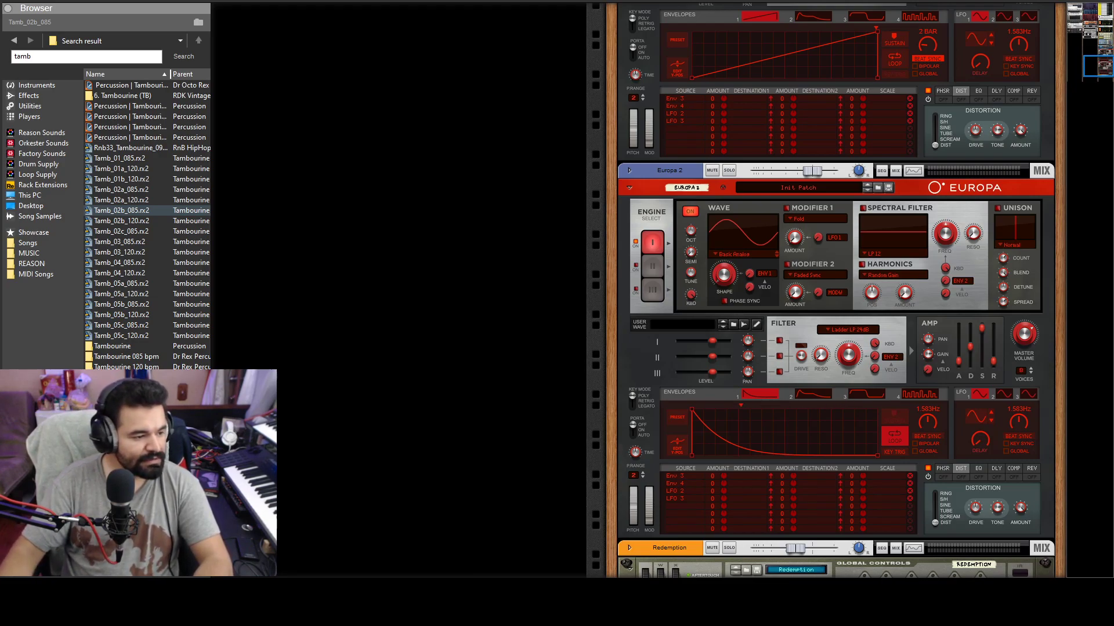
scroll(835, 290, down, 3)
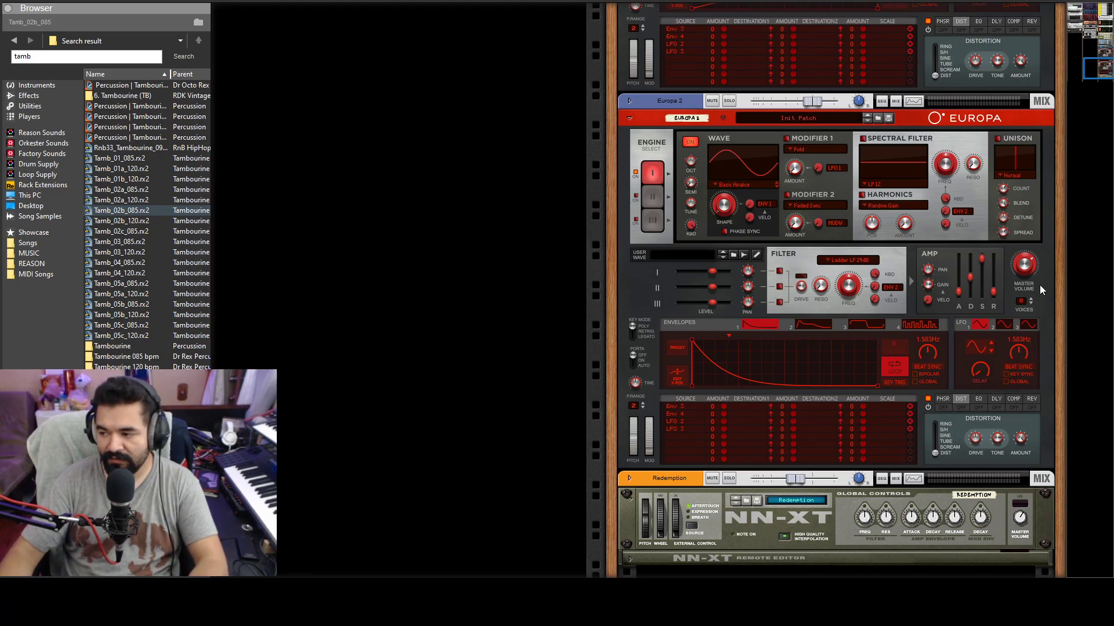
drag(983, 259, 994, 292)
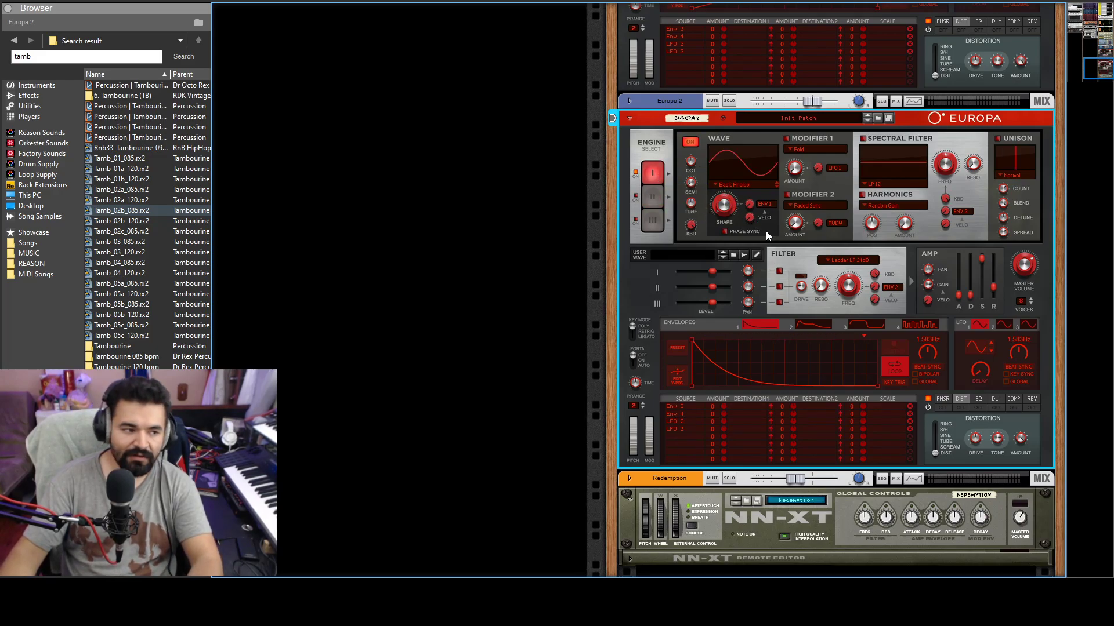
Set engine 1 of Europa 2 to the Pulse Width wave with a shape of about 51.6%.
scroll(733, 182, down, 1)
drag(721, 203, 715, 199)
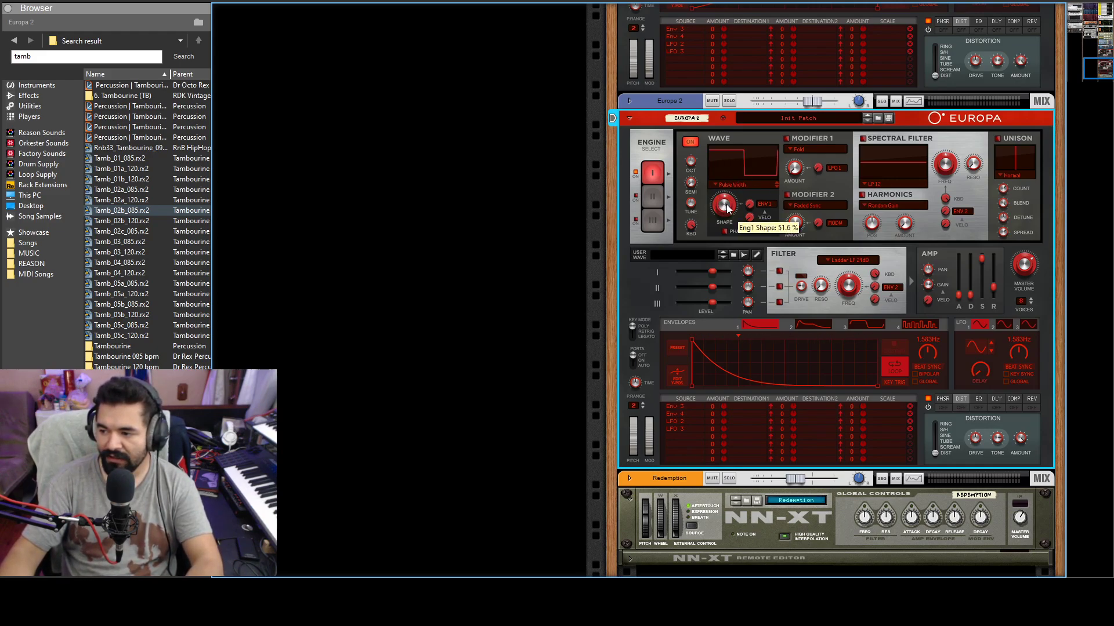
ctrl+click(727, 209)
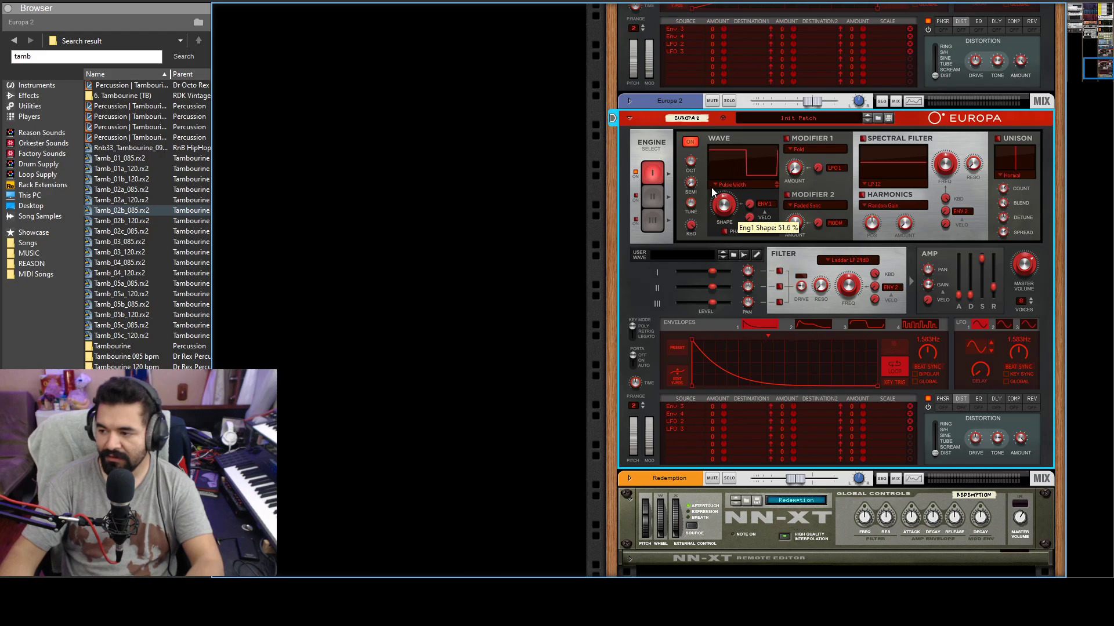
key(ctrl+z)
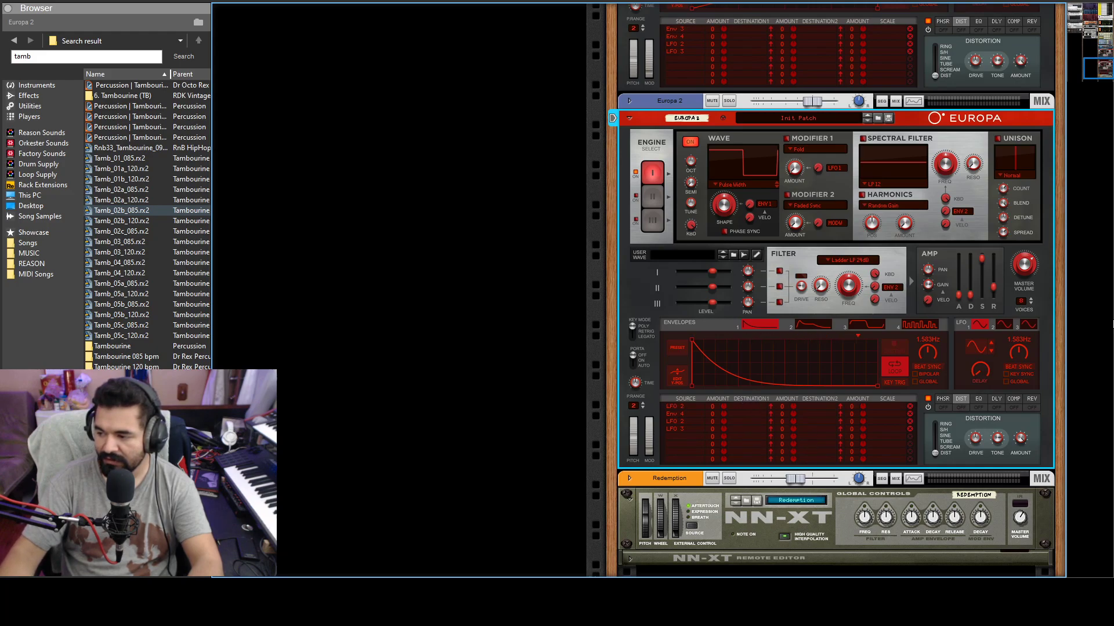
Modulate engine 1's shape from LFO 2 on Europa 2 with an amount of 25.
click(1006, 324)
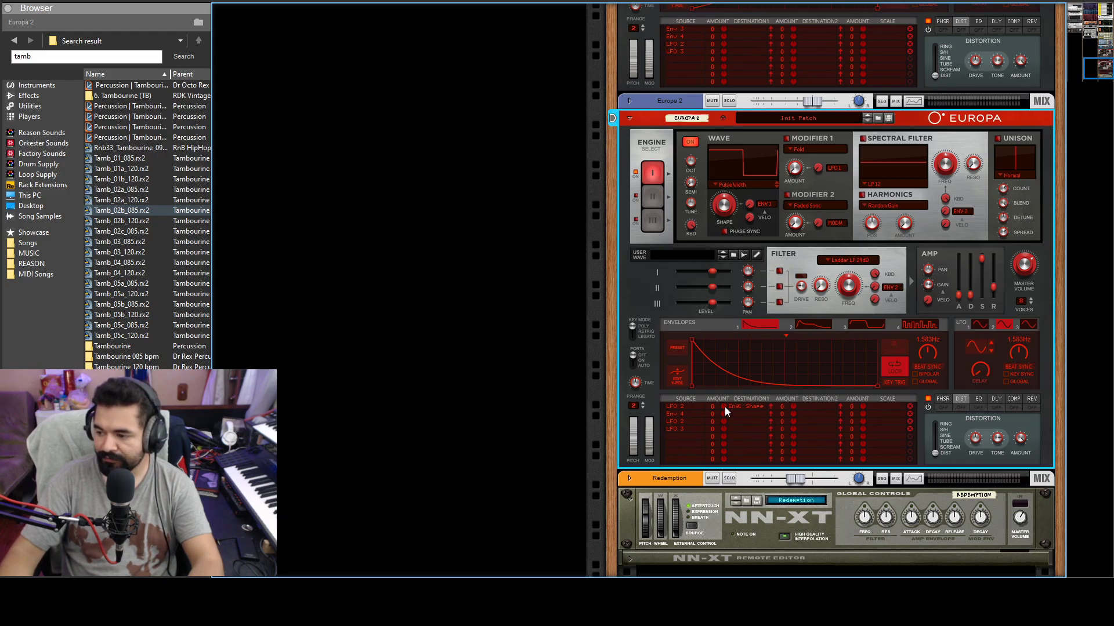
drag(725, 406, 723, 402)
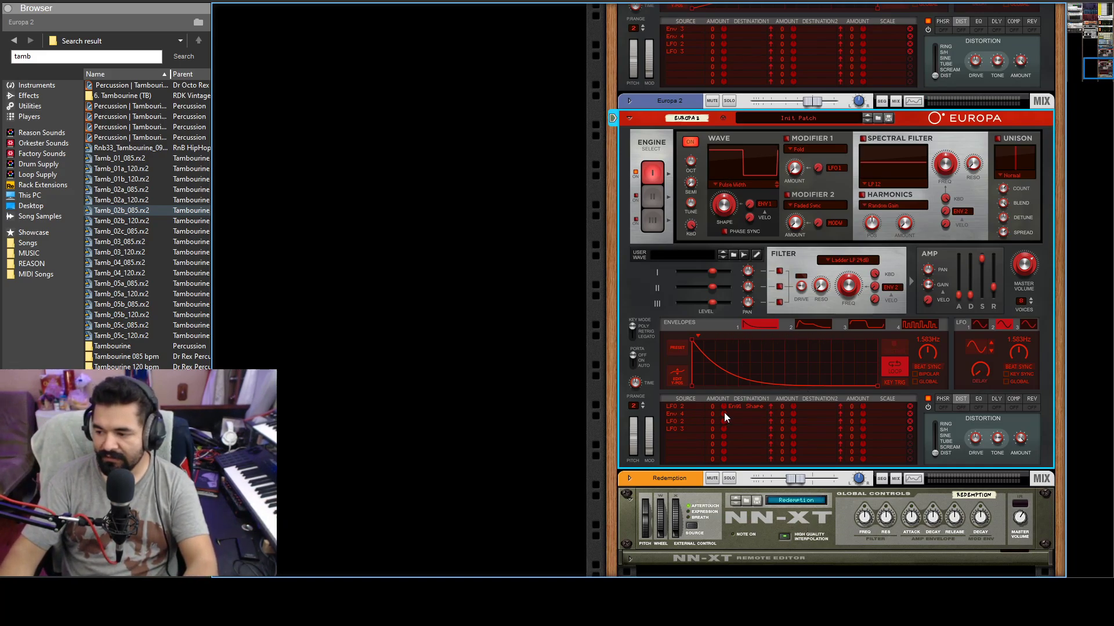
drag(724, 406, 723, 404)
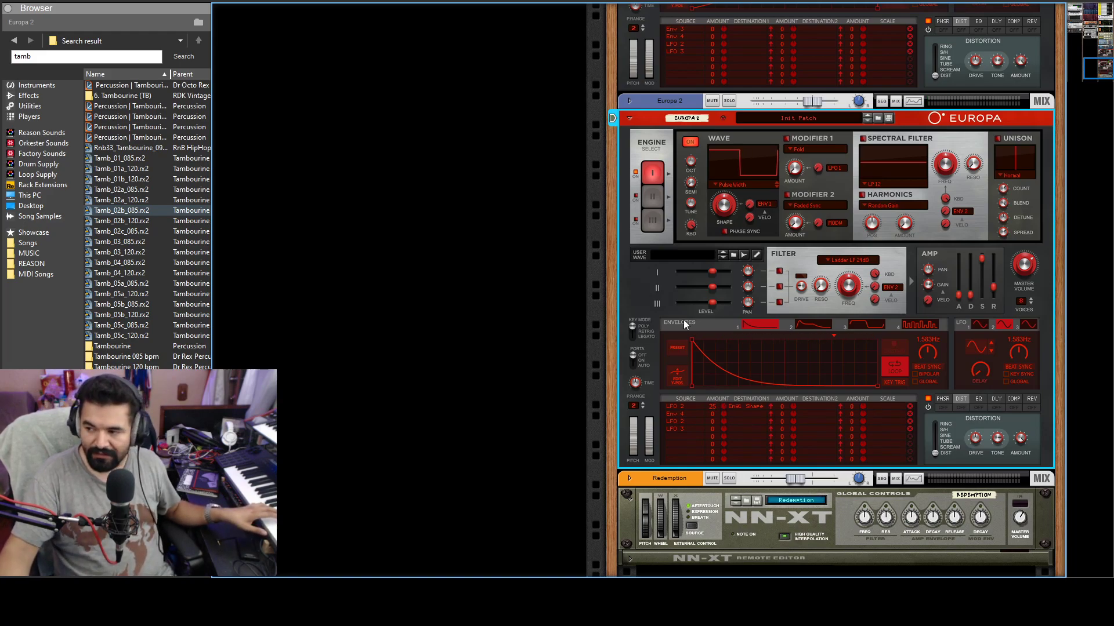
Route engine 1 of Europa 2 through the Ladder LP filter and adjust the filter frequency.
click(780, 271)
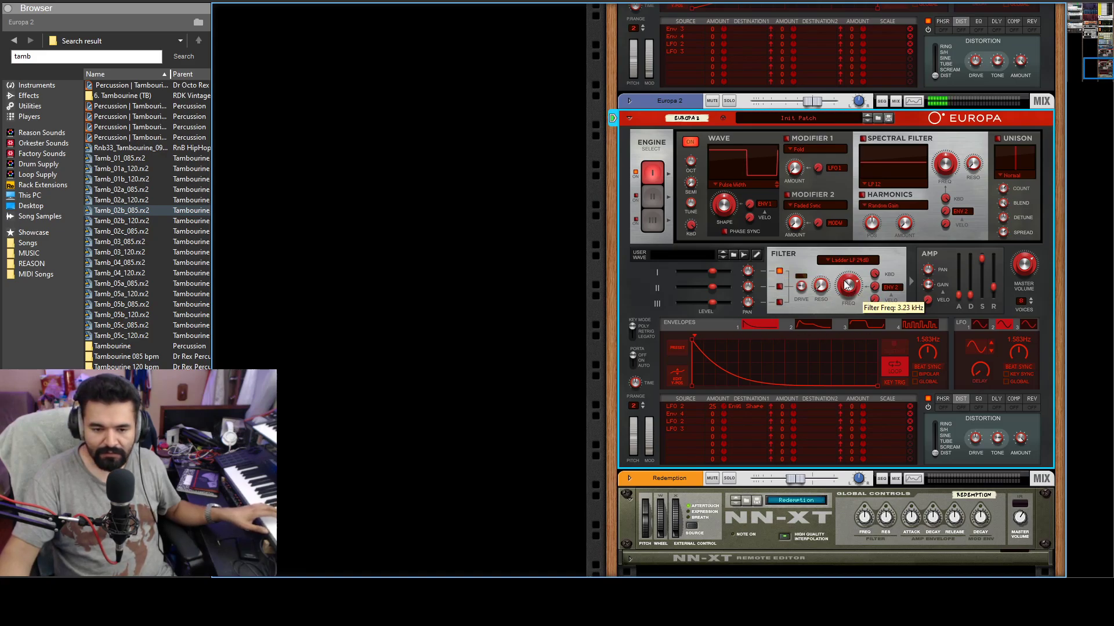
drag(847, 285, 846, 288)
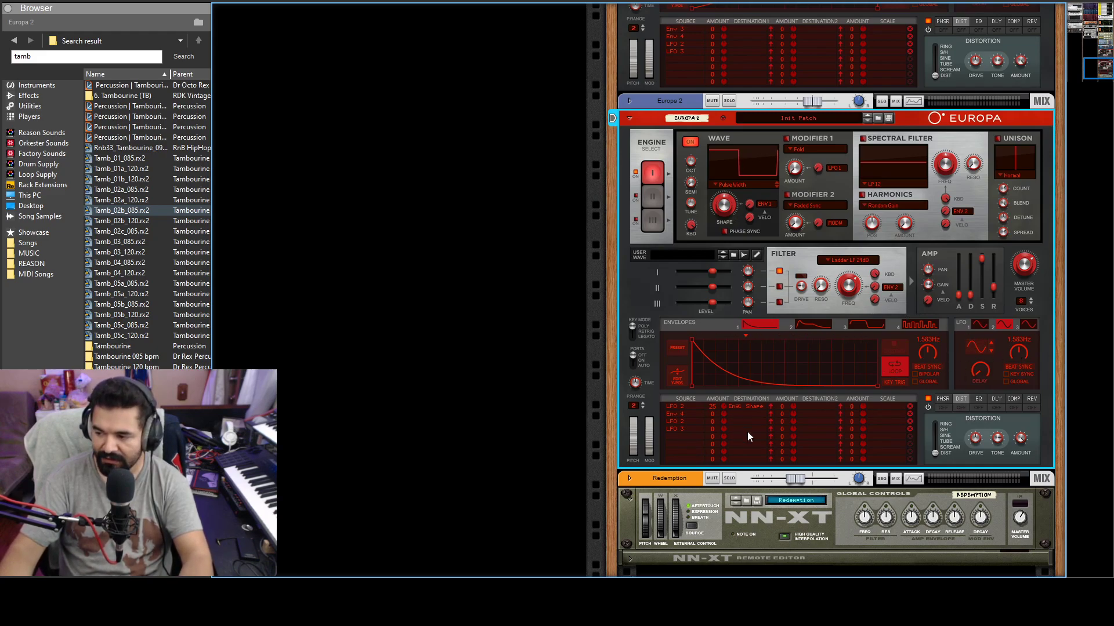
Raise the LFO 2 modulation amount on engine 1's shape to 61 and set the LFO 2 rate to about 0.457 Hz.
scroll(722, 406, up, 16)
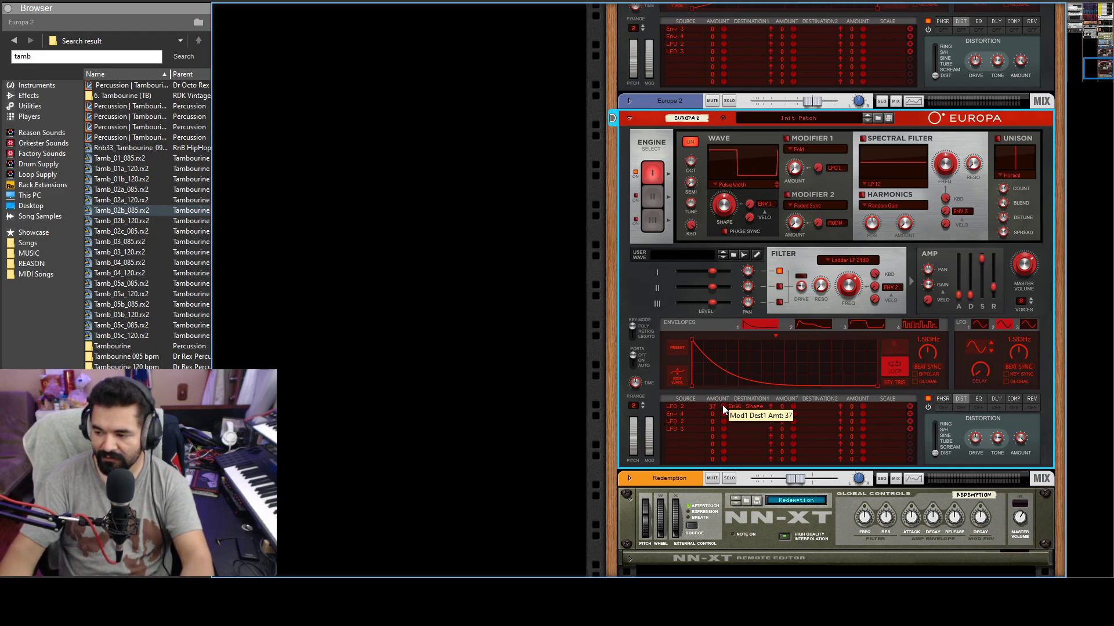
drag(1016, 359, 1014, 378)
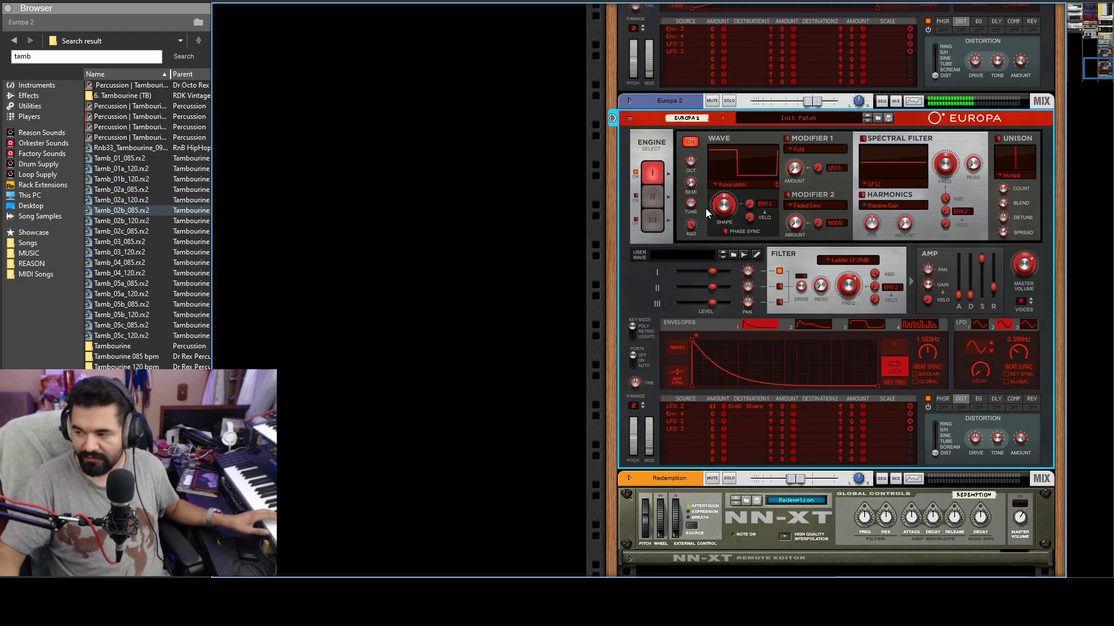
drag(1010, 343, 1006, 341)
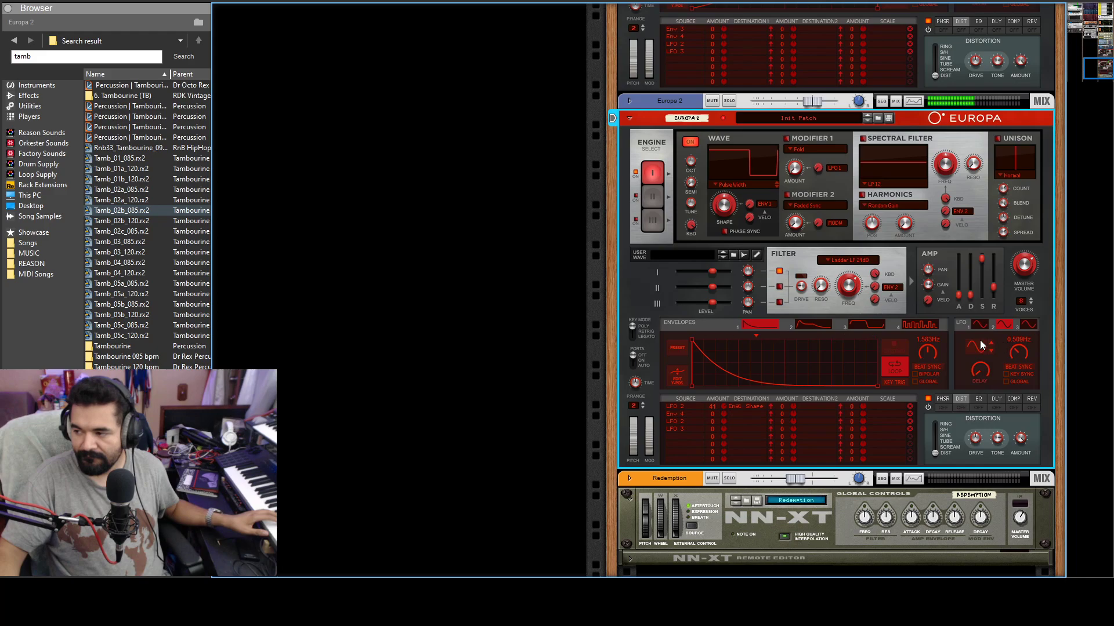
scroll(1021, 349, down, 2)
scroll(1020, 350, down, 1)
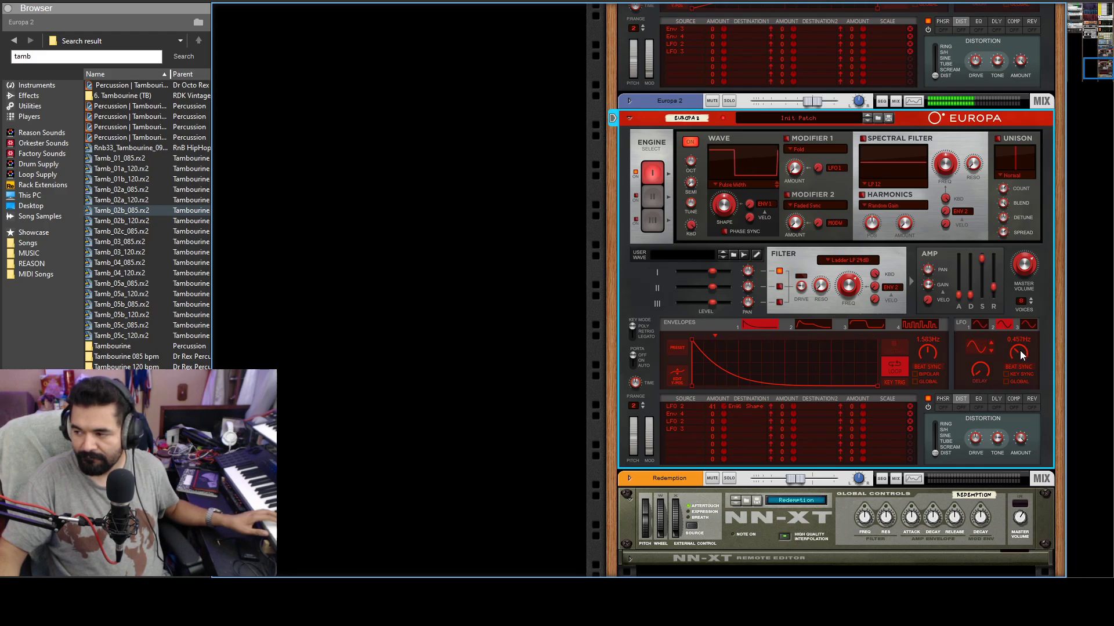
Turn on unison for engine 1 of Europa 2, with a blend of about 76.6% and a spread of 100%.
click(997, 138)
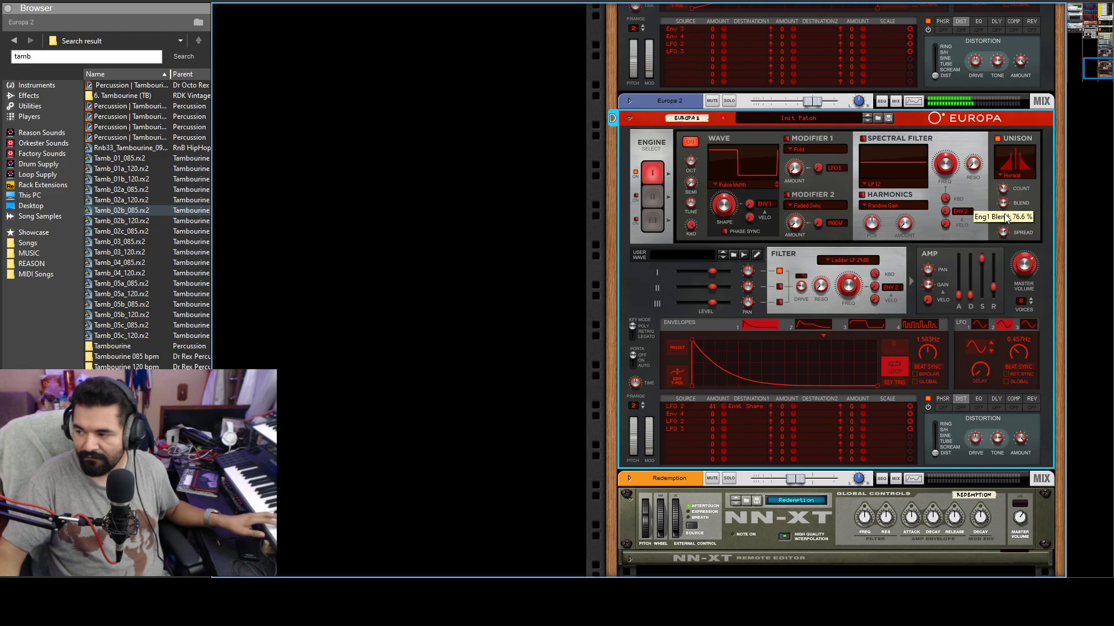
scroll(1004, 225, down, 5)
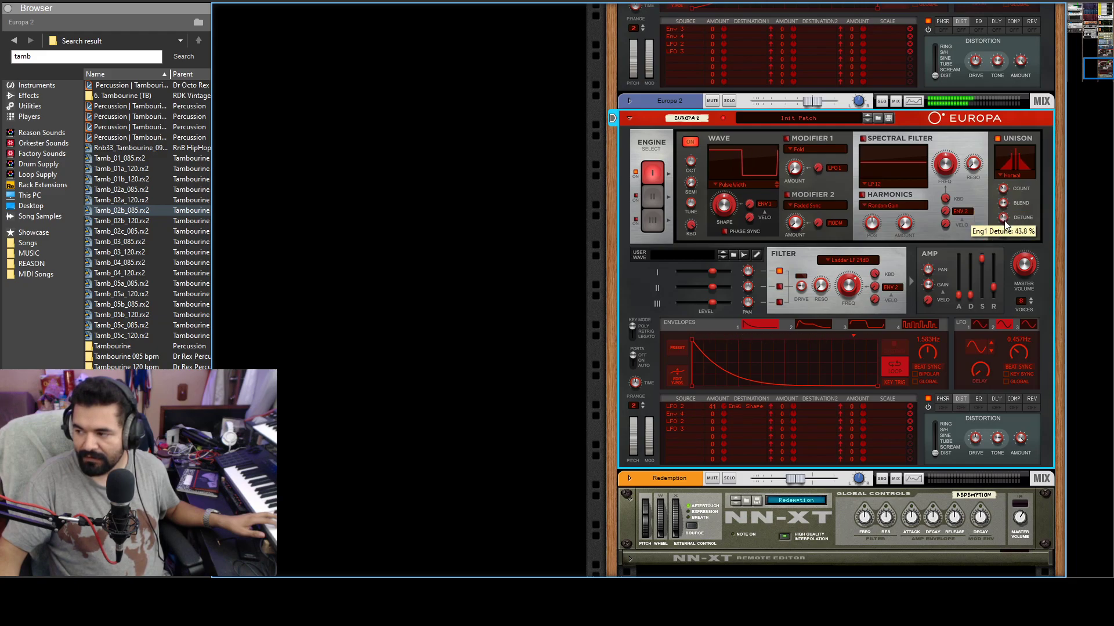
scroll(1005, 226, down, 4)
scroll(989, 216, up, 10)
scroll(988, 213, up, 2)
scroll(984, 210, up, 3)
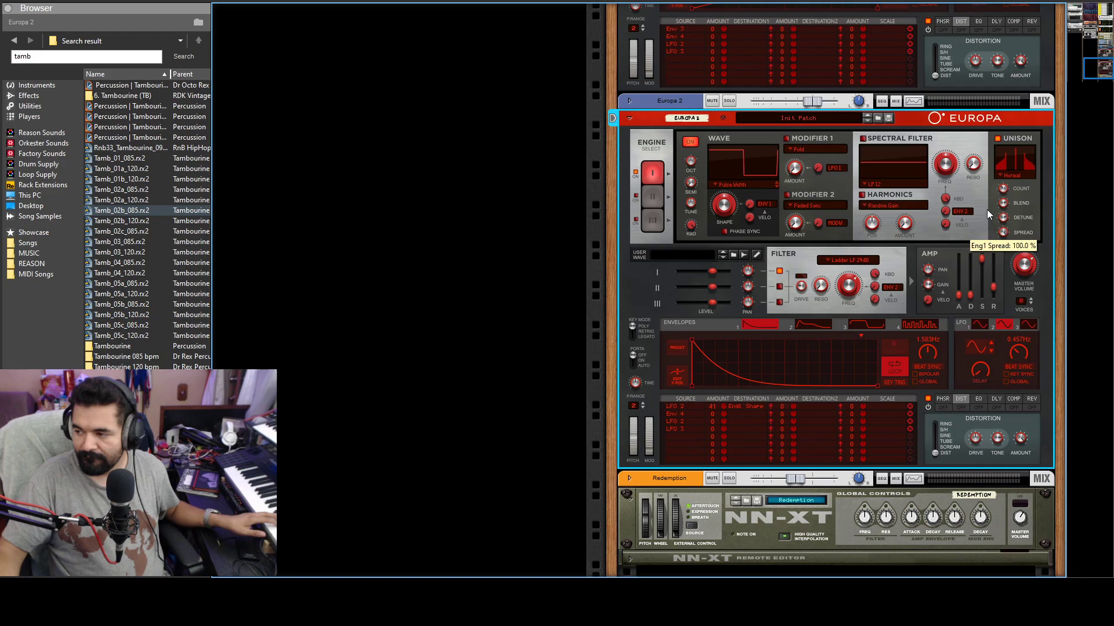
Refine engine 1's unison and set its detune to 50%.
scroll(1003, 190, up, 5)
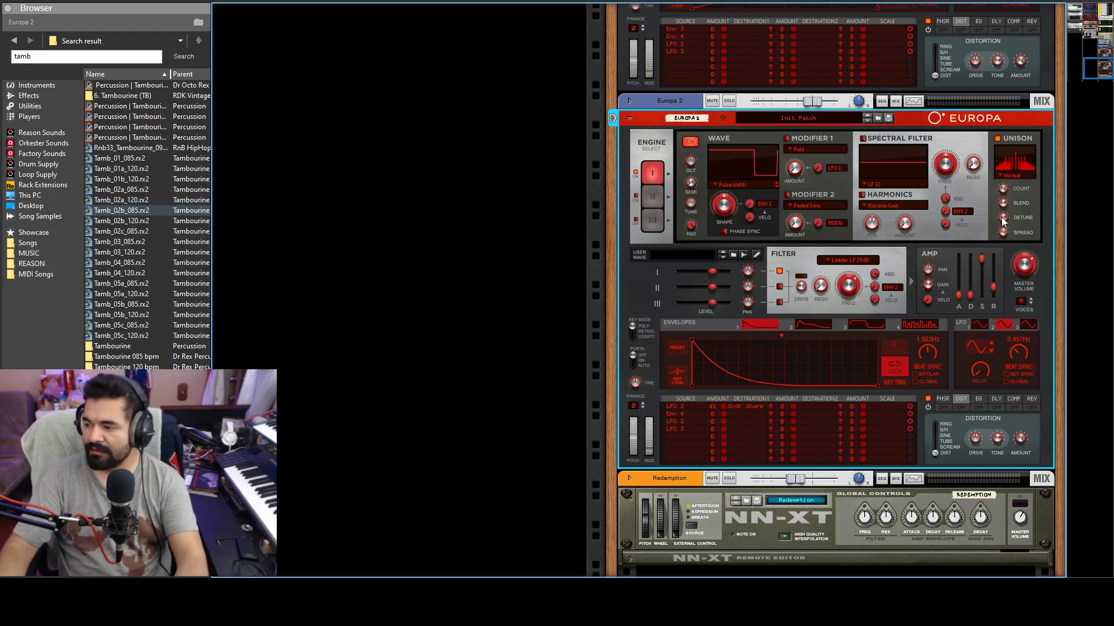
mouse_move(1002, 221)
scroll(1002, 220, down, 10)
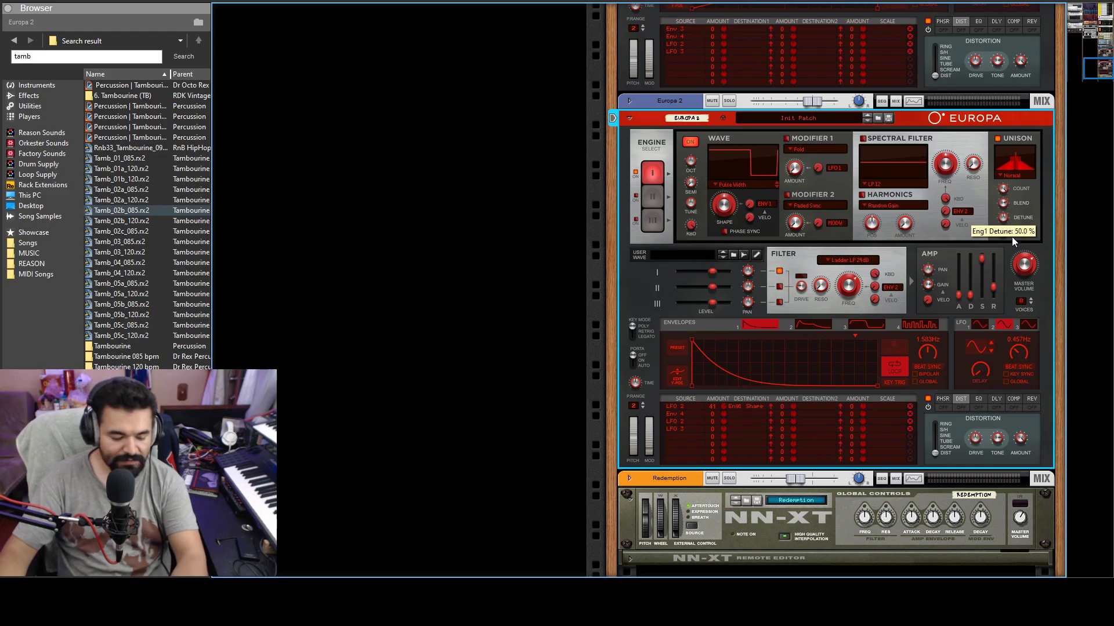
Turn on engine 2 of Europa 2 at octave 2 with the Saw-Triangle wave, and lower its level.
mouse_move(1030, 281)
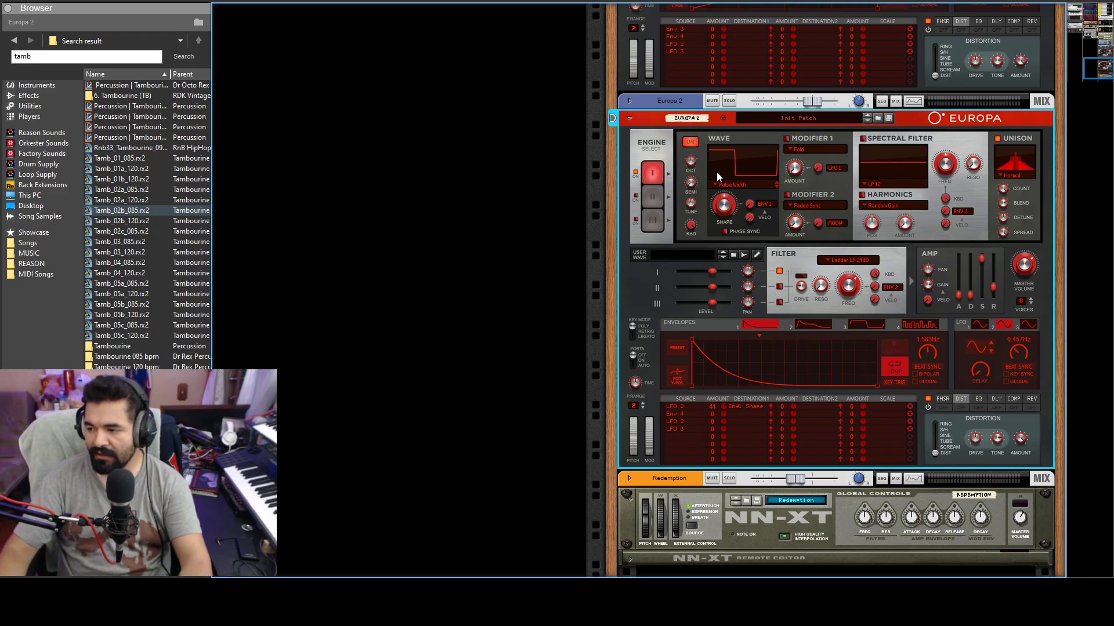
click(653, 197)
click(690, 142)
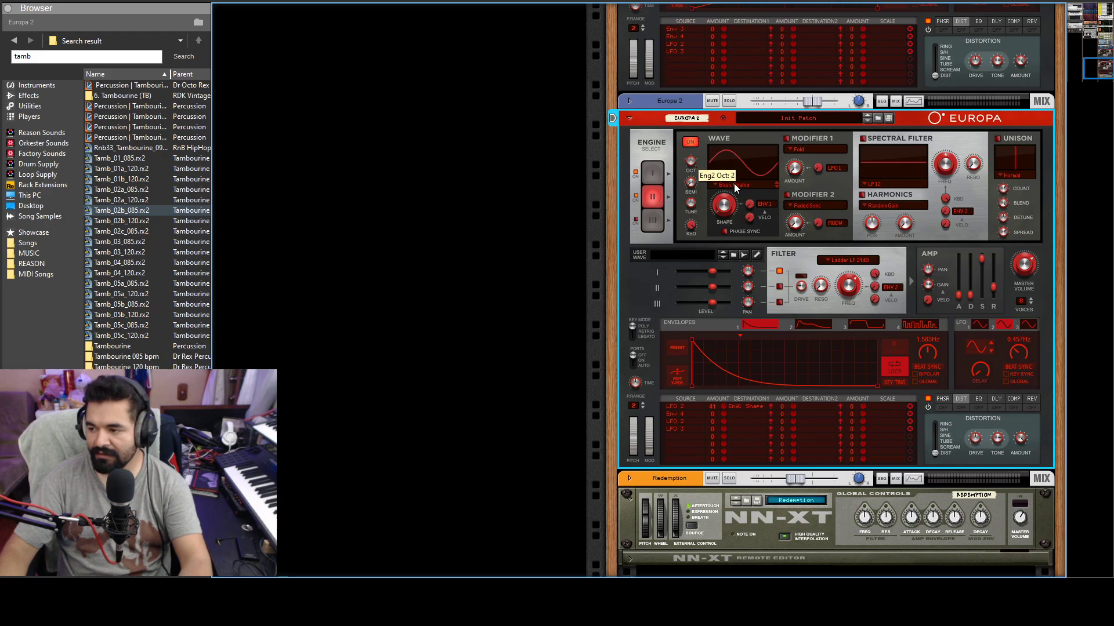
click(770, 221)
drag(713, 288, 701, 286)
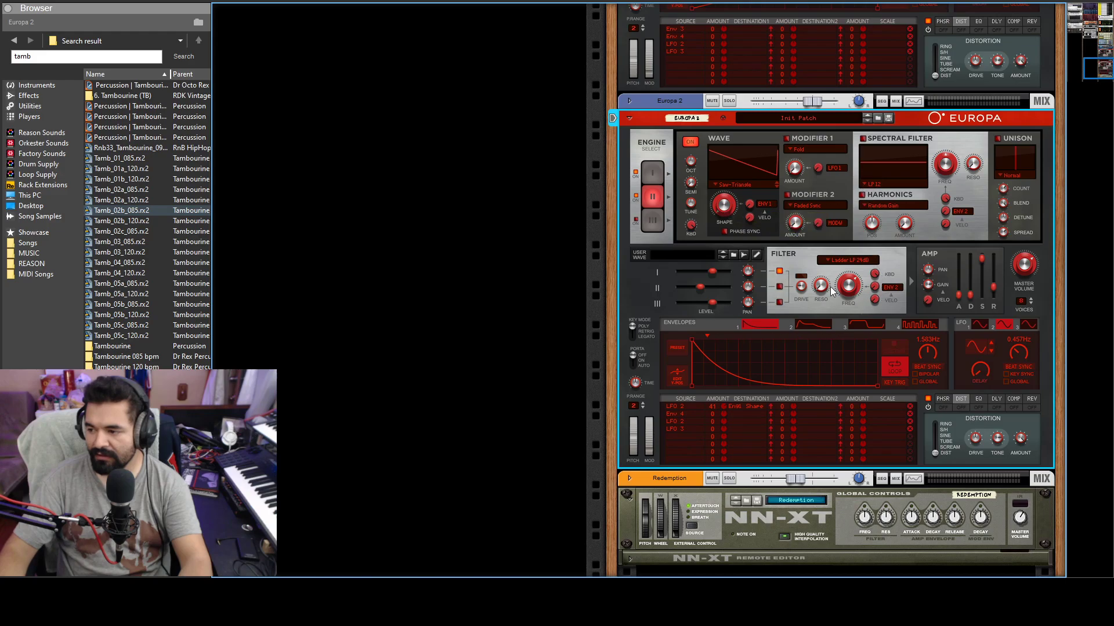
Turn on engine 2's spectral filter and adjust its frequency to cut the highs.
click(863, 138)
mouse_move(936, 167)
mouse_down()
mouse_move(946, 182)
mouse_move(935, 160)
mouse_move(940, 167)
mouse_up()
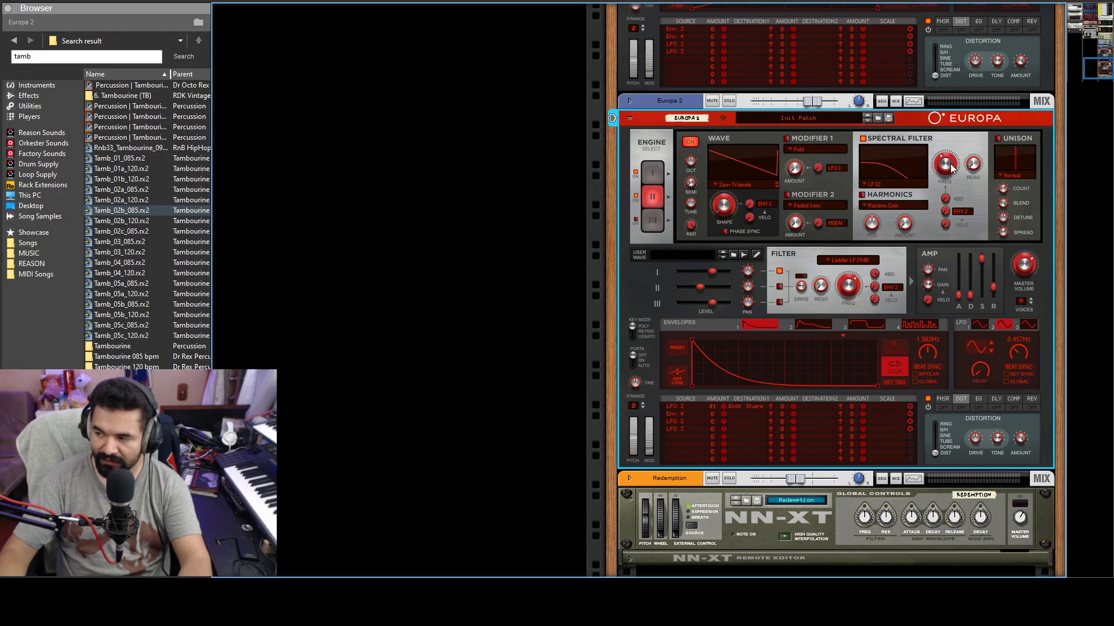
Compare engines 1 and 2 of Europa 2, and refine engine 2's spectral filter frequency and resonance.
mouse_move(948, 176)
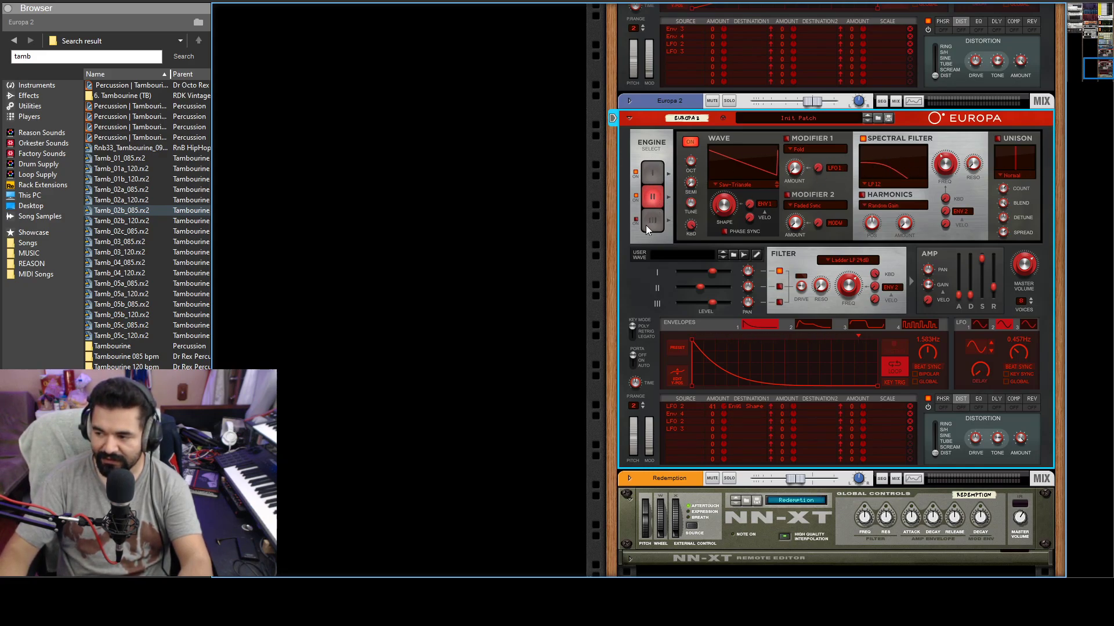
click(652, 173)
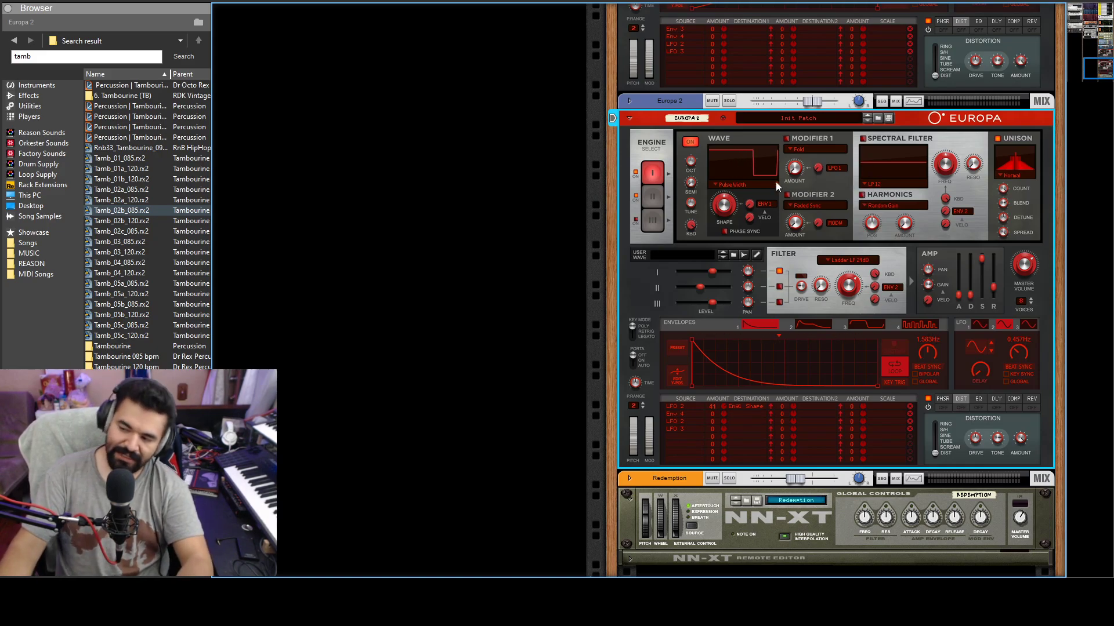
click(654, 198)
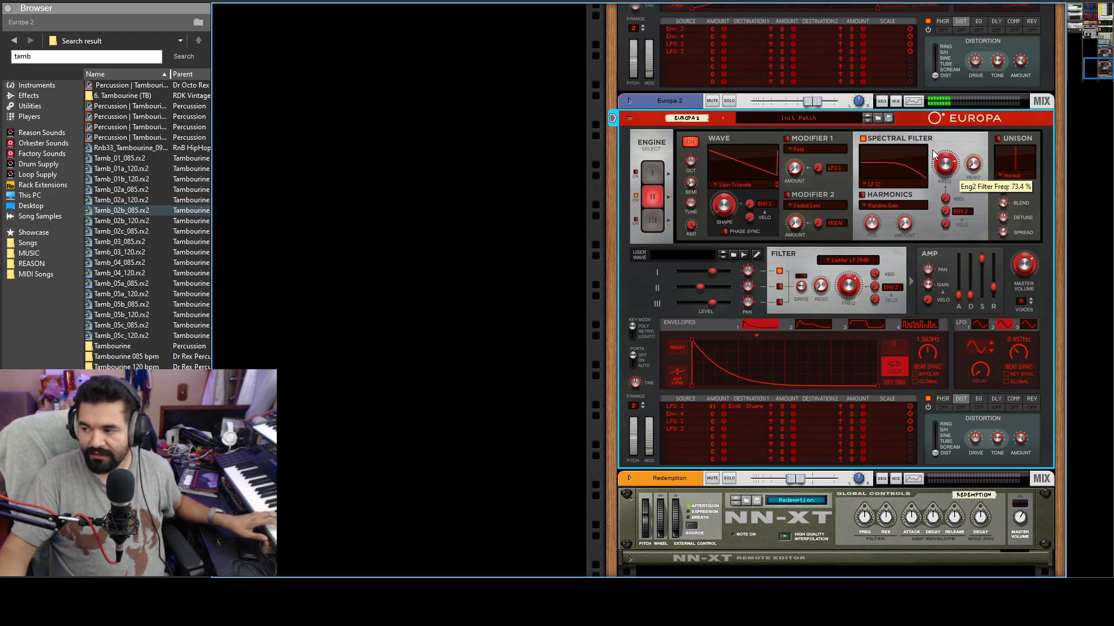
drag(930, 165, 930, 170)
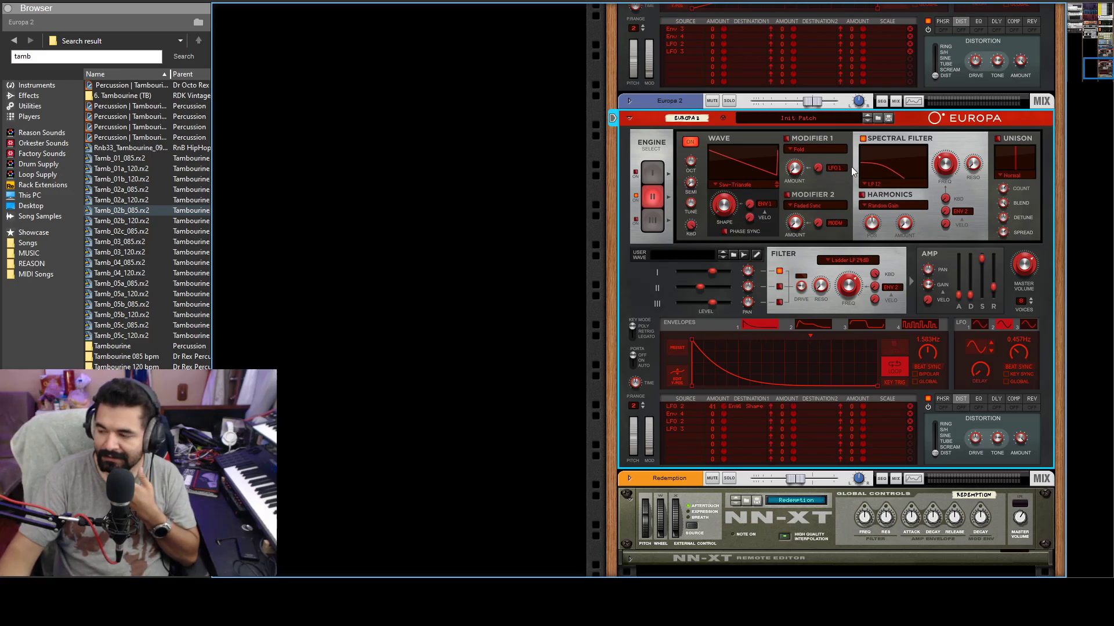
mouse_move(977, 165)
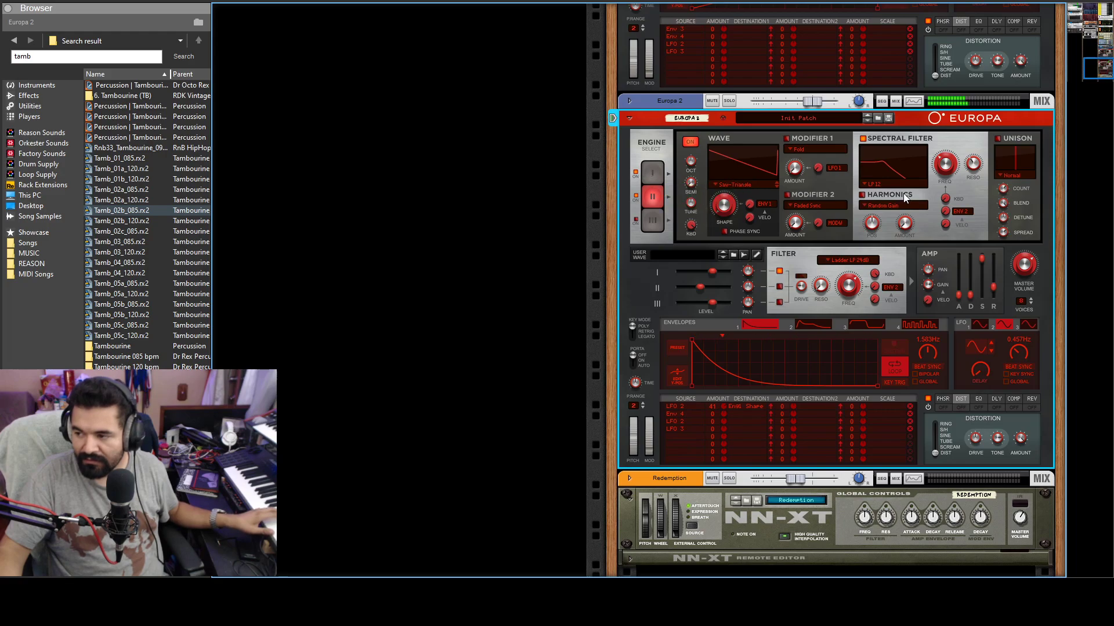
Route engine 2 of Europa 2 through the main filter and set its level to 0.3 dB.
click(780, 288)
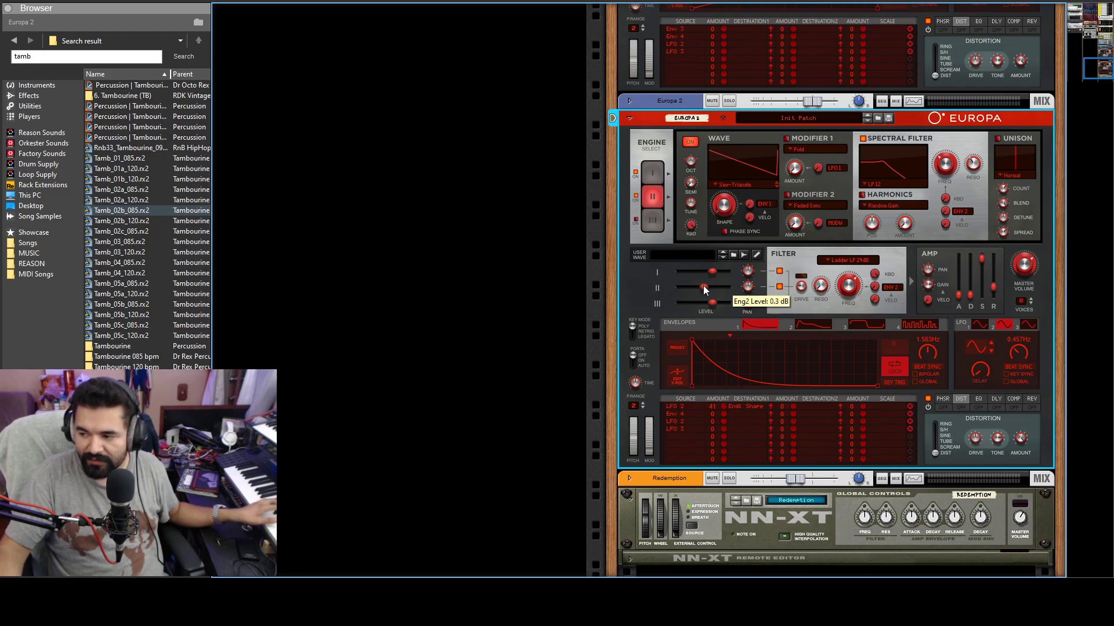
click(778, 286)
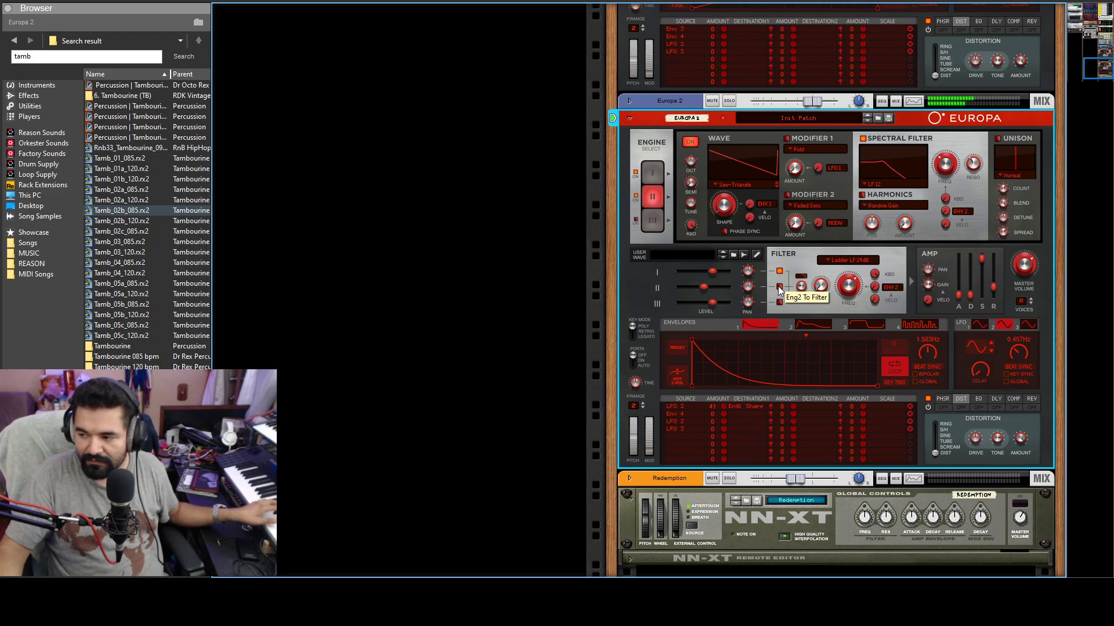
click(778, 286)
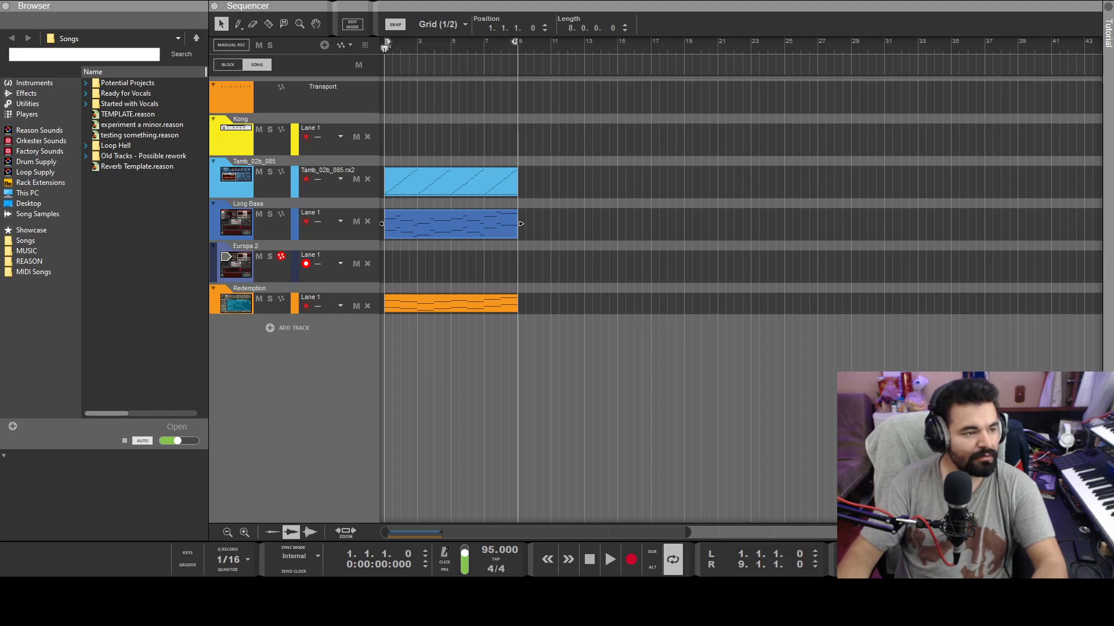
Copy the eight-bar Long Bass clip to the Europa 2 track at the start of the song.
click(458, 232)
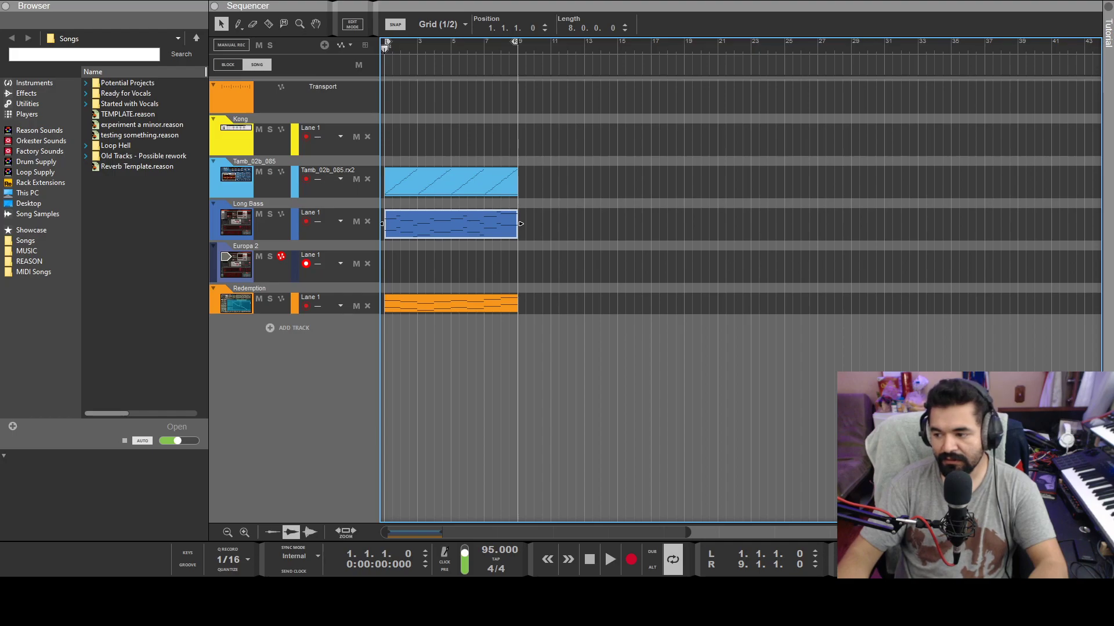
drag(423, 224, 437, 283)
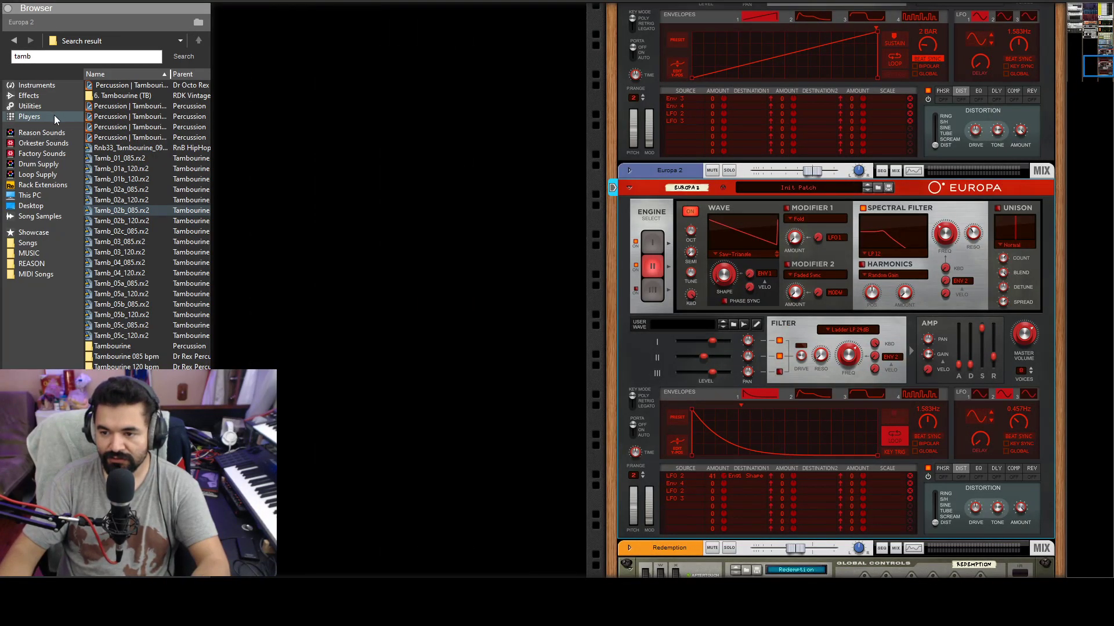
Add a Scales & Chords player to Europa 2 and set its scale to C Minor.
click(61, 116)
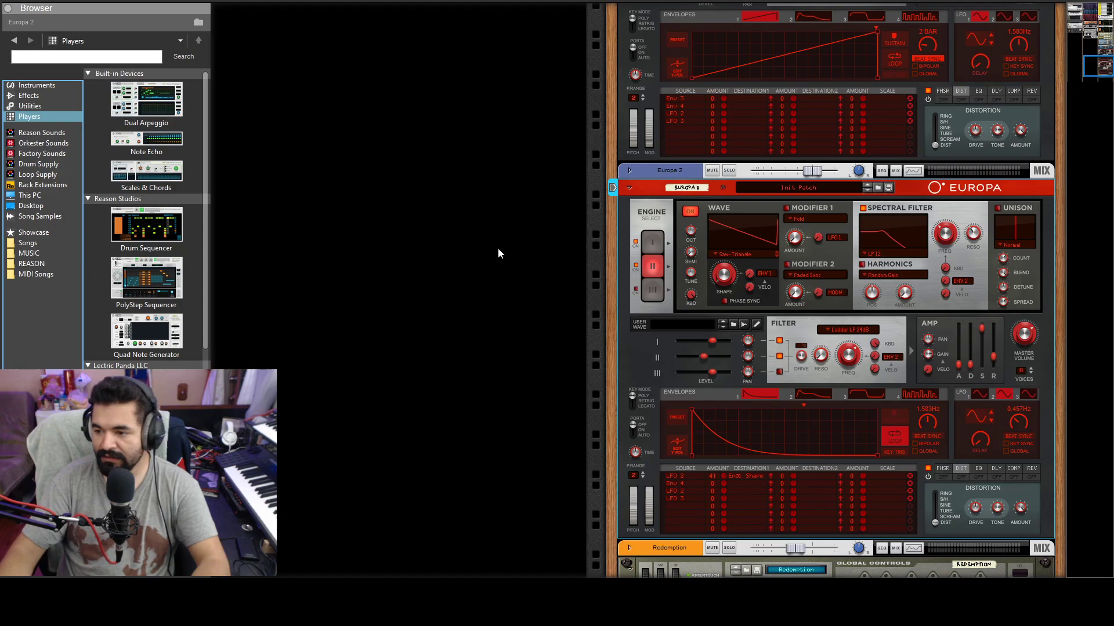
drag(164, 186, 731, 228)
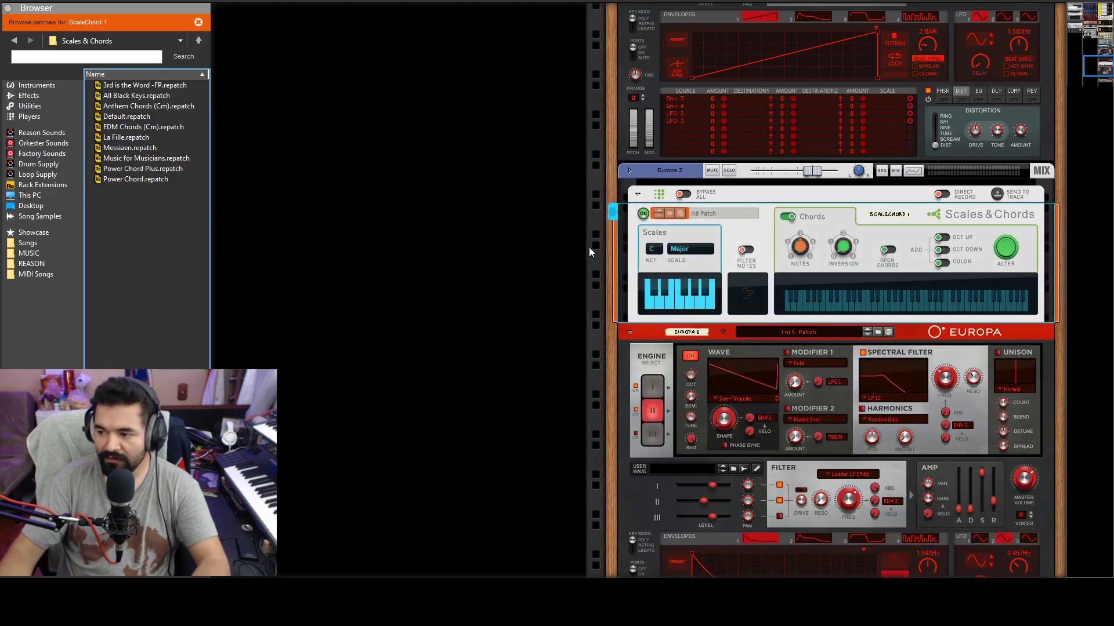
click(694, 255)
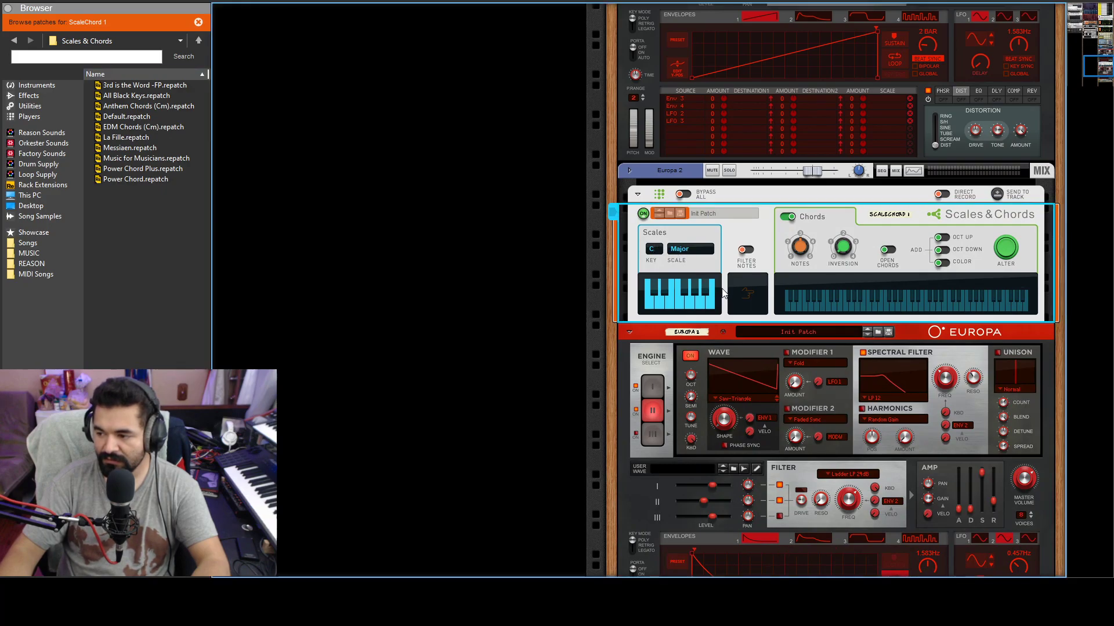
click(126, 116)
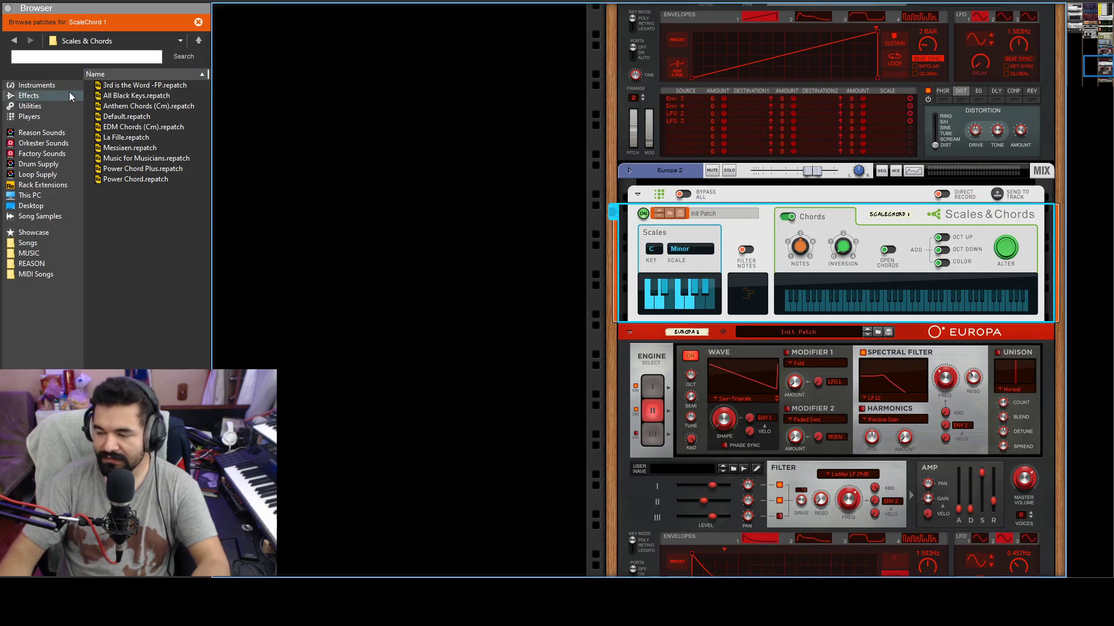
Add a Dual Arpeggio player after Scales & Chords, turn on ARP 1's steps, and enter an eight-step note pattern.
click(64, 117)
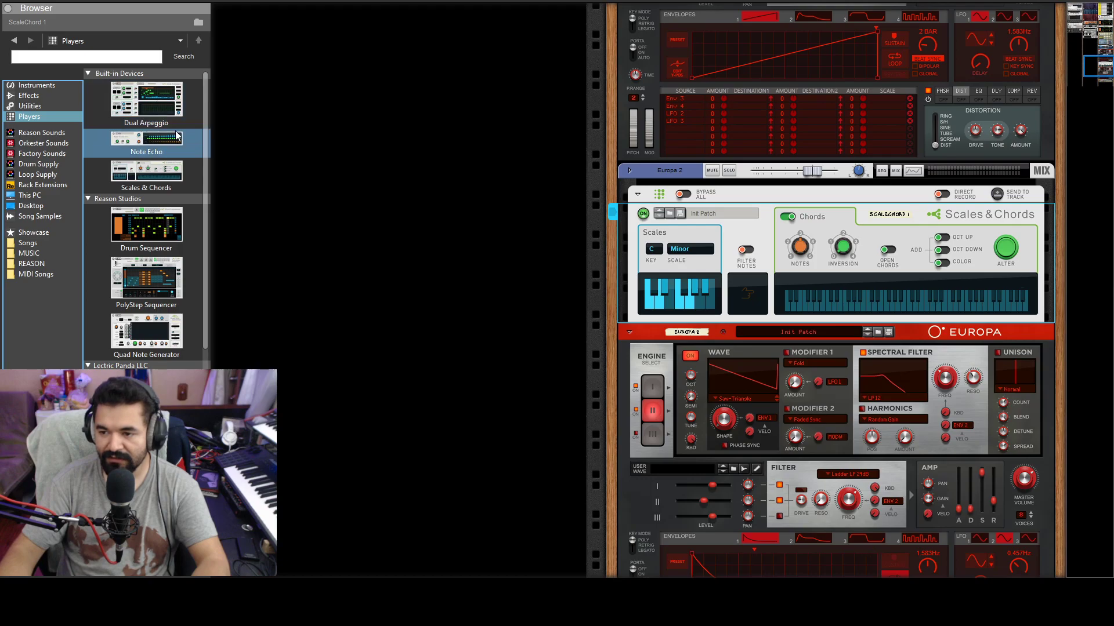
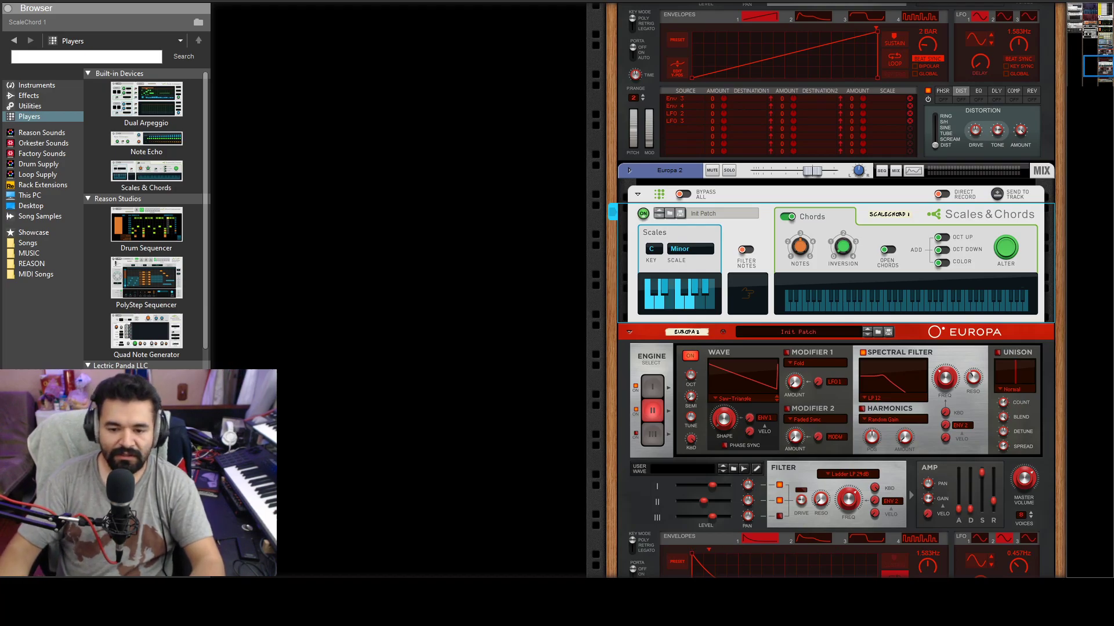
scroll(813, 300, down, 1)
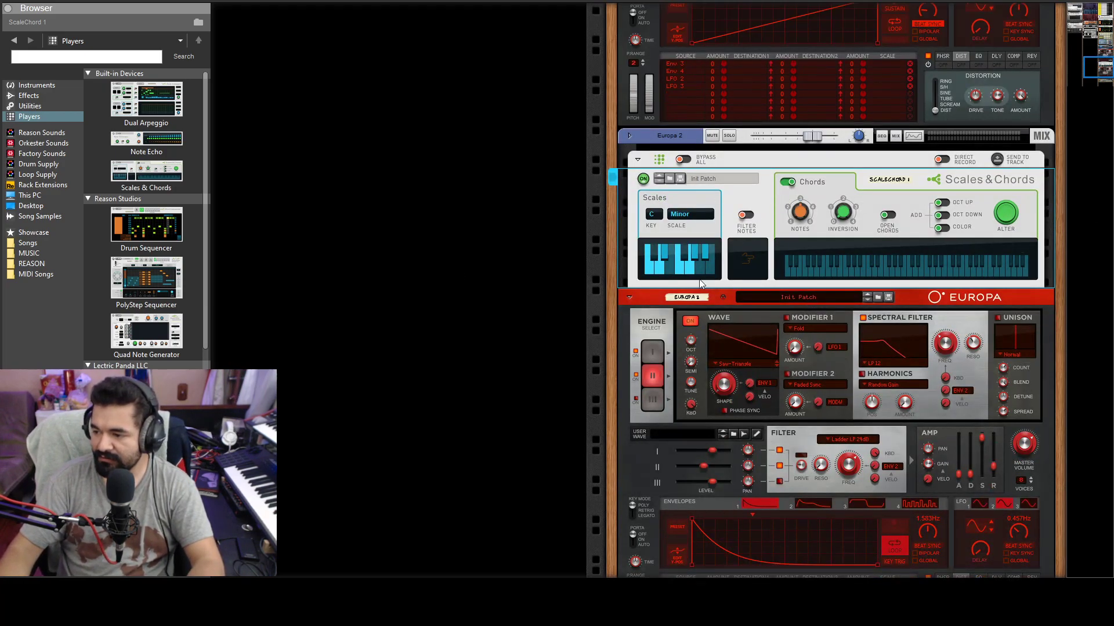
scroll(690, 299, down, 1)
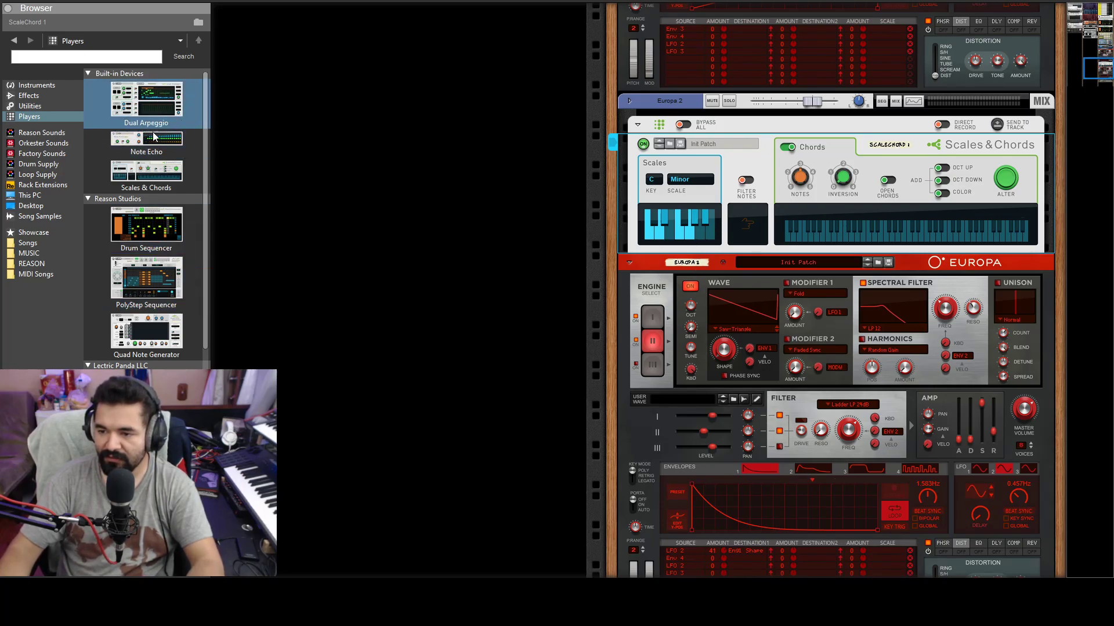
drag(155, 110, 824, 272)
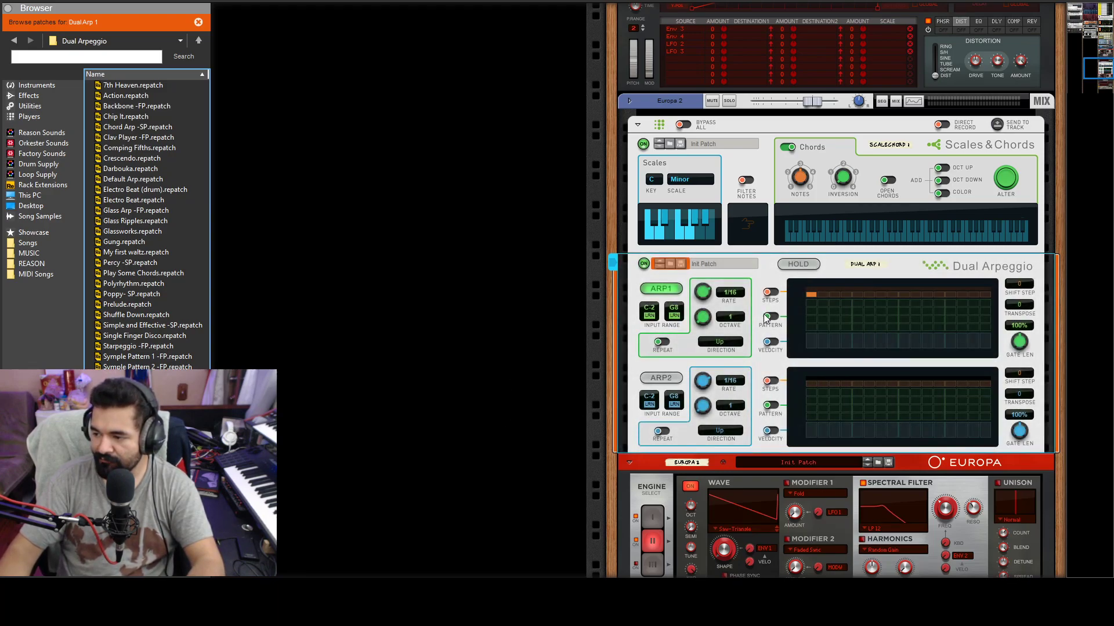
click(770, 292)
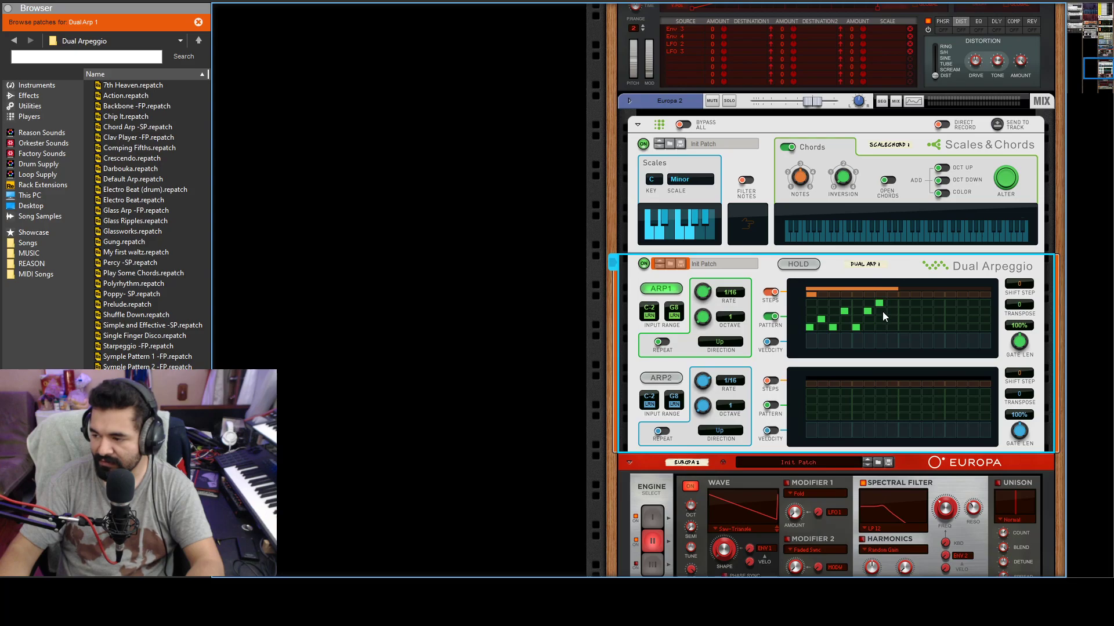
click(868, 319)
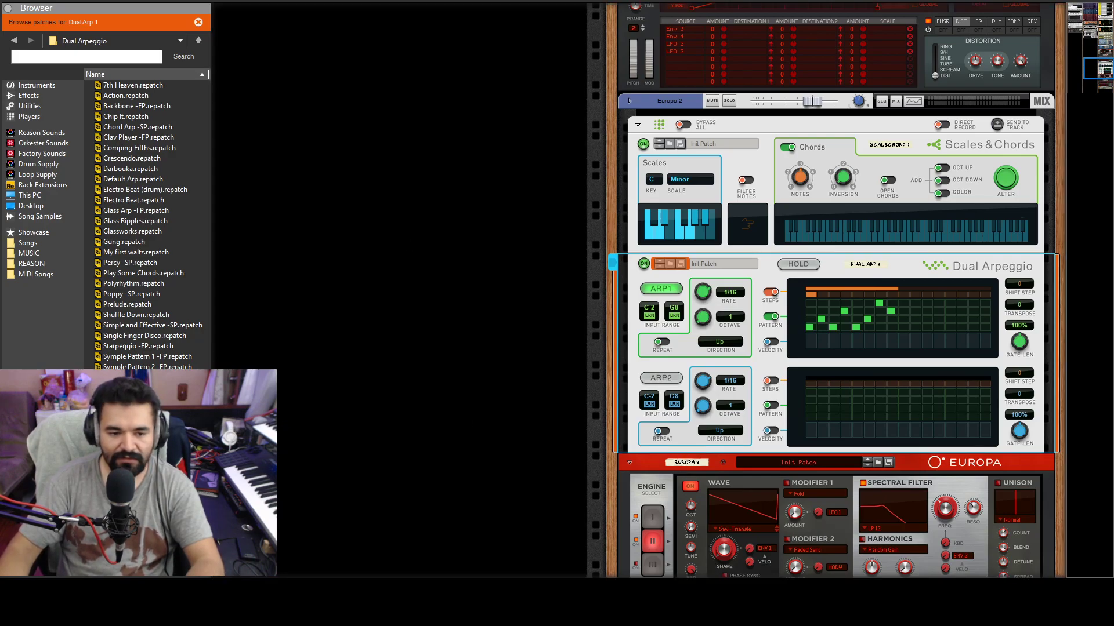
Solo Europa 2 and lower its mix channel level.
click(729, 101)
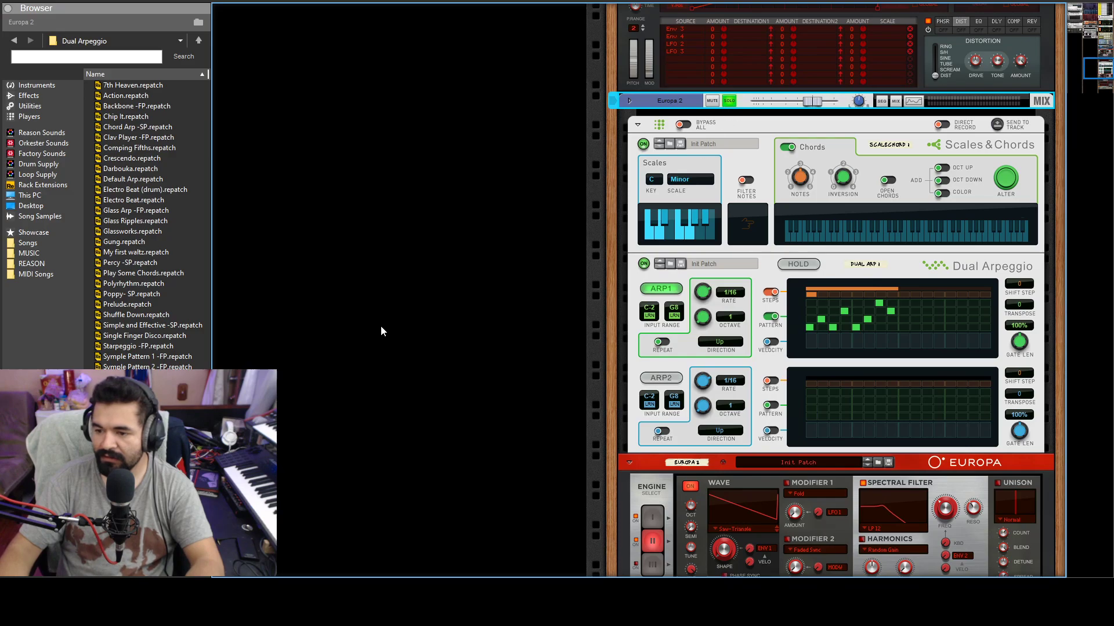
drag(812, 102, 796, 105)
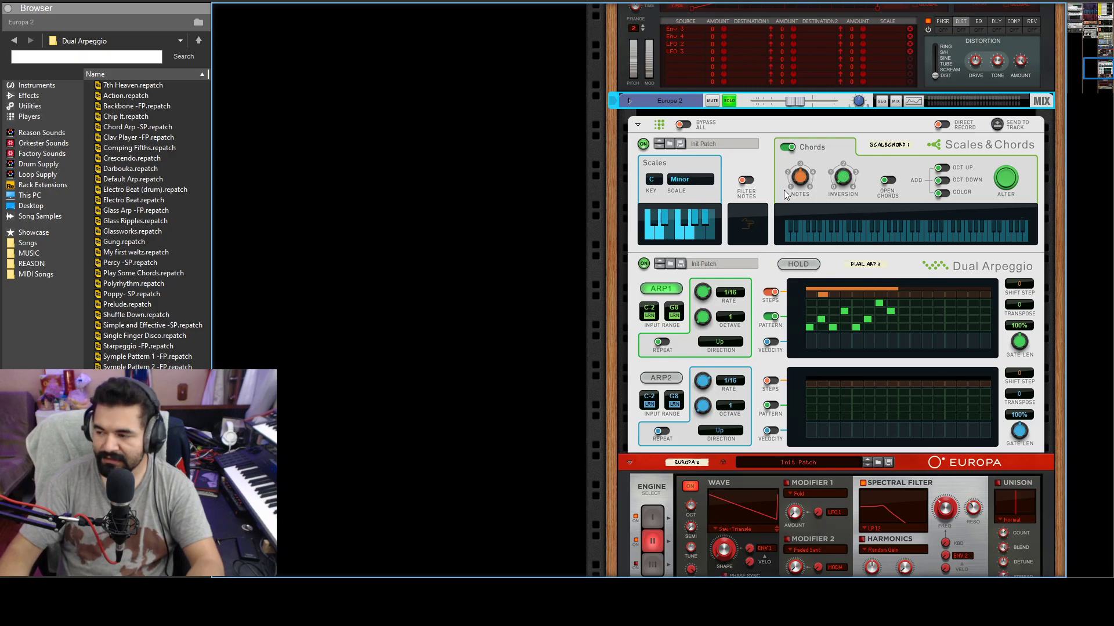
click(836, 164)
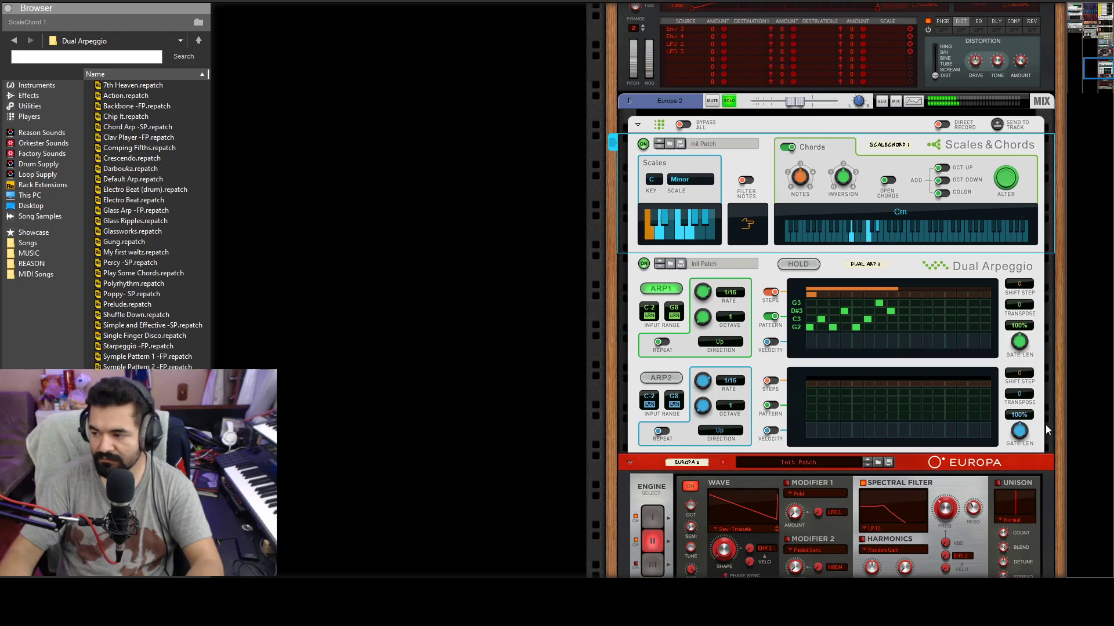
Try different notes on the second to fourth steps of ARP 1's pattern.
click(832, 326)
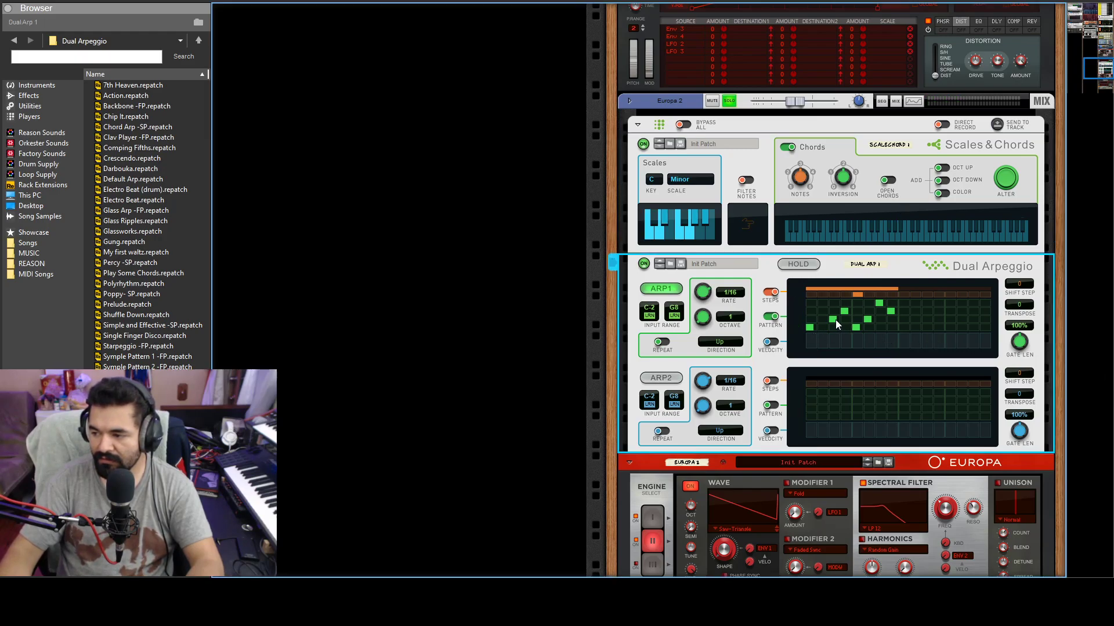
drag(827, 317, 833, 318)
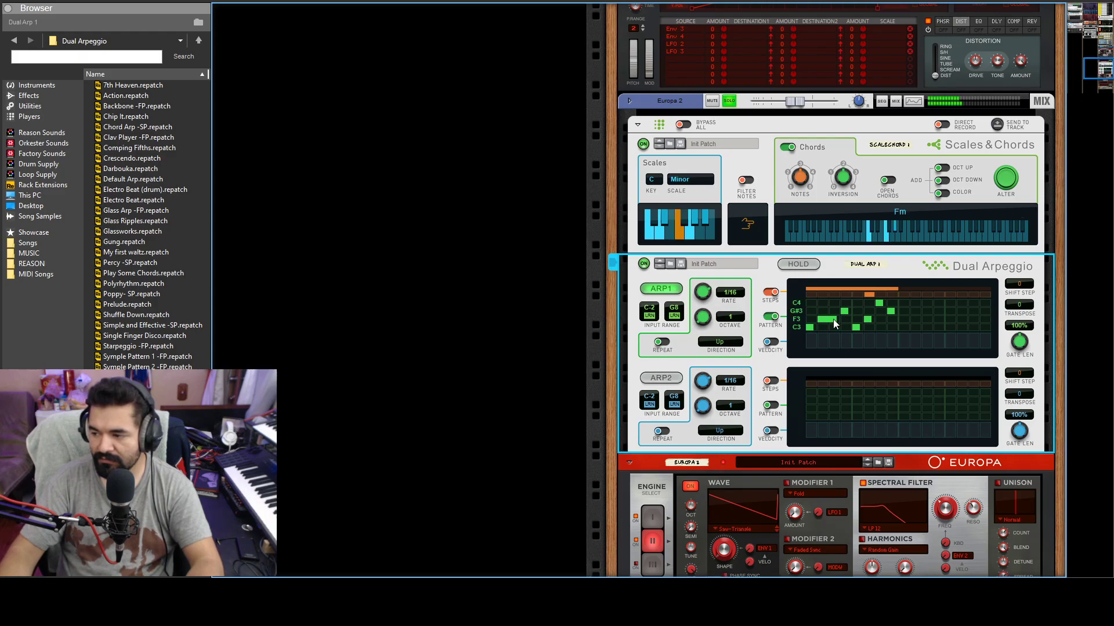
click(822, 319)
click(832, 326)
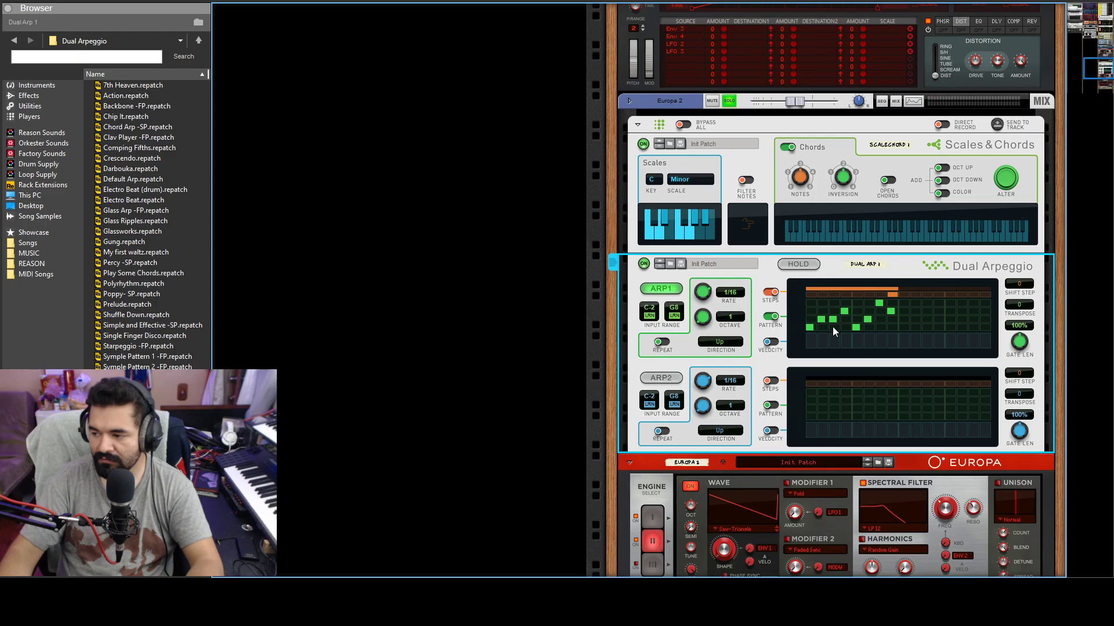
click(833, 319)
click(833, 326)
click(846, 319)
click(845, 321)
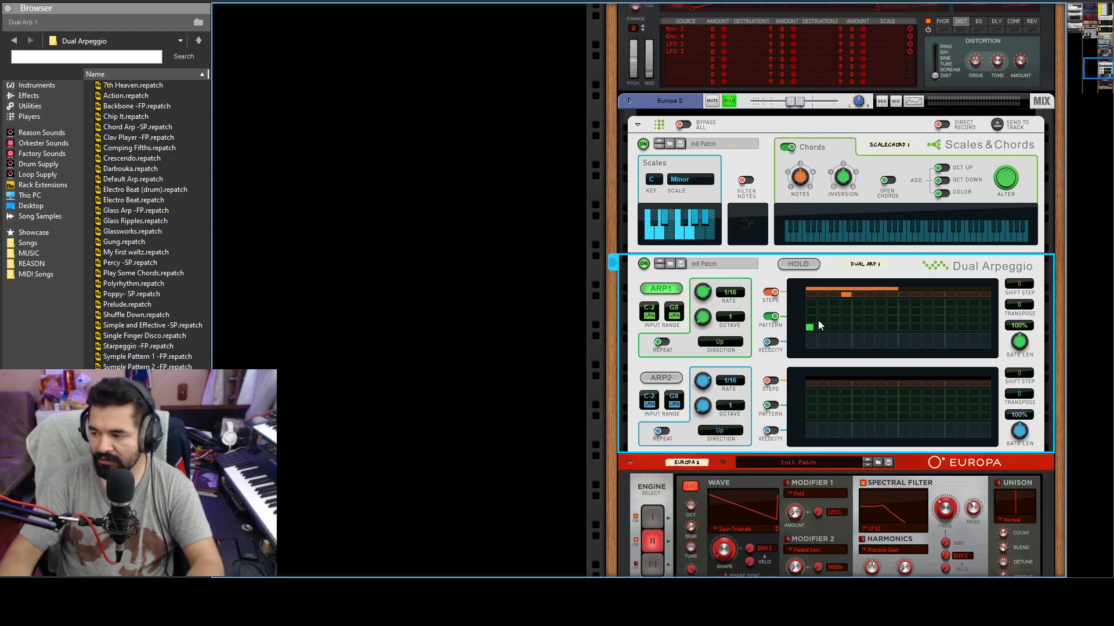
Turn off ARP 1's pattern and set its gate length to 41%.
click(772, 318)
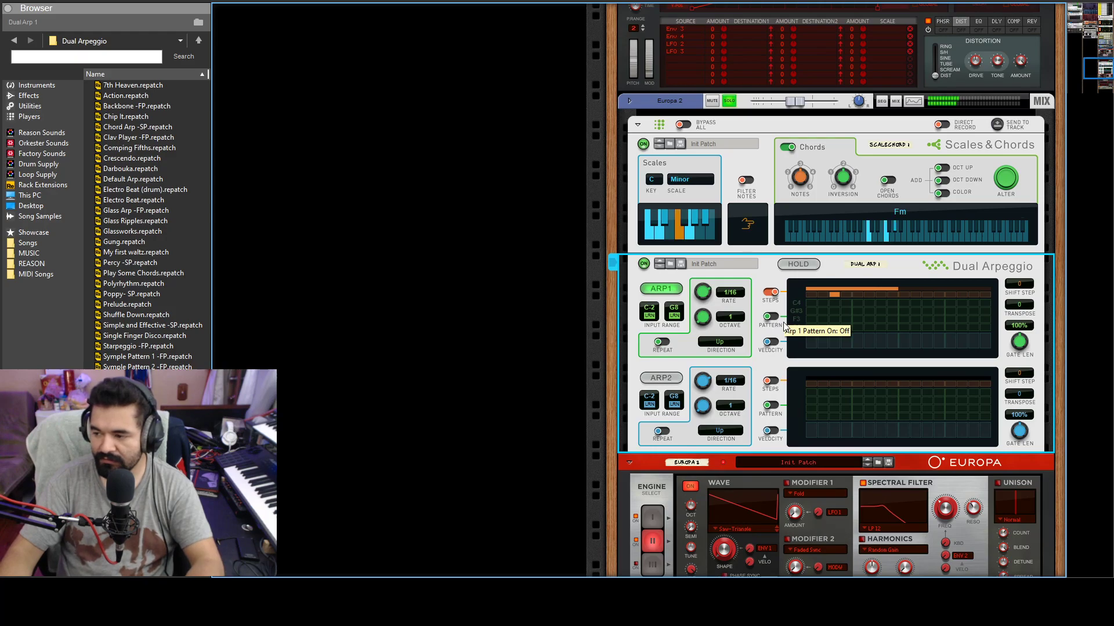
drag(1019, 342, 1016, 352)
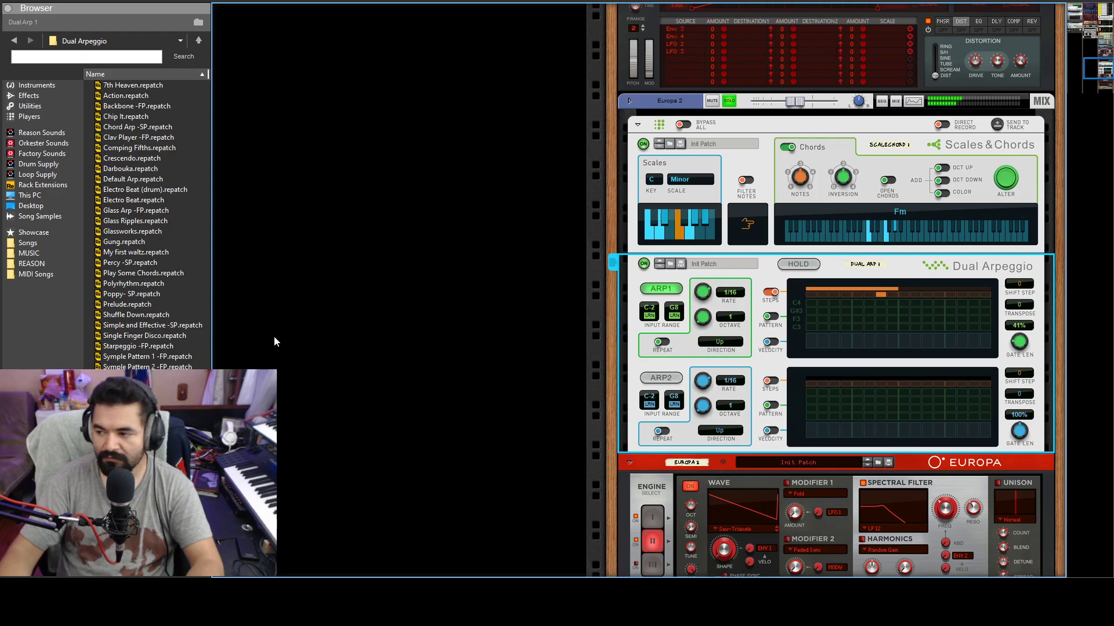
Look over Europa 2's settings and take its mix channel out of solo.
scroll(962, 287, down, 5)
scroll(889, 396, down, 1)
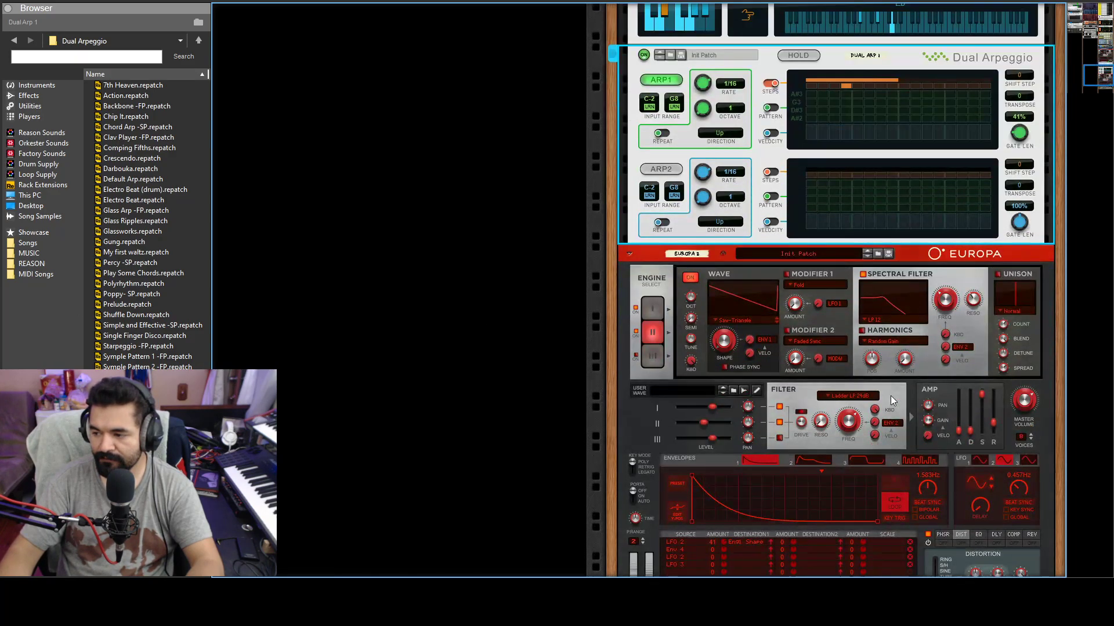
scroll(750, 316, down, 4)
scroll(919, 319, up, 3)
scroll(919, 319, up, 1)
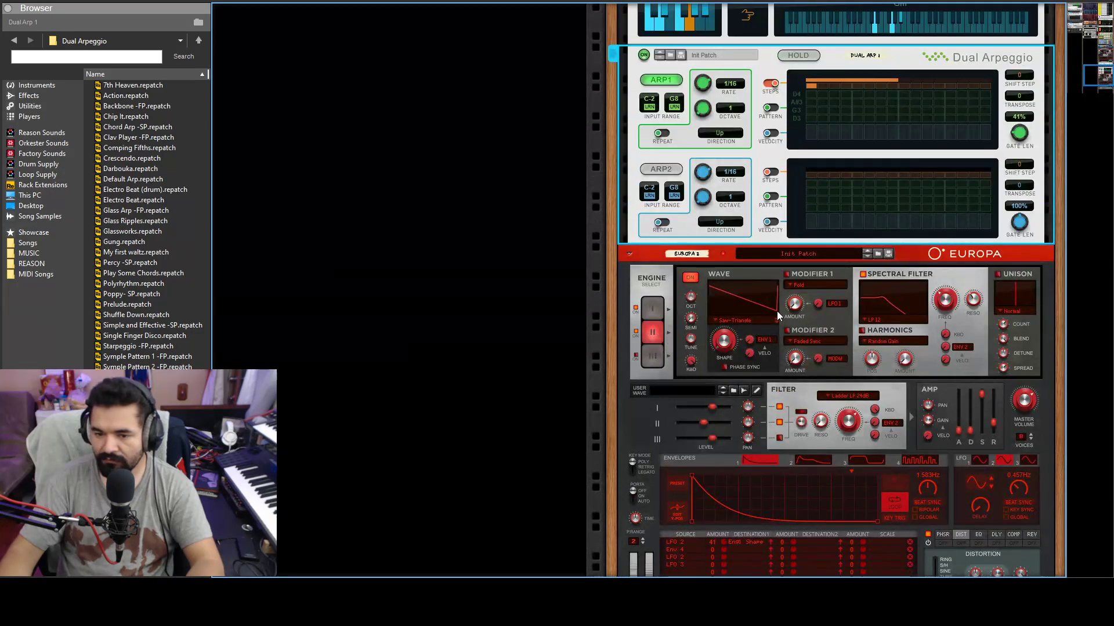
click(154, 316)
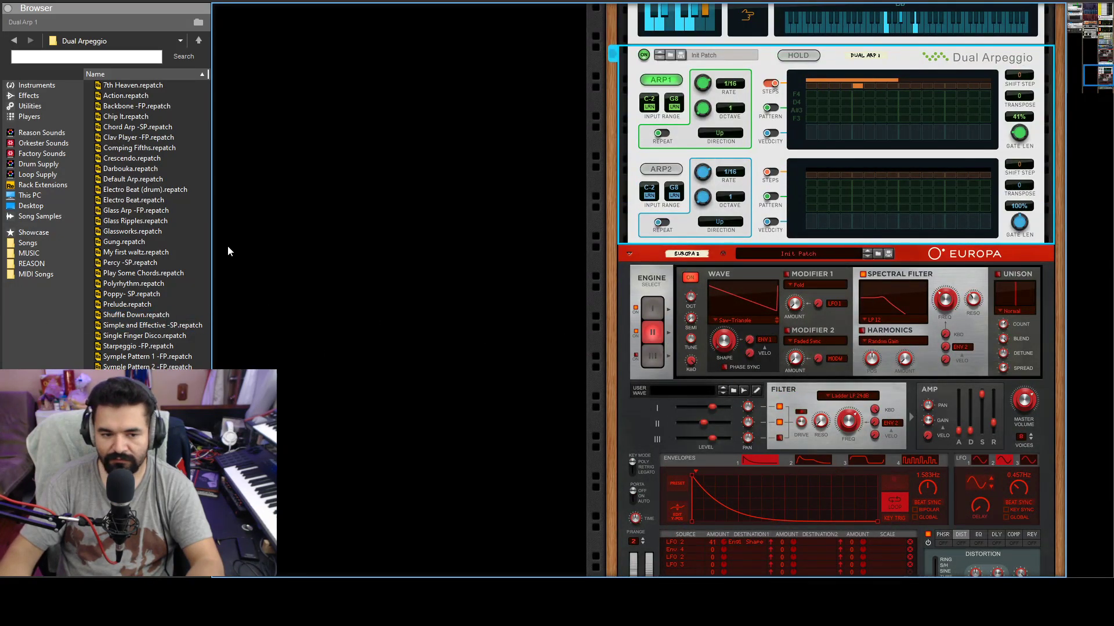
scroll(936, 193, up, 5)
click(729, 66)
click(729, 66)
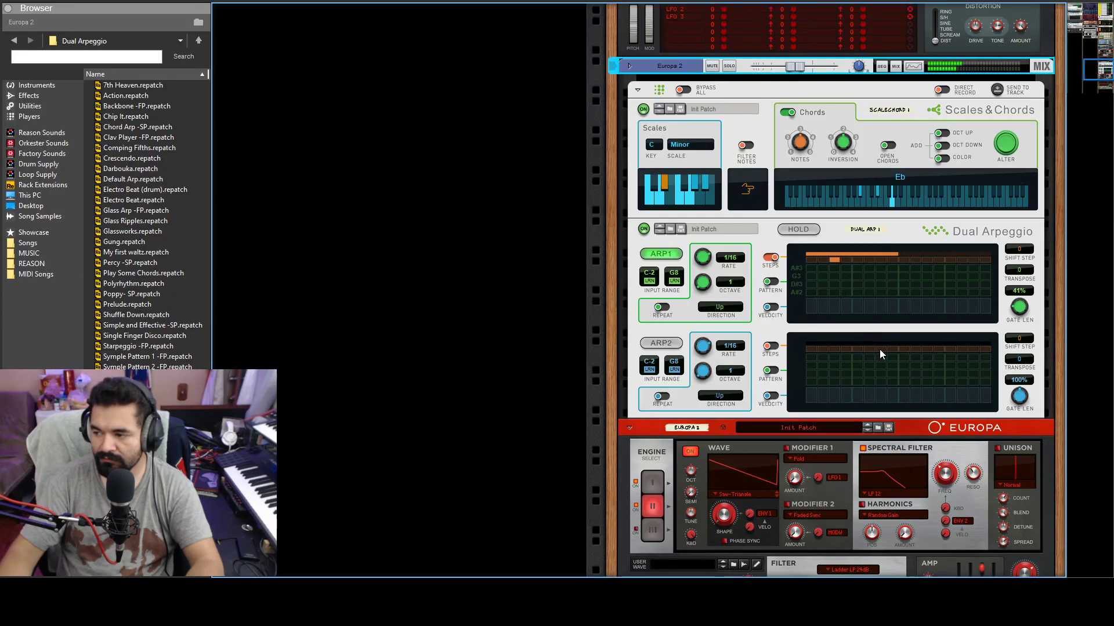
scroll(879, 345, down, 1)
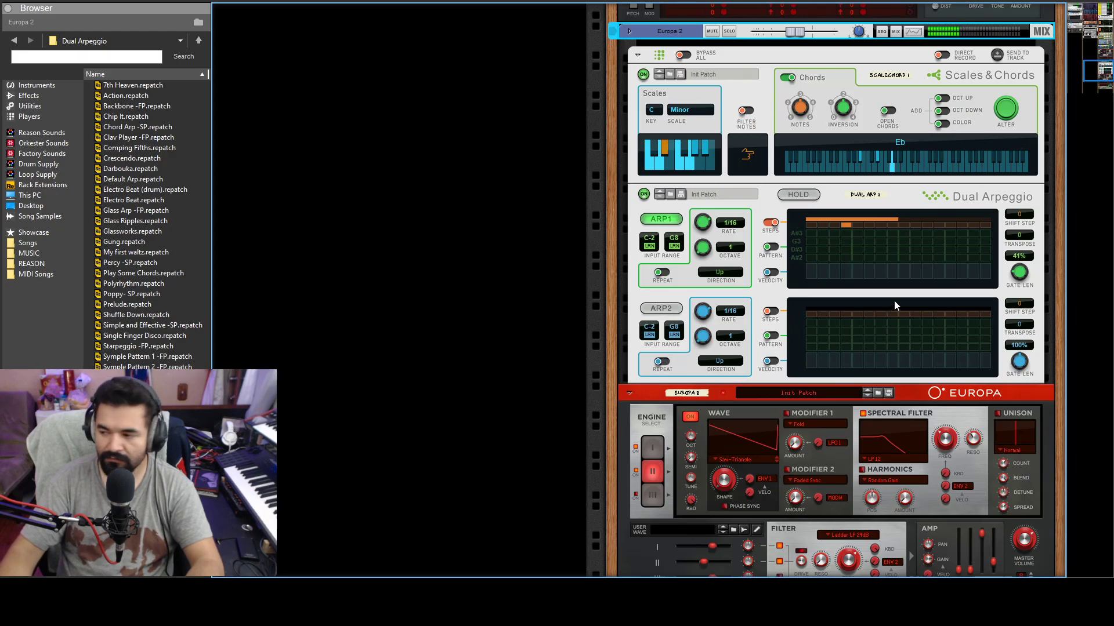
Select Europa's third engine and switch it on.
scroll(893, 300, down, 1)
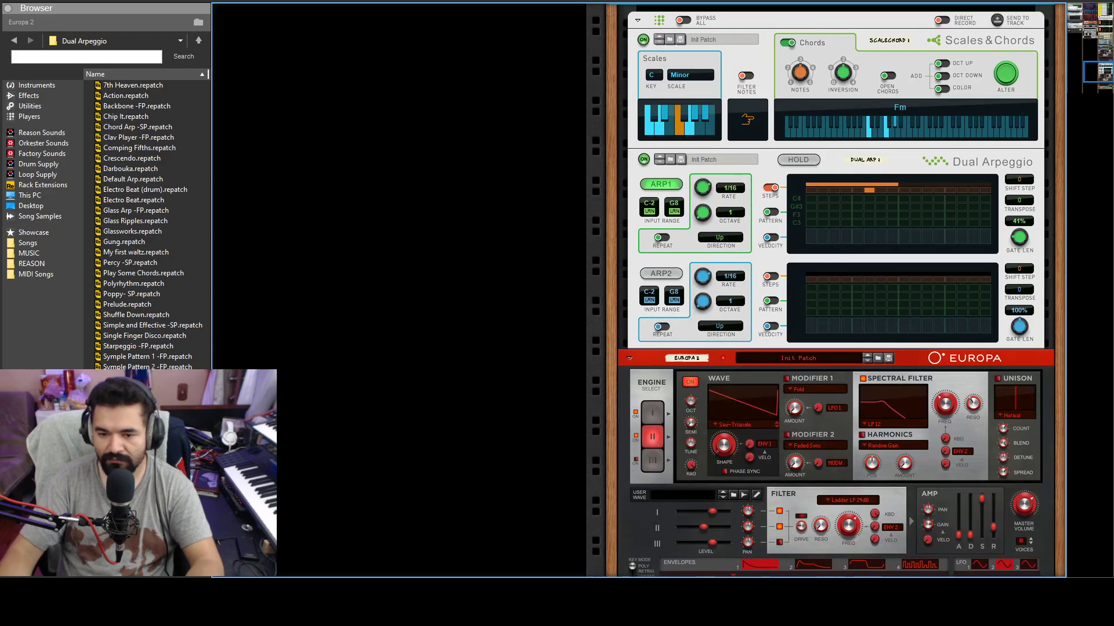
scroll(794, 93, up, 3)
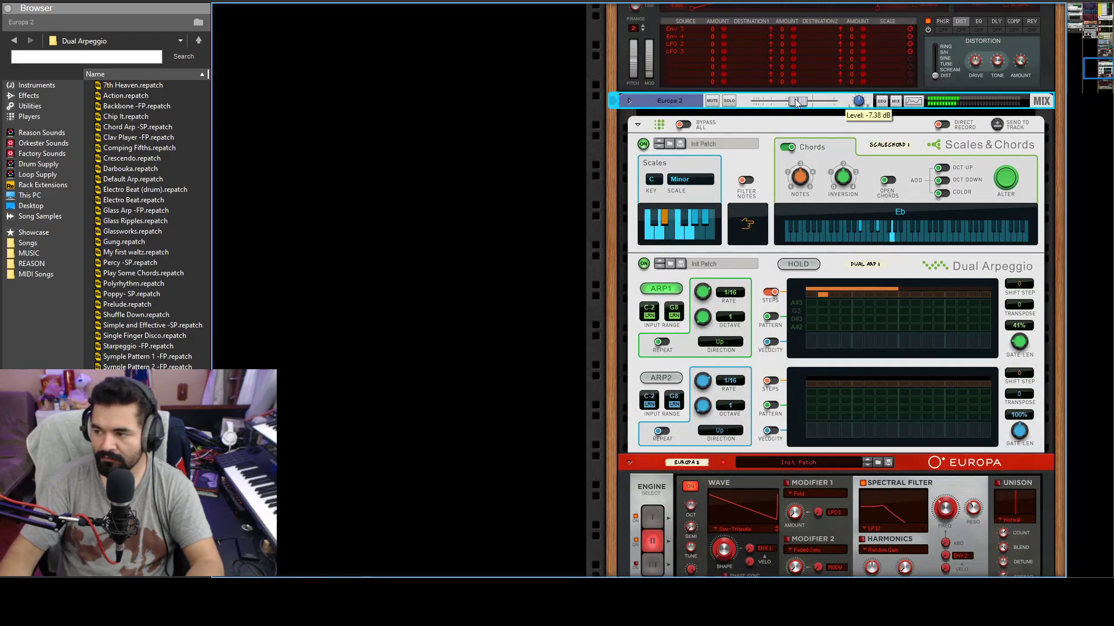
scroll(789, 152, down, 3)
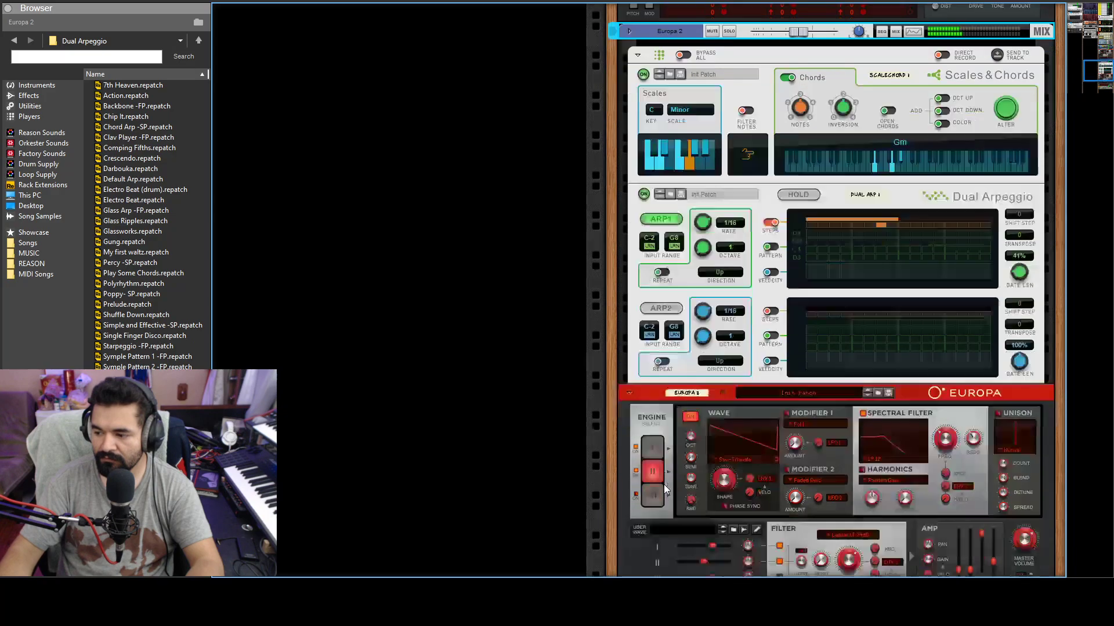
click(648, 463)
click(690, 381)
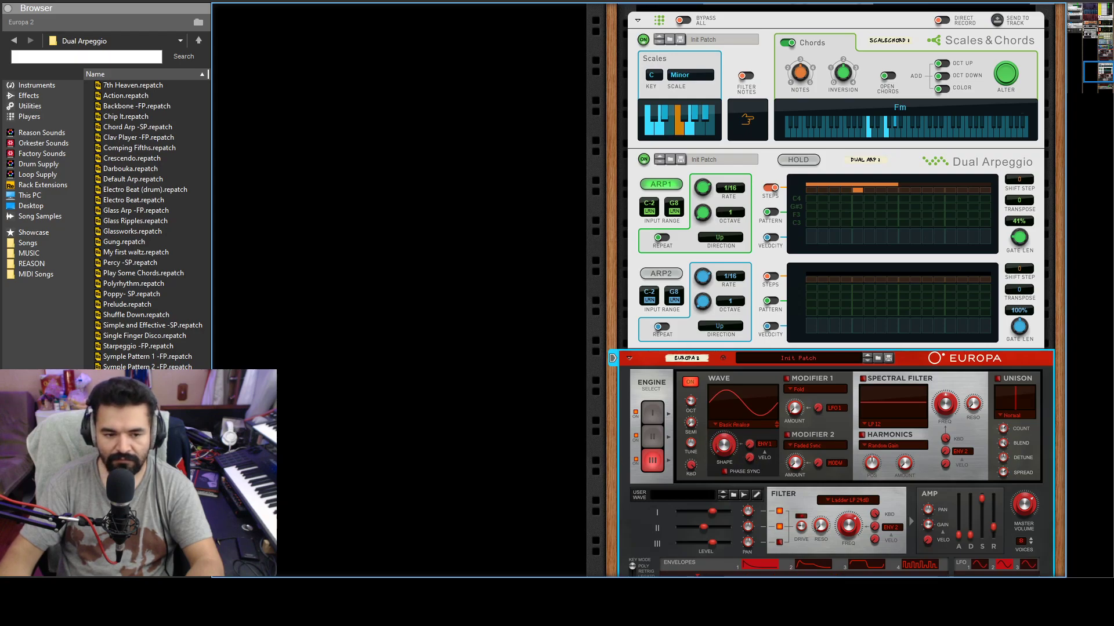
Review the Scales & Chords, Dual Arpeggio and Europa settings together with the channel level while the song plays.
scroll(787, 306, down, 3)
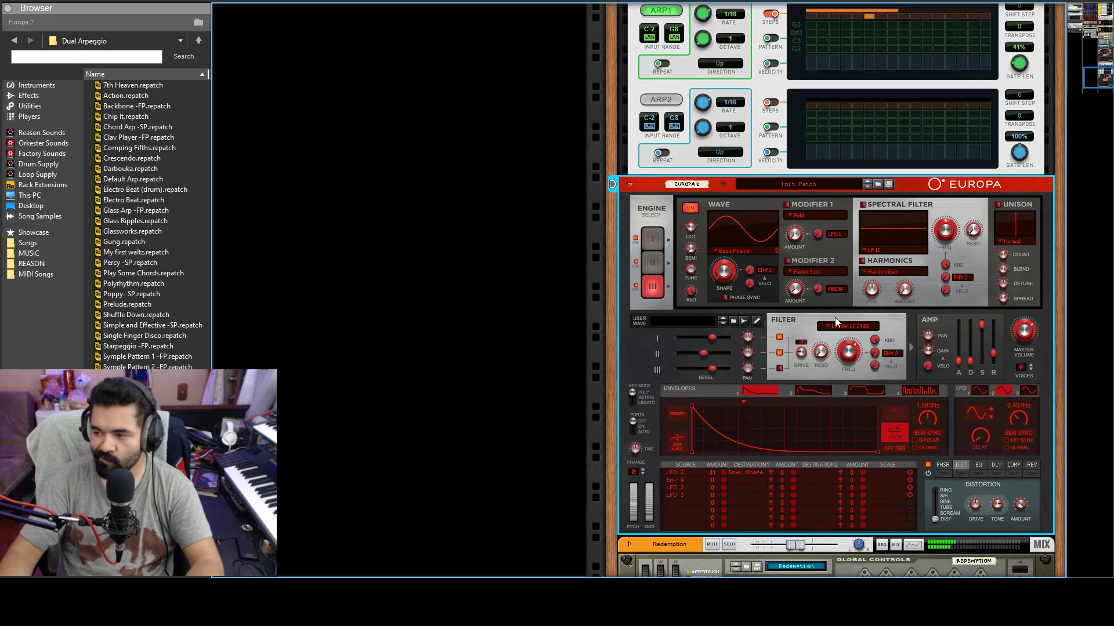
scroll(834, 318, down, 1)
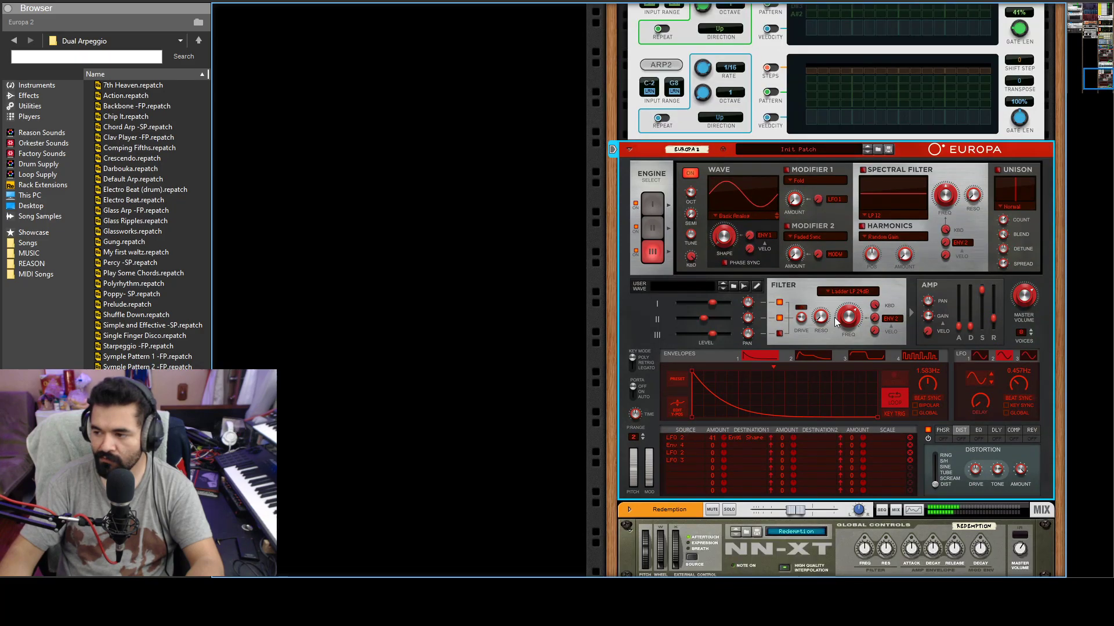
scroll(829, 308, up, 3)
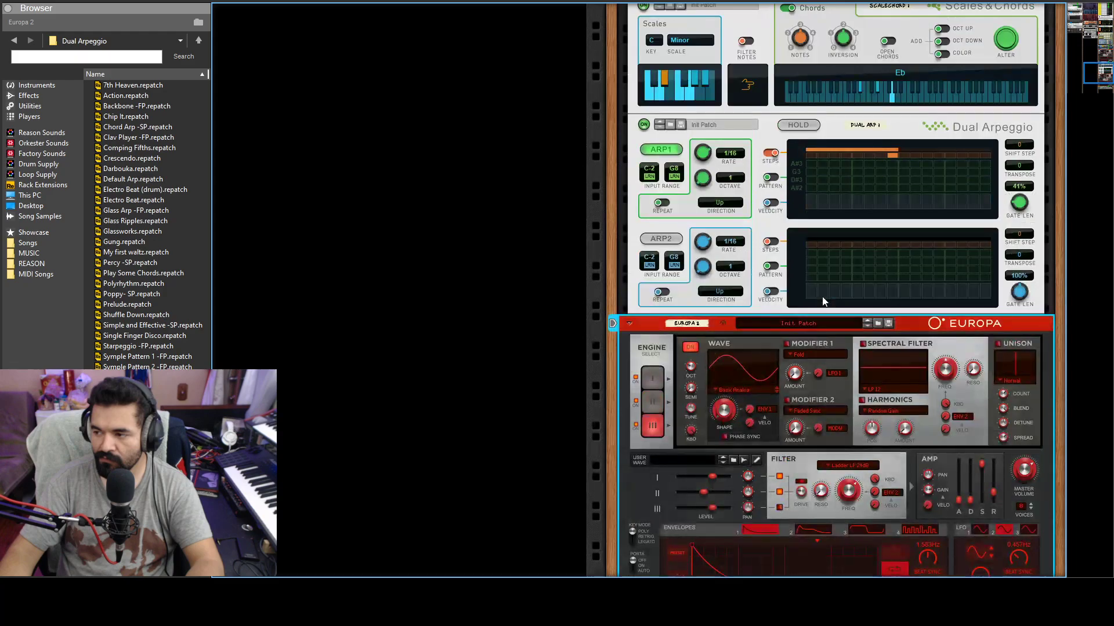
scroll(823, 297, down, 1)
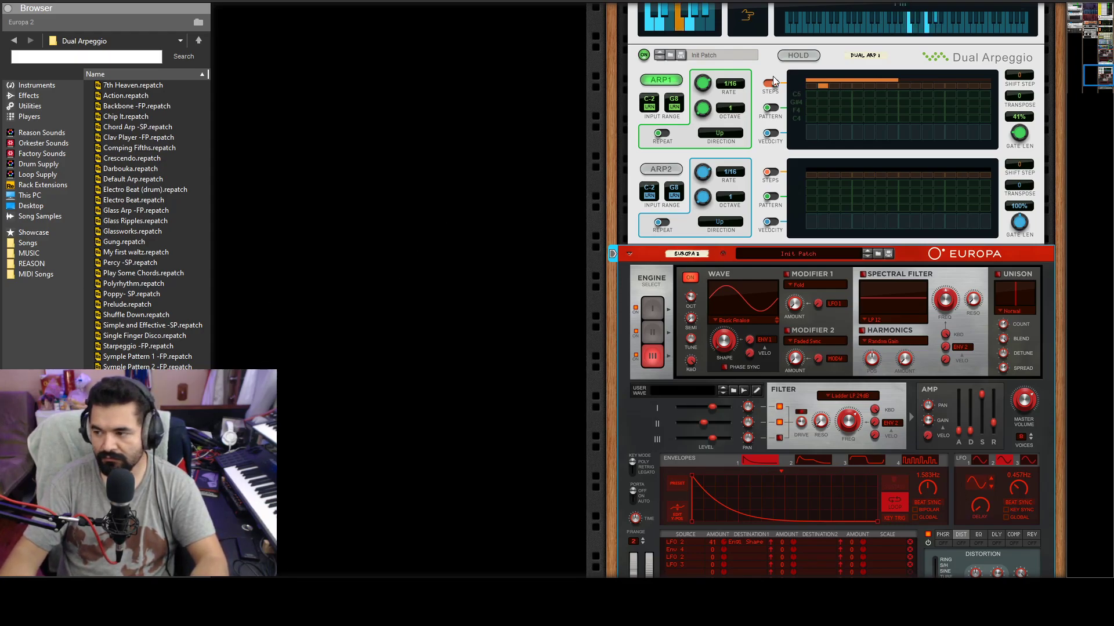
scroll(854, 186, up, 5)
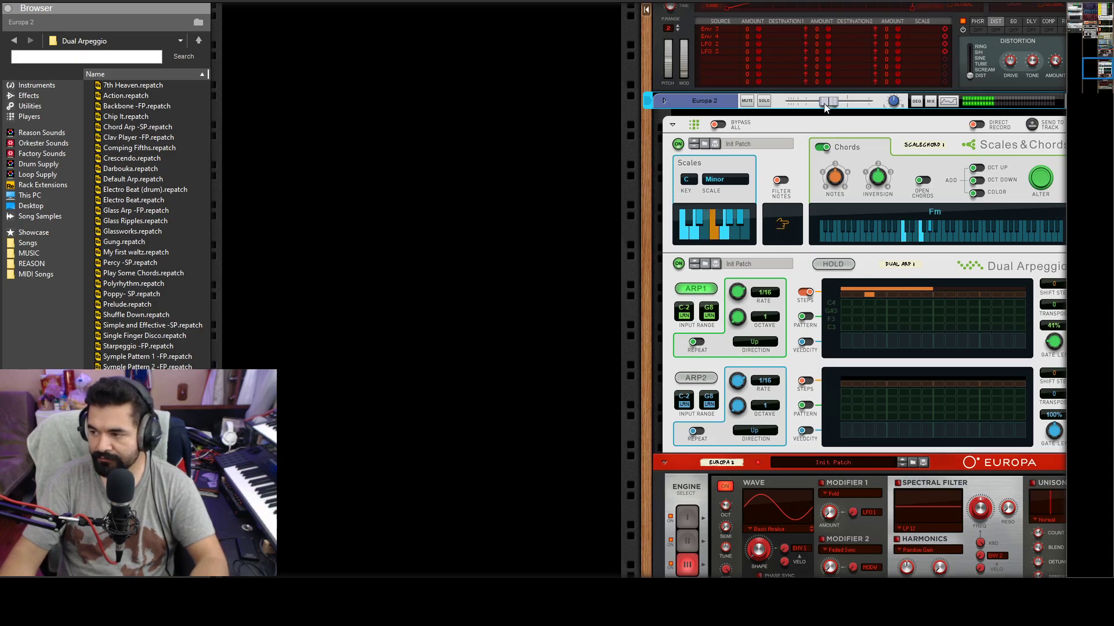
scroll(817, 180, down, 3)
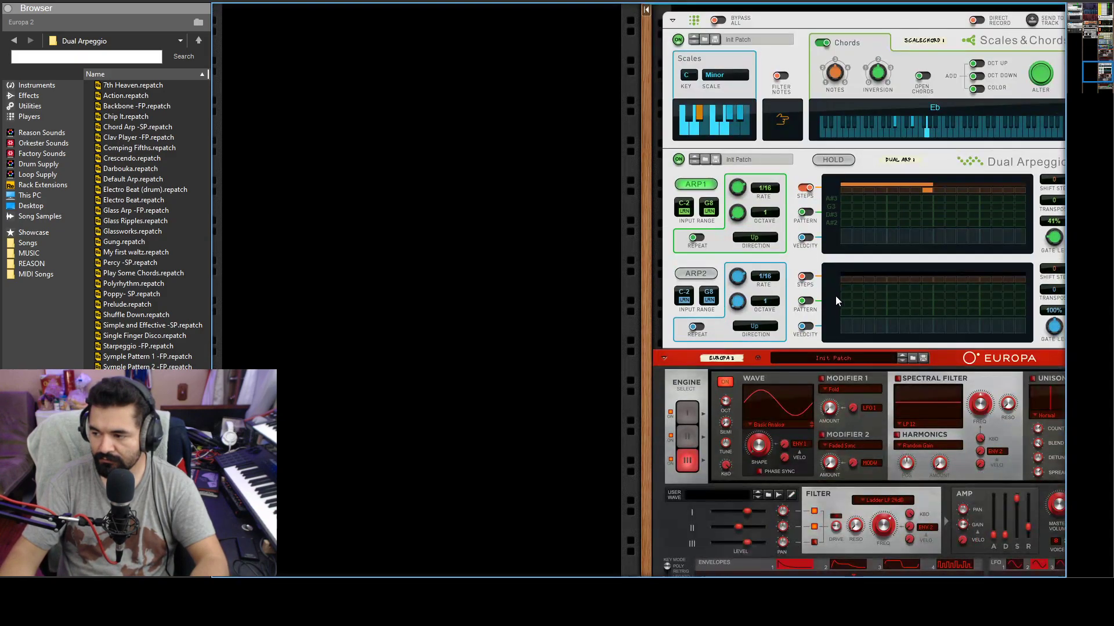
scroll(832, 301, down, 2)
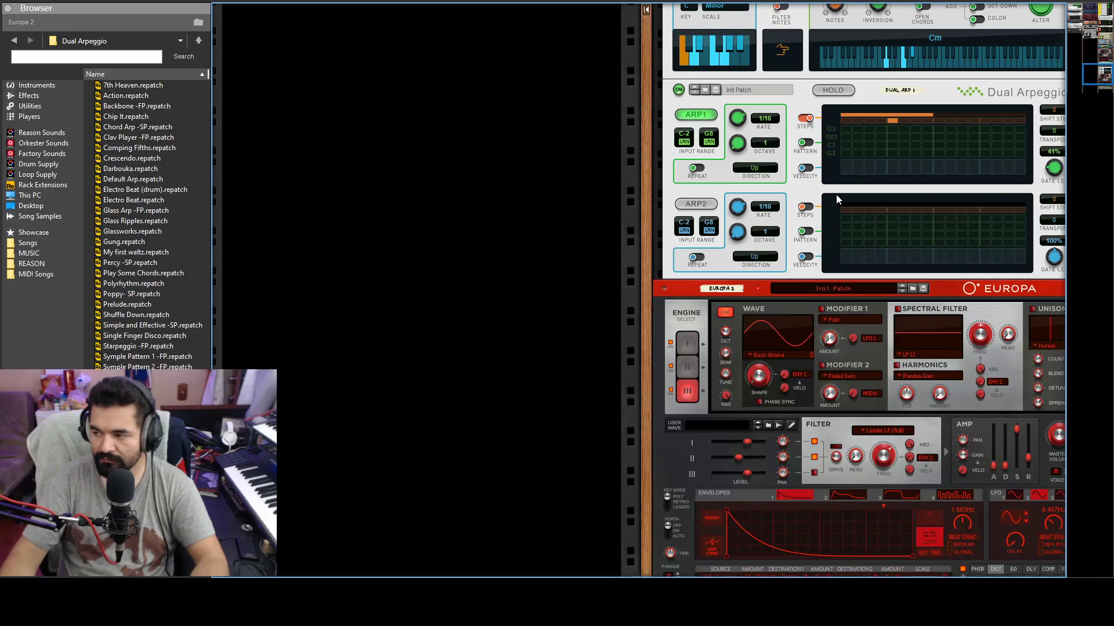
scroll(836, 194, right, 1)
scroll(831, 123, up, 2)
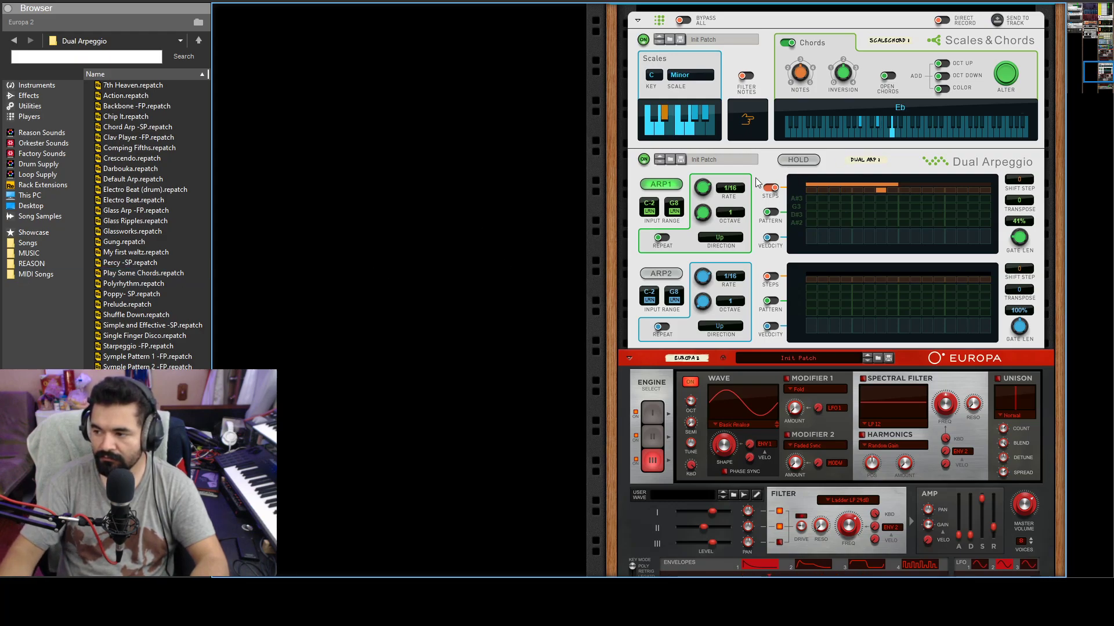
scroll(757, 182, down, 2)
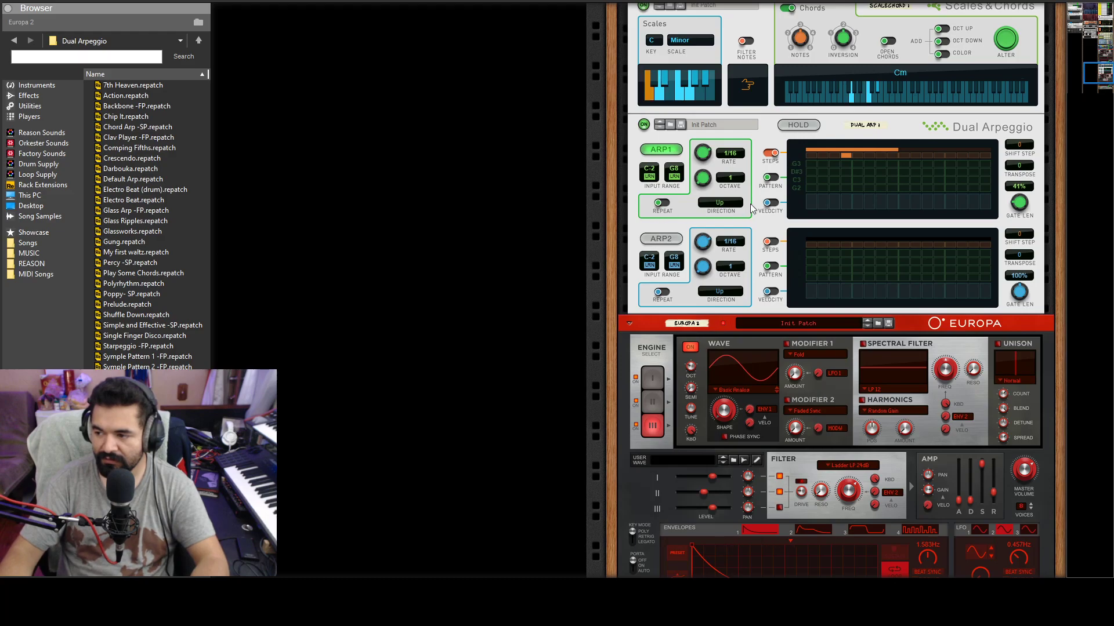
scroll(757, 186, up, 3)
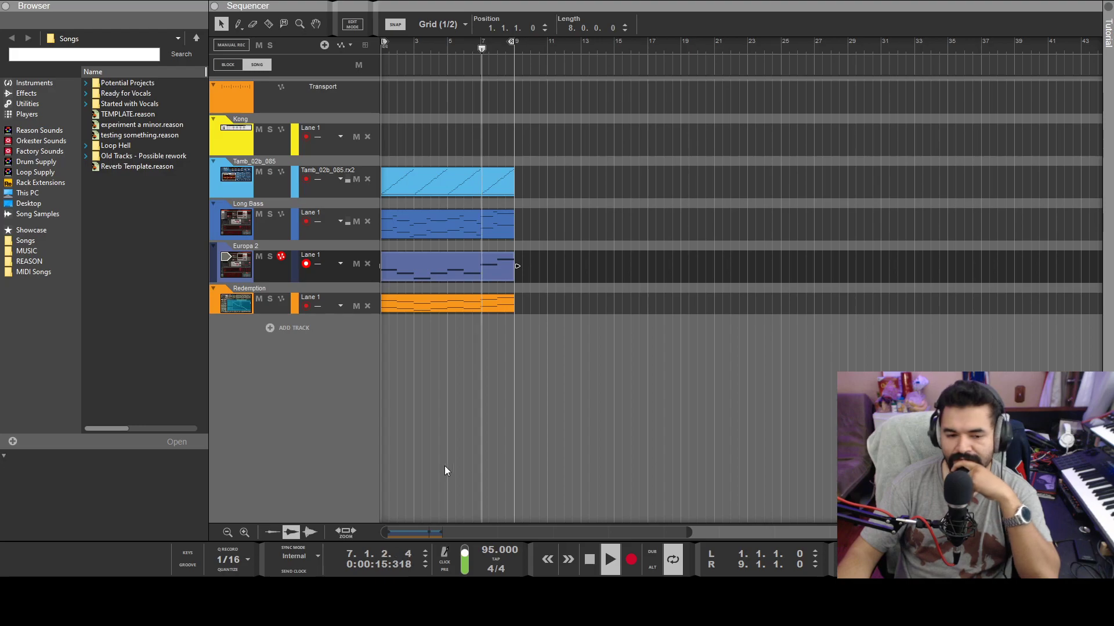
Stop playback and record the Europa 2 arpeggio onto a second lane from bar 1 to bar 9.
click(589, 558)
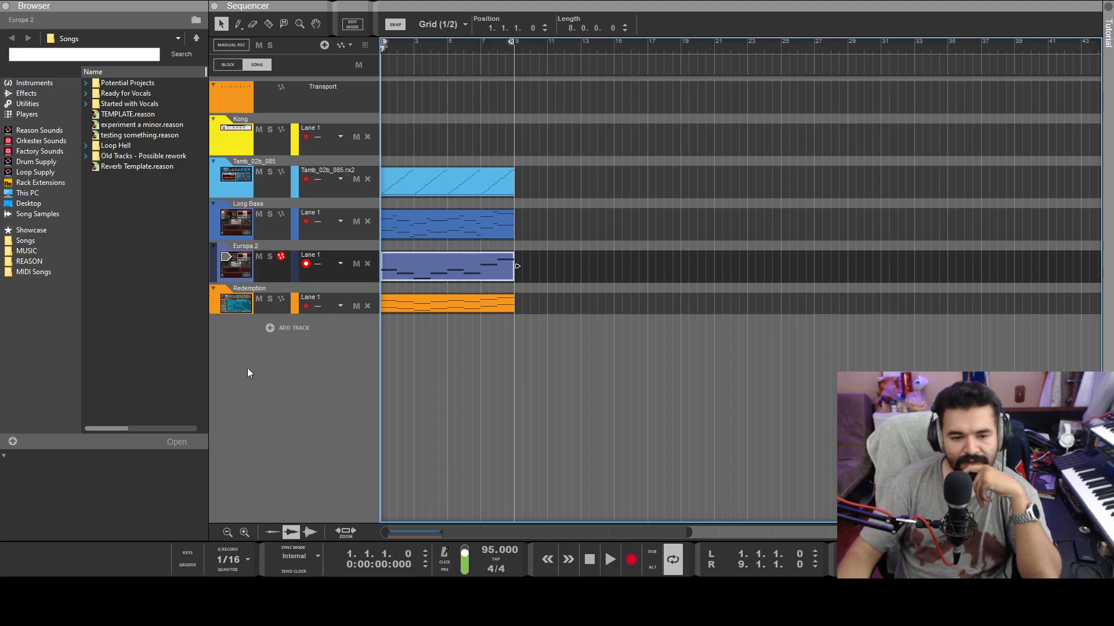
click(336, 415)
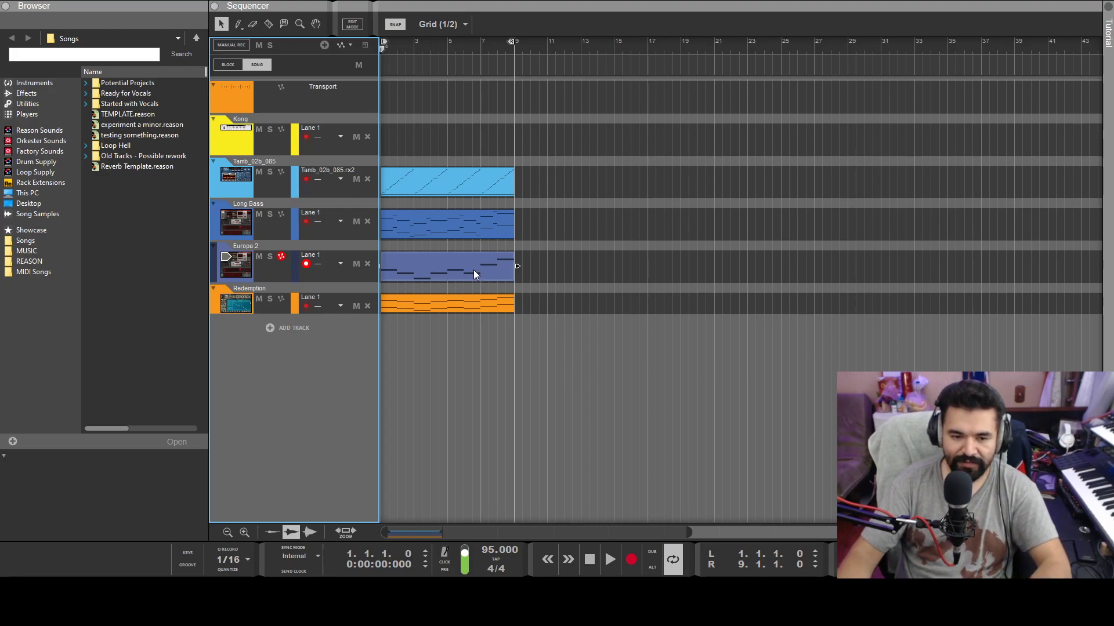
key(ctrl+Return)
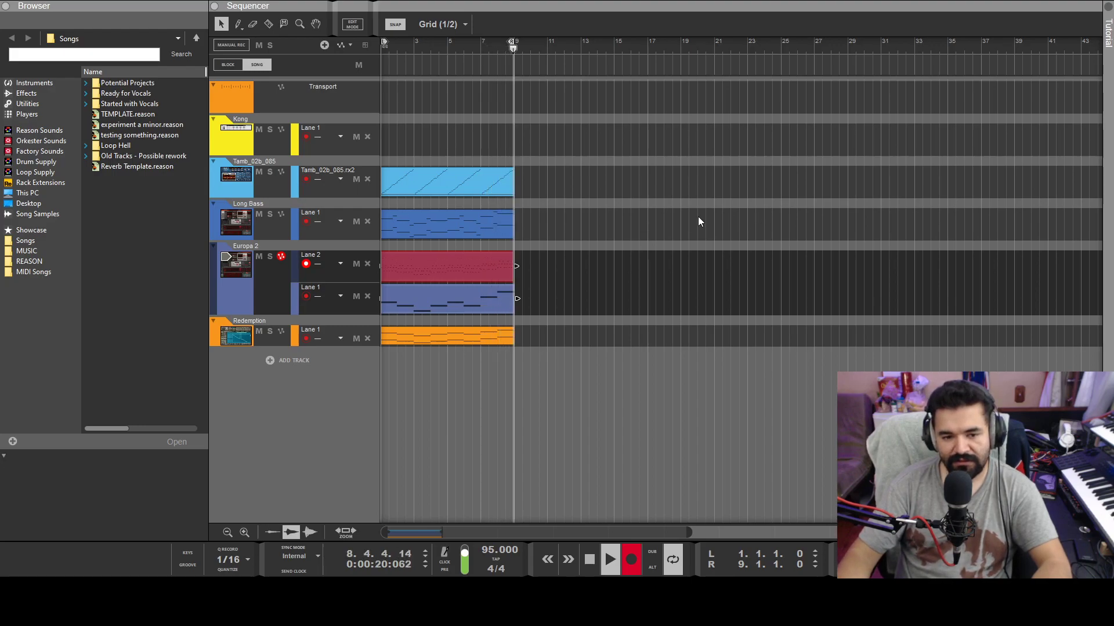
key(space)
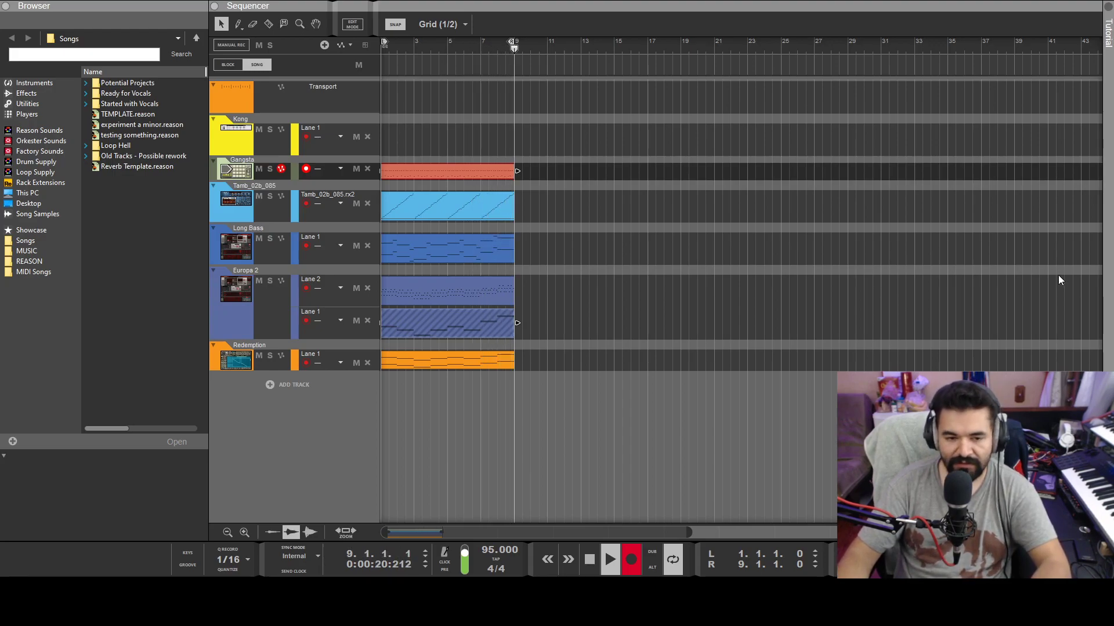
Finish recording the Gangsta drum track and delete all HH SEMI OPEN notes from its clip.
key(space)
click(402, 166)
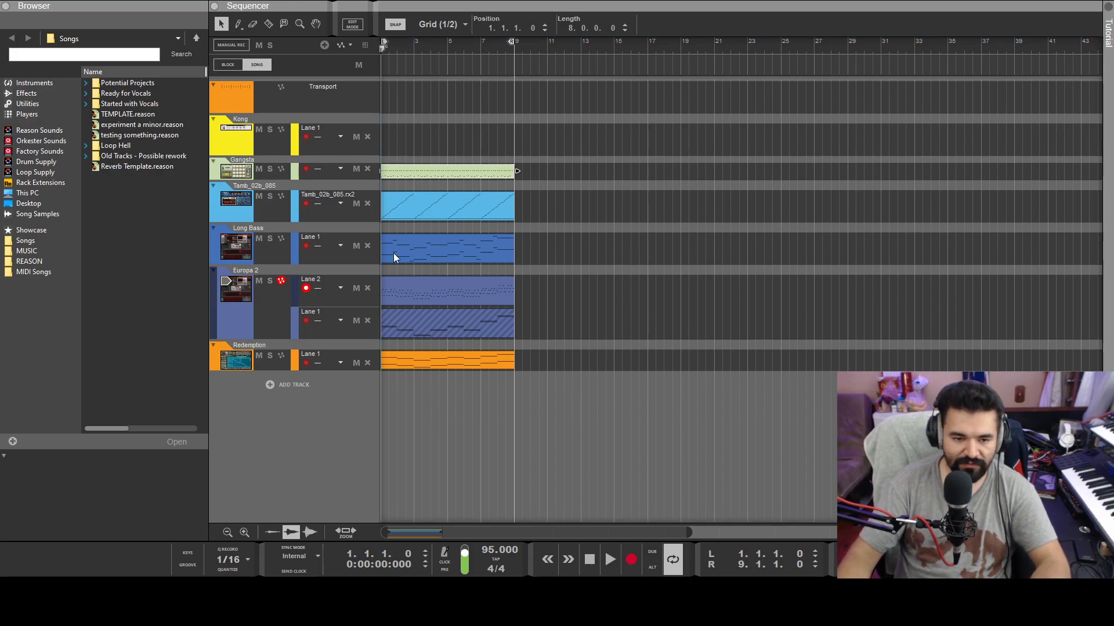
click(402, 168)
double_click(401, 171)
click(404, 367)
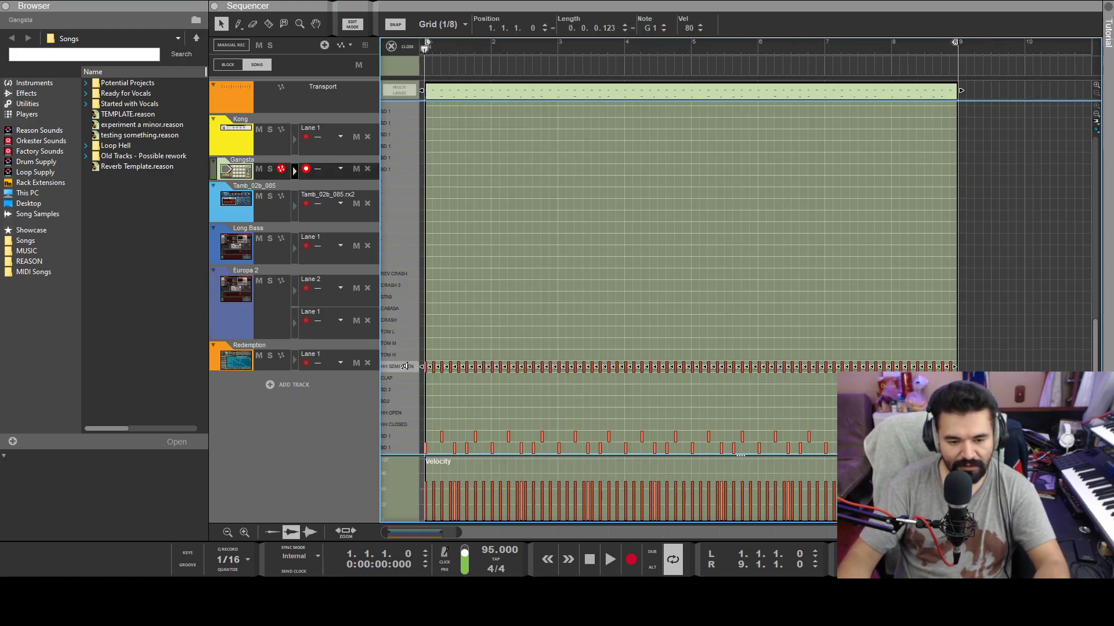
key(Delete)
click(347, 27)
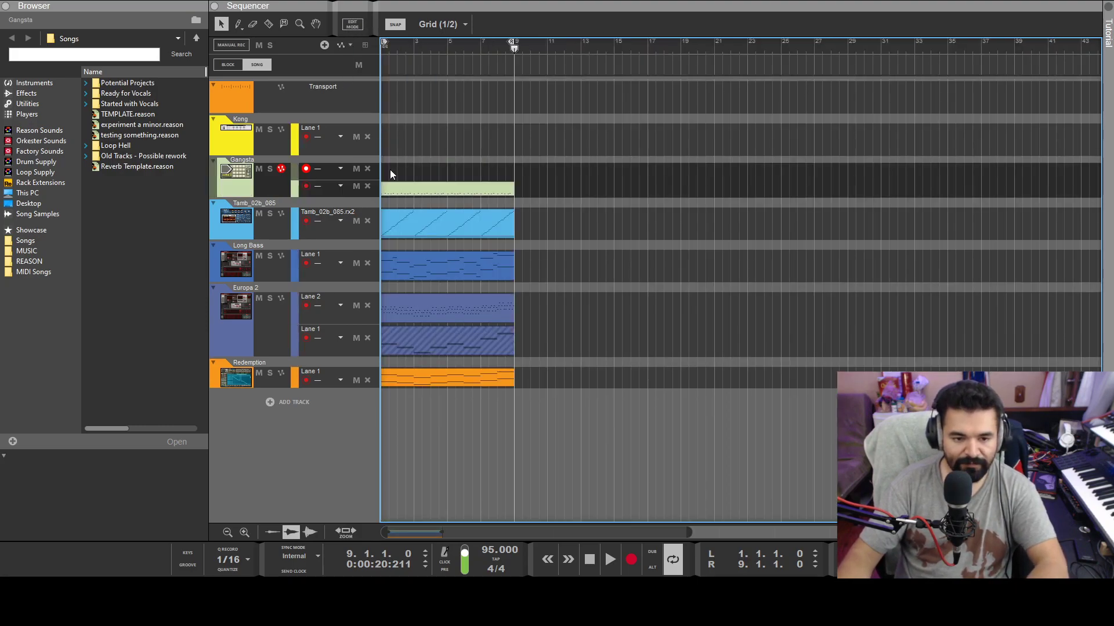
Draw an empty clip from bar 1 to bar 9 on the upper Gangsta lane and open it for editing.
drag(381, 171, 503, 170)
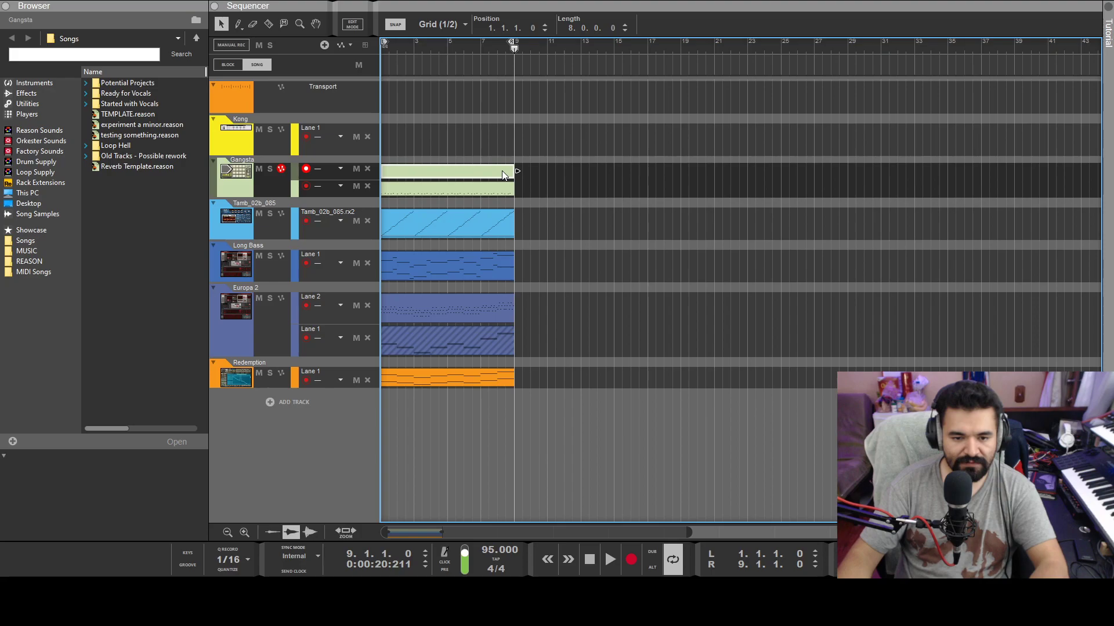
double_click(498, 171)
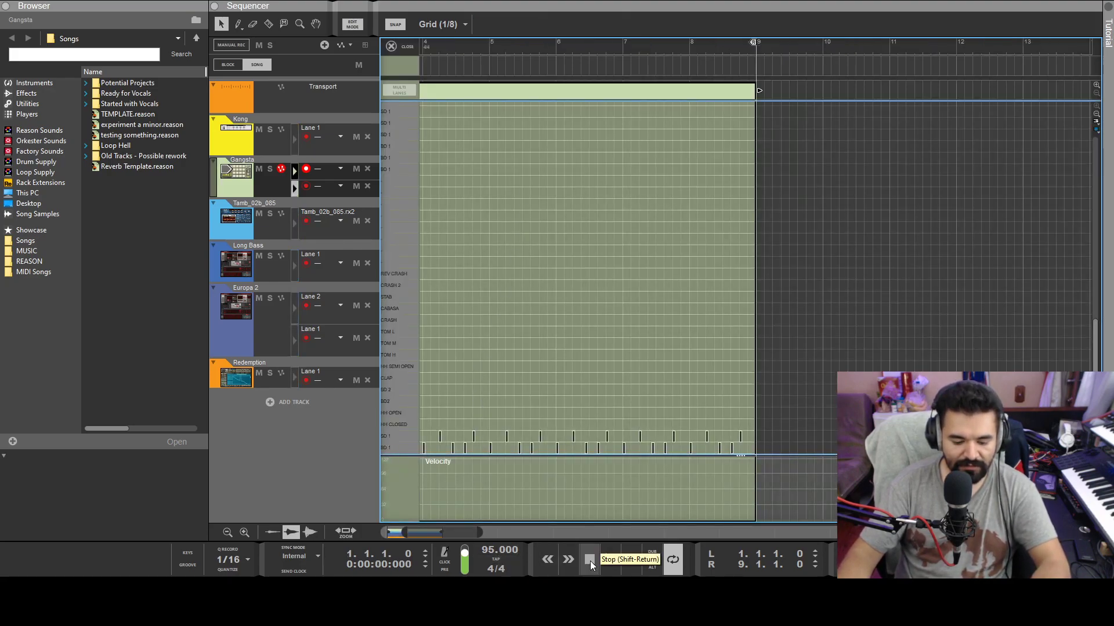
Paste the hi-hat notes into the clip on the Gangsta track's upper lane and close the note editor.
key(ctrl+v)
click(352, 24)
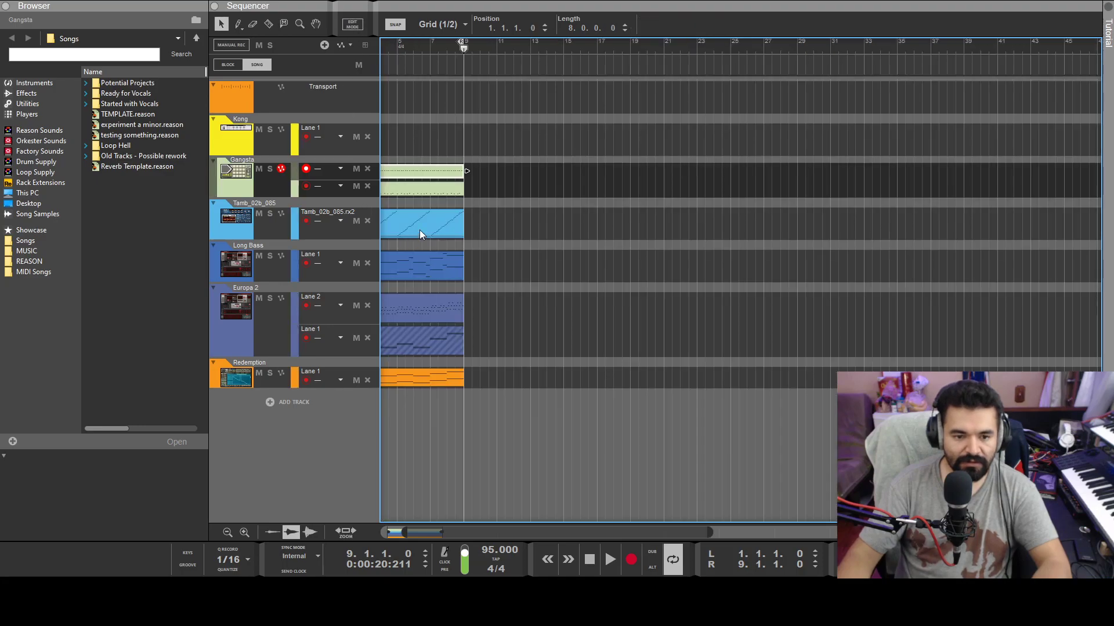
Remove the BD 1 kick notes from the Gangsta track's lower-lane clip and return the playhead to the song start.
double_click(415, 194)
click(395, 446)
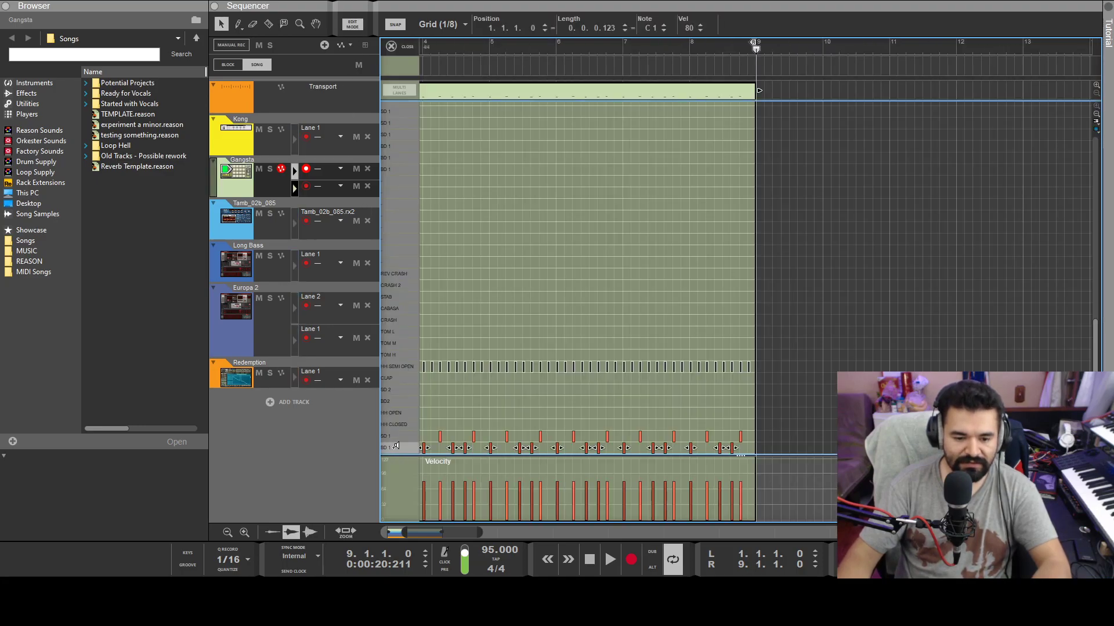
key(Delete)
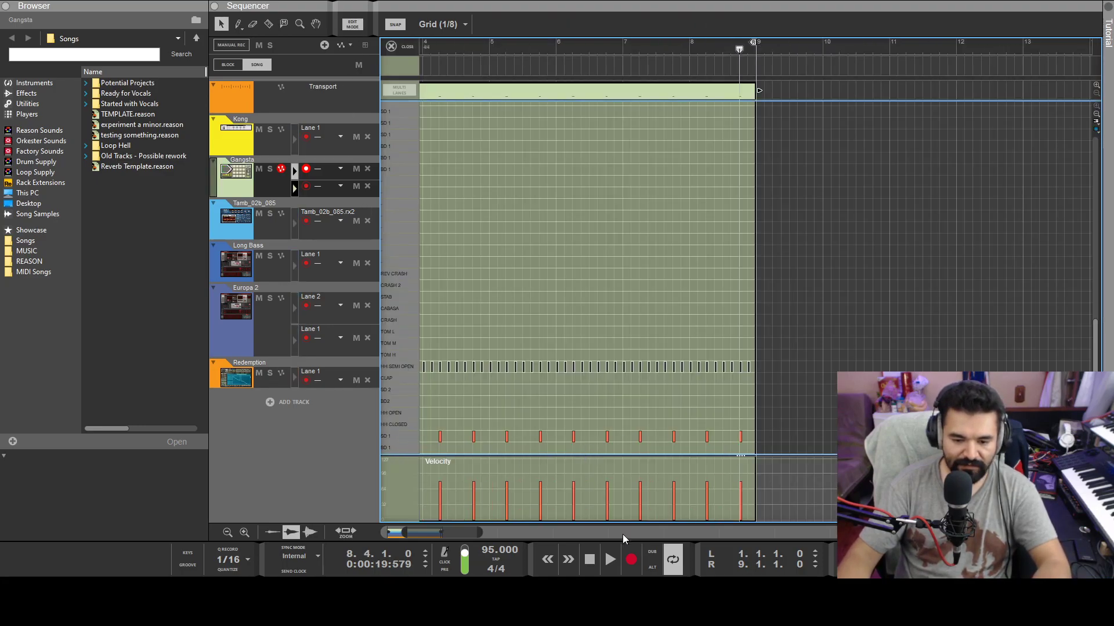
click(589, 559)
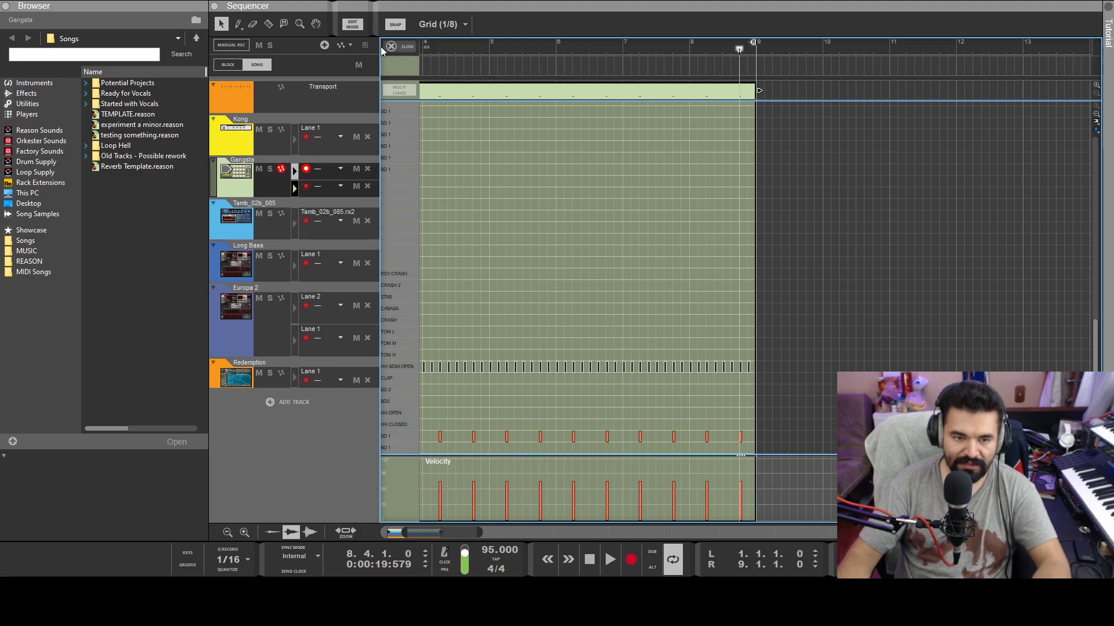
click(351, 25)
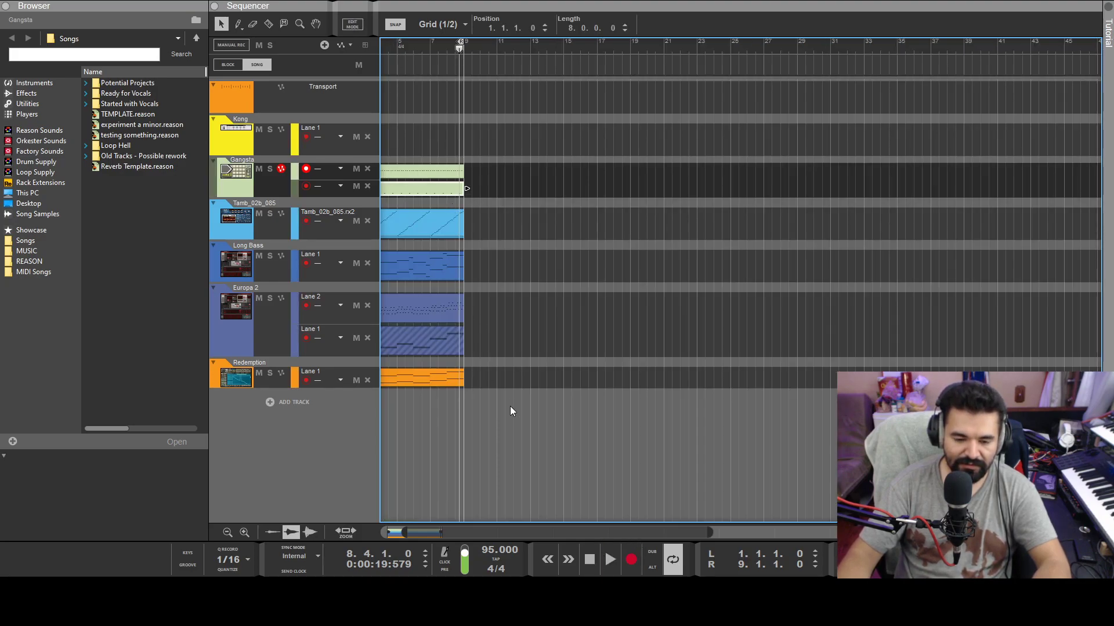
click(595, 561)
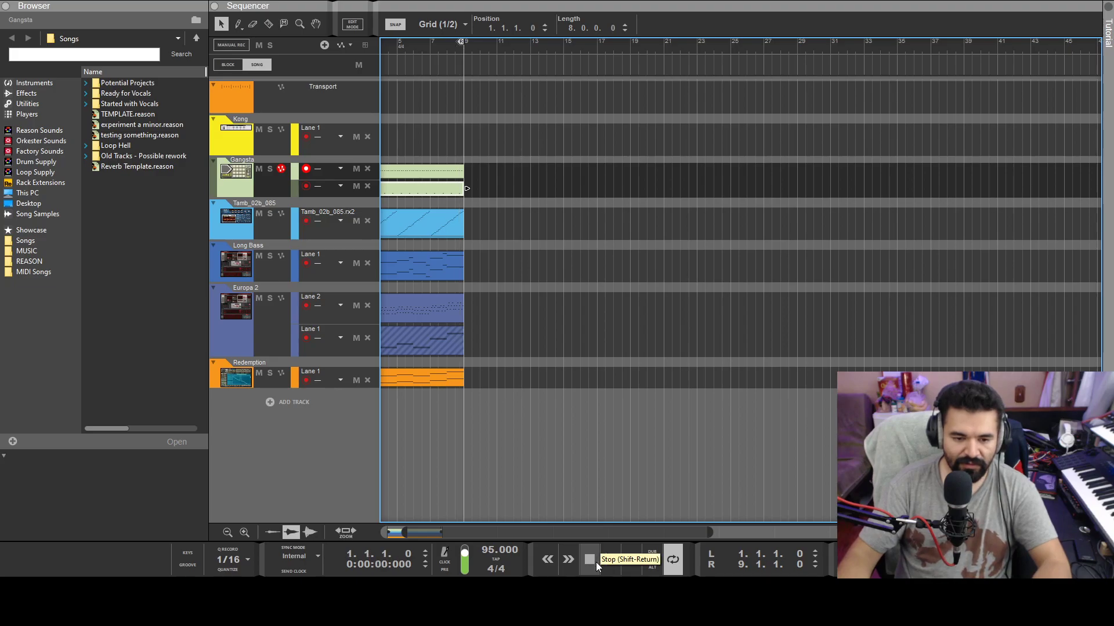
Add a third lane to the Gangsta track and draw an 8-bar clip from bar 1 in its bottom lane, beneath the hi-hat and snare clips.
key(comma)
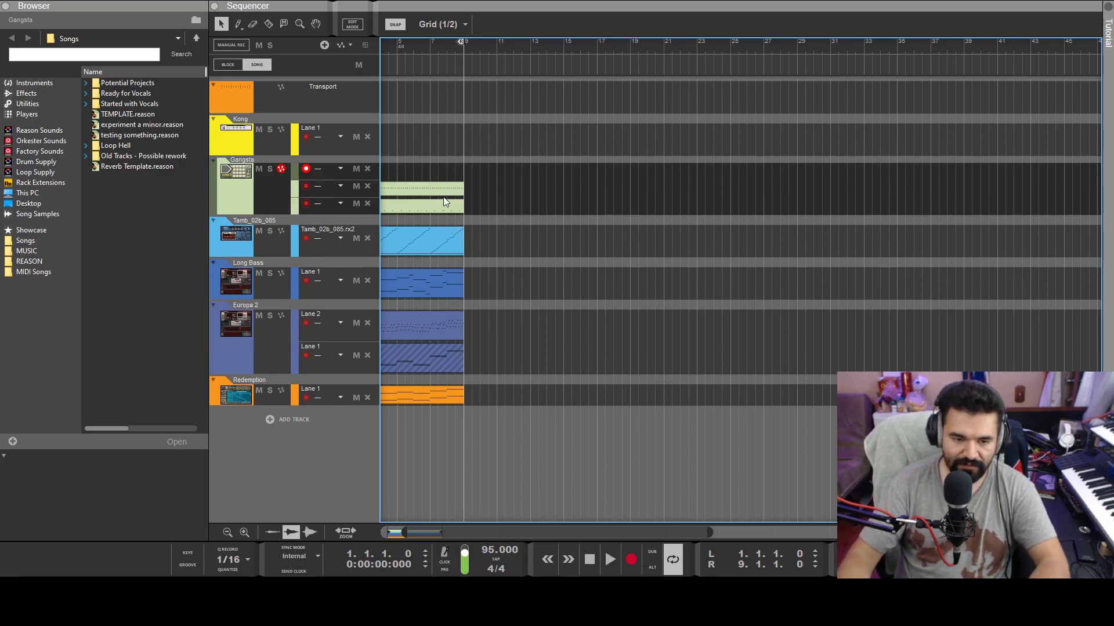
mouse_move(427, 188)
mouse_down()
mouse_move(426, 175)
mouse_move(426, 198)
mouse_up()
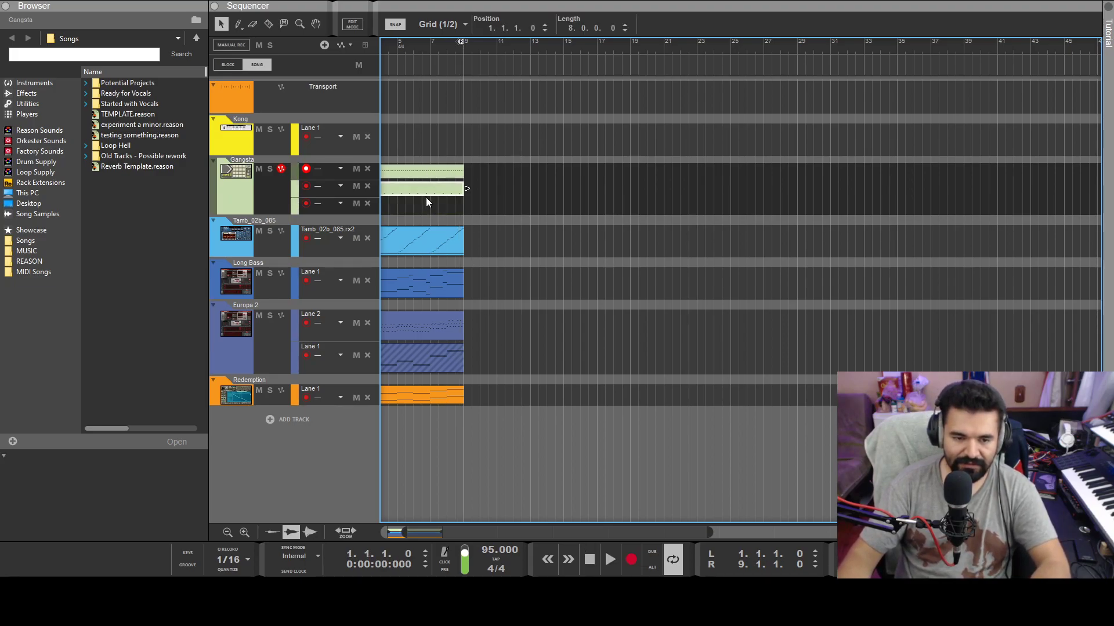
scroll(398, 510, left, 3)
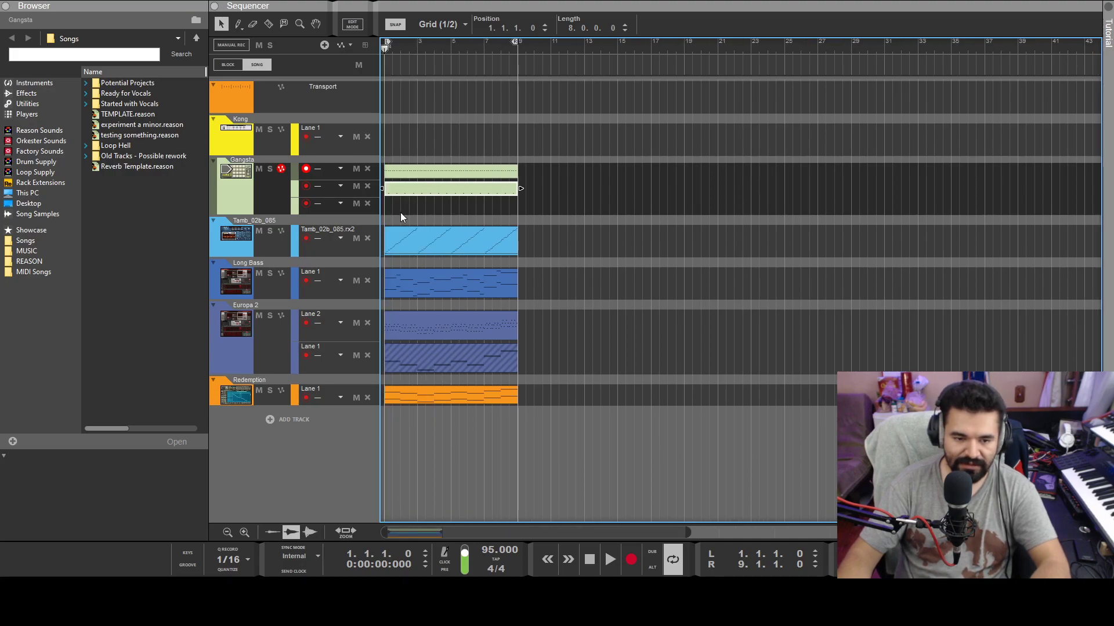
click(387, 203)
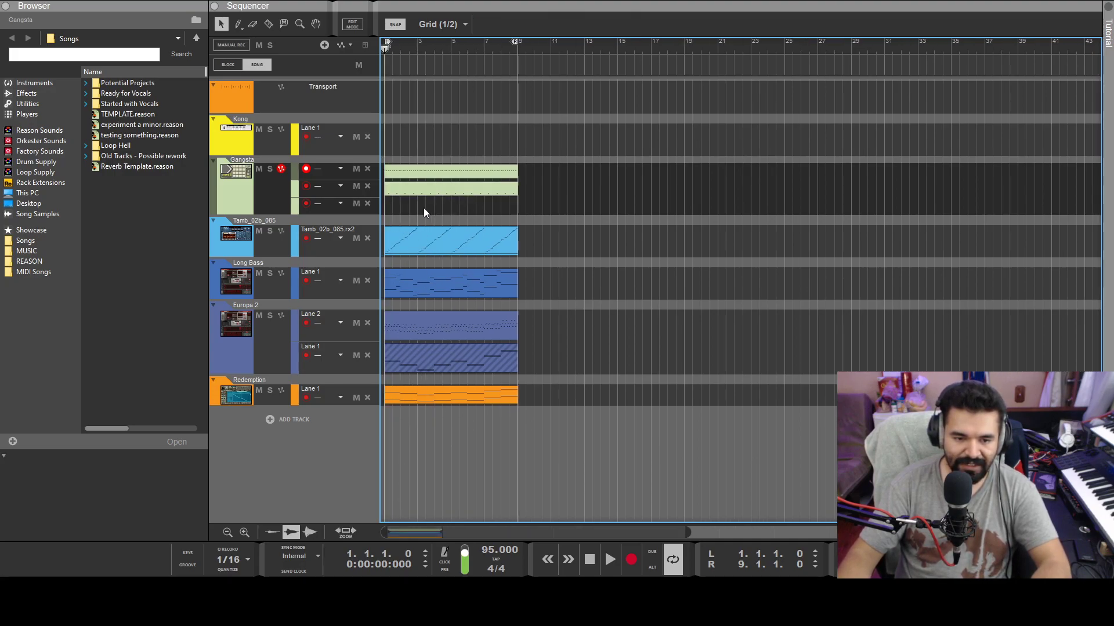
mouse_move(388, 204)
mouse_down()
mouse_move(513, 206)
mouse_move(503, 206)
mouse_up()
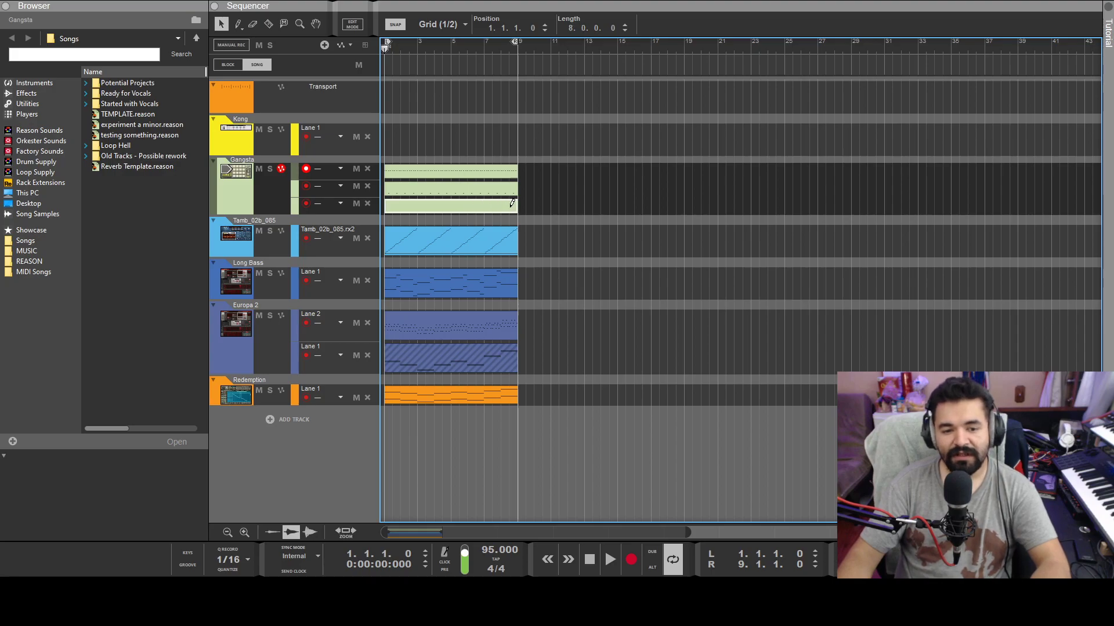
Paste the BD 1 kick notes into the new bottom-lane clip at bar 1 and return to the arrangement.
double_click(502, 207)
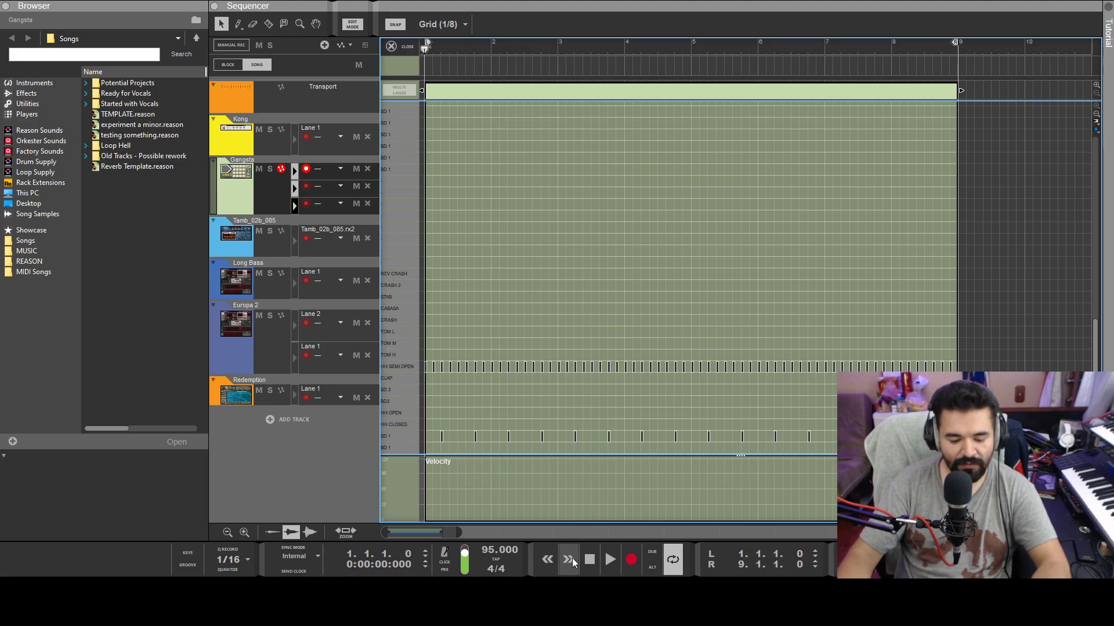
key(ctrl+v)
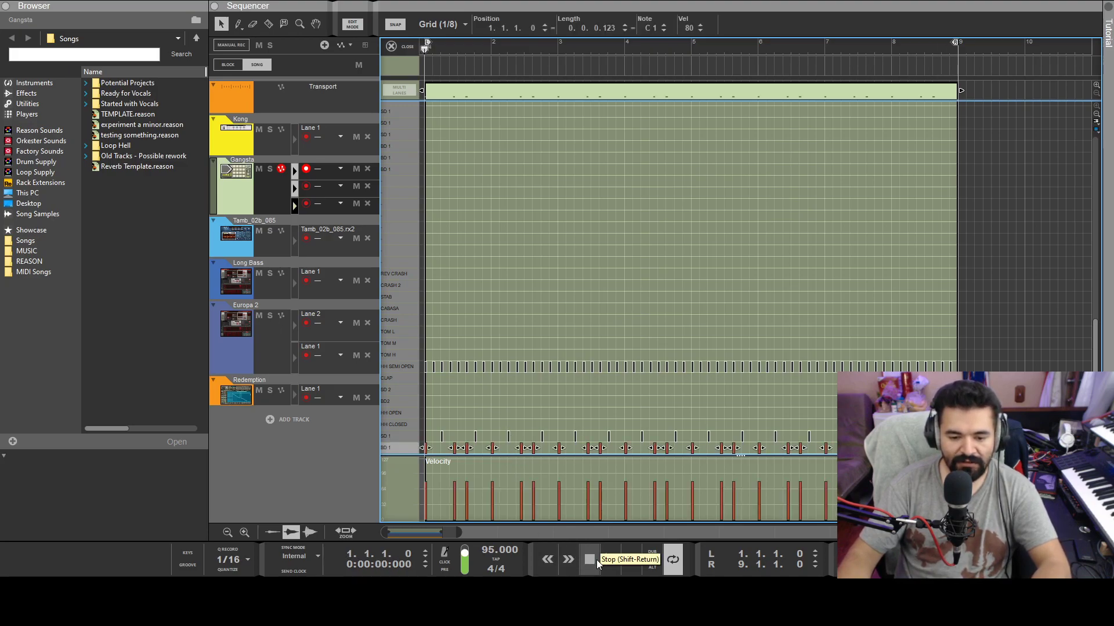
click(440, 201)
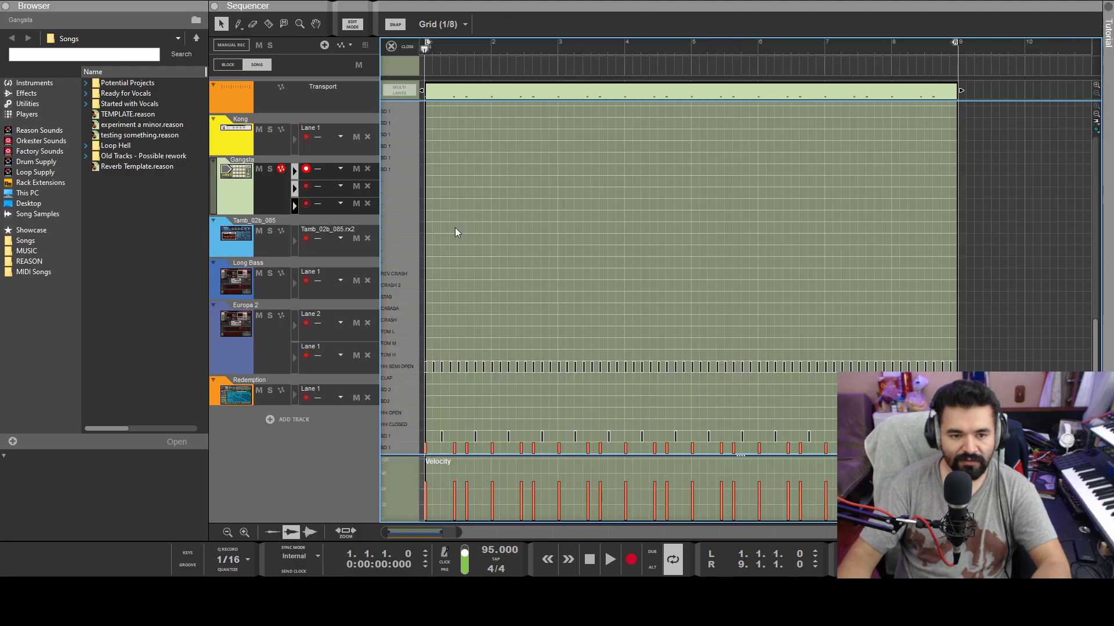
click(352, 24)
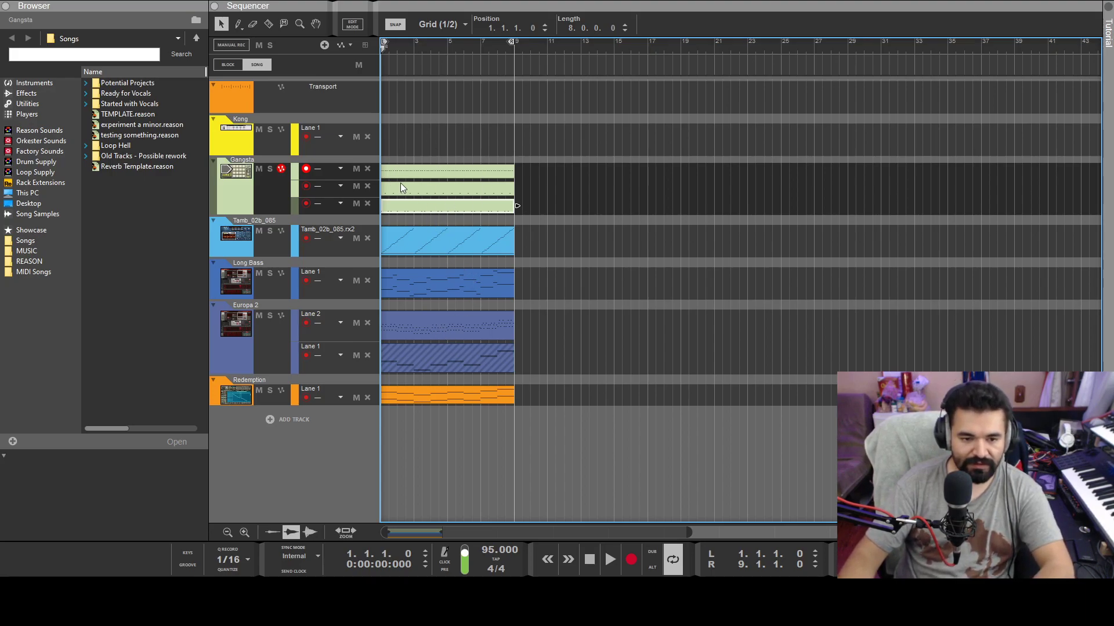
Audition the Gangsta track in solo, muting and unmuting its upper two lanes during playback, and clear the solo.
drag(552, 123, 384, 206)
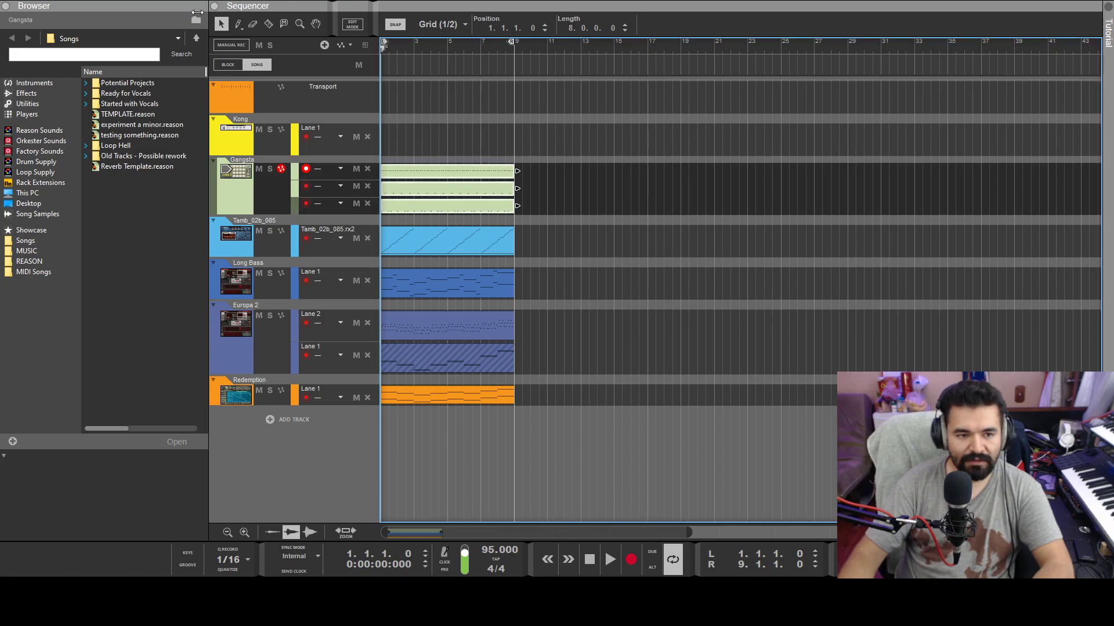
click(444, 158)
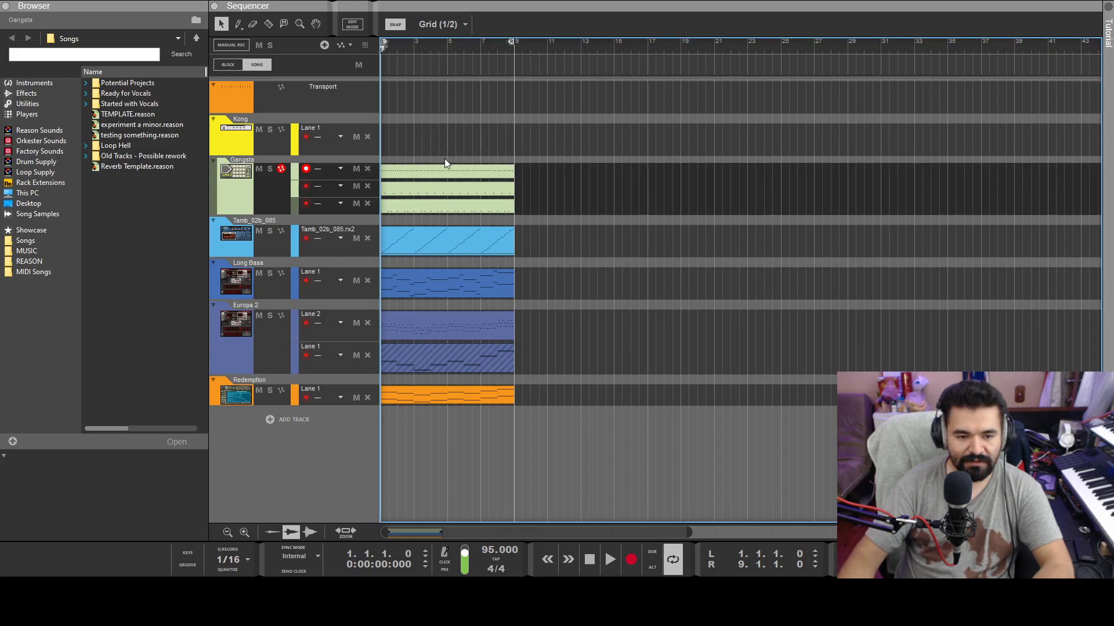
click(270, 169)
key(space)
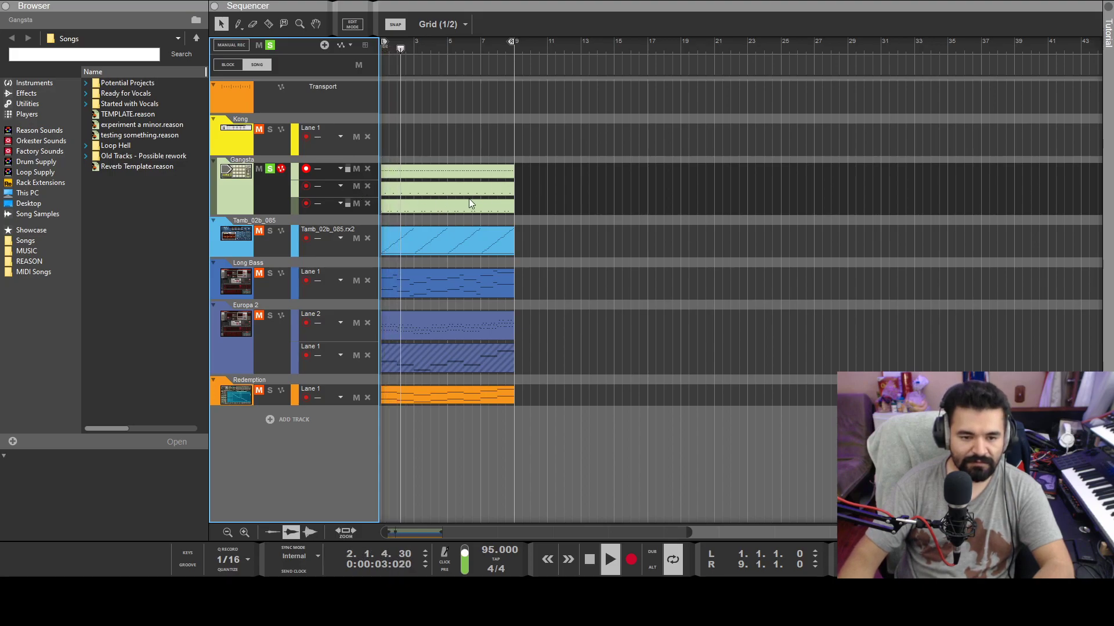
click(356, 168)
click(357, 186)
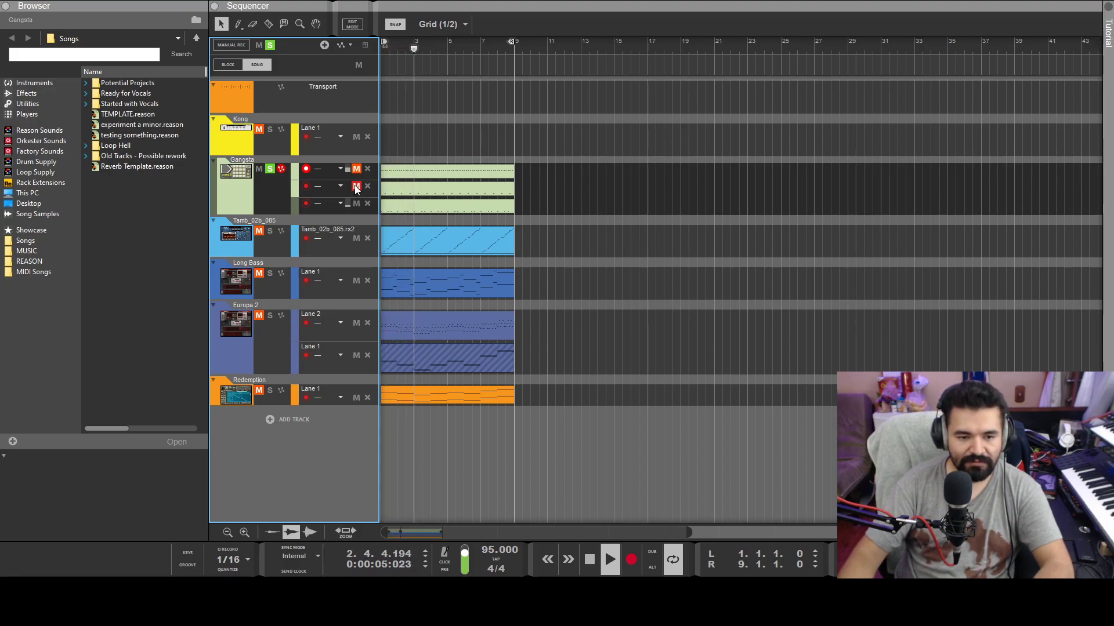
click(356, 185)
click(356, 168)
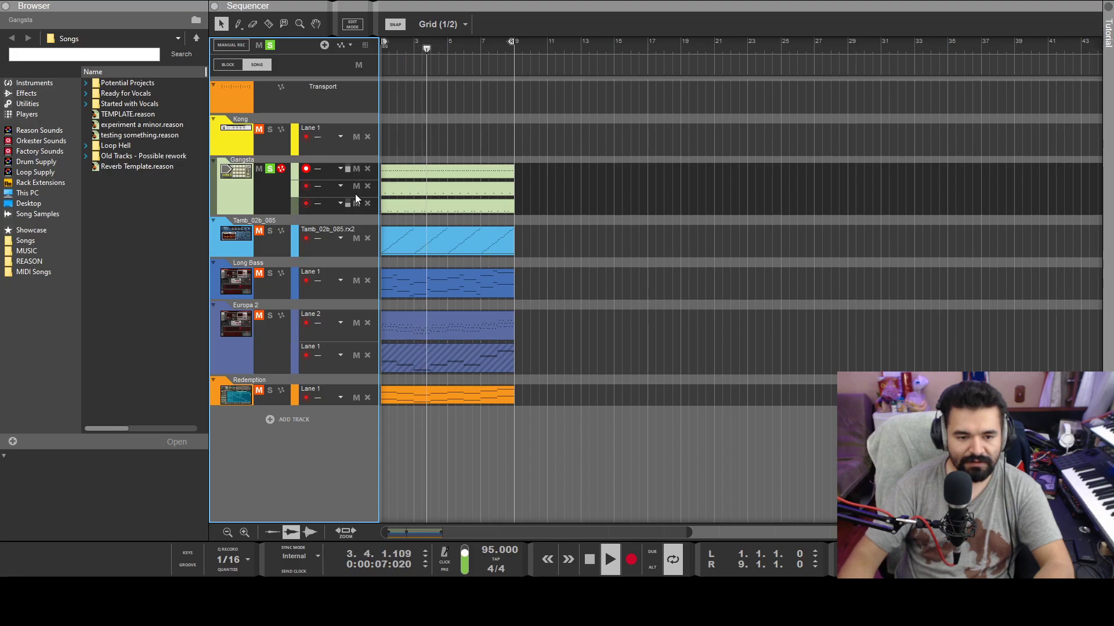
key(space)
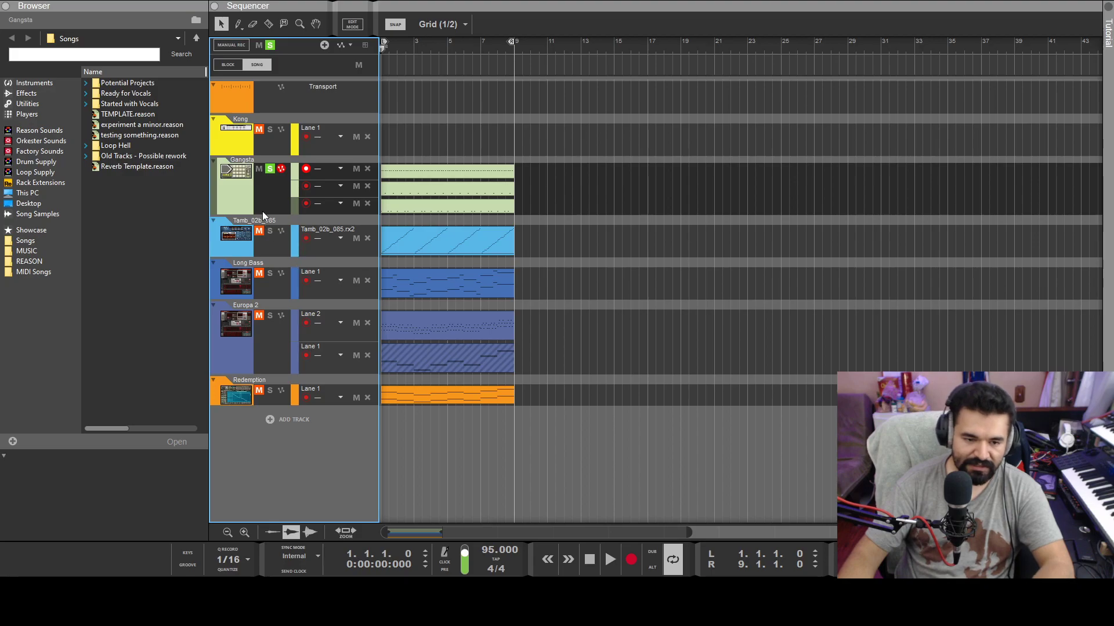
click(266, 171)
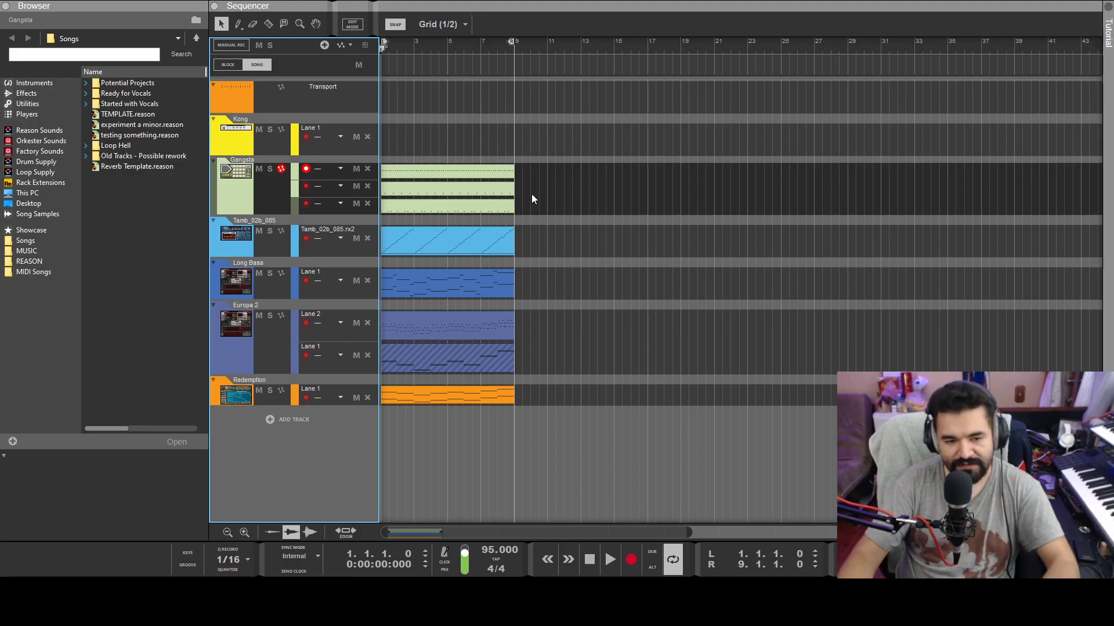
click(598, 338)
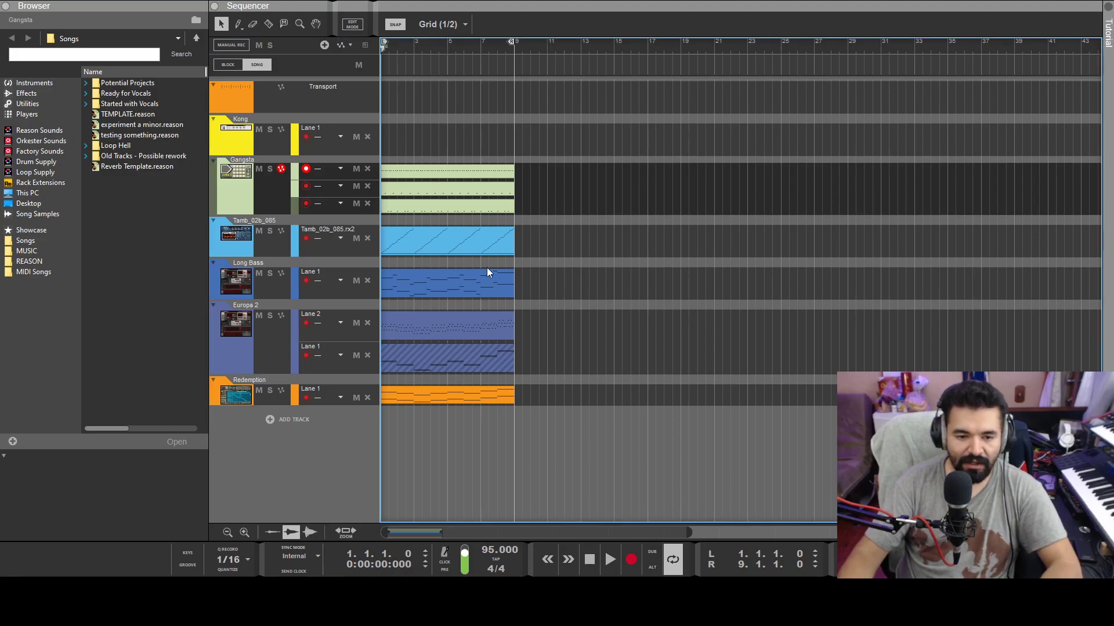
Set the loop region's left locator to bar 9 and right locator to bar 17.
drag(563, 124, 429, 209)
drag(383, 47, 574, 45)
drag(520, 44, 719, 37)
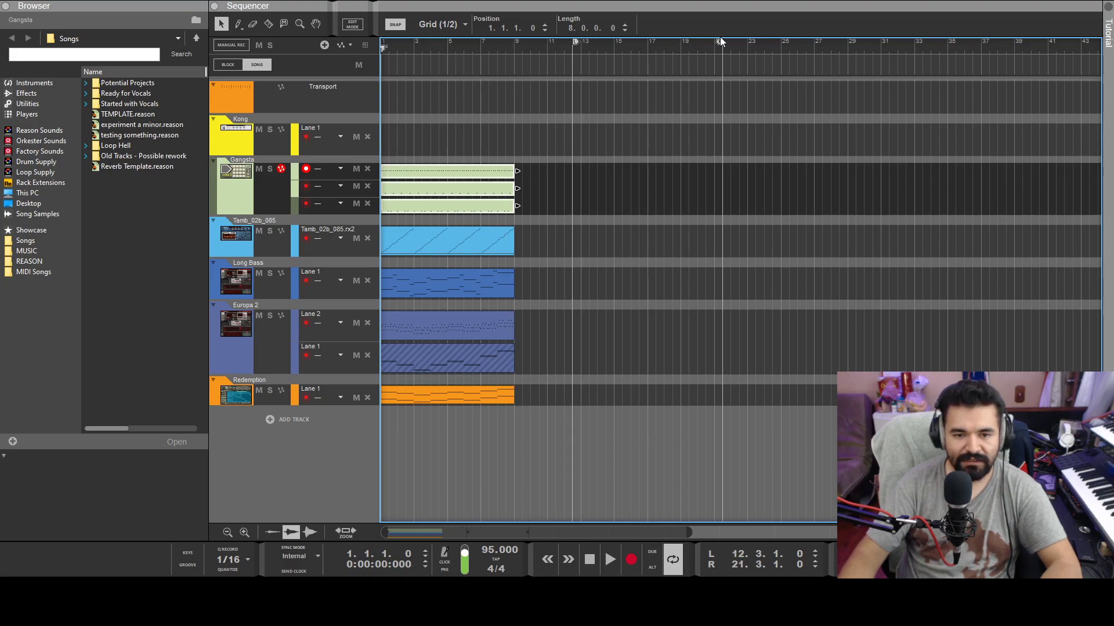
drag(573, 43, 518, 48)
drag(715, 39, 645, 55)
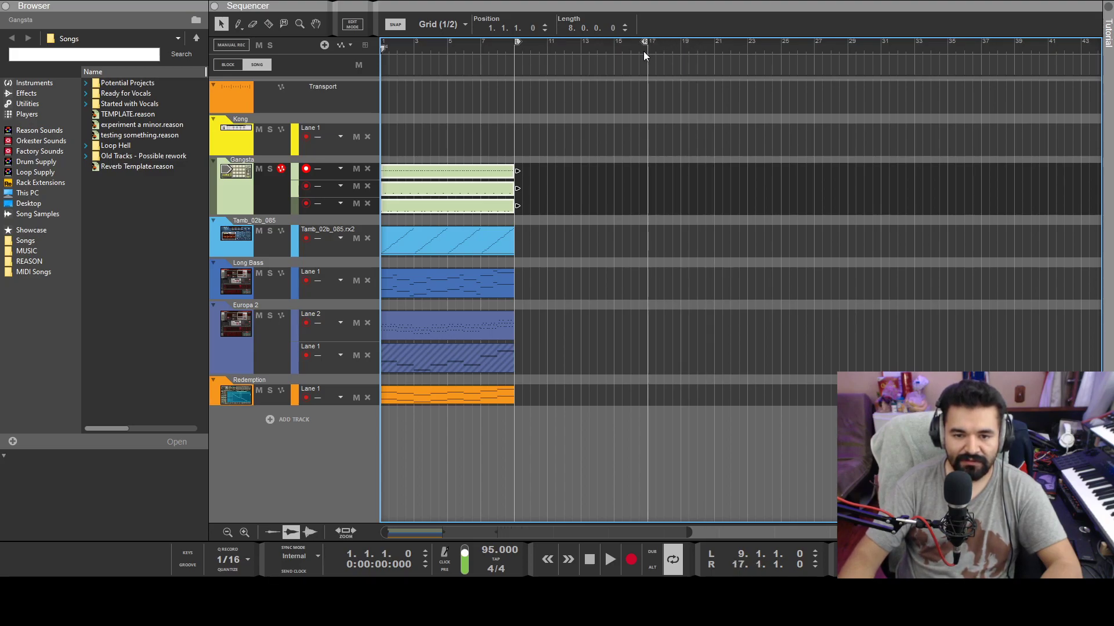
Extend the Gangsta hi-hat and snare parts through bar 17 with copied clips, leaving a new empty lane above them.
click(652, 172)
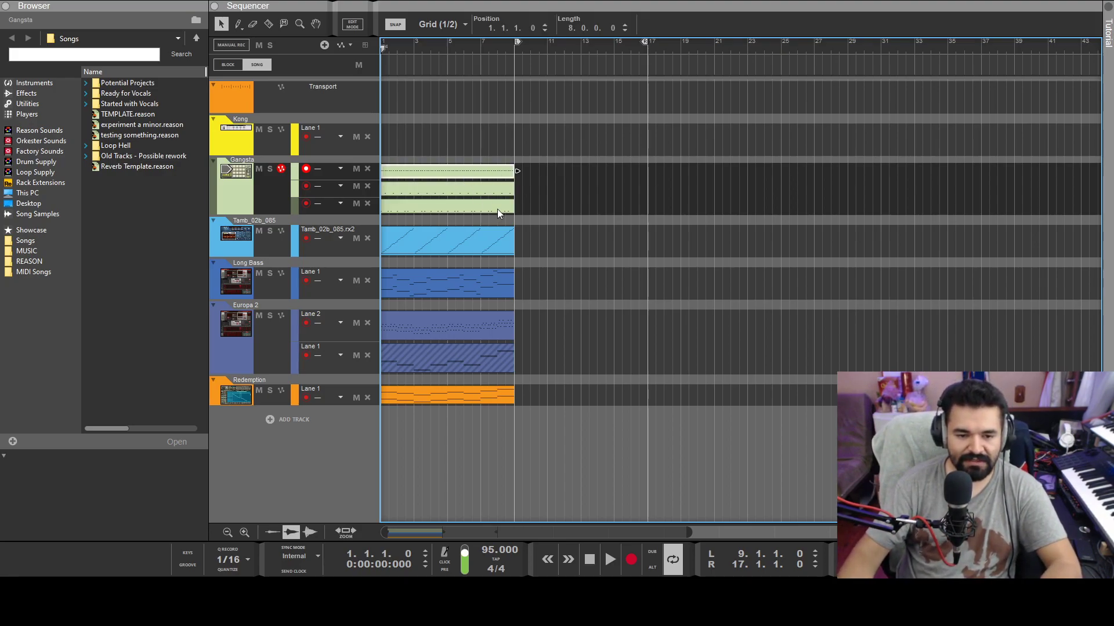
drag(448, 189, 579, 196)
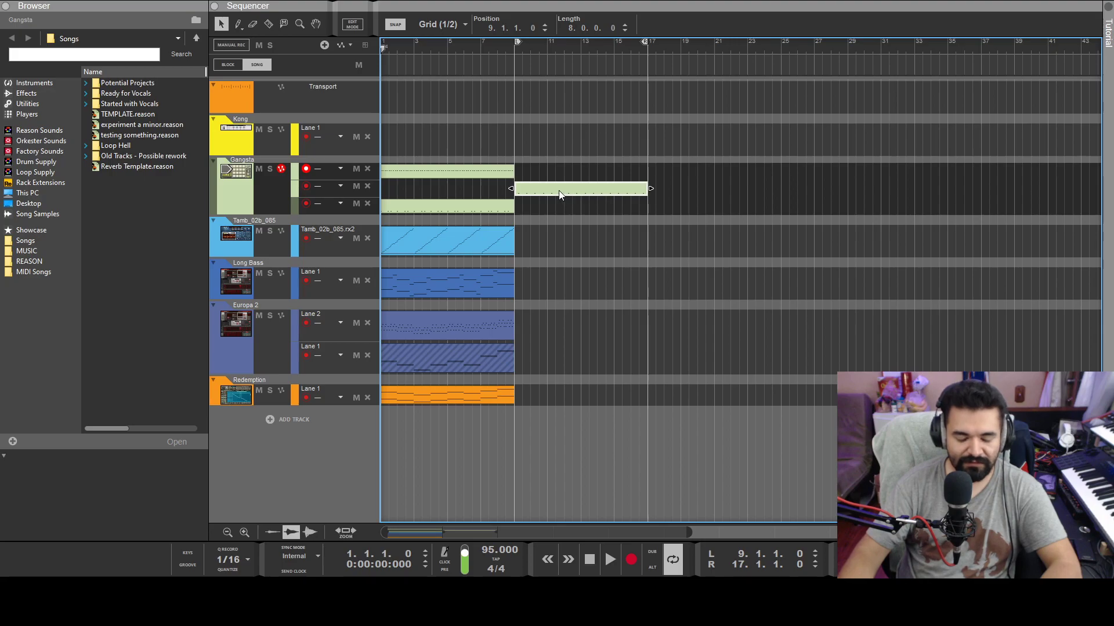
click(555, 179)
drag(481, 195, 614, 191)
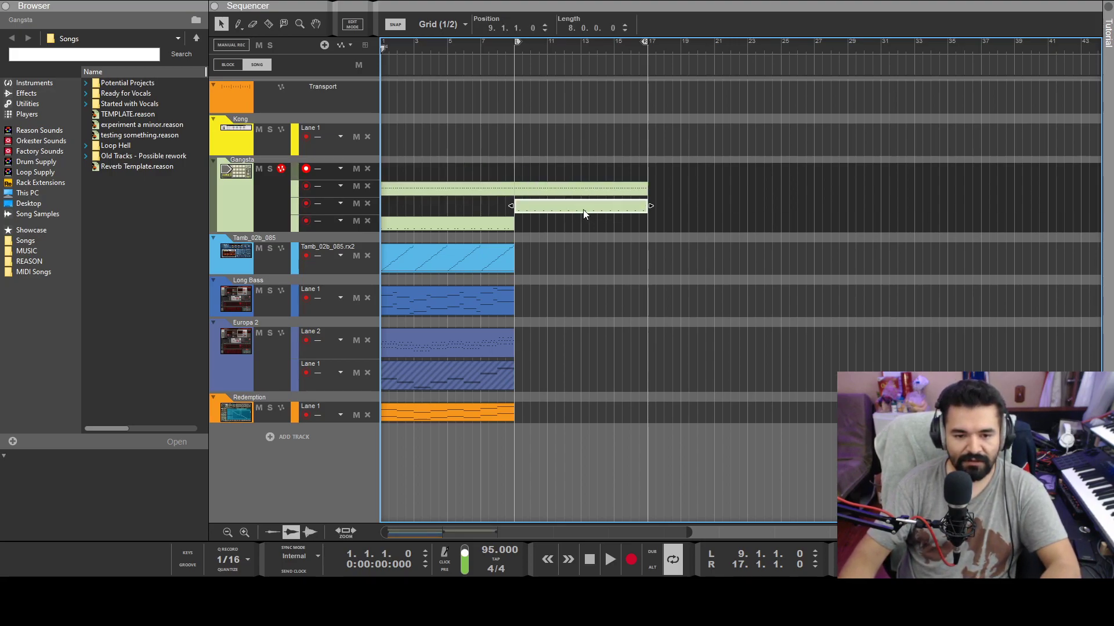
double_click(583, 210)
click(352, 24)
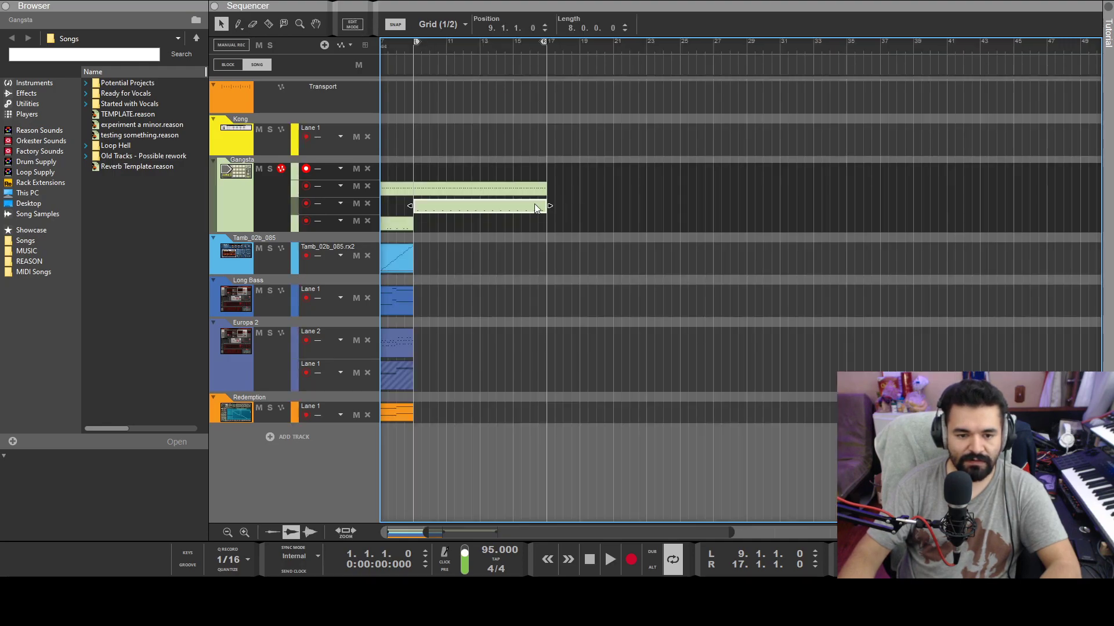
drag(435, 532, 406, 532)
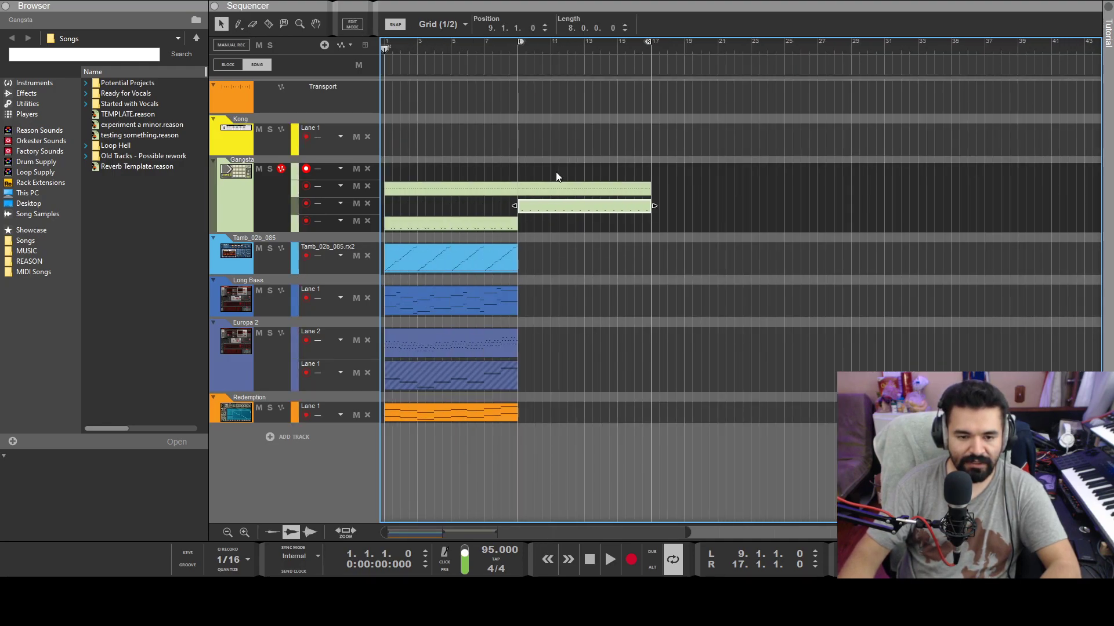
drag(544, 208, 436, 207)
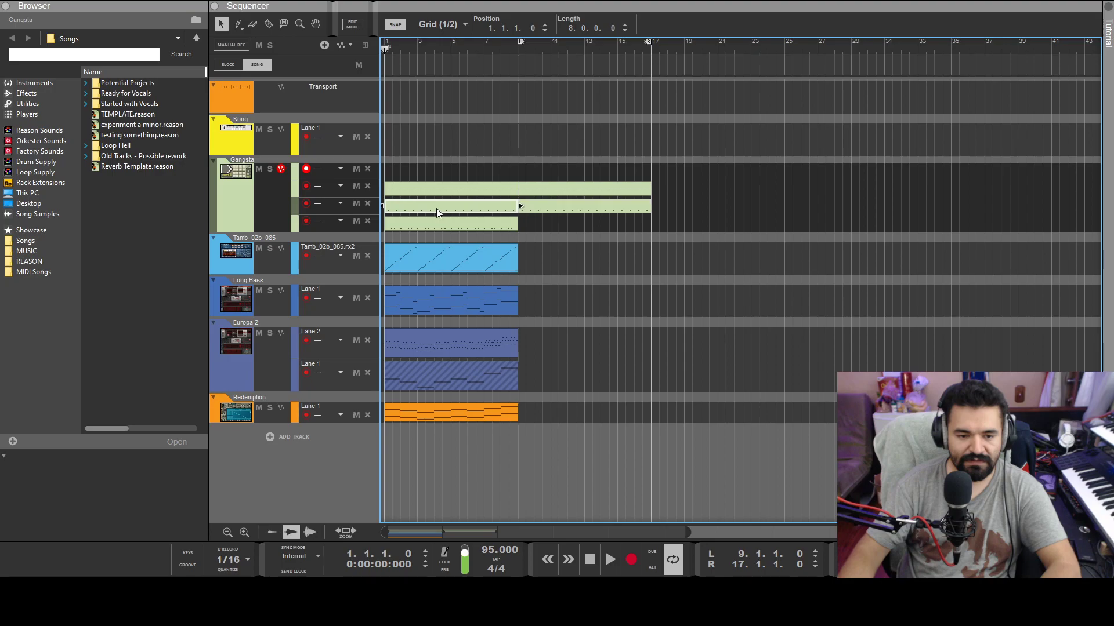
Draw a clip about one bar long at bar 9 in the empty top lane and add a CRASH note on its first beat.
click(523, 169)
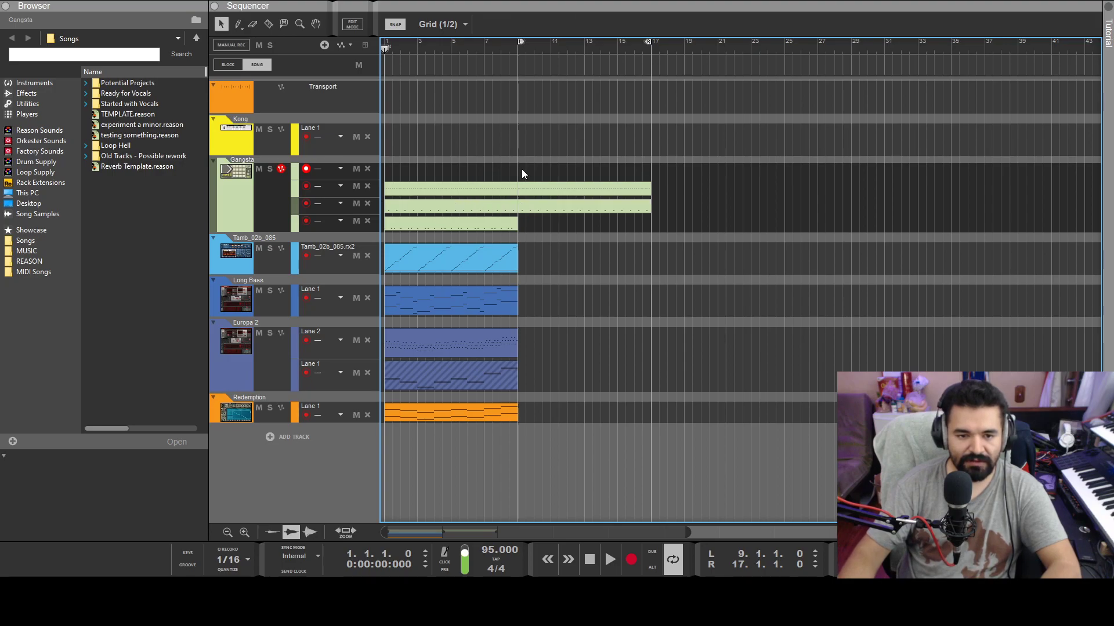
drag(521, 168, 542, 170)
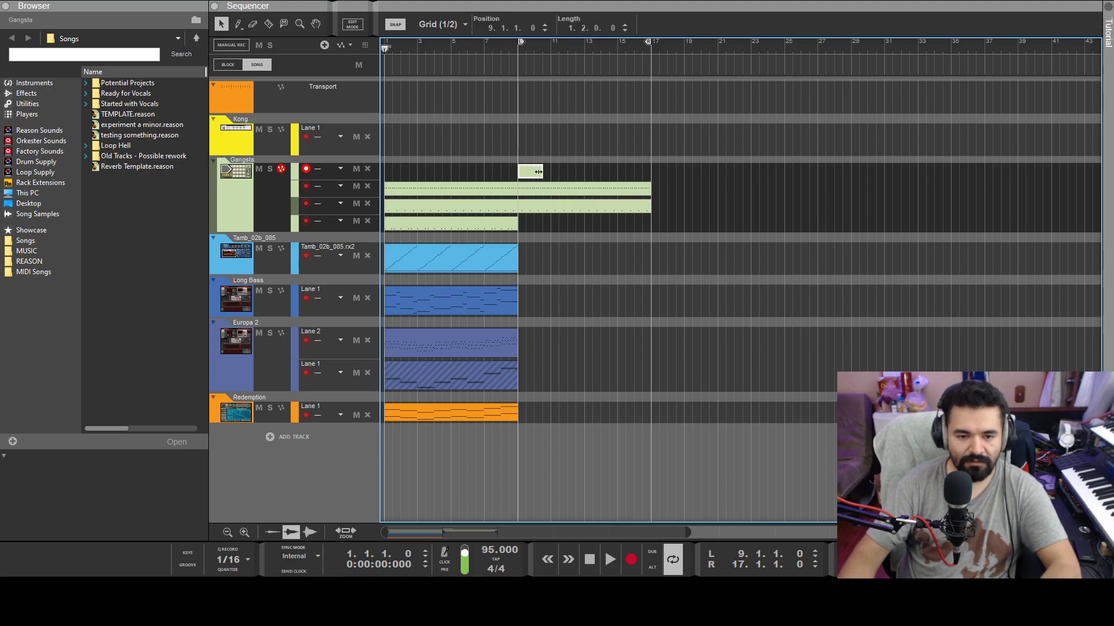
double_click(527, 173)
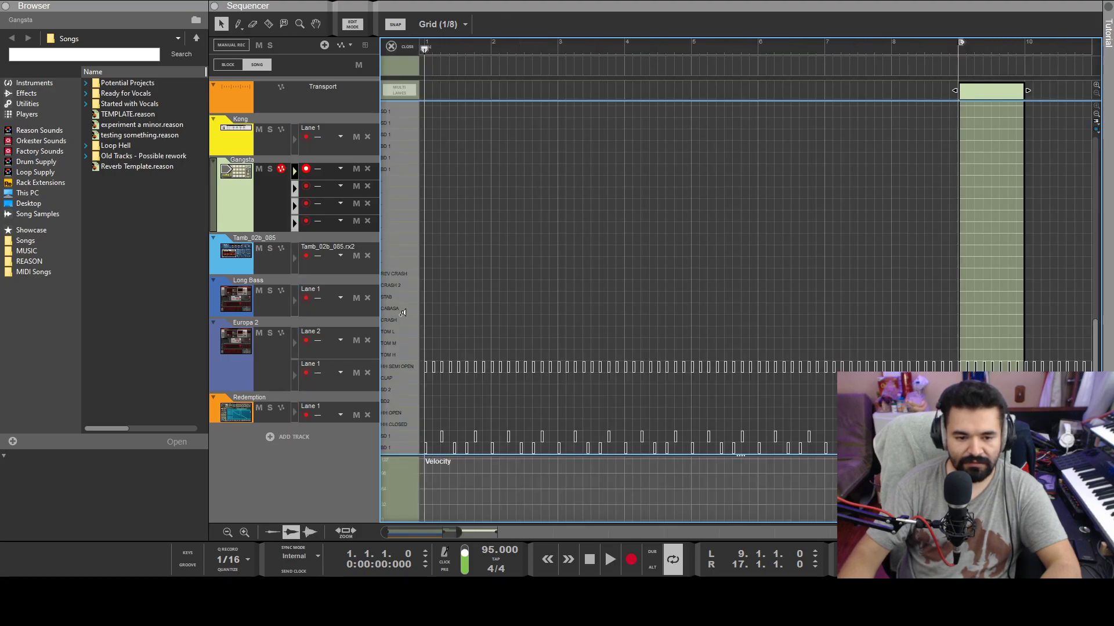
click(961, 321)
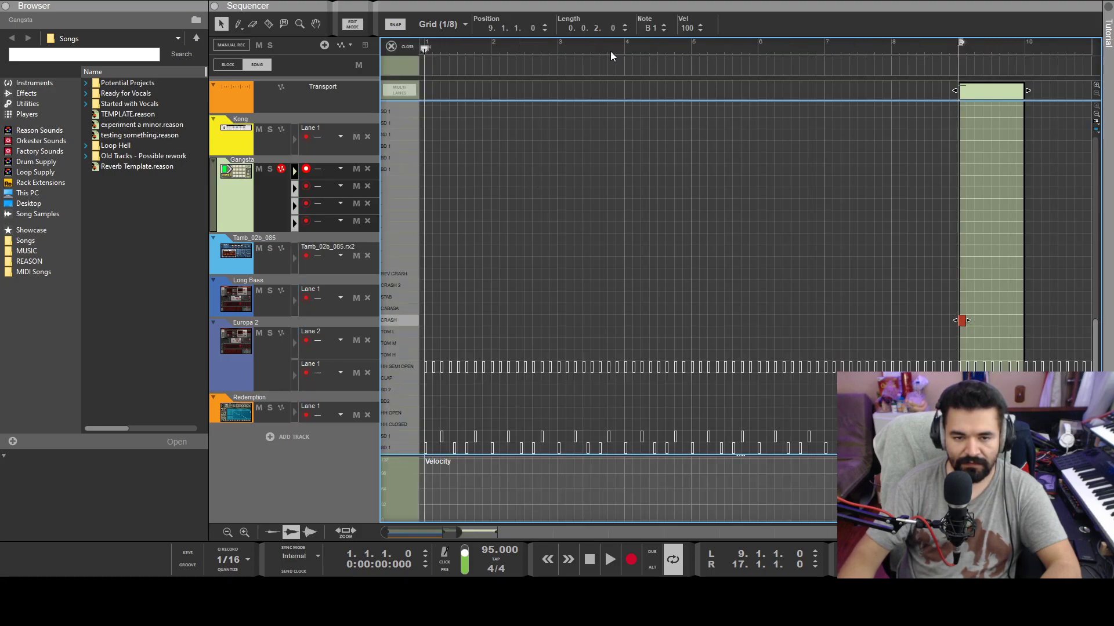
Create a one-bar clip at bar 8 in the top Gangsta lane and add a REV CRASH note on its third beat.
click(350, 26)
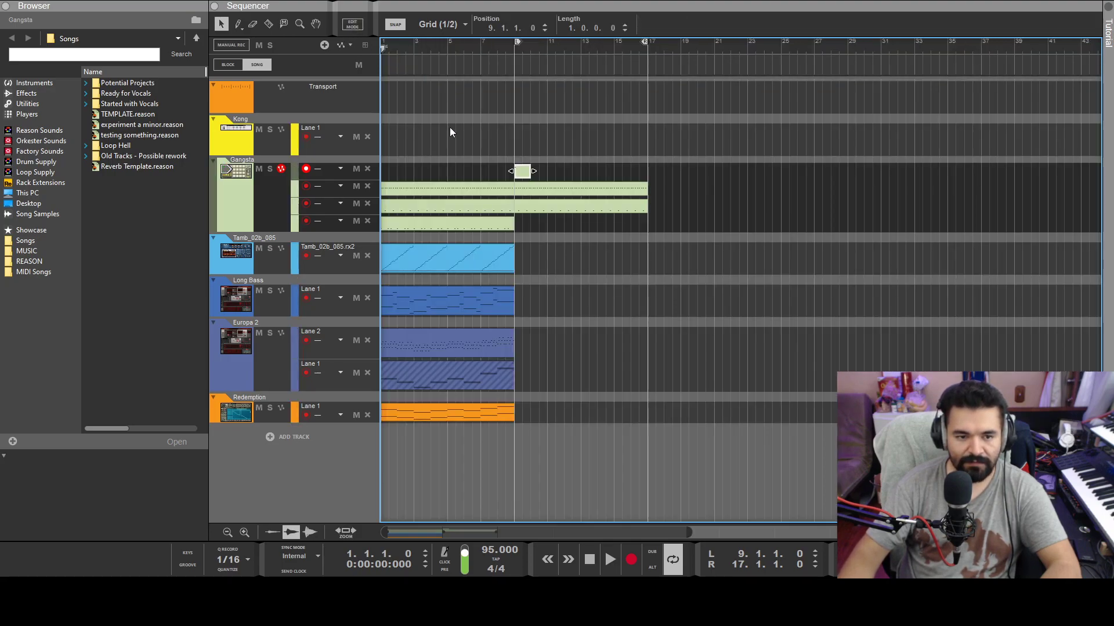
double_click(511, 172)
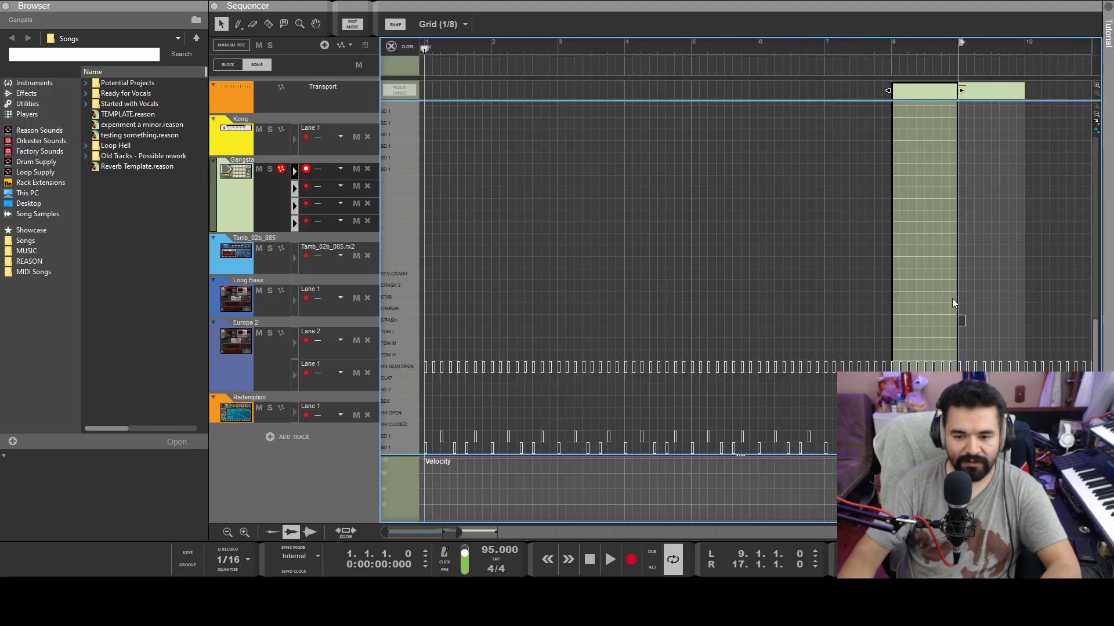
click(928, 275)
click(351, 25)
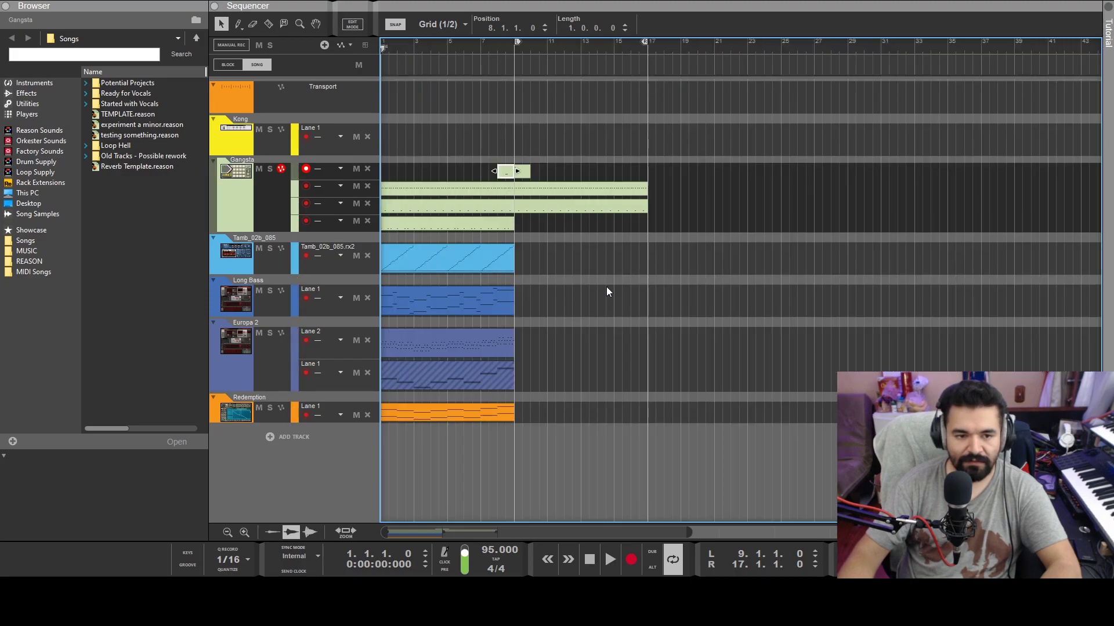
Copy the crash clip to bars 11, 13 and 15, and copy the bottom Gangsta lane's clip to bar 9.
click(528, 169)
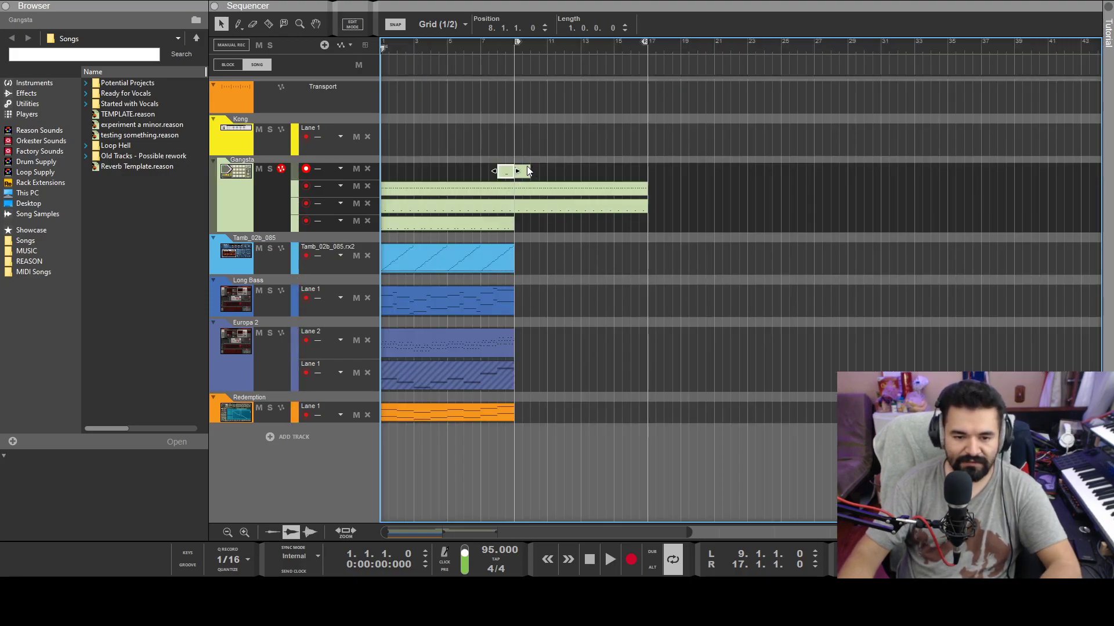
drag(524, 173, 618, 182)
drag(483, 224, 606, 227)
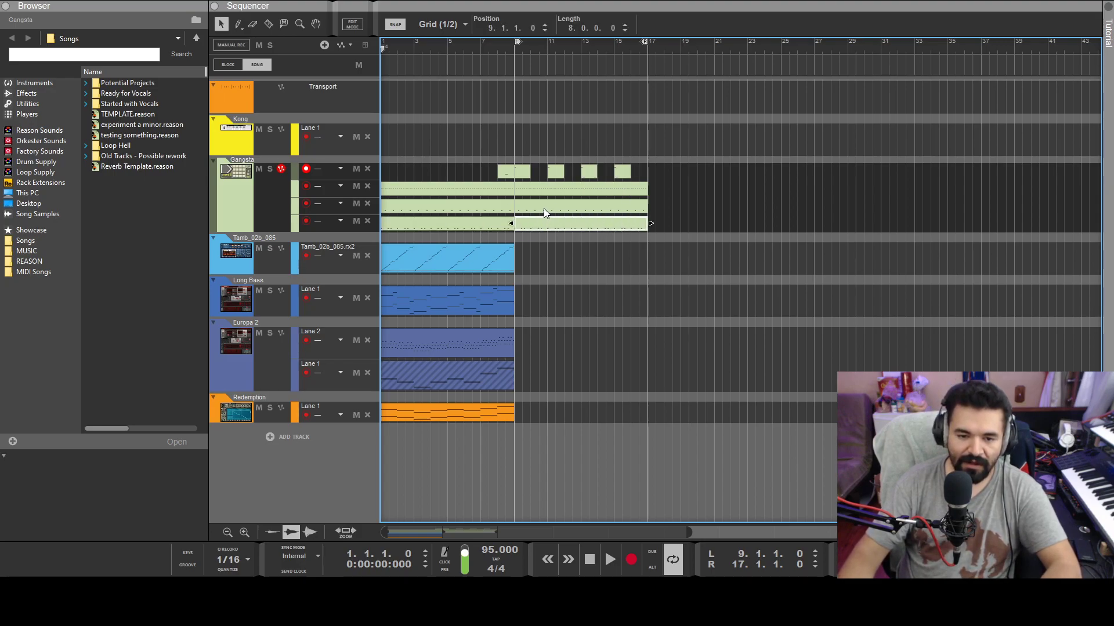
Open the Gangsta snare clip that starts at bar 9 and add SD 1 notes at 10.4.2 and 10.4.4.
double_click(544, 207)
scroll(702, 483, up, 6)
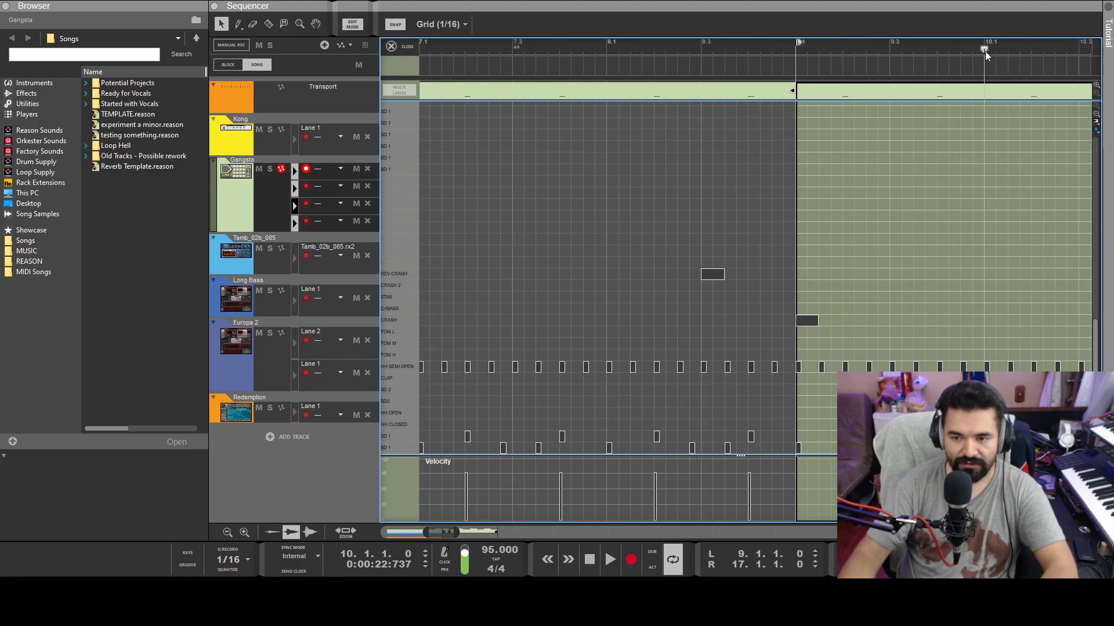
scroll(945, 243, up, 6)
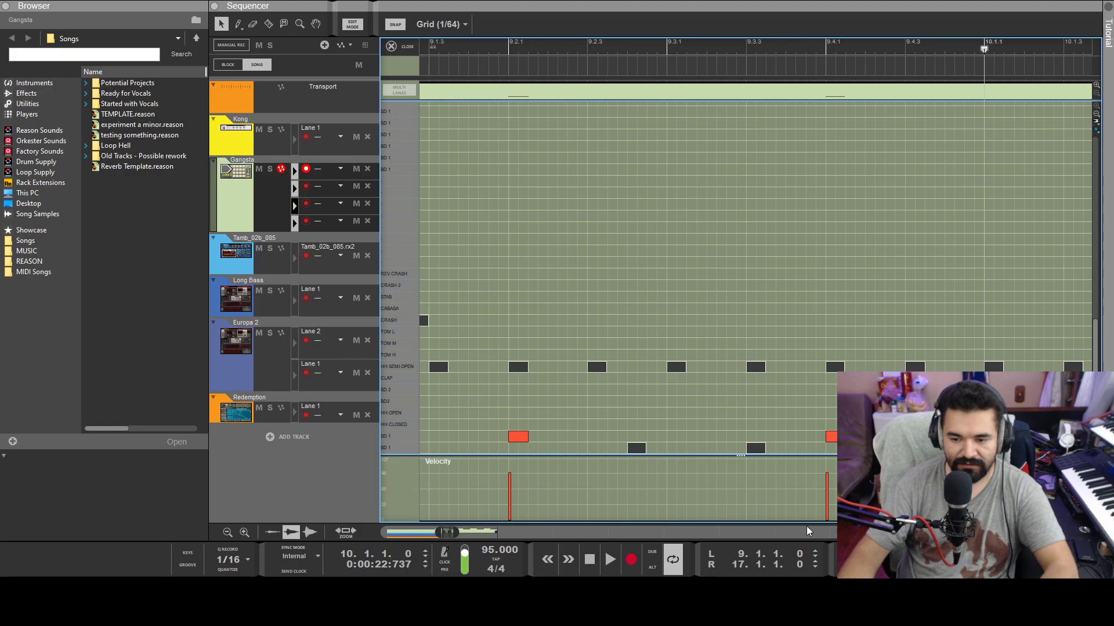
drag(455, 532, 479, 533)
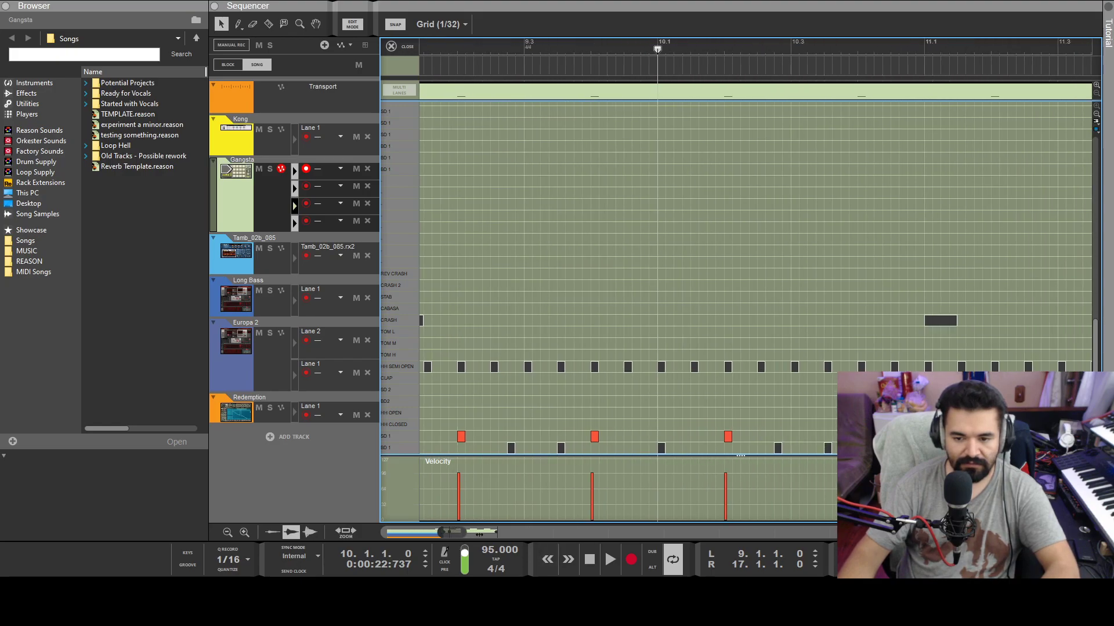
click(399, 436)
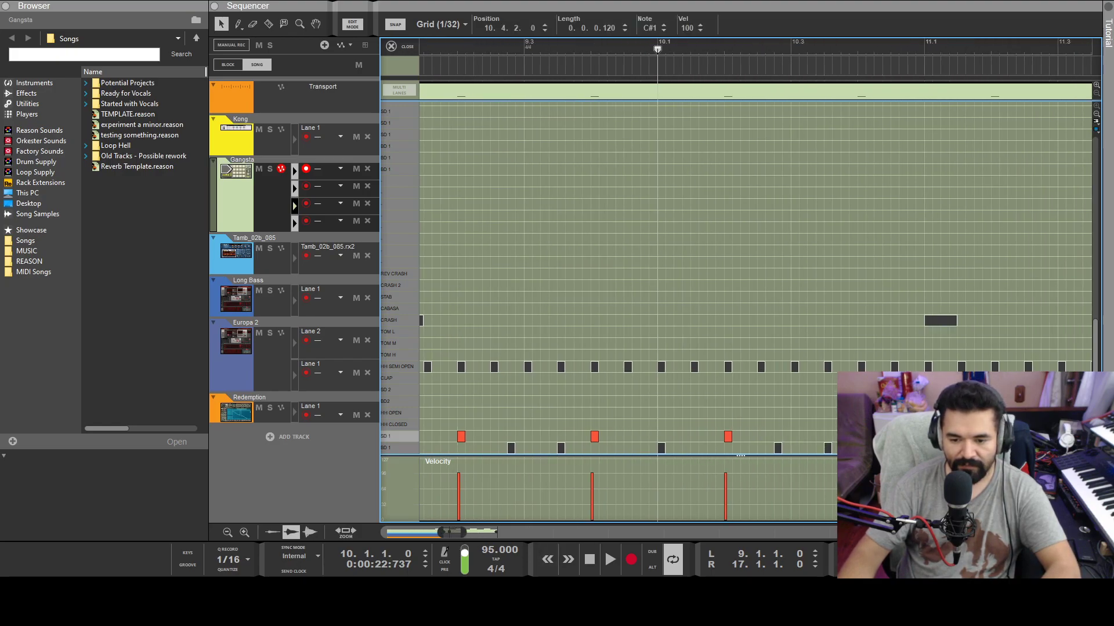
click(399, 436)
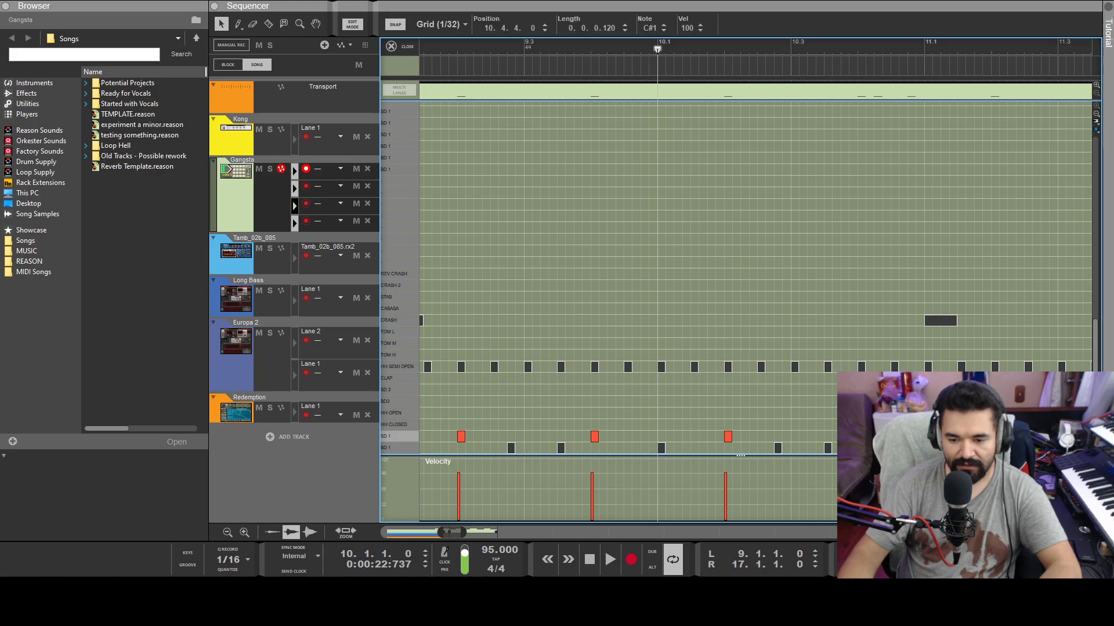
Add SD 1 notes at 12.4.2, 12.4.3 and 12.4.4 to form a snare roll leading into bar 13.
drag(462, 532, 475, 530)
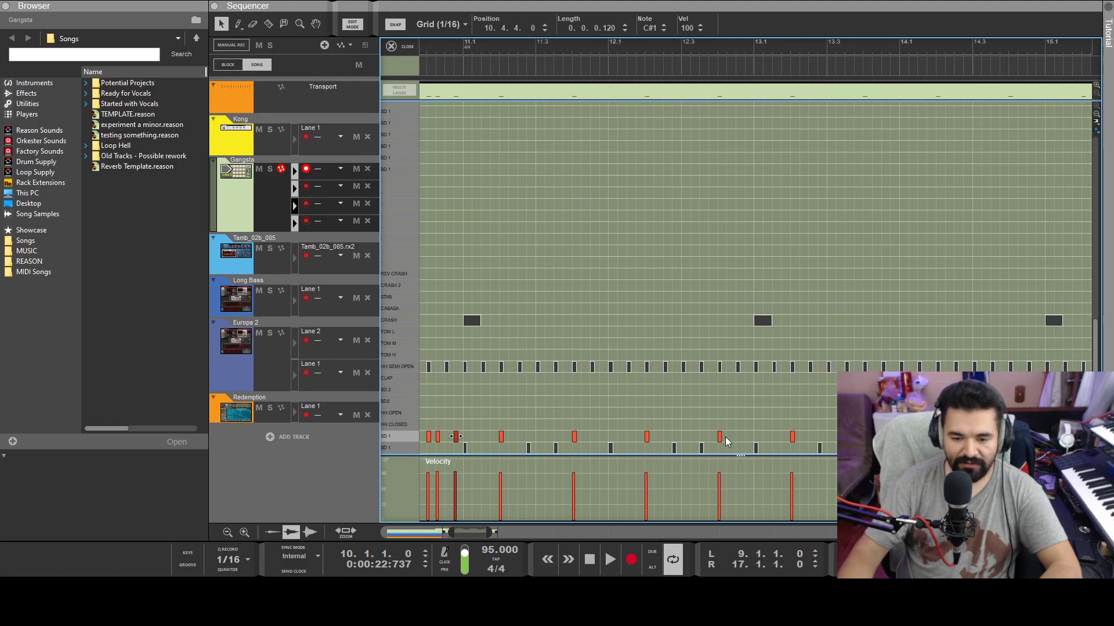
scroll(730, 442, up, 1)
scroll(762, 441, up, 4)
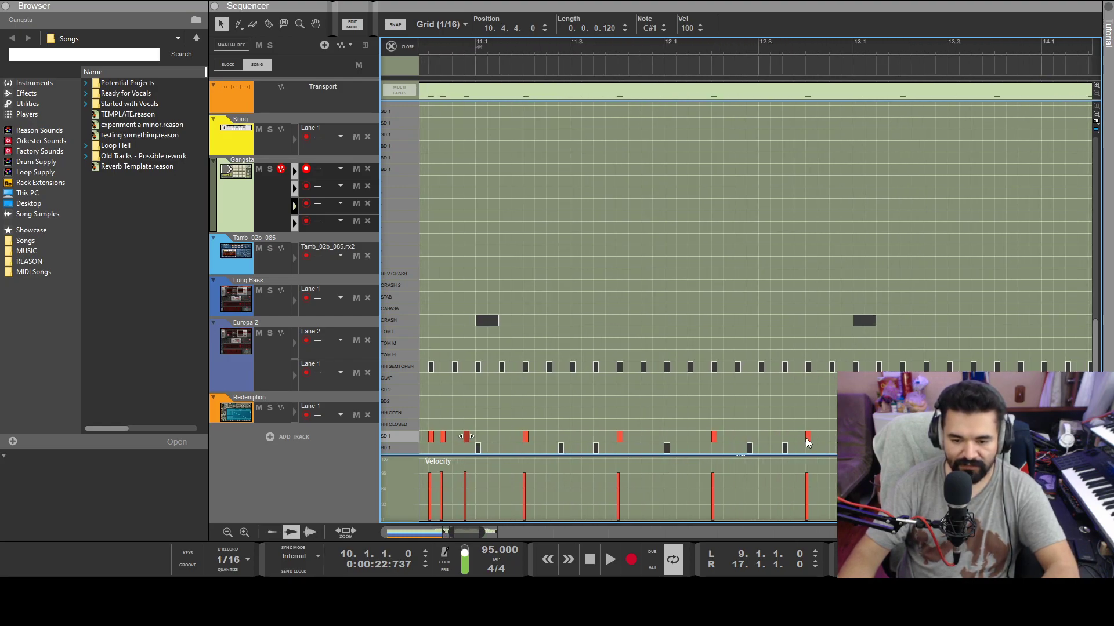
scroll(480, 436, up, 1)
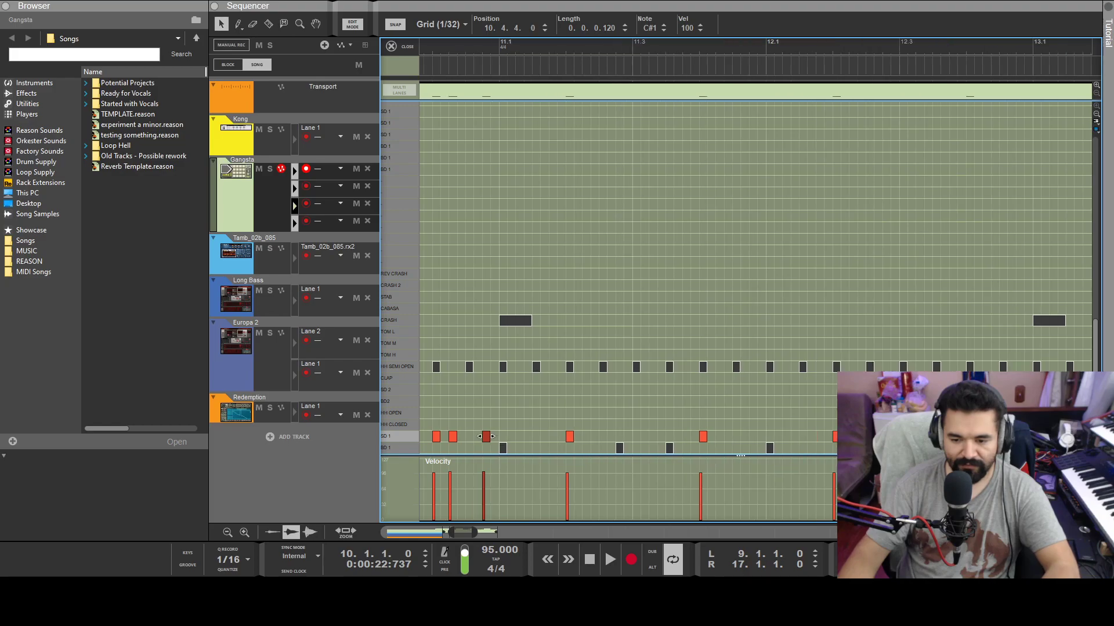
drag(485, 436, 986, 436)
click(1004, 436)
click(1020, 436)
Repeat the short snare fill in bar 14 with SD 1 notes at 14.4.2 and 14.4.4.
drag(462, 532, 489, 532)
click(536, 436)
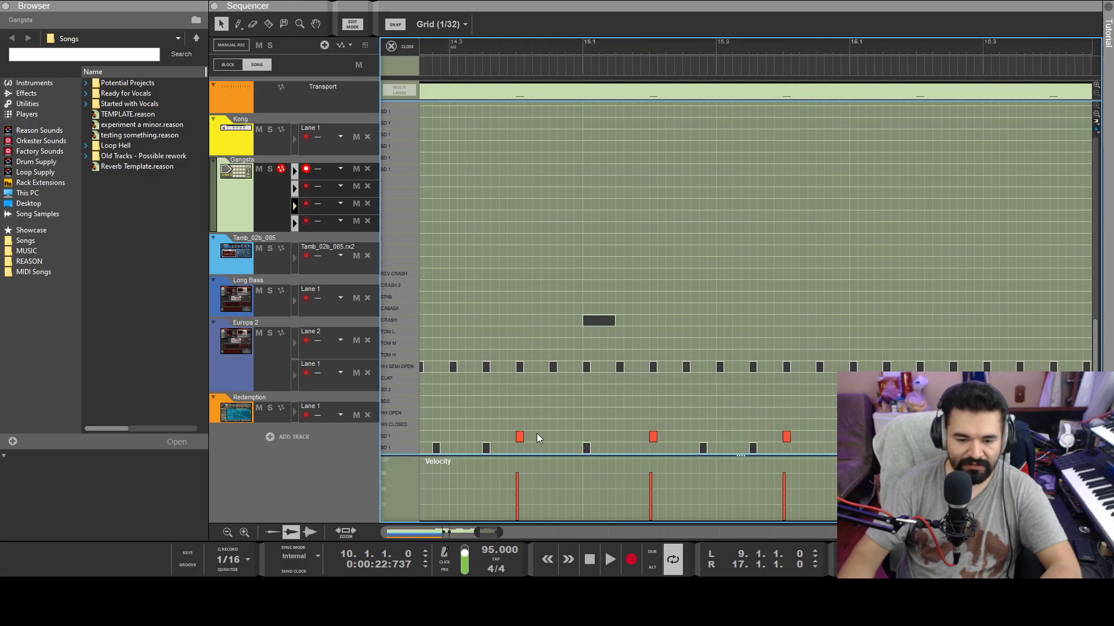
click(569, 436)
Build the closing snare roll in bar 16 with SD 1 notes at 16.4.2, 16.4.3, 16.4.4, 16.4.3.120 and 16.4.4.120.
drag(490, 532, 501, 532)
click(667, 437)
click(683, 436)
click(700, 436)
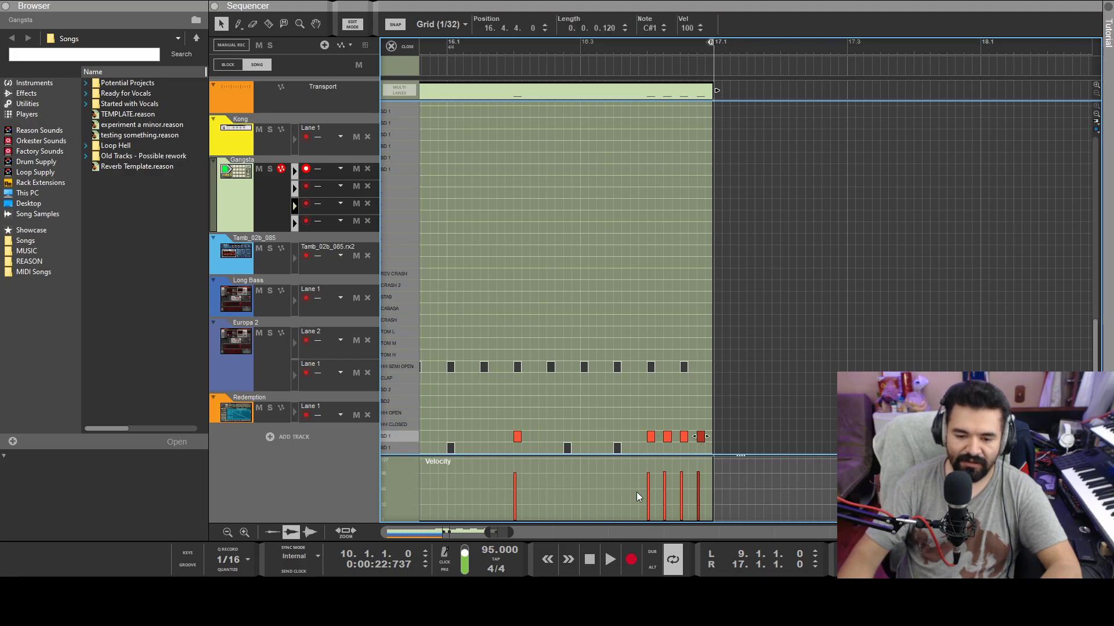
drag(494, 533, 490, 533)
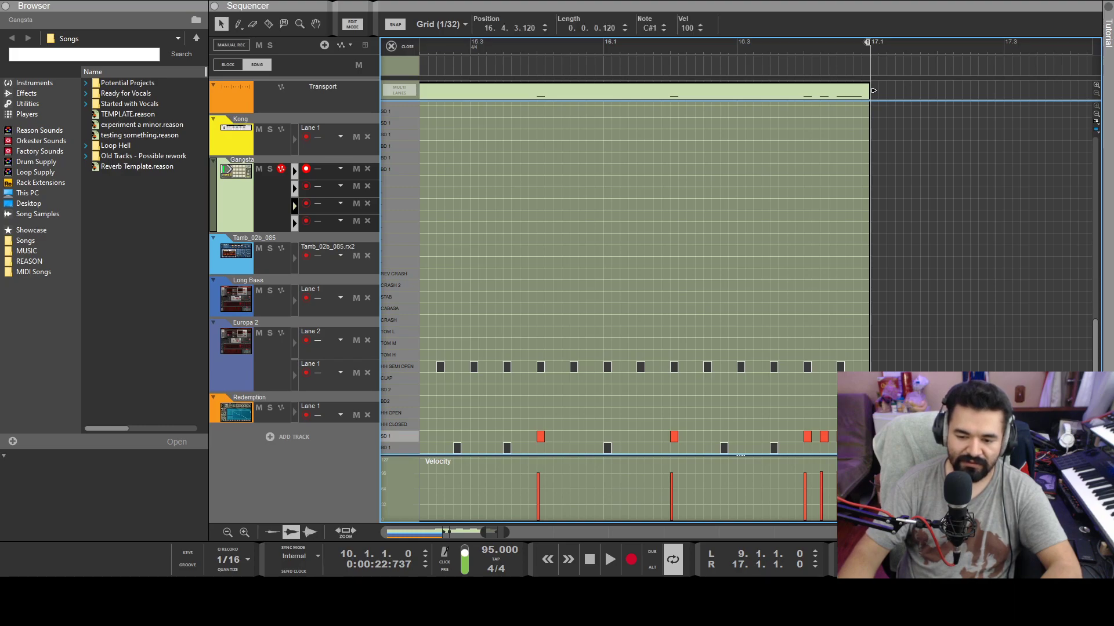
drag(491, 532, 482, 533)
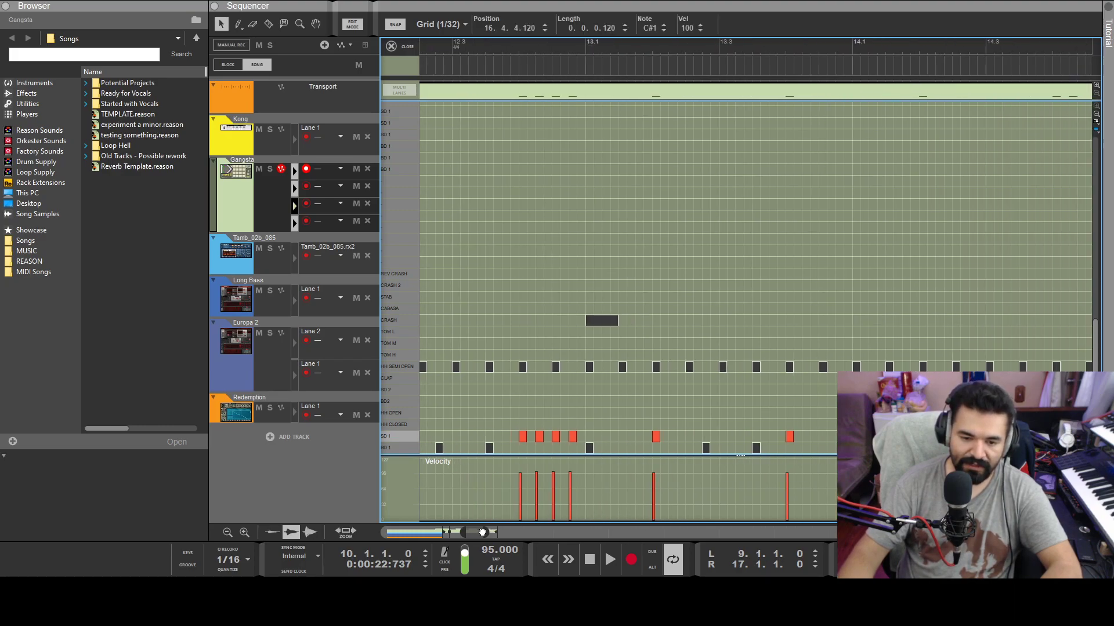
In the hi-hat clip, add a HH SEMI OPEN note at 12.3.2 and move the note at 12.3.3 to HH OPEN.
click(555, 367)
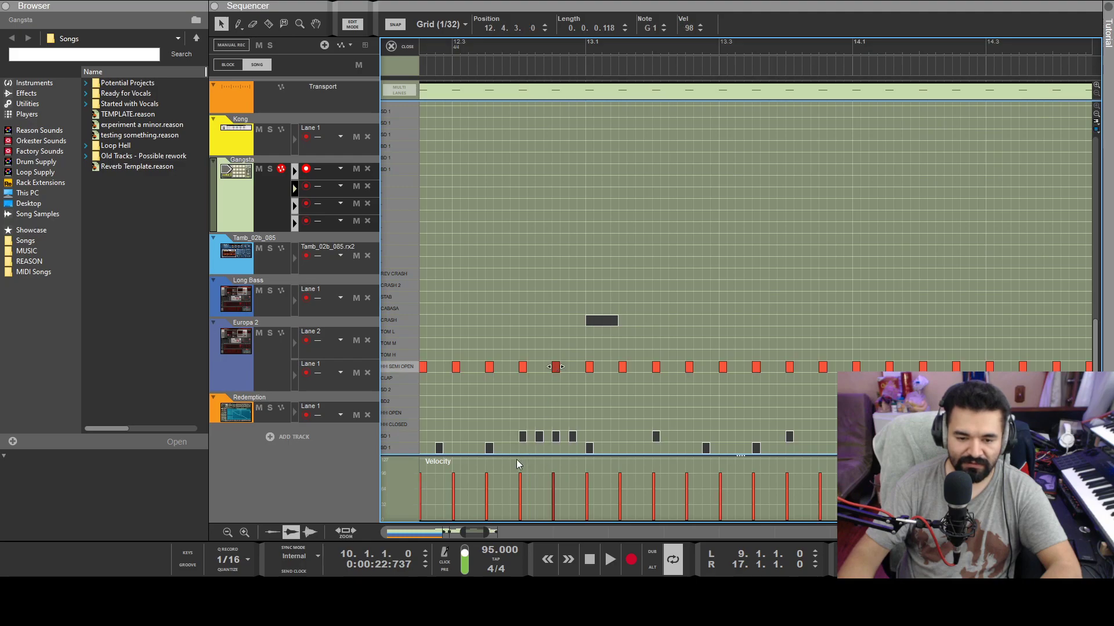
drag(478, 528, 476, 529)
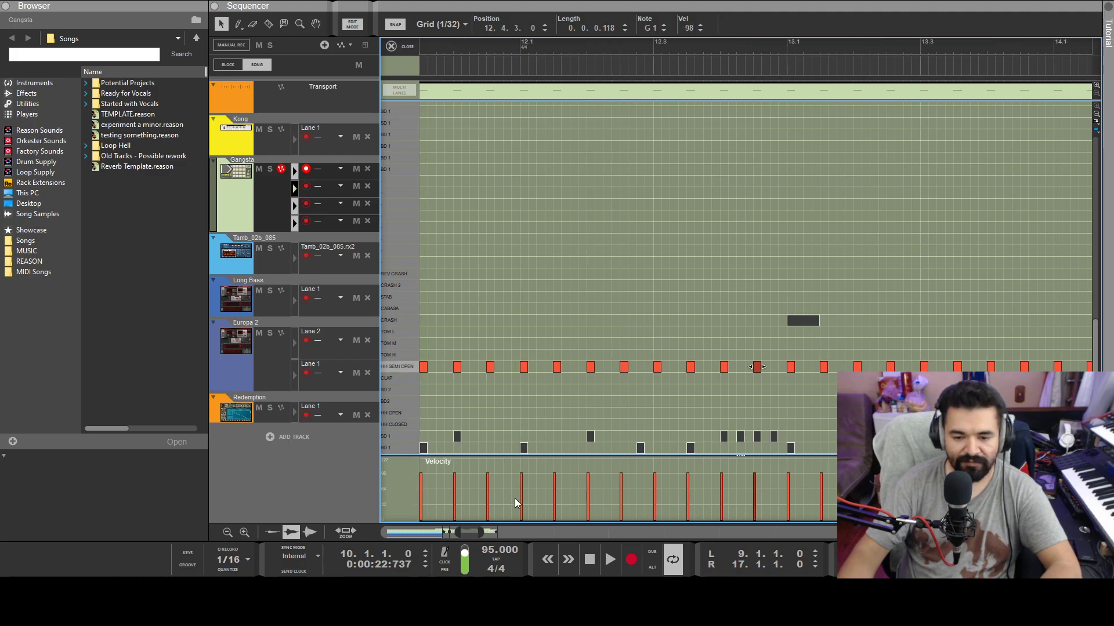
drag(711, 369, 674, 369)
drag(471, 532, 475, 532)
click(596, 368)
key(Delete)
drag(579, 372, 578, 416)
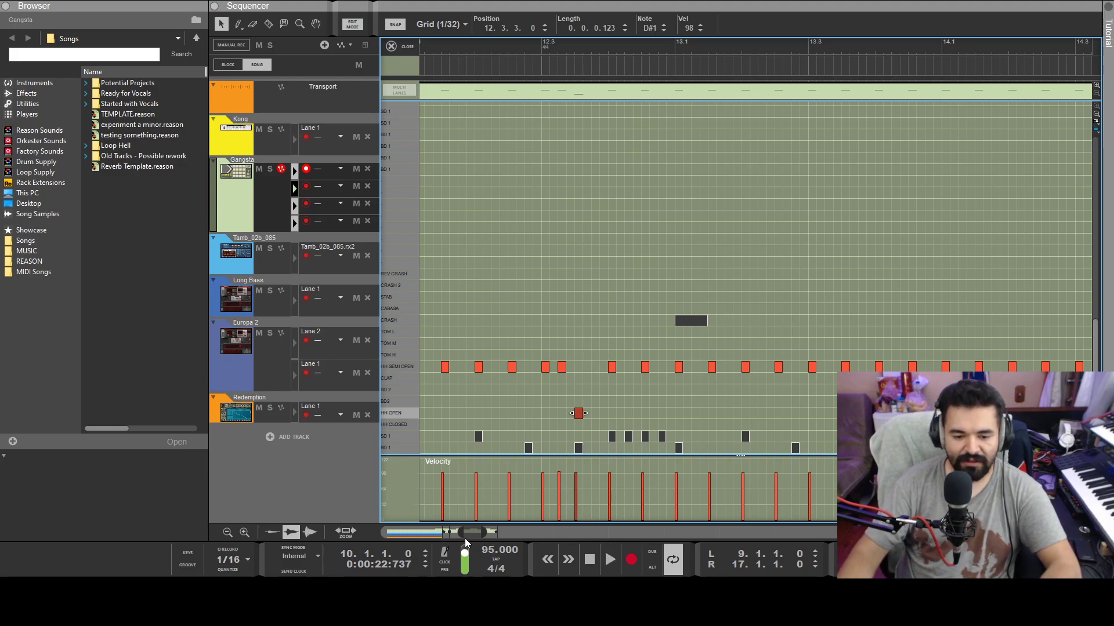
Move the HH SEMI OPEN notes at 10.3.3, 14.3.3 and 16.3.3 to the HH OPEN row.
drag(463, 534, 545, 454)
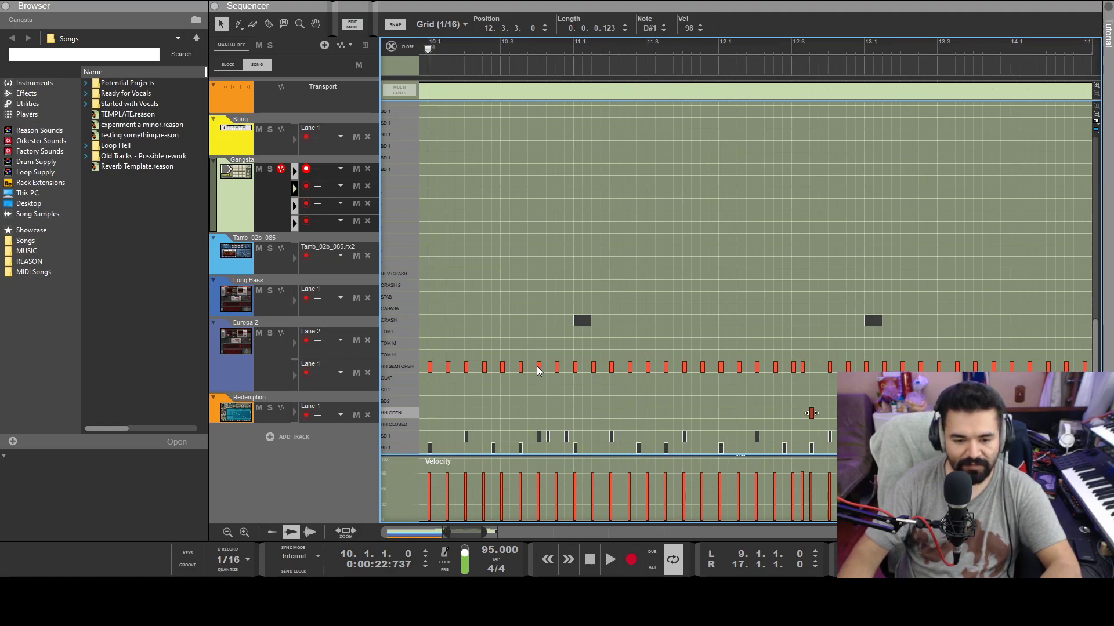
drag(522, 370, 519, 411)
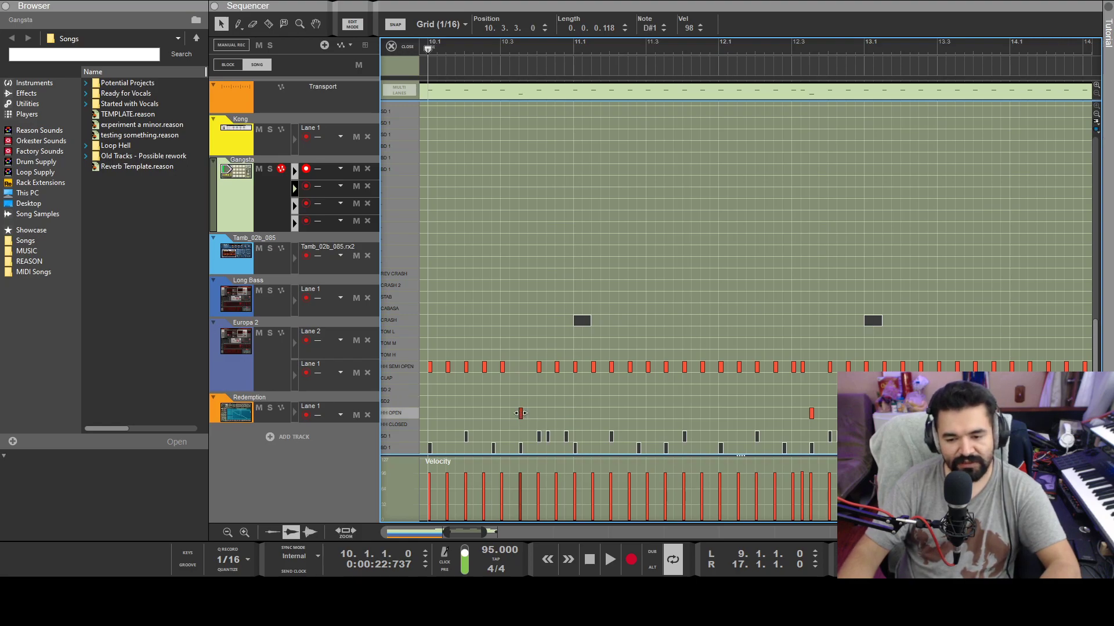
drag(453, 532, 468, 532)
drag(728, 369, 726, 416)
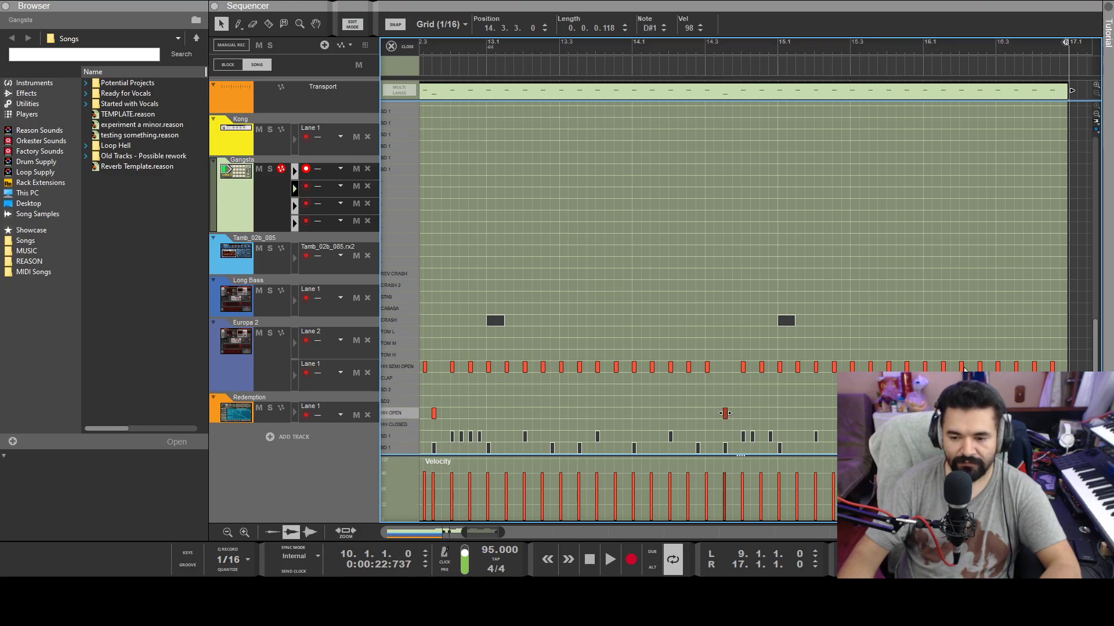
click(754, 406)
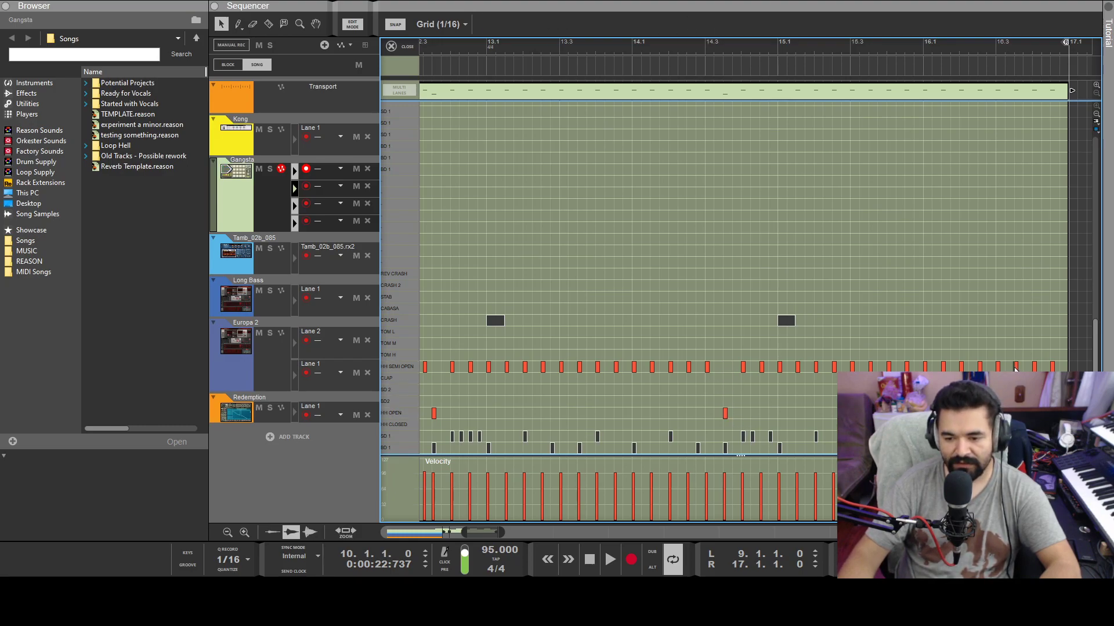
drag(1016, 369, 1017, 414)
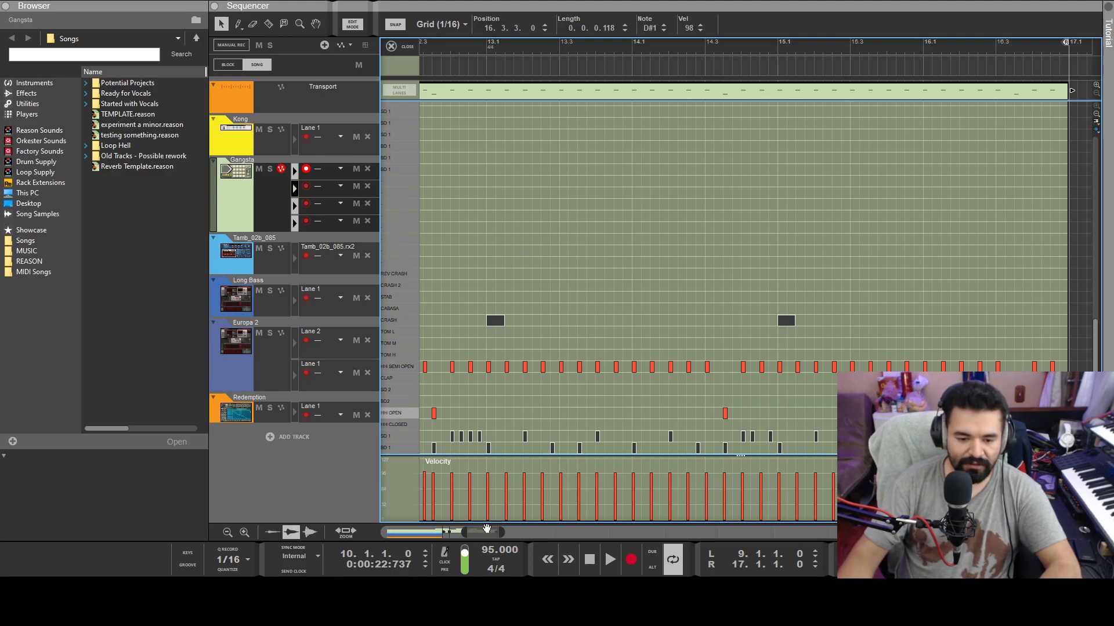
Add extra HH SEMI OPEN notes at 10.3.2, 14.3.2 and 16.3.2.
drag(499, 532, 454, 541)
click(647, 369)
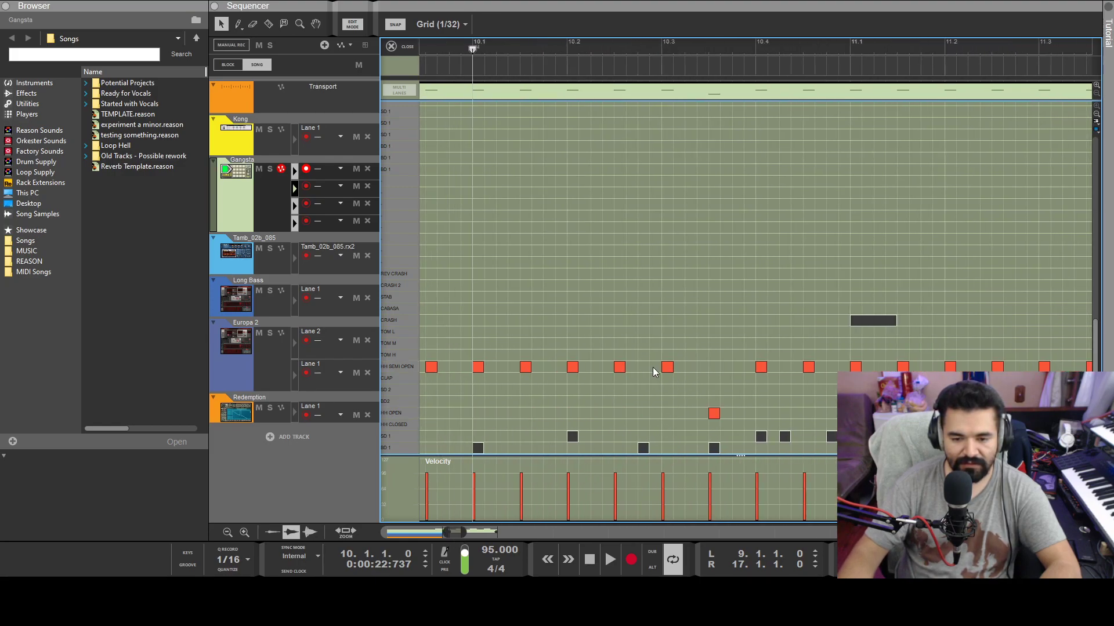
click(687, 372)
drag(451, 530, 492, 533)
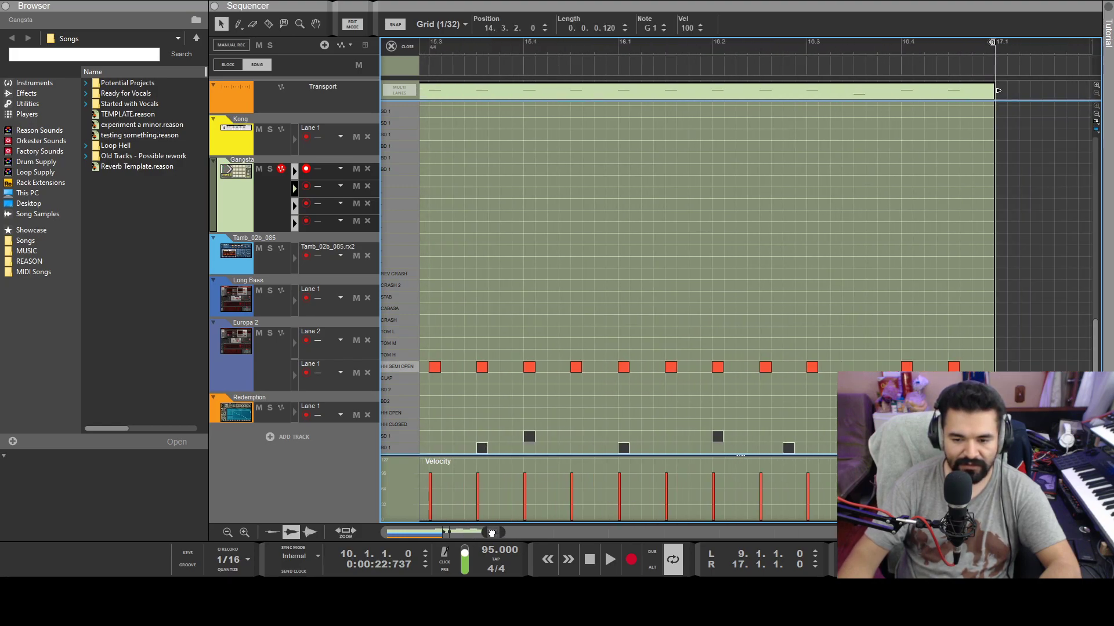
click(834, 368)
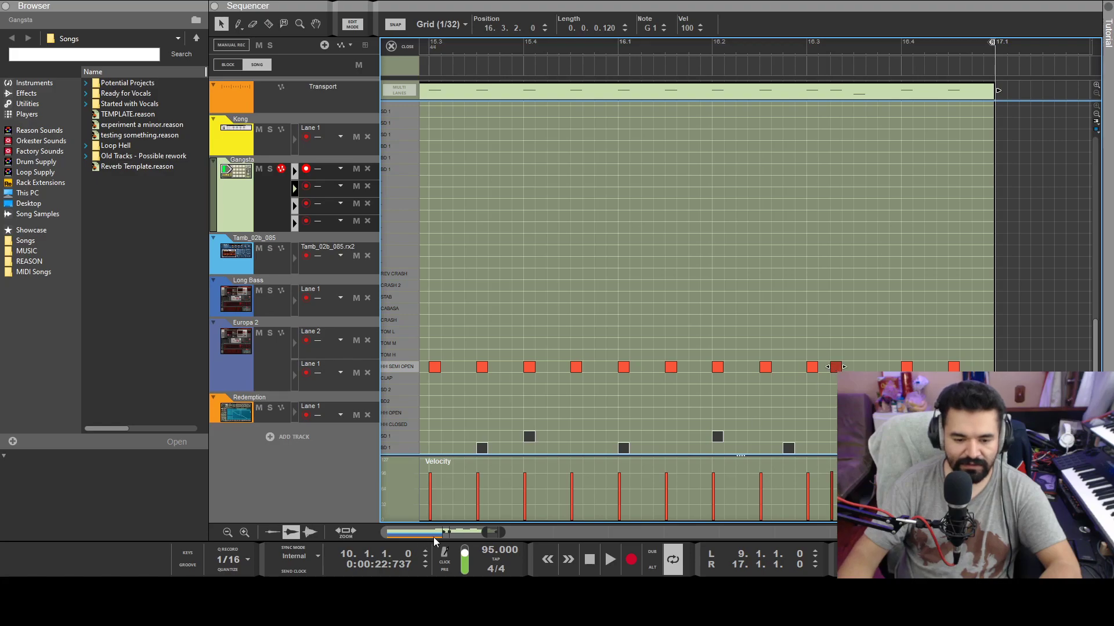
Audition the edited drum section between bars 9 and 17, return to the arrangement view and stop playback.
drag(446, 533, 427, 532)
click(704, 63)
key(space)
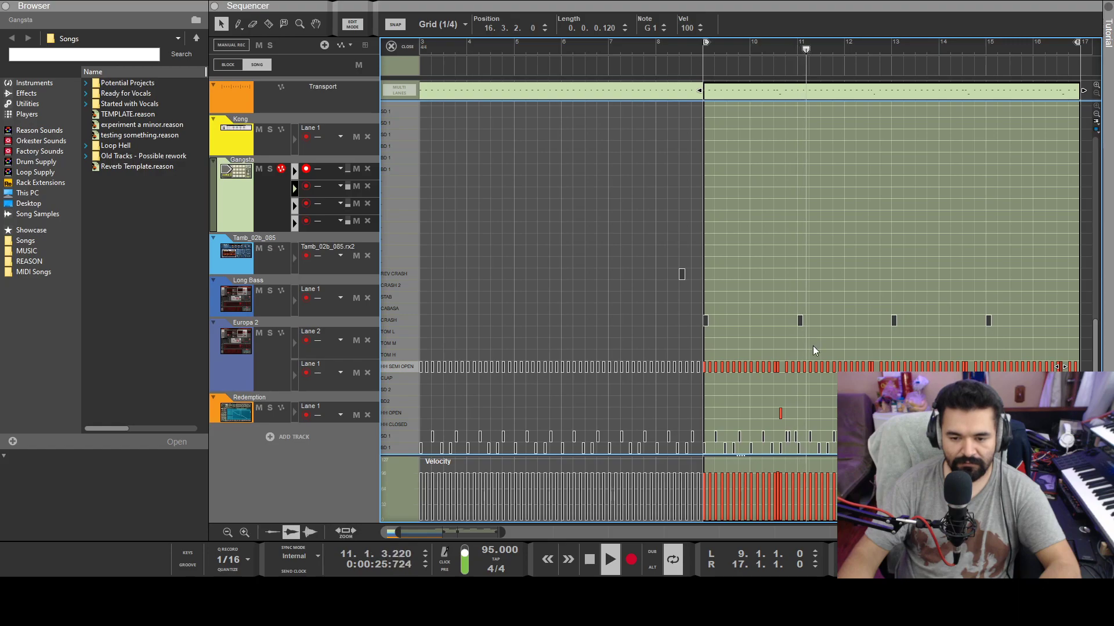
drag(503, 532, 510, 531)
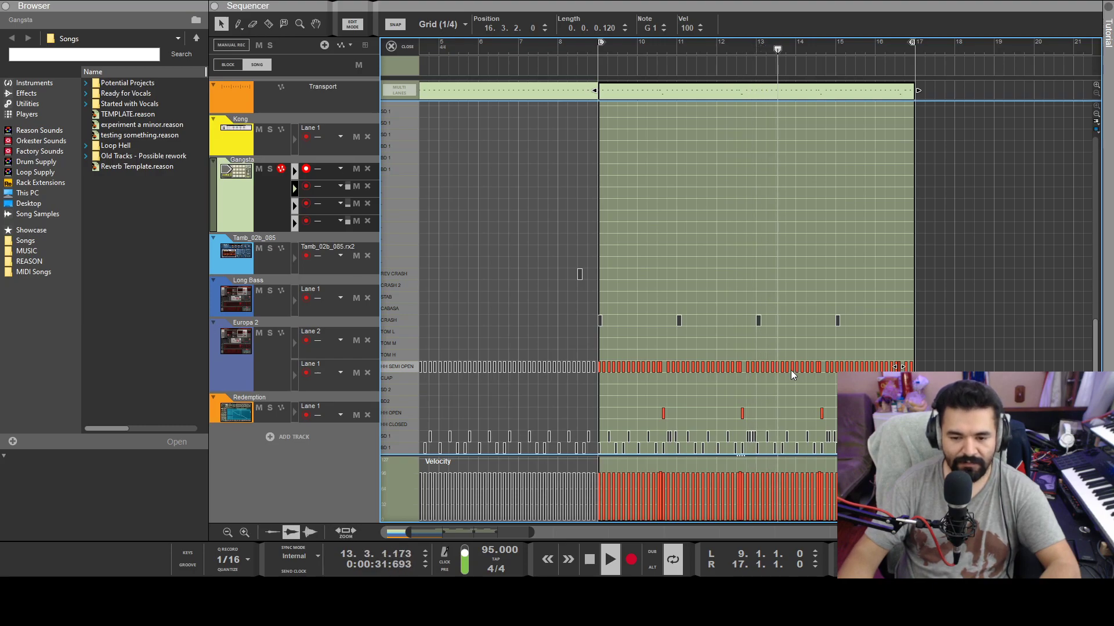
key(Tab)
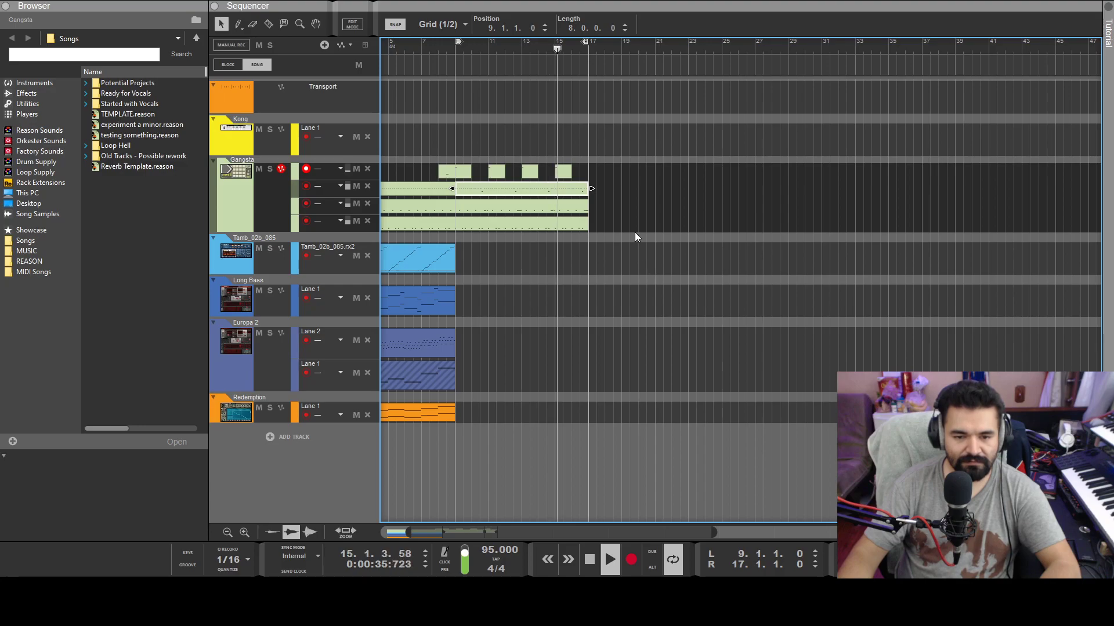
drag(574, 533, 535, 540)
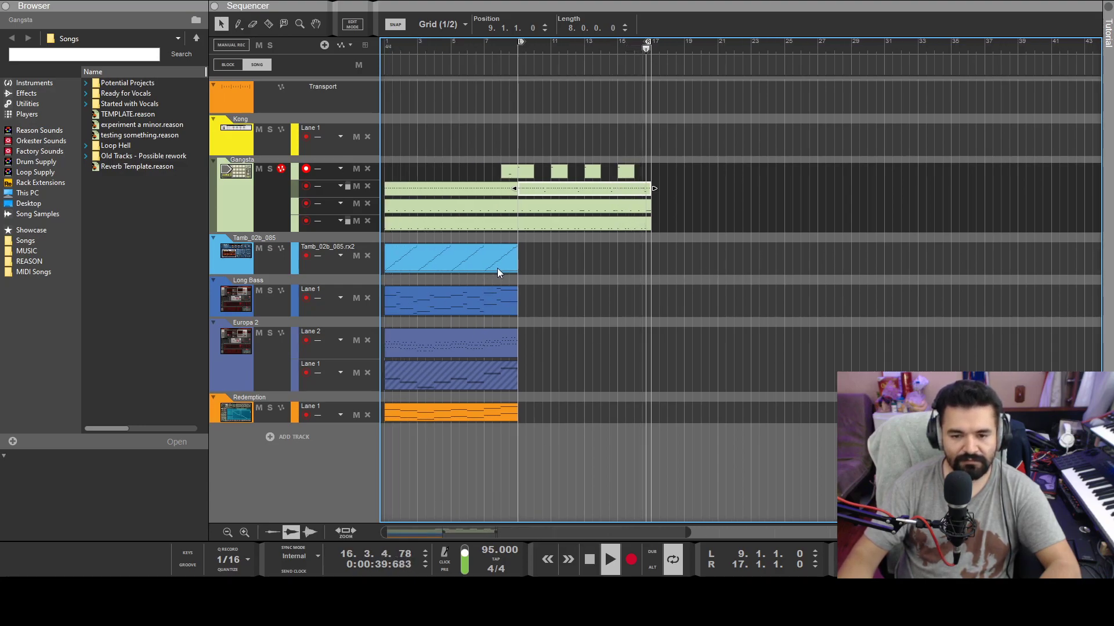
key(space)
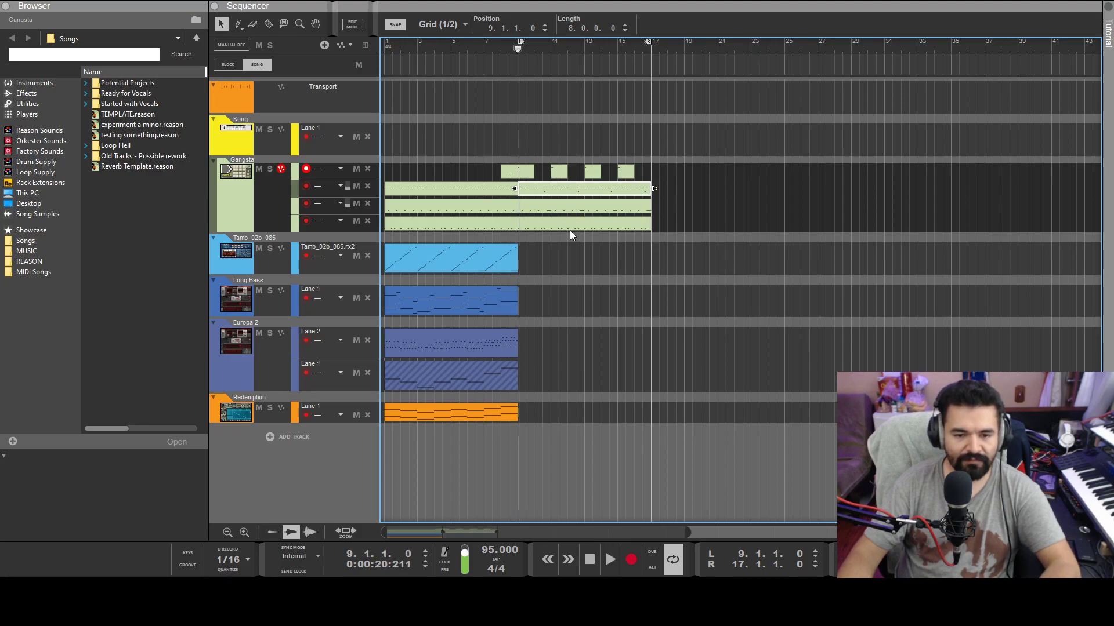
Copy the Tamb_02b_085, Long Bass, Europa 2 Lane 2 and Redemption clips to bar 9 and play the section.
double_click(427, 261)
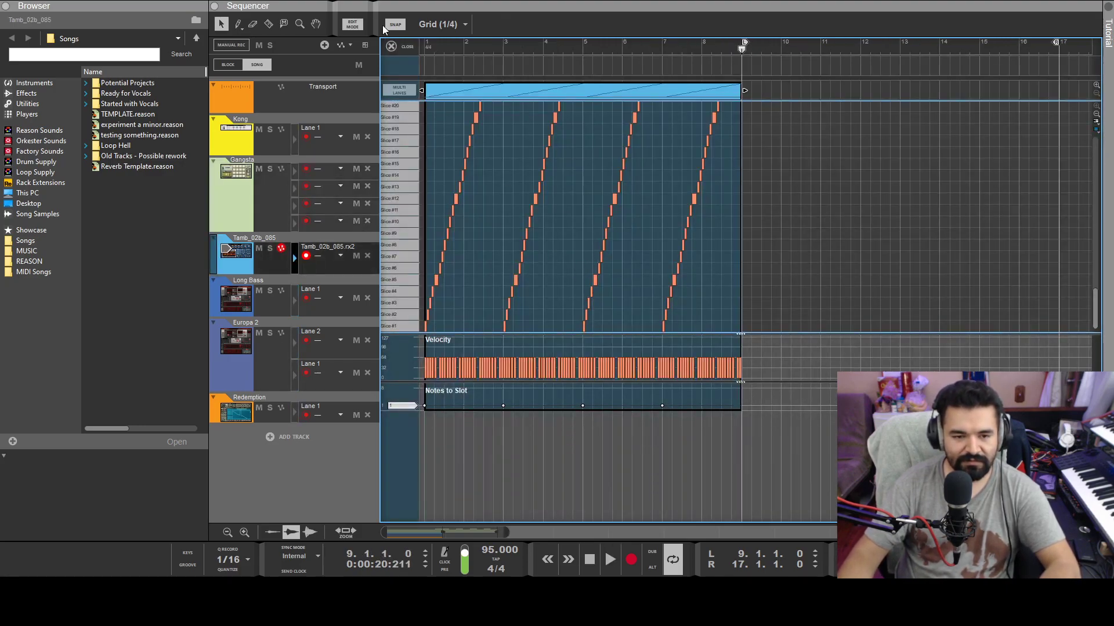
click(352, 24)
drag(443, 266, 568, 252)
drag(470, 267, 572, 260)
click(570, 325)
drag(501, 303, 604, 302)
click(492, 358)
drag(492, 358, 627, 357)
click(614, 399)
key(space)
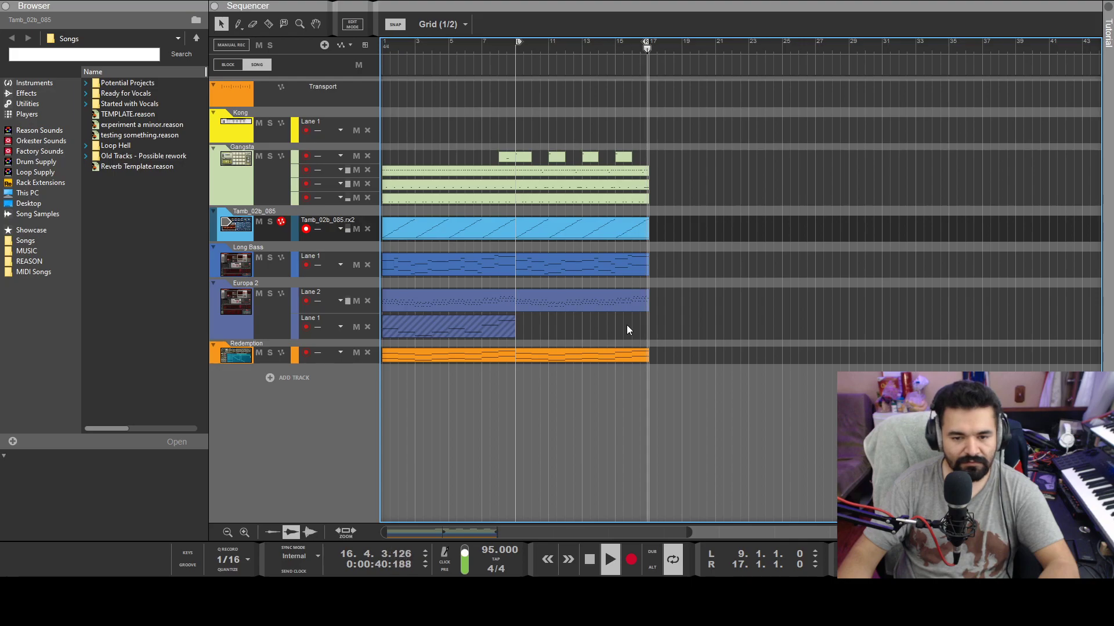
Stop playback and draw a Filter Freq automation clip for Europa 2 spanning bars 9 to 17.
key(space)
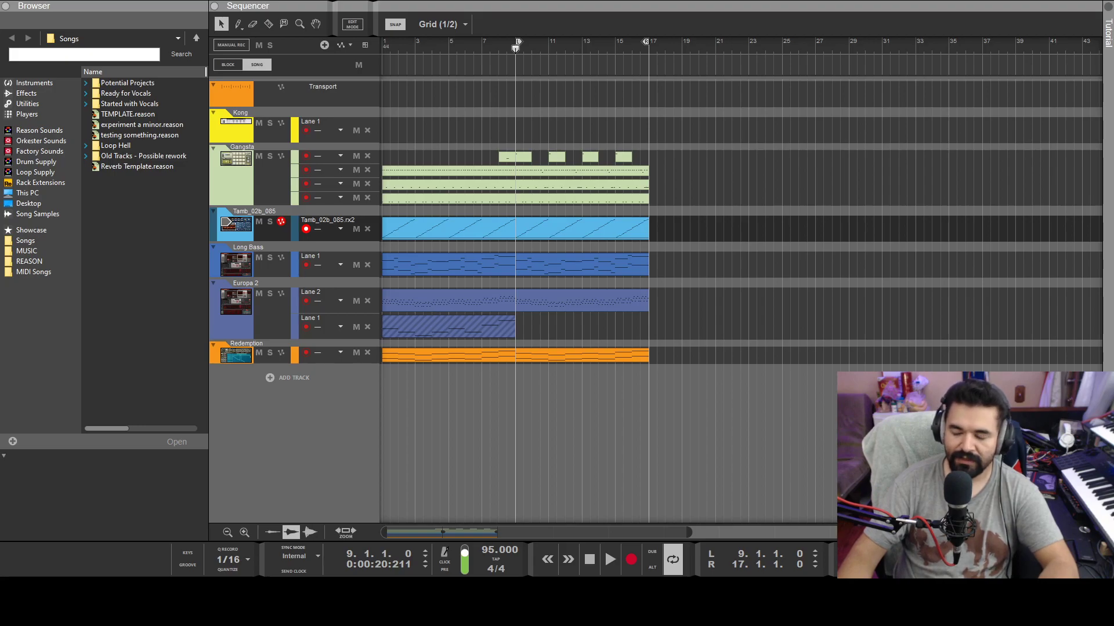
click(540, 463)
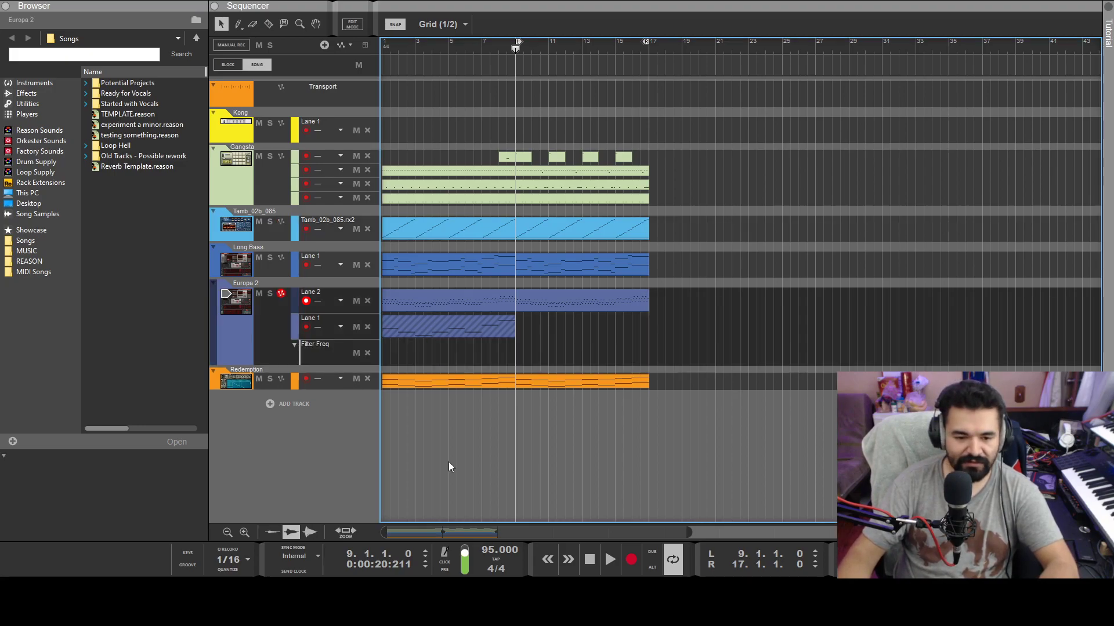
drag(519, 350, 647, 353)
double_click(610, 353)
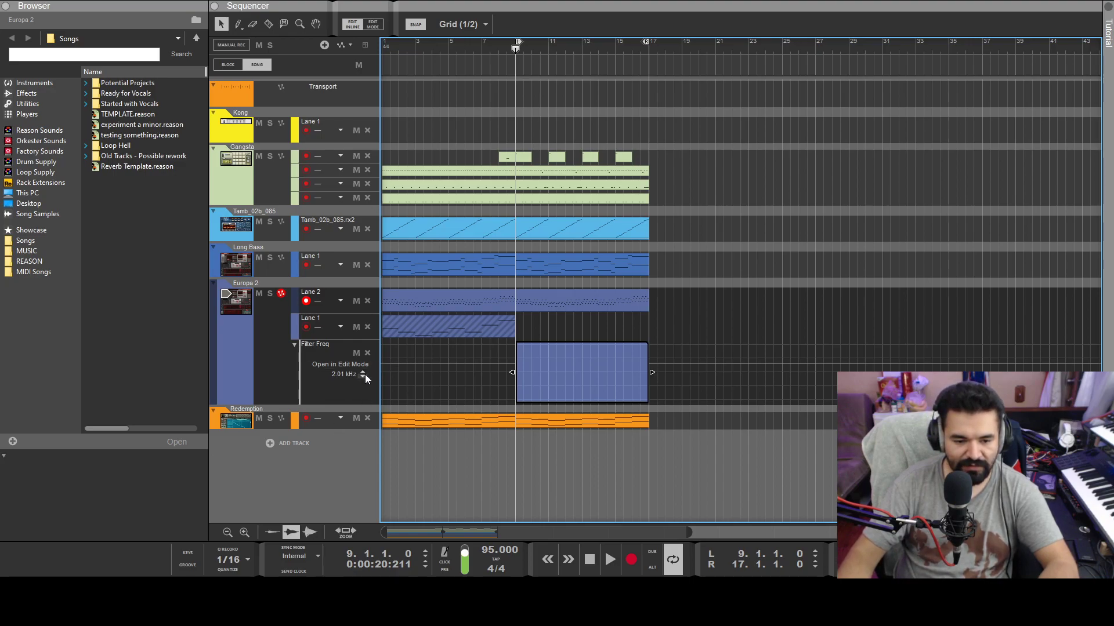
Solo Europa 2, play it from bar 1 and set the static Filter Freq value to 468.9 Hz.
drag(349, 378, 350, 430)
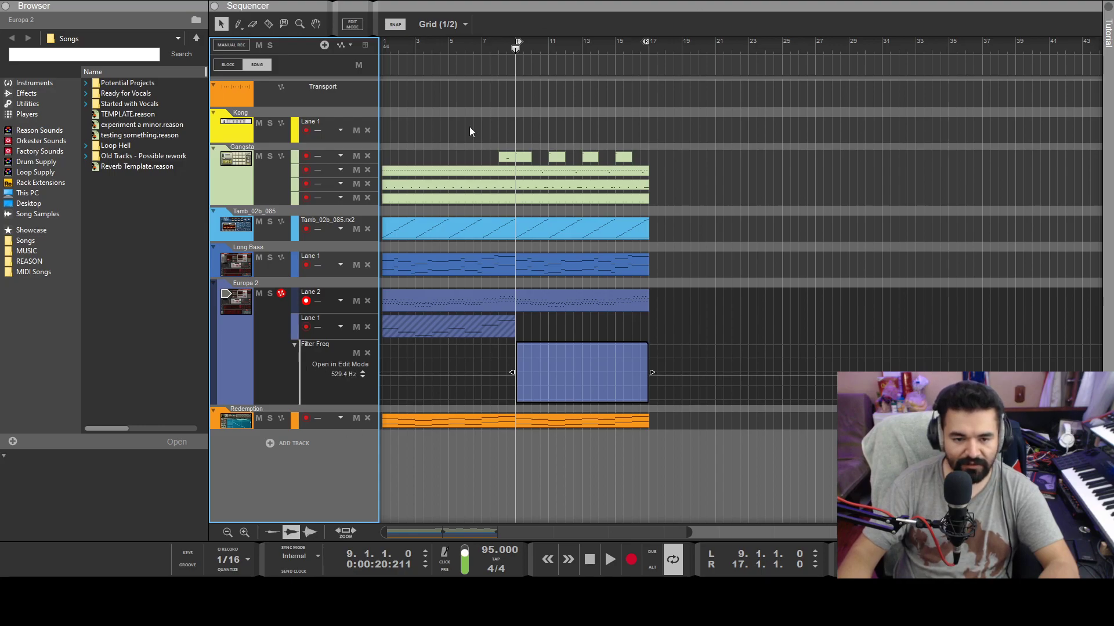
click(383, 54)
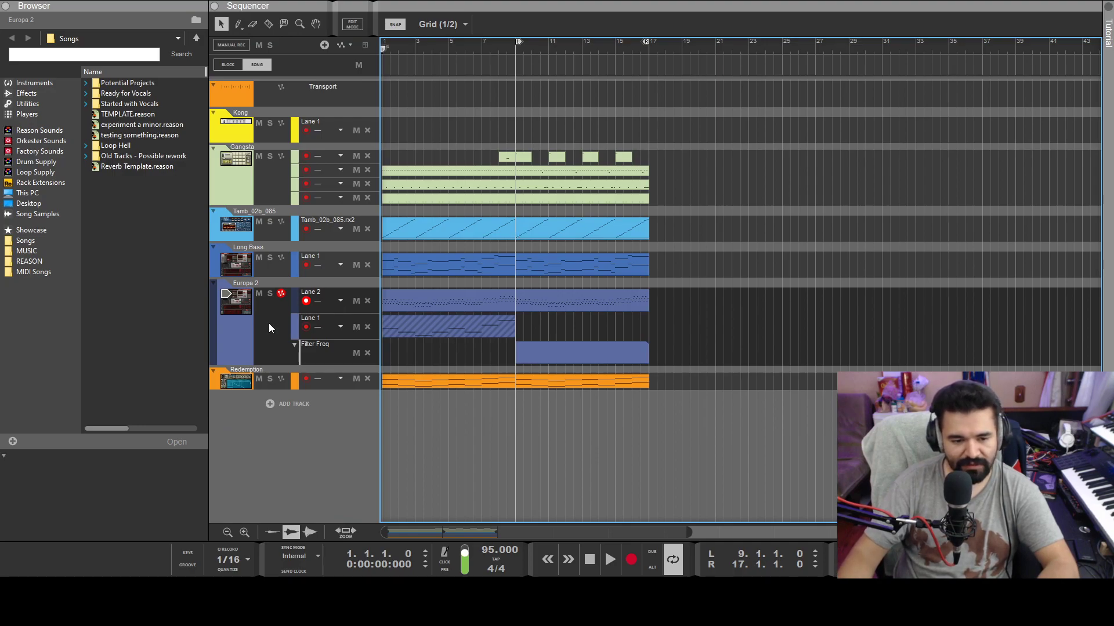
click(272, 293)
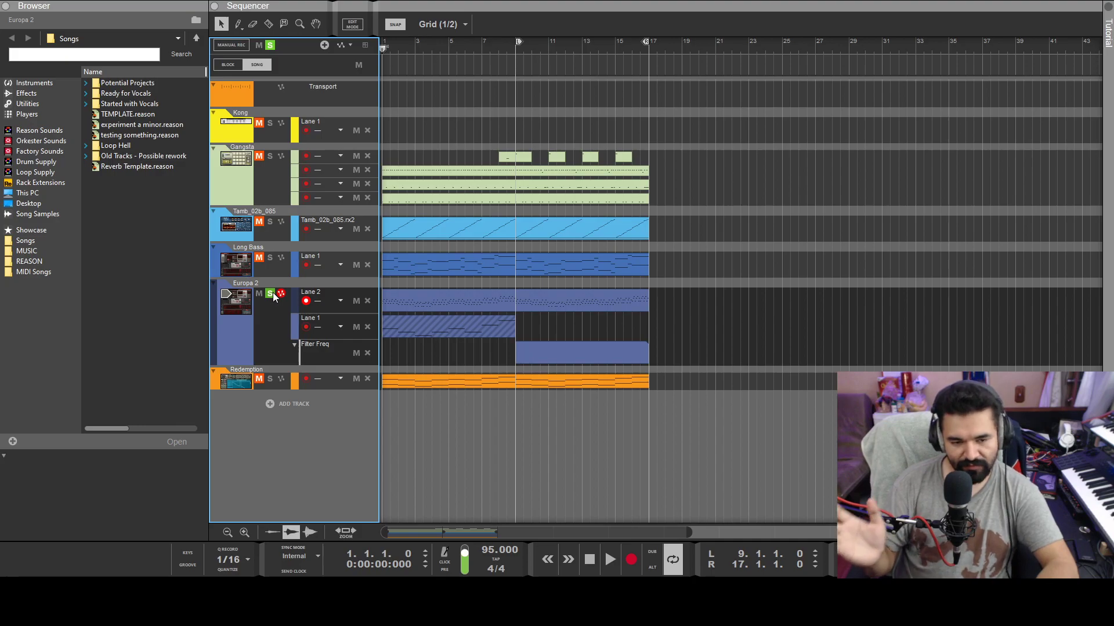
key(space)
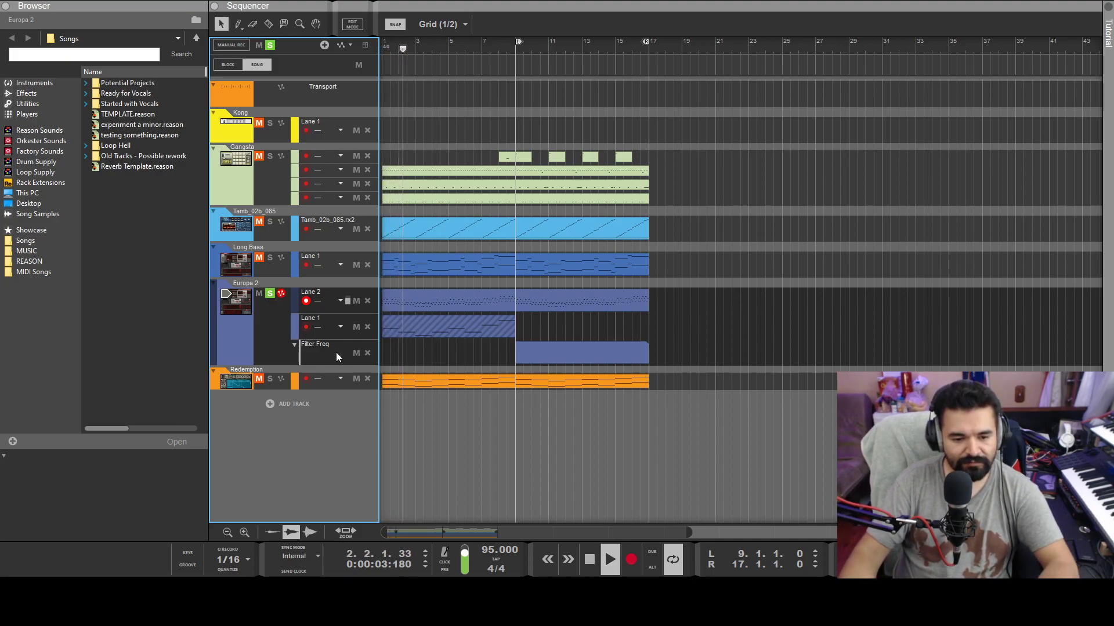
double_click(561, 351)
mouse_move(346, 374)
mouse_down()
mouse_move(337, 346)
mouse_move(336, 378)
mouse_up()
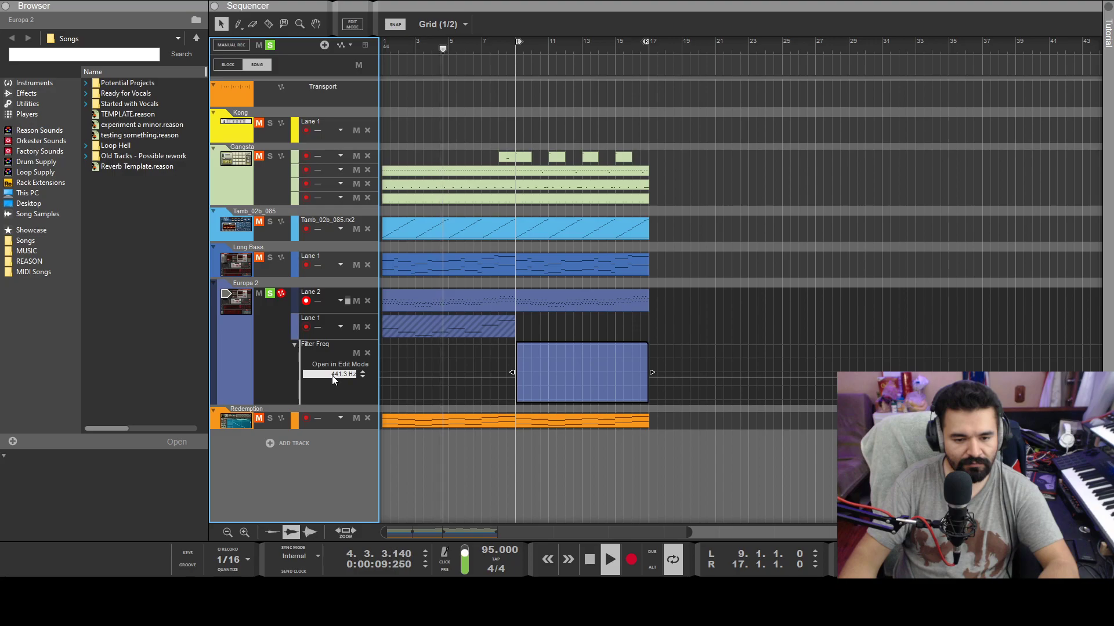
drag(331, 374, 332, 366)
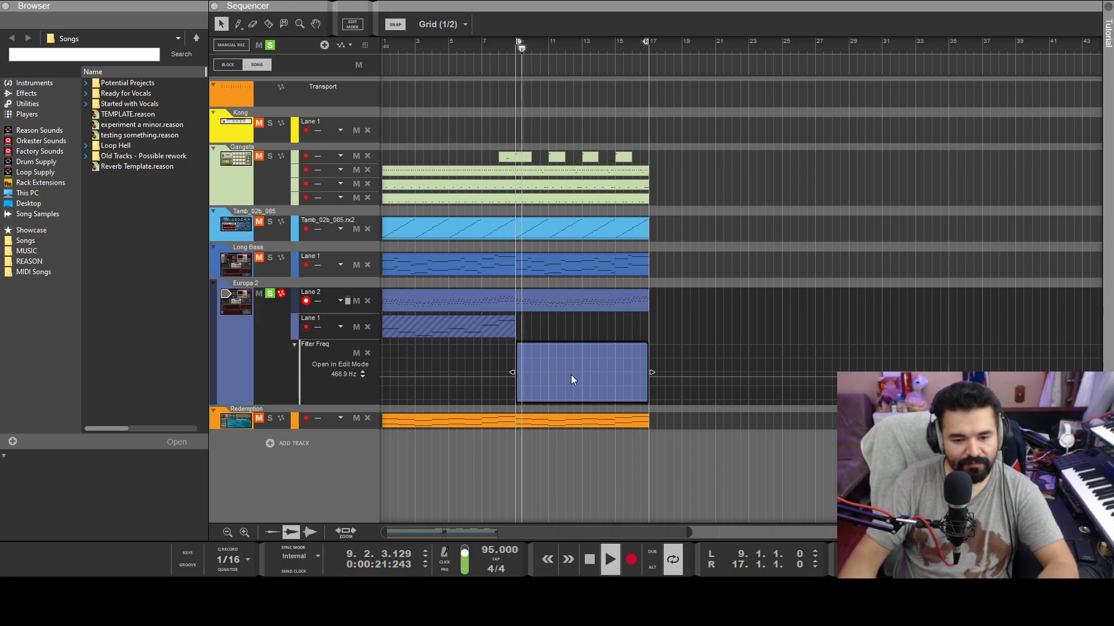
key(space)
Shape the Filter Freq automation as one upward curve from 453 Hz at bar 9 to a peak at bar 15.
click(516, 379)
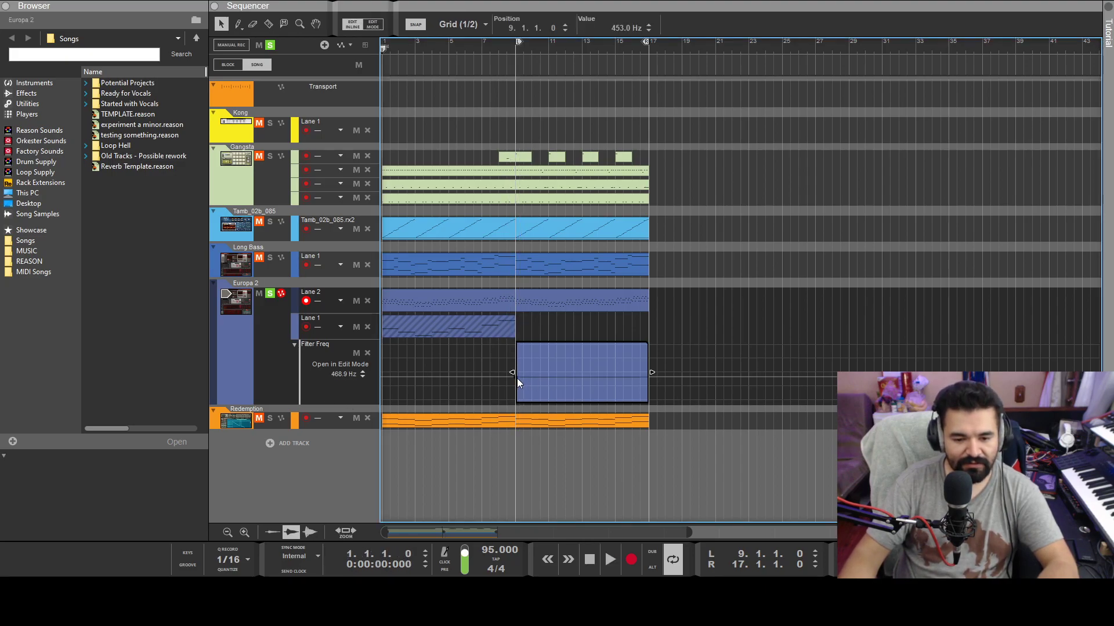
click(548, 367)
click(582, 353)
key(Delete)
drag(548, 367, 556, 374)
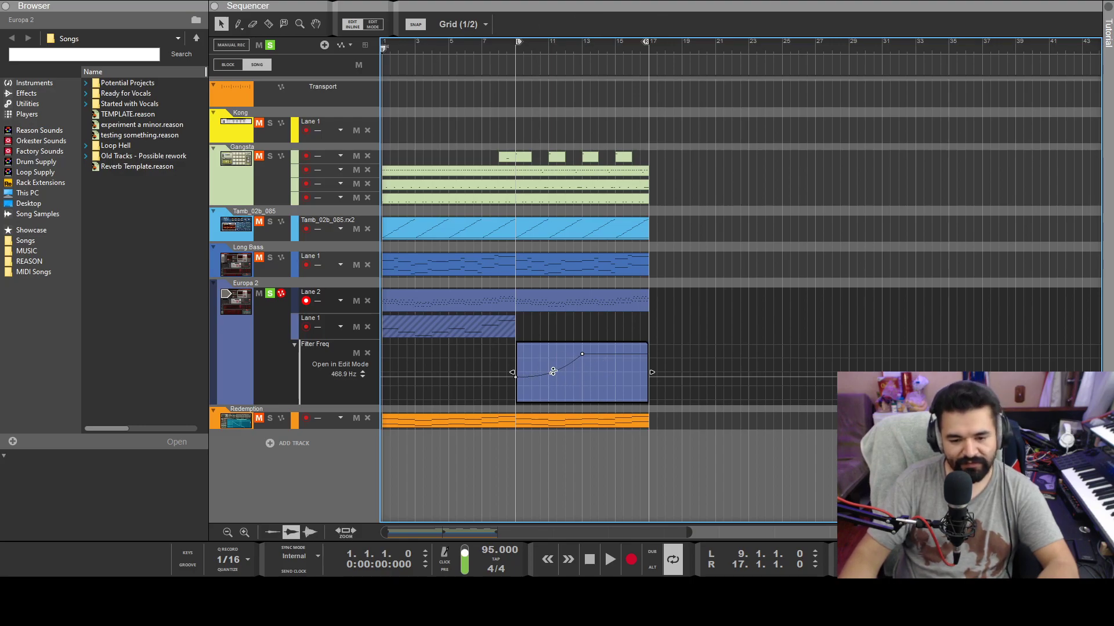
click(615, 345)
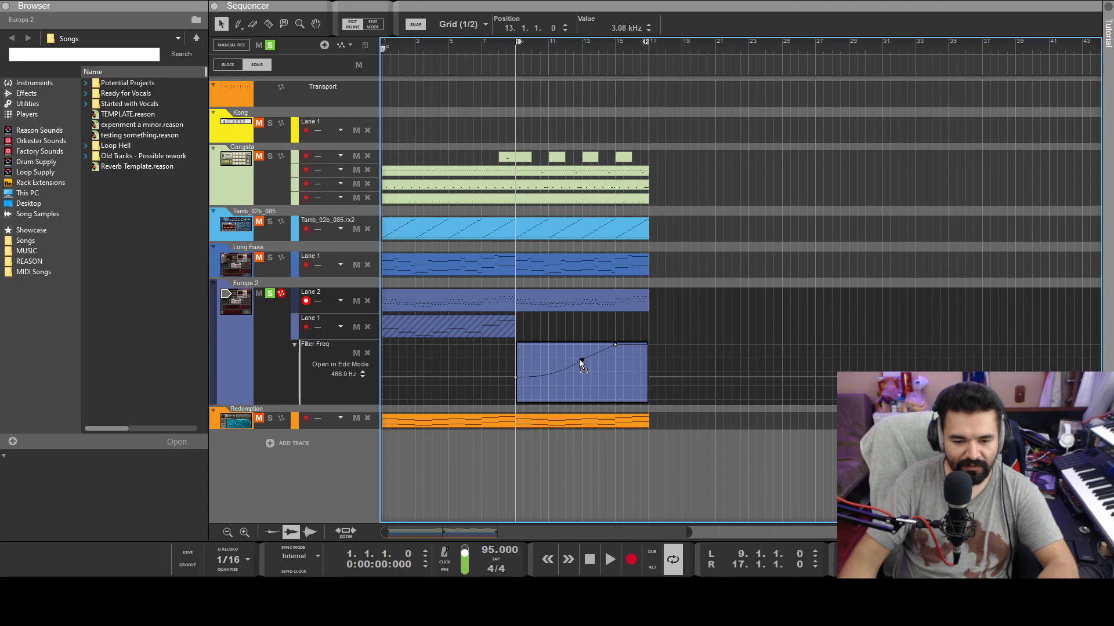
drag(583, 366, 581, 364)
double_click(582, 366)
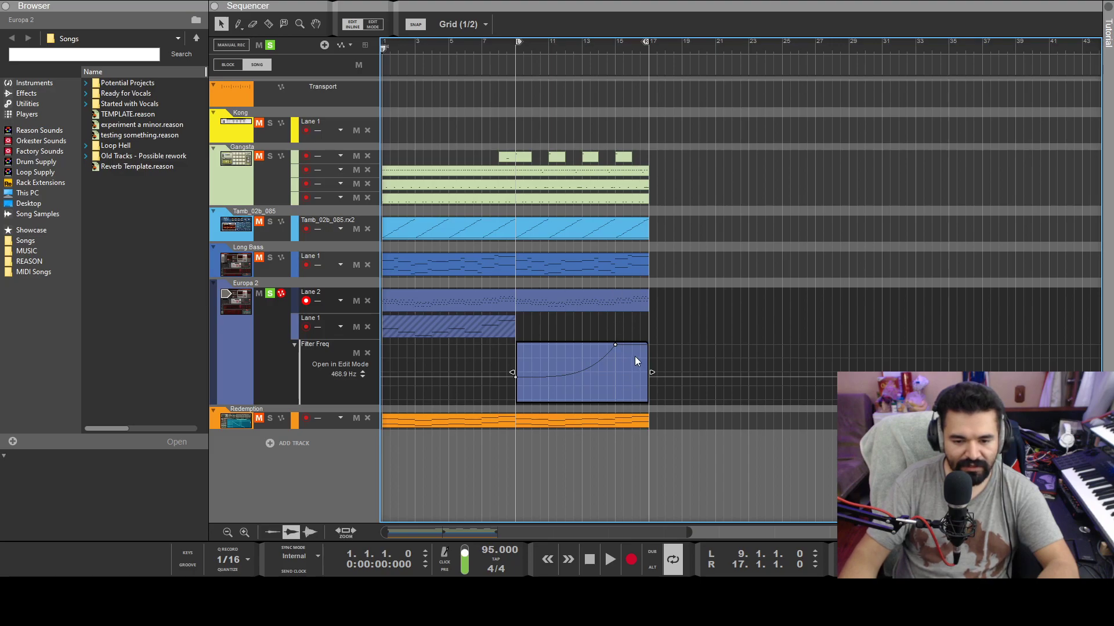
Add a Filter Freq point at bar 17 with about 857.8 Hz and curve the descent from the bar 15 peak.
click(647, 372)
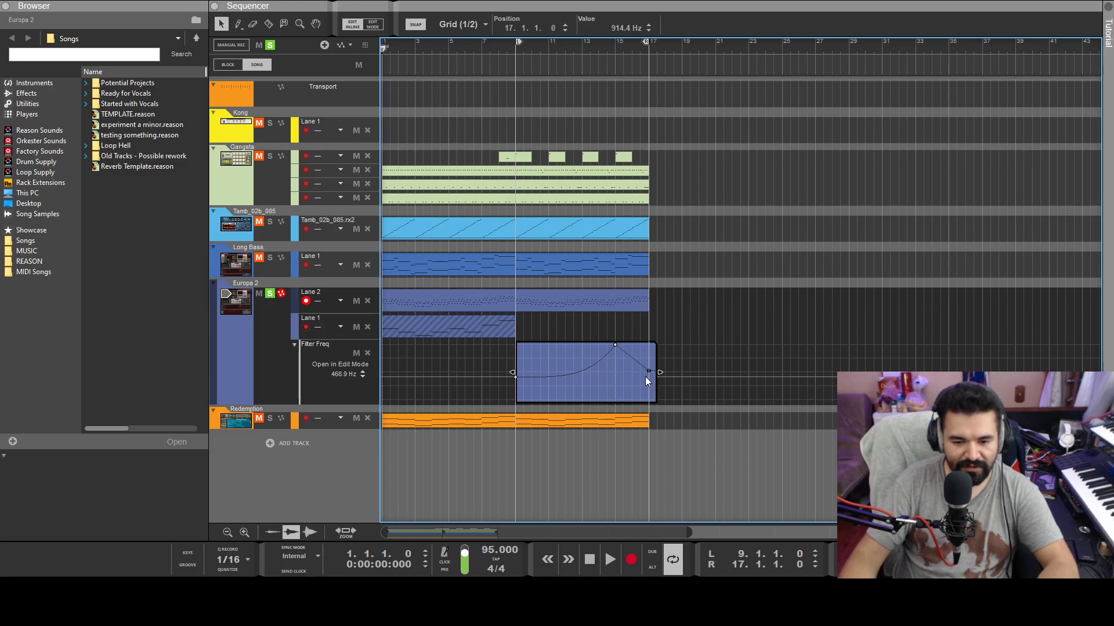
drag(647, 371, 651, 373)
click(648, 379)
mouse_move(648, 376)
mouse_down()
mouse_move(657, 379)
mouse_move(646, 371)
mouse_up()
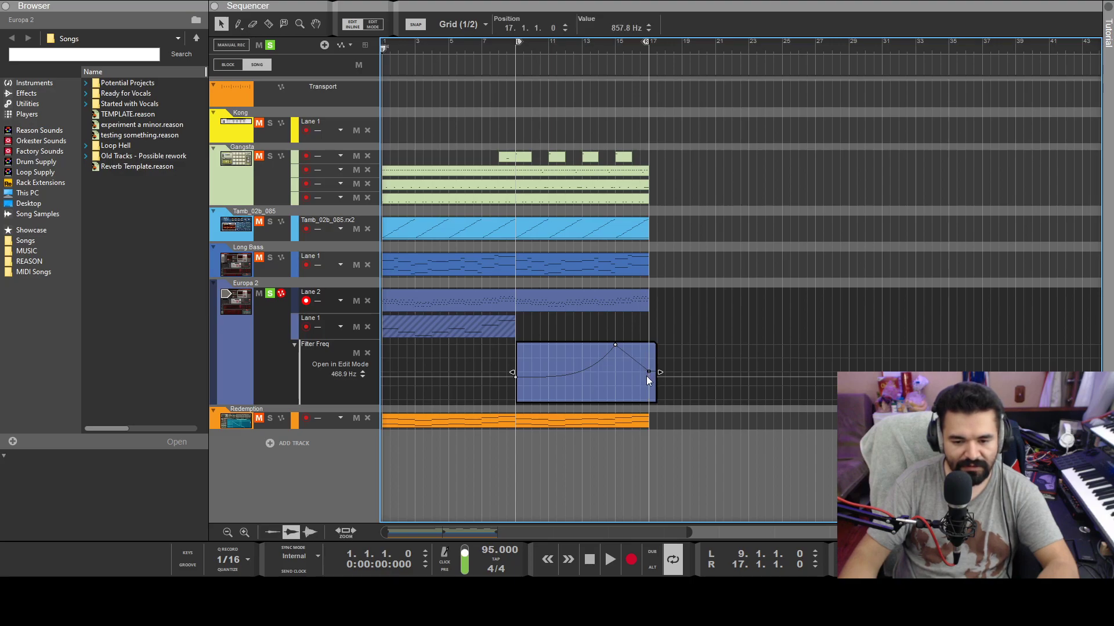
click(631, 354)
drag(631, 355, 644, 348)
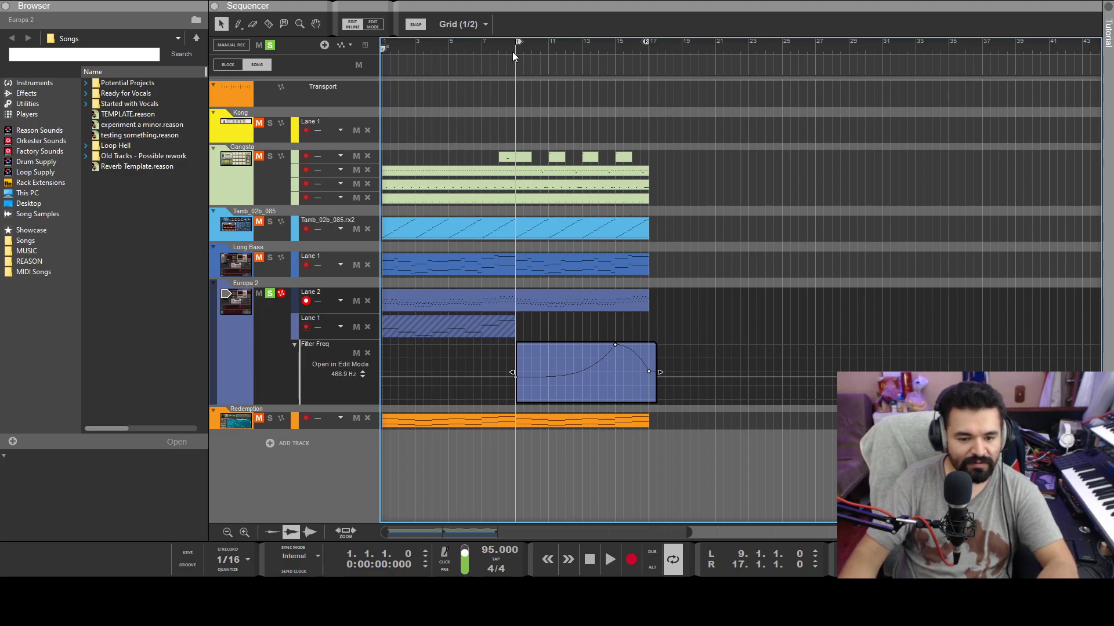
Play the soloed Europa 2 part briefly, stop, and turn off its solo.
key(space)
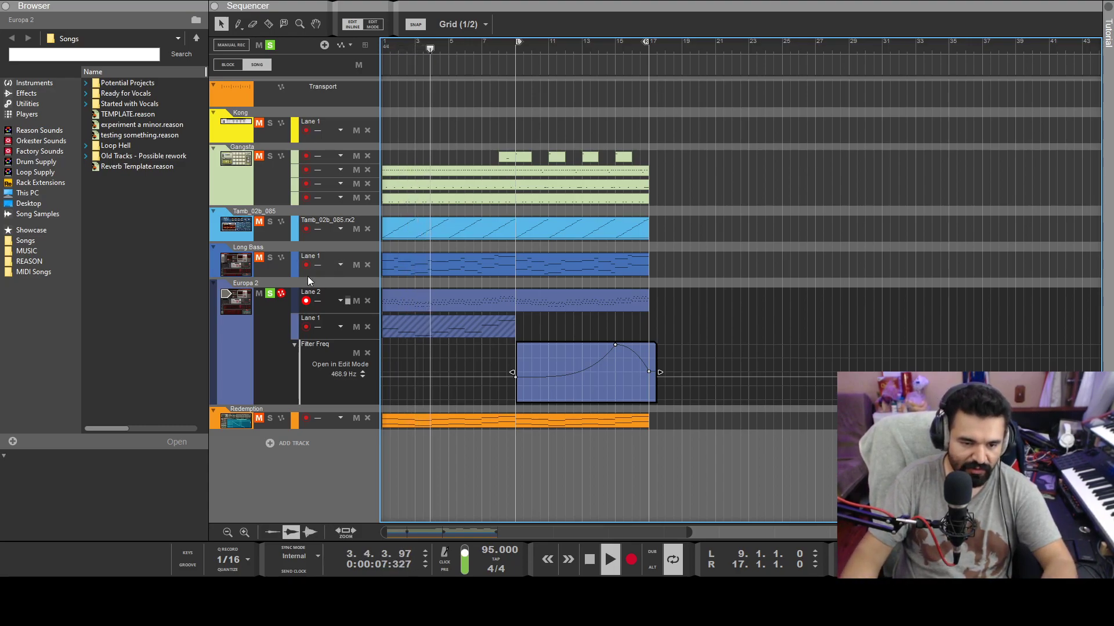
key(space)
click(269, 294)
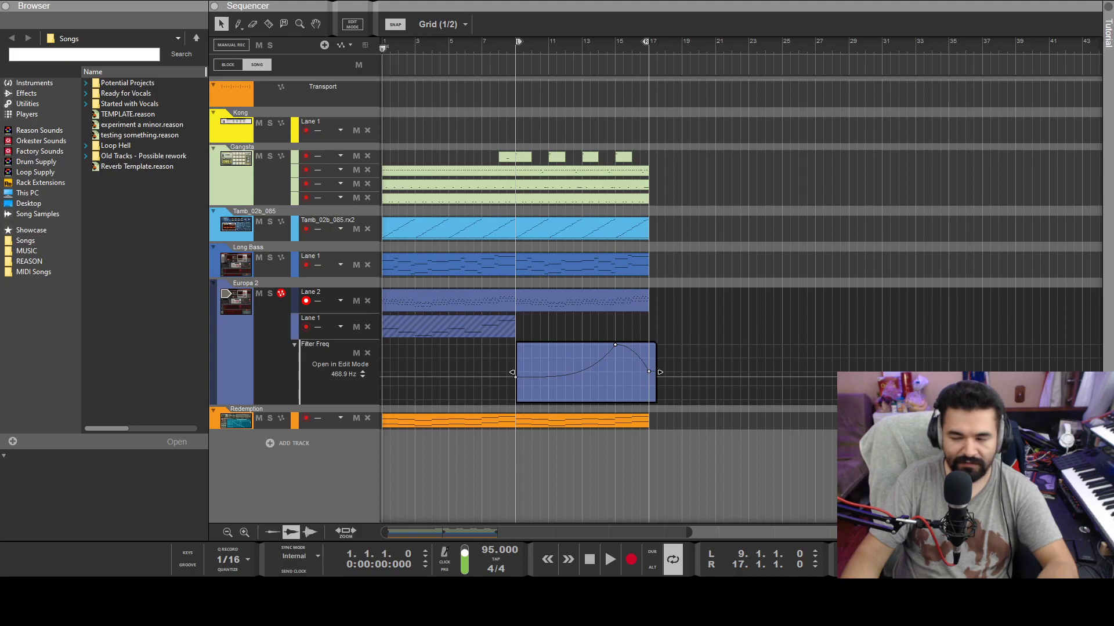
Audition the filter sweep in the full mix, return the playhead to bar 1 and leave the automation clip.
key(space)
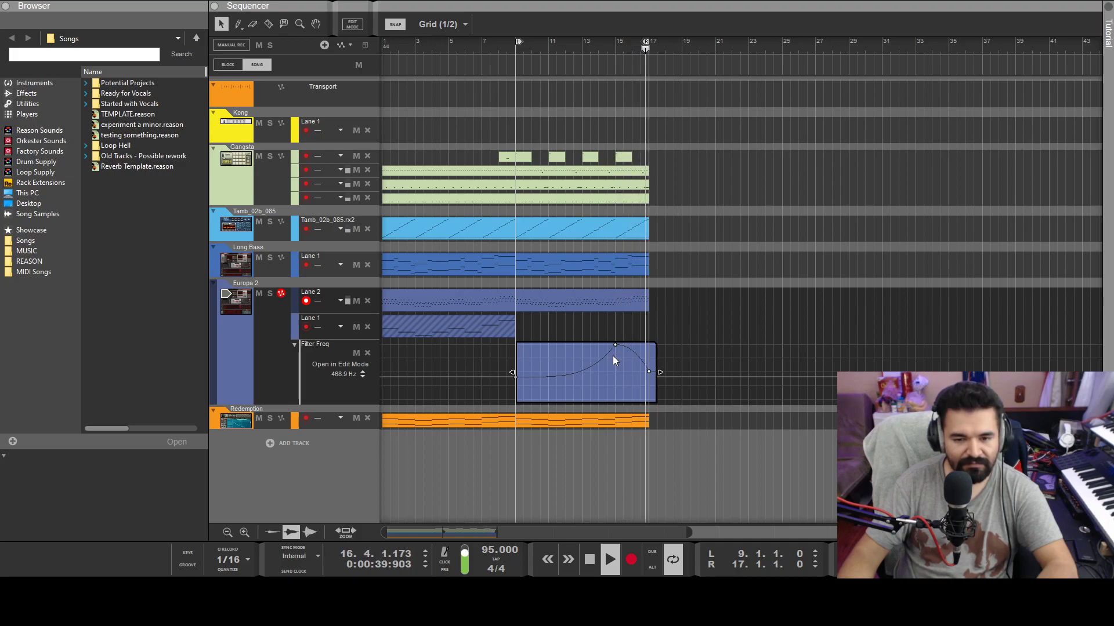
click(589, 559)
click(589, 559)
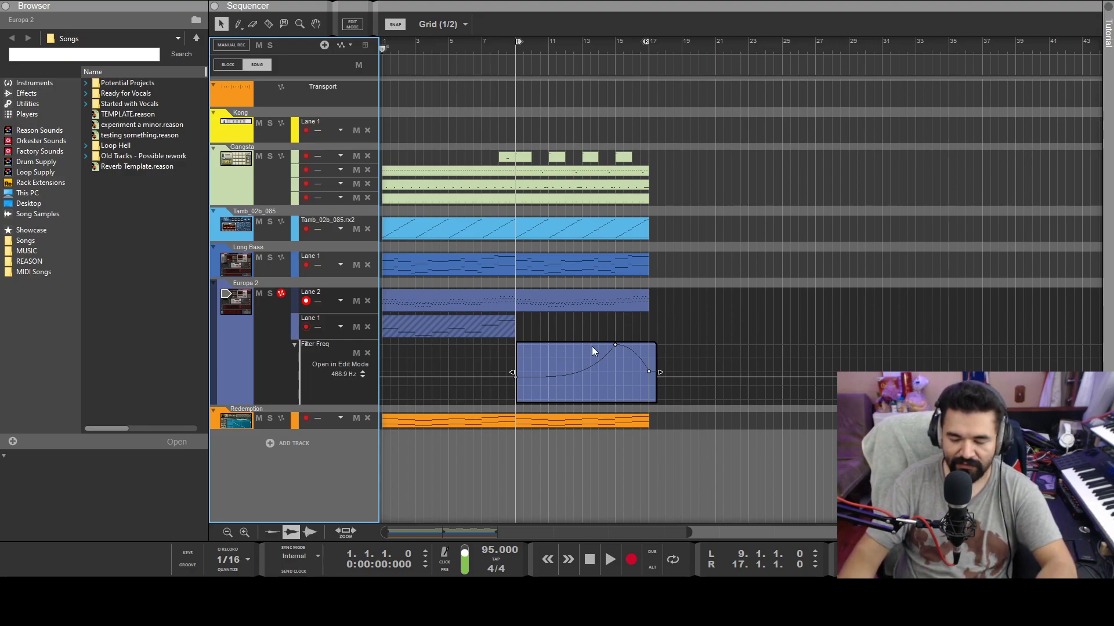
click(516, 458)
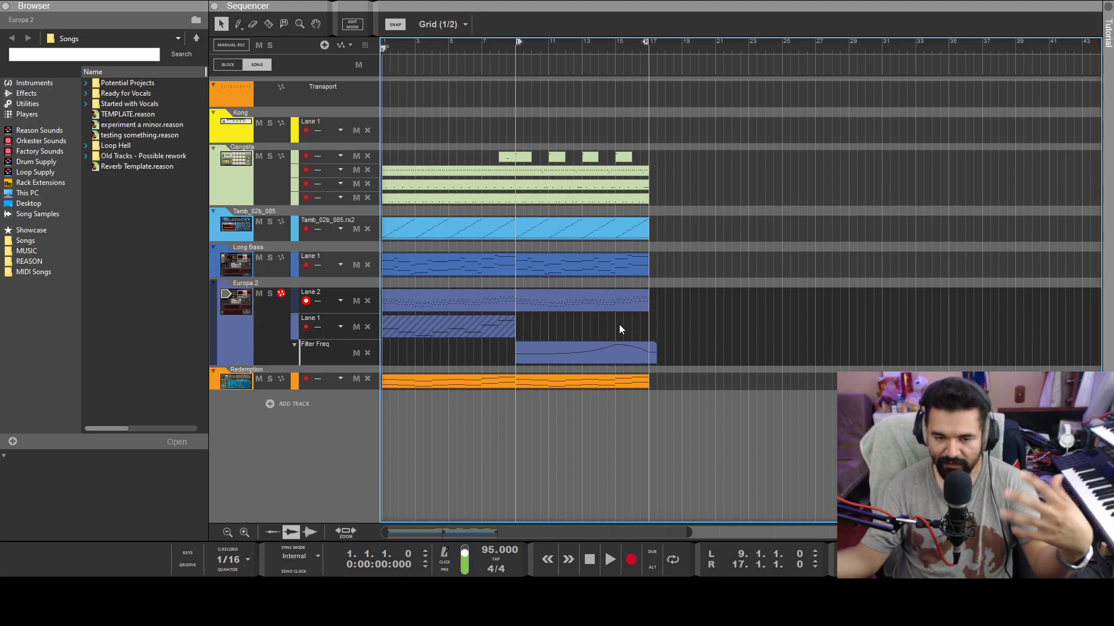
Reopen the Filter Freq clip and place an extra automation point at bar 11 with a value of 3.72 kHz.
click(574, 352)
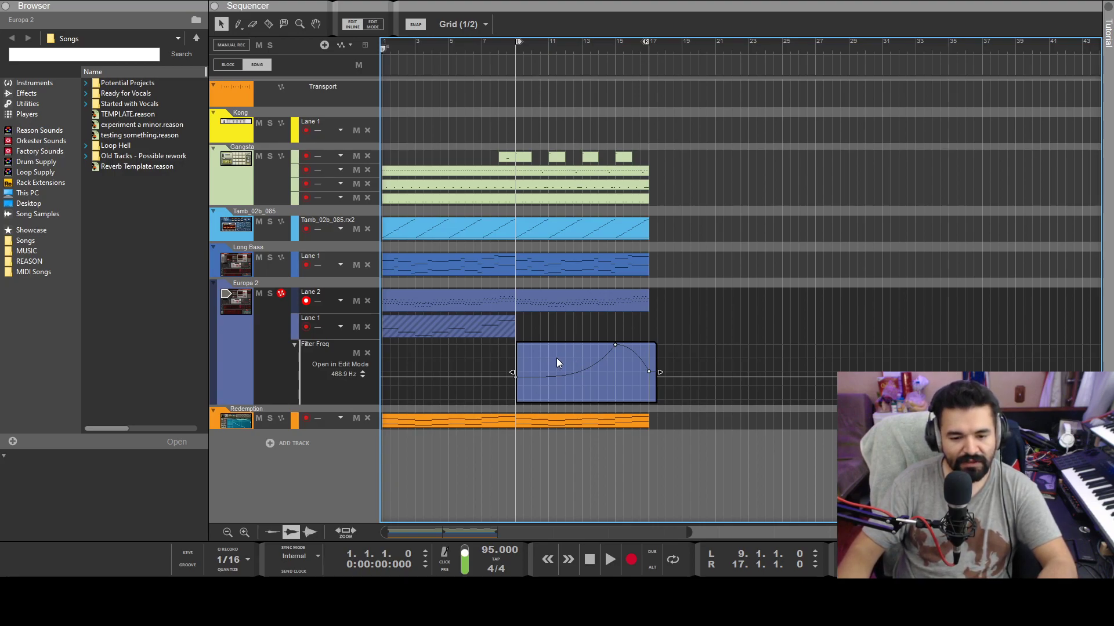
click(566, 359)
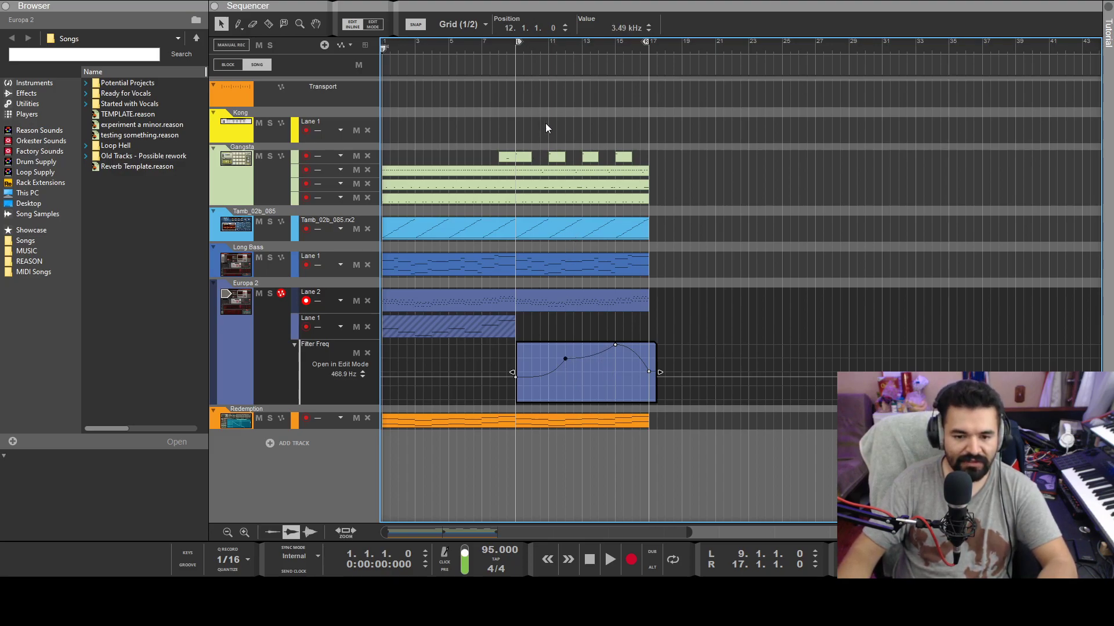
mouse_move(548, 359)
mouse_down()
mouse_move(578, 363)
mouse_move(549, 357)
mouse_up()
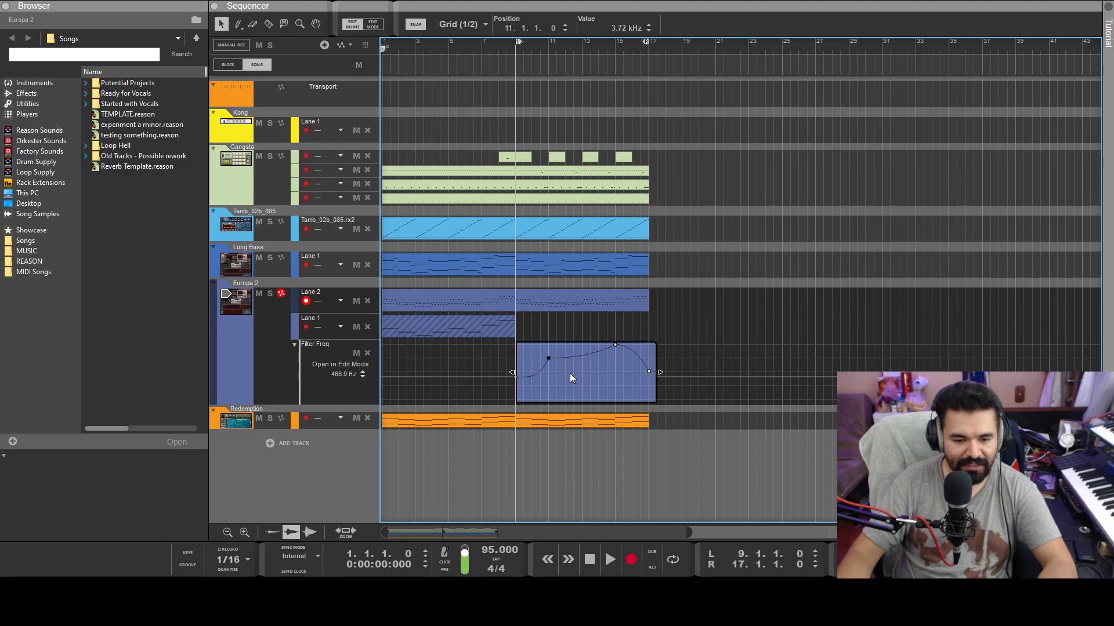
Play the section from bar 8 to check the revised filter sweep, and return the playhead to bar 1.
drag(516, 45, 499, 48)
key(space)
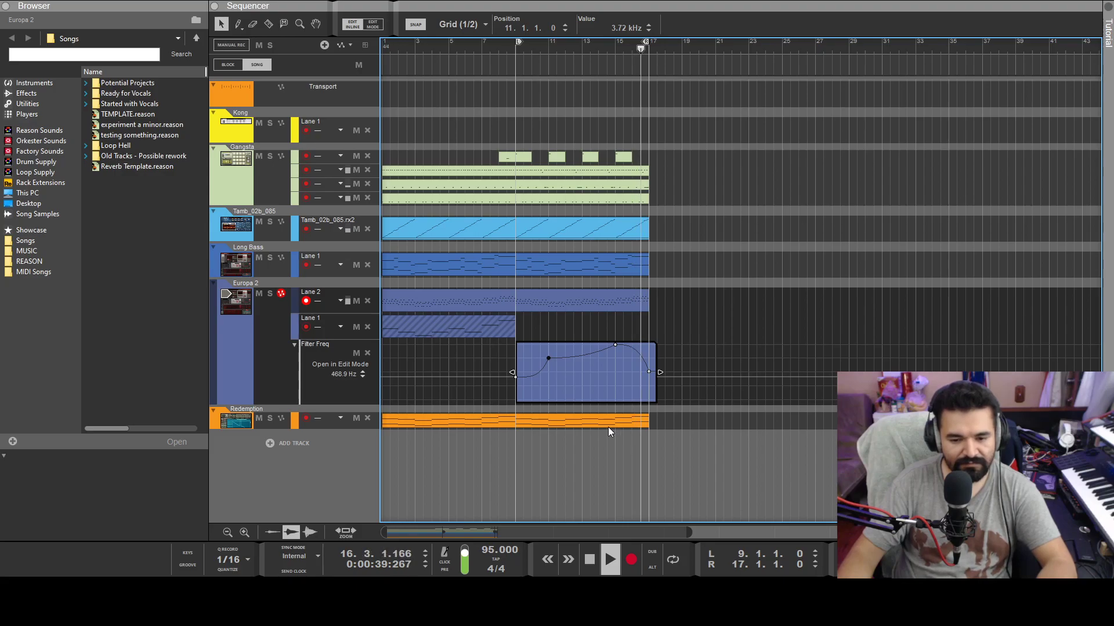
key(space)
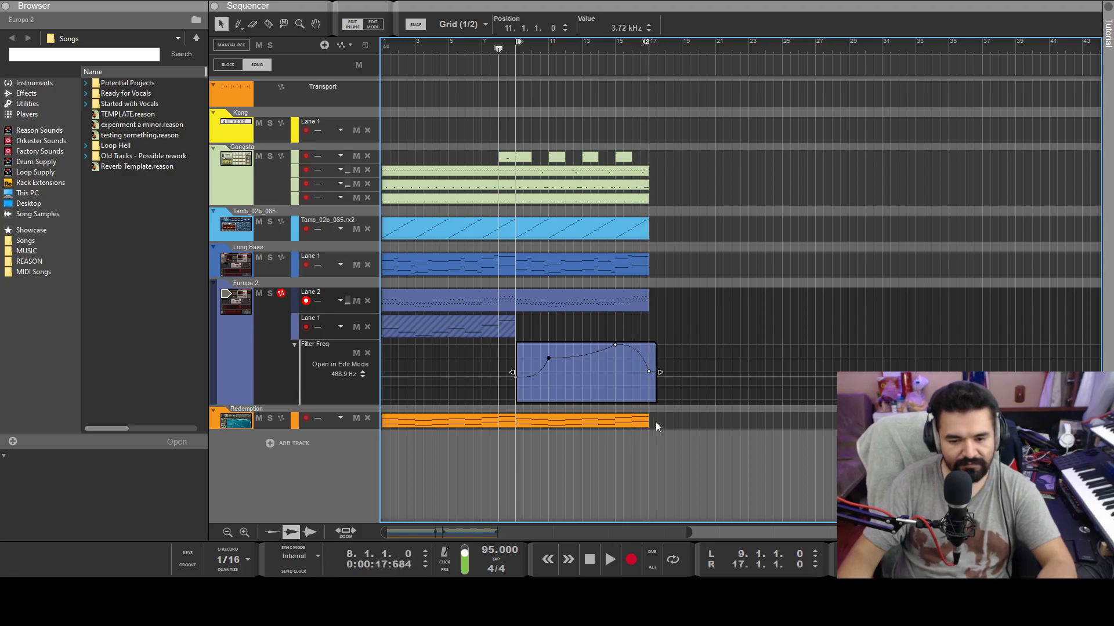
click(586, 561)
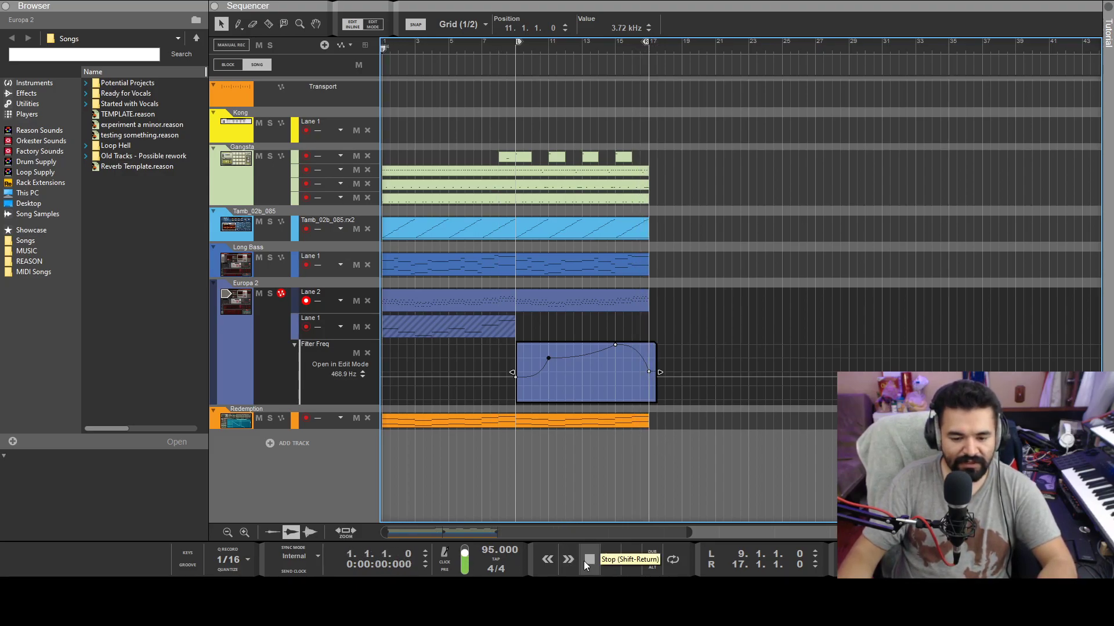
Set the left locator to bar 1 and move the second section's clips to bar 17, with the bar 8 Gangsta clip going to bar 16.
drag(520, 42, 363, 36)
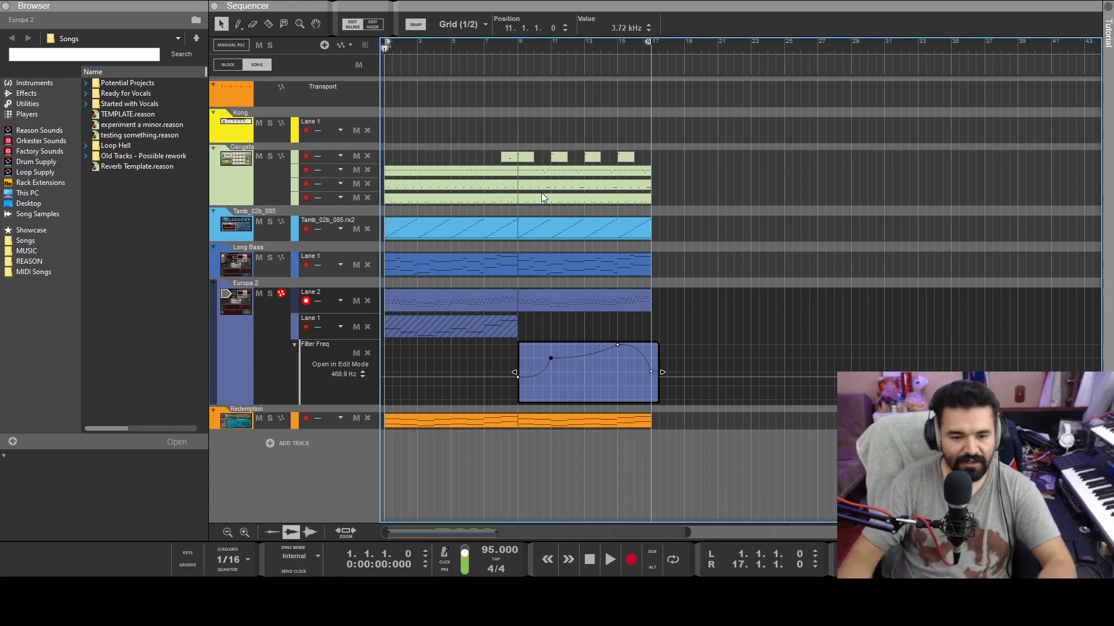
double_click(521, 463)
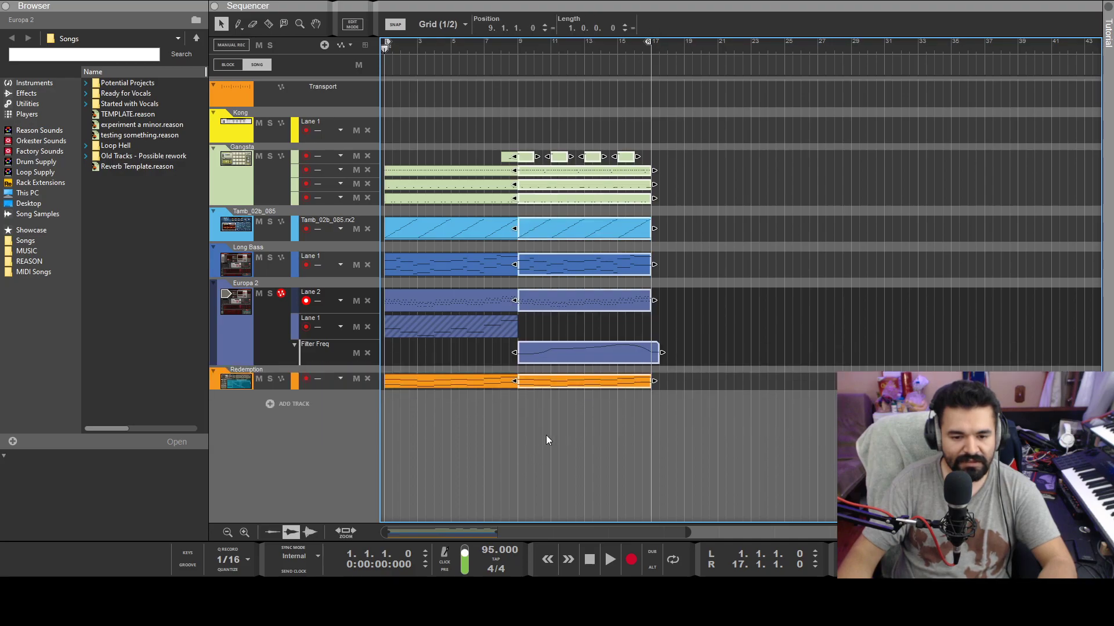
drag(544, 189, 676, 194)
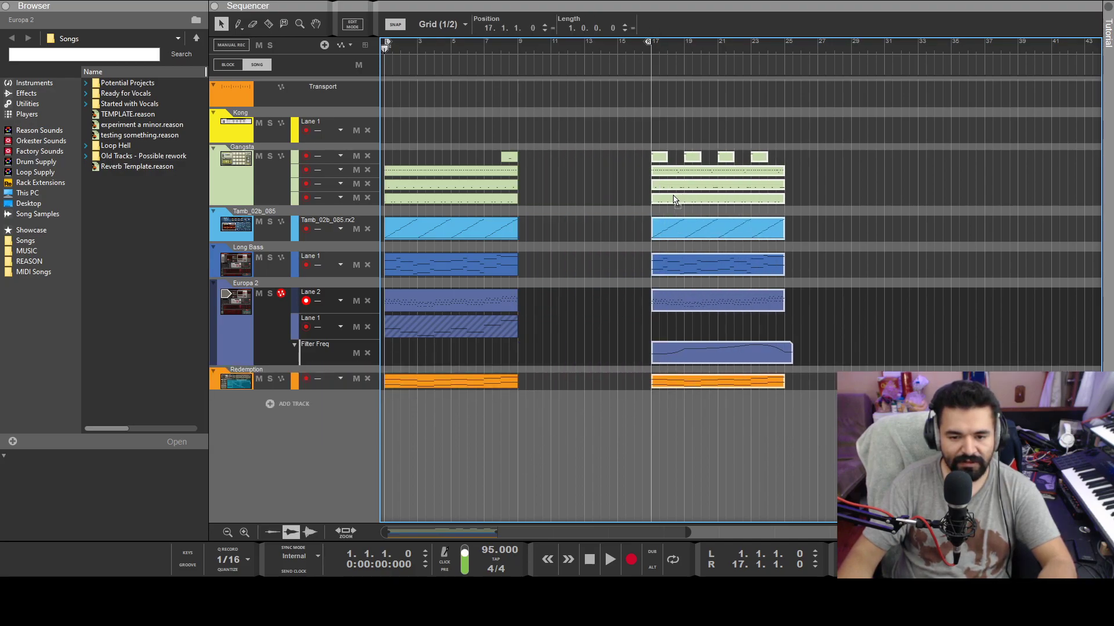
drag(505, 156, 642, 162)
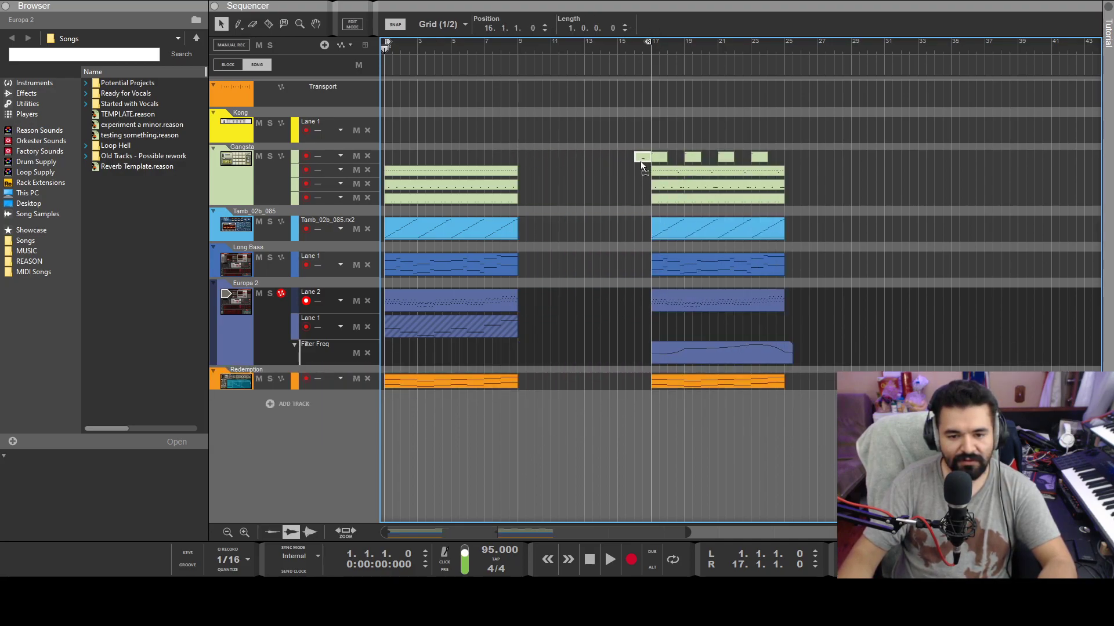
Set the right locator to bar 25, copy the first section's clips to bar 9 and briefly play from bar 1.
drag(648, 41, 783, 43)
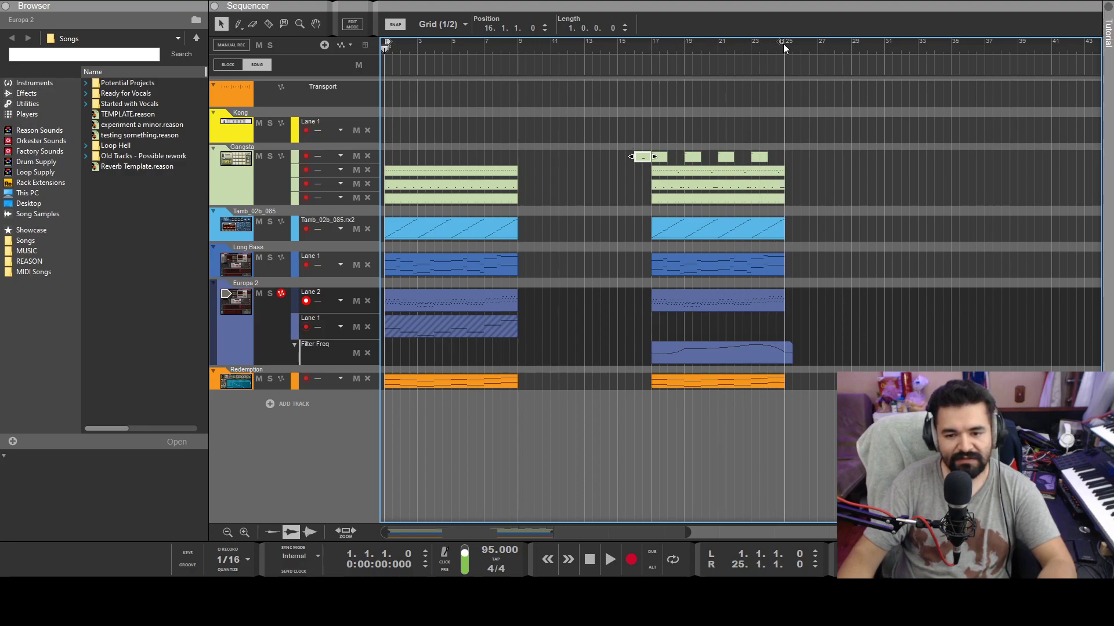
drag(508, 117, 406, 434)
drag(432, 298, 565, 298)
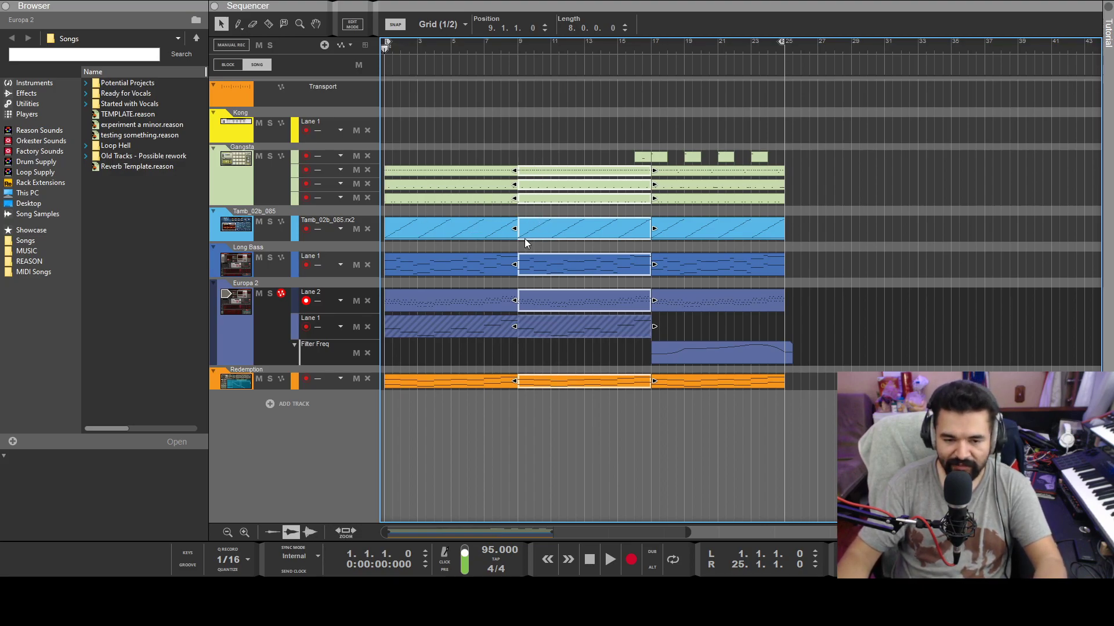
key(space)
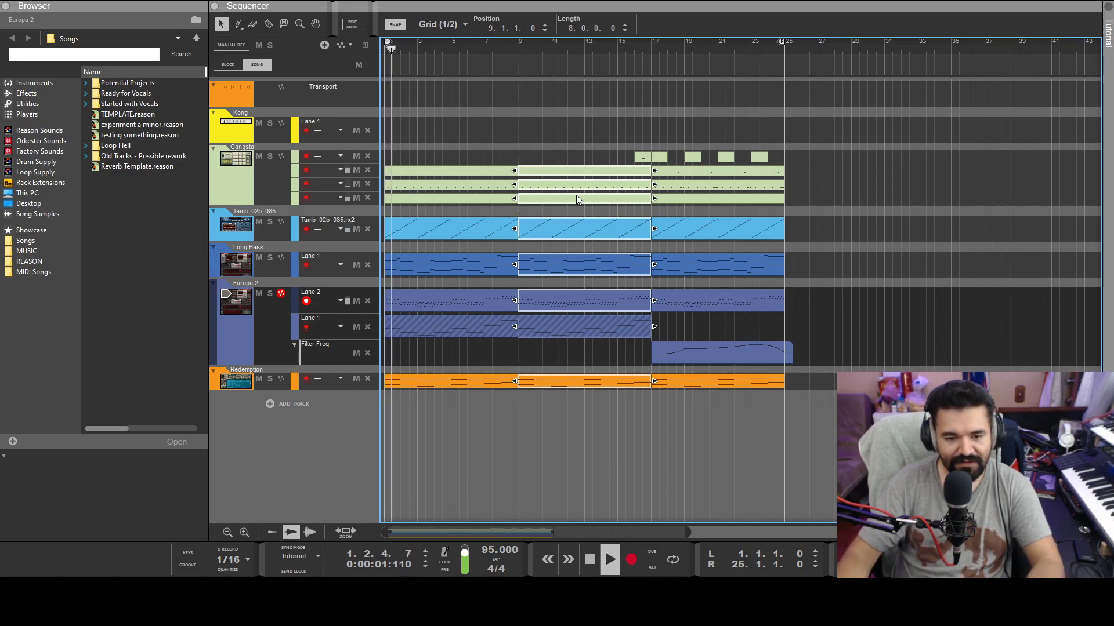
key(space)
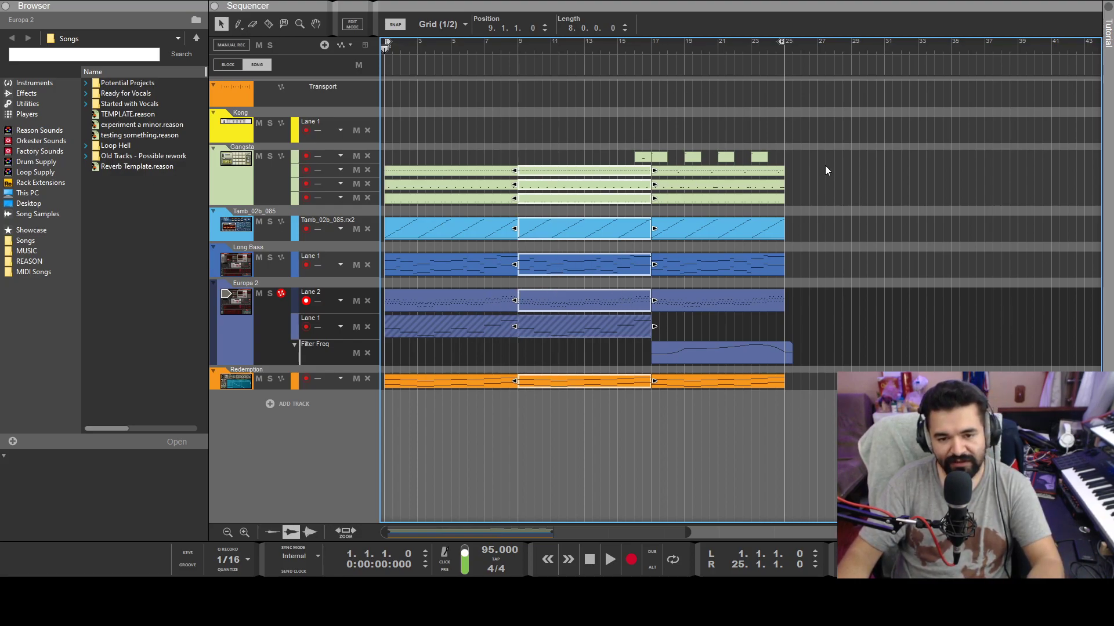
Play the arrangement from about bar 15 to the end to check the change into the section at bar 17.
click(626, 46)
key(space)
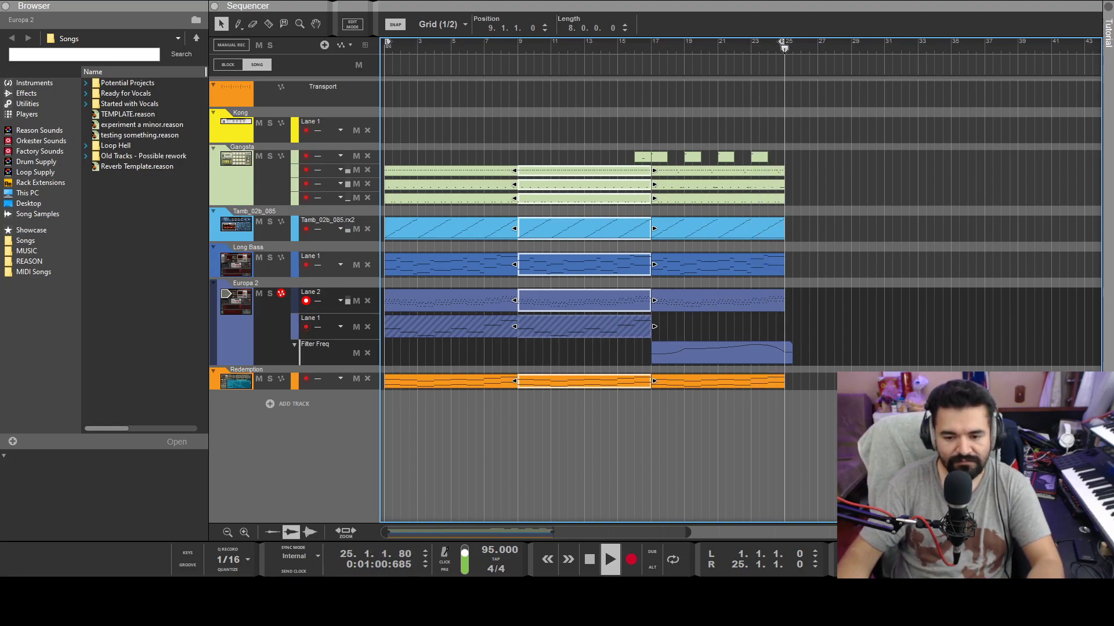
key(space)
Turn on looping between the locators, deselect the clips and briefly play the arrangement from bar 1.
click(673, 560)
drag(625, 49, 568, 48)
click(611, 113)
key(KP_0)
key(space)
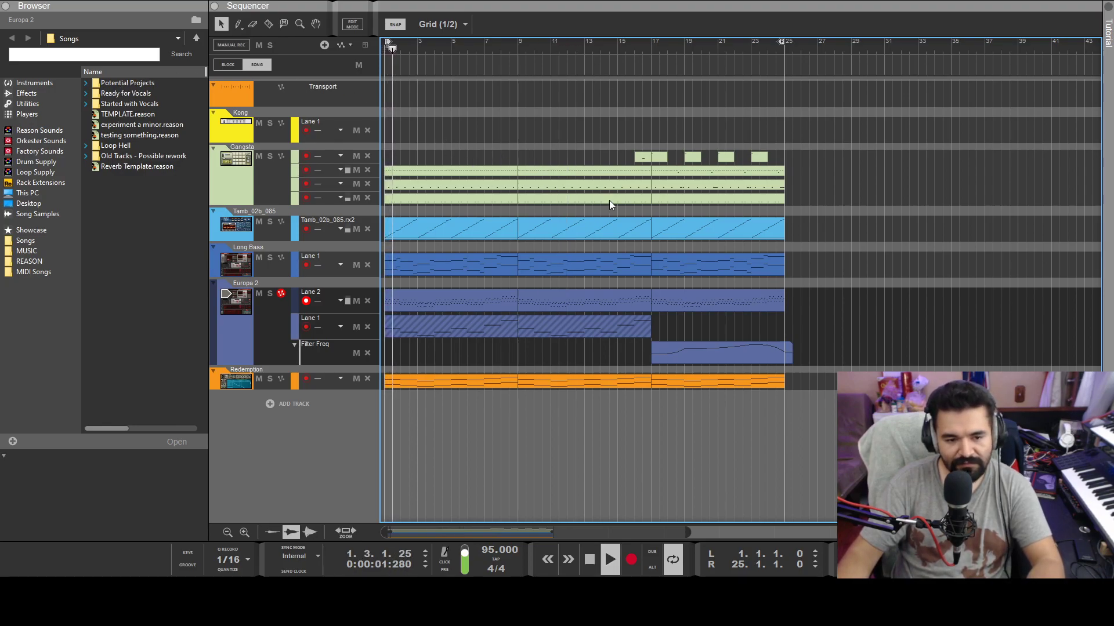
key(space)
Switch to the rack, load the Classic Saw MK patch into the Antidote synth and lower its channel level slightly.
key(alt+Tab)
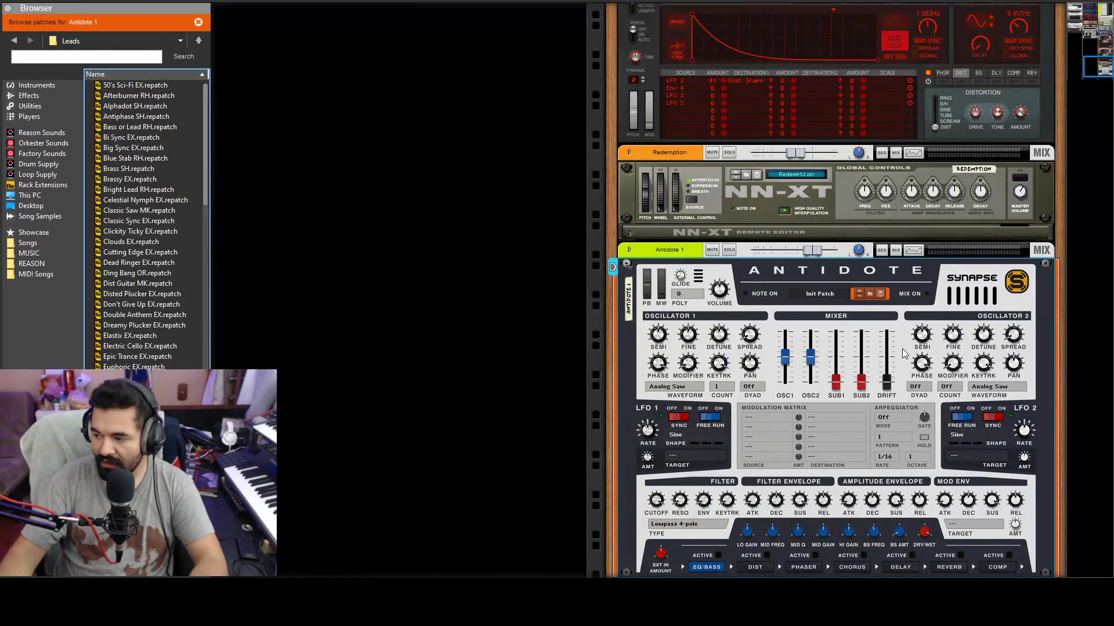
scroll(885, 346, down, 2)
scroll(885, 346, down, 4)
click(145, 210)
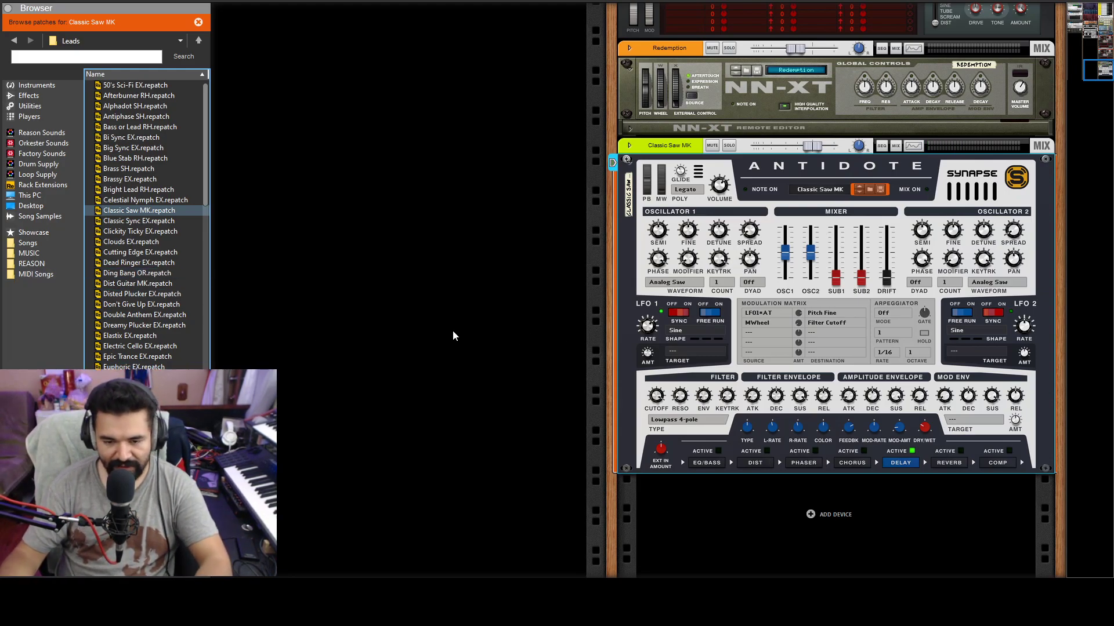
scroll(738, 439, down, 1)
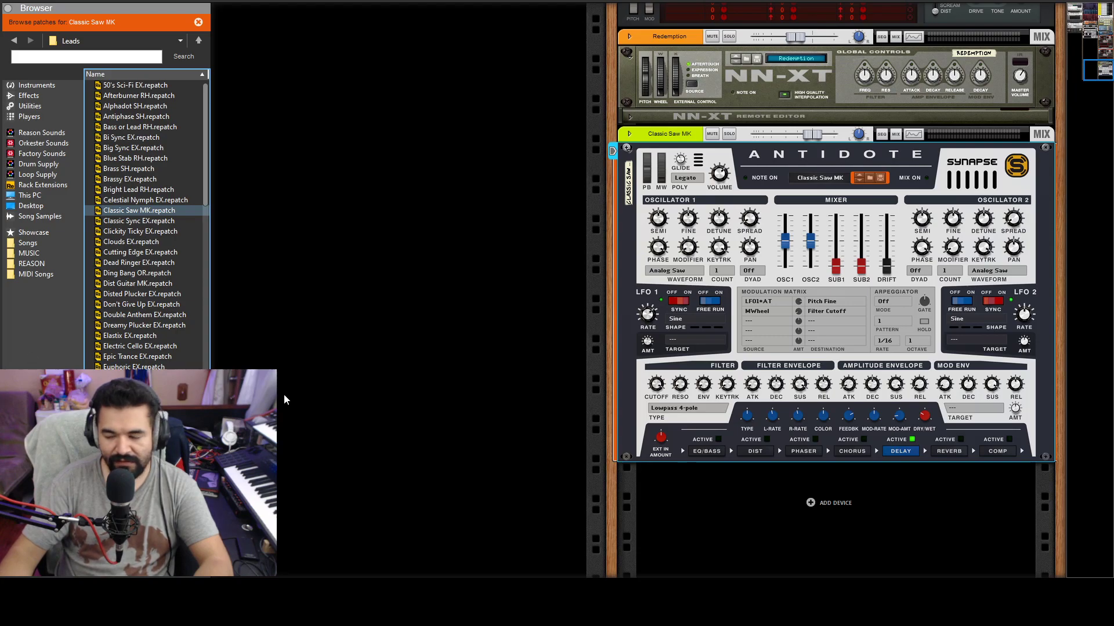
drag(812, 139, 800, 138)
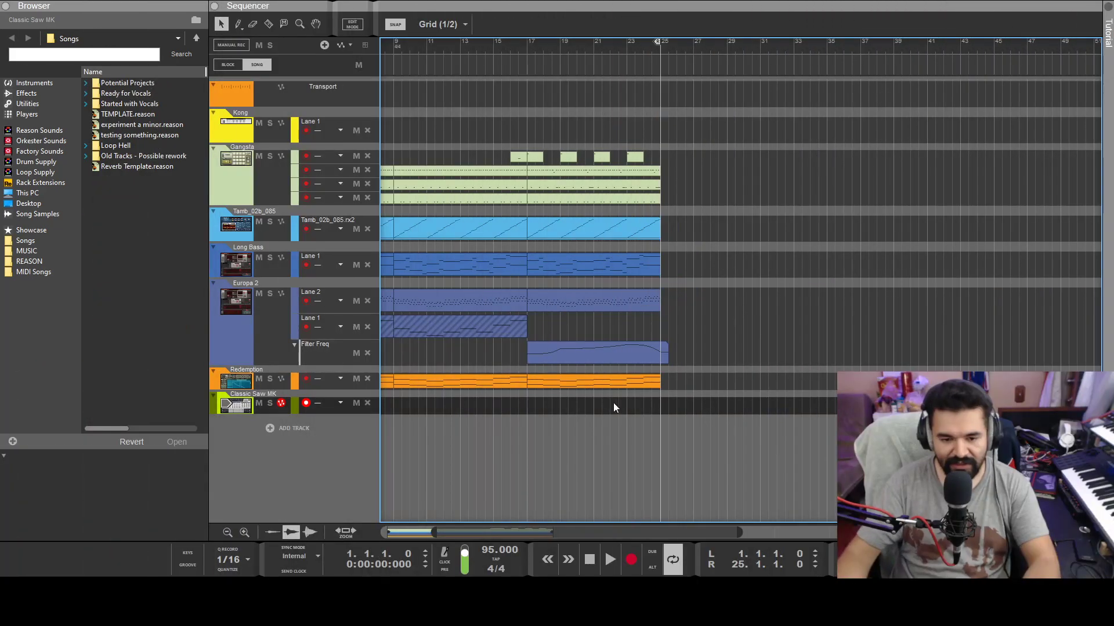
Copy the Long Bass clip at bar 17 to the Classic Saw MK track and delete the copy's lower-octave notes.
drag(565, 263, 562, 412)
double_click(562, 407)
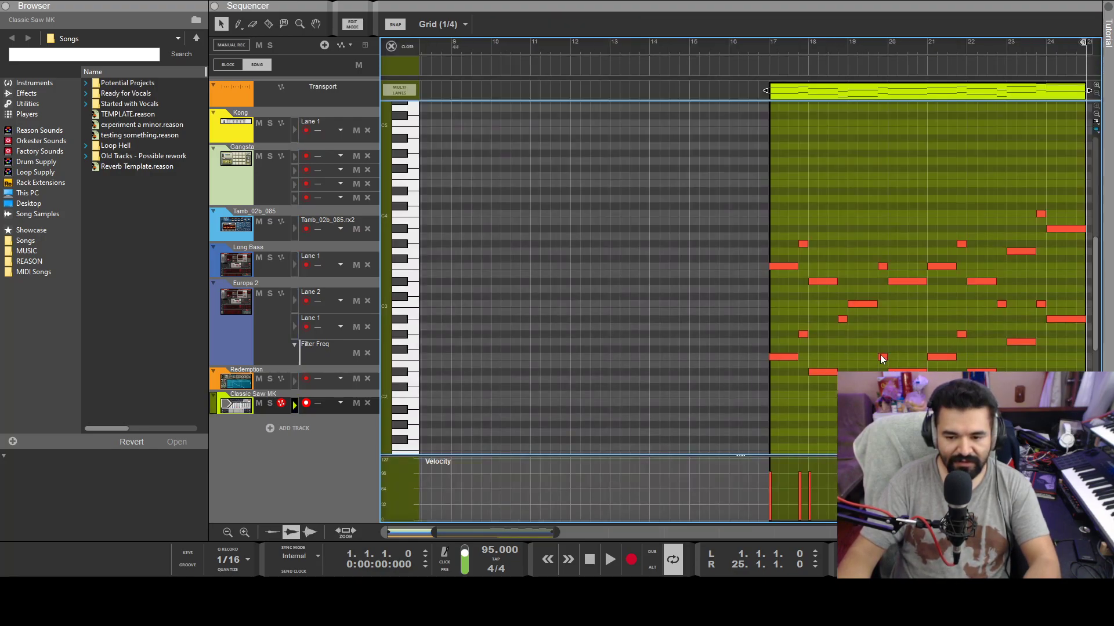
drag(787, 331, 1012, 435)
key(Delete)
click(1066, 319)
shift+click(1040, 304)
key(Delete)
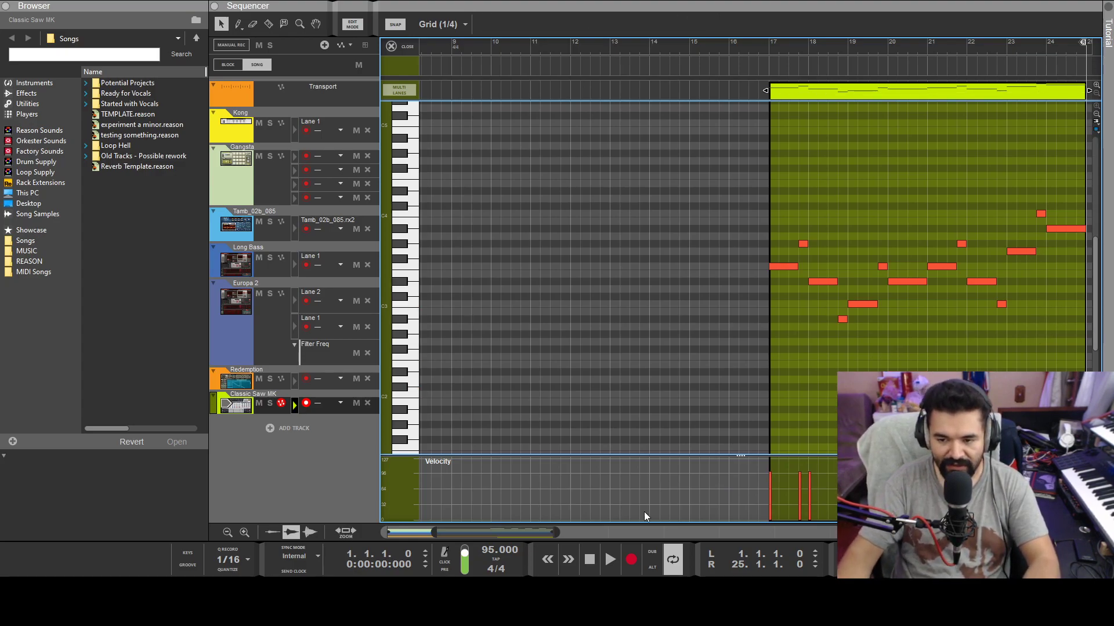
Play the section from bar 17 to hear the new Classic Saw MK part.
drag(494, 532, 547, 532)
click(486, 46)
key(space)
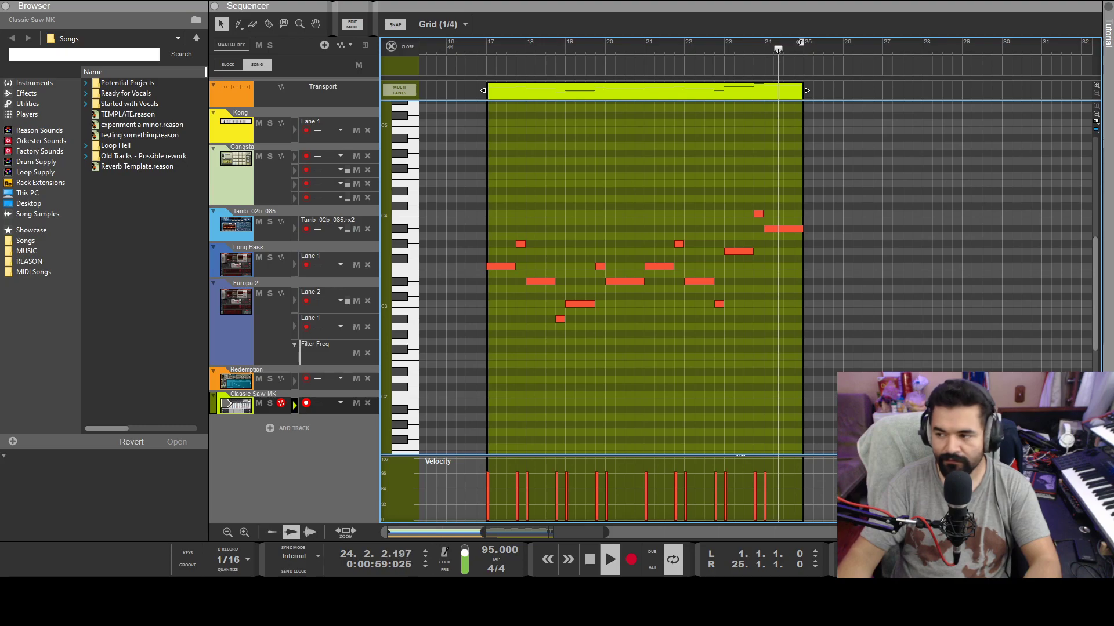
In the mixer, set Classic Saw MK's level to -7.76 dB and enable its FX2 chorus send, comparing it on and off.
key(F5)
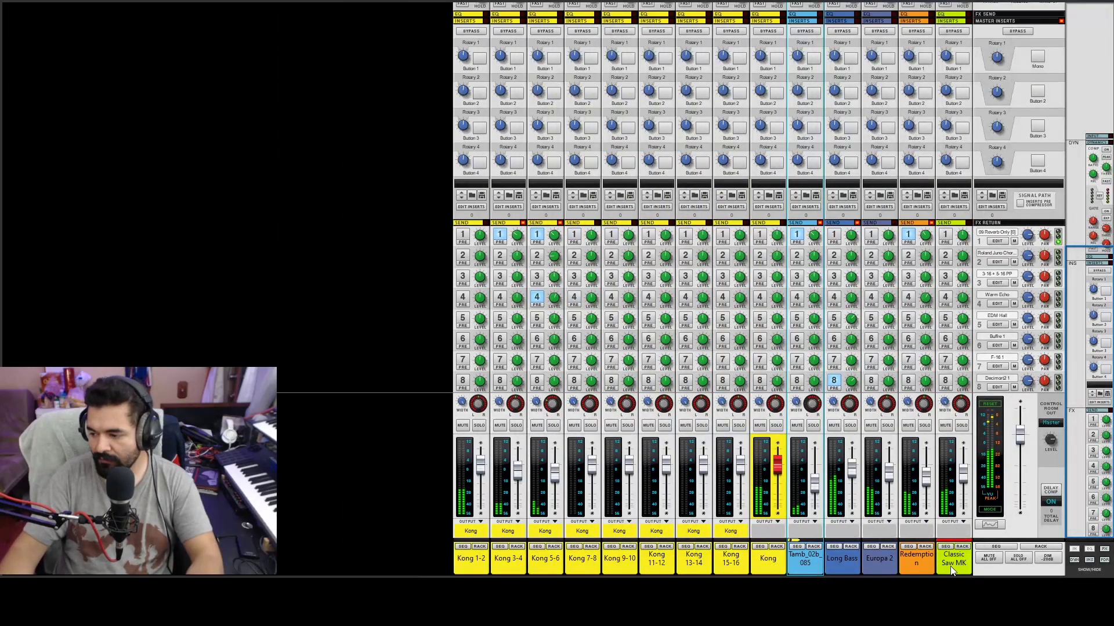
click(965, 475)
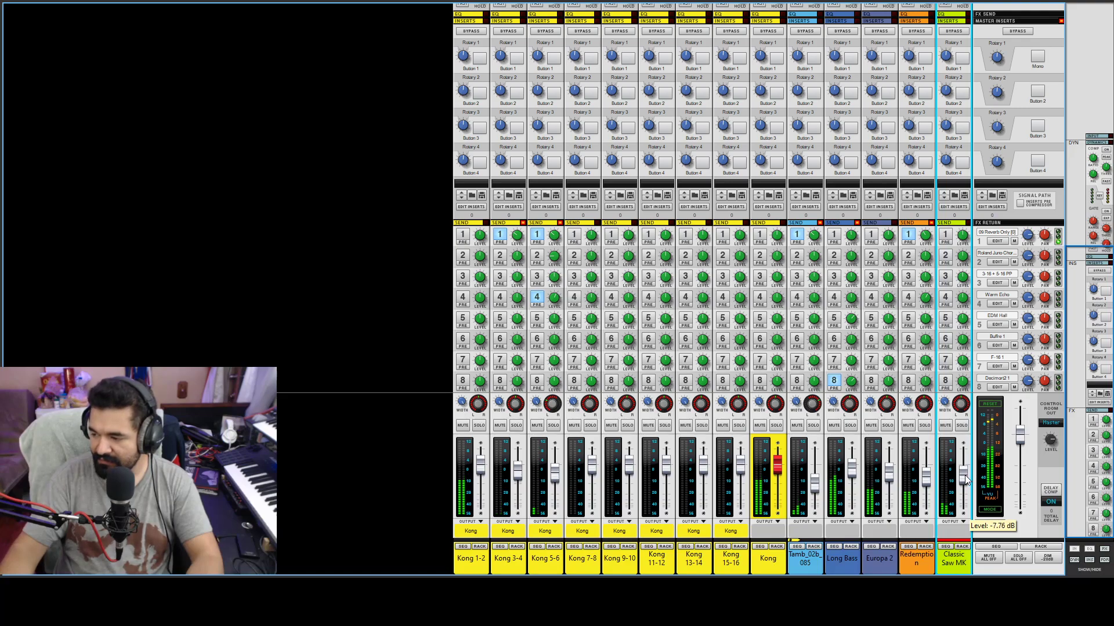
click(944, 235)
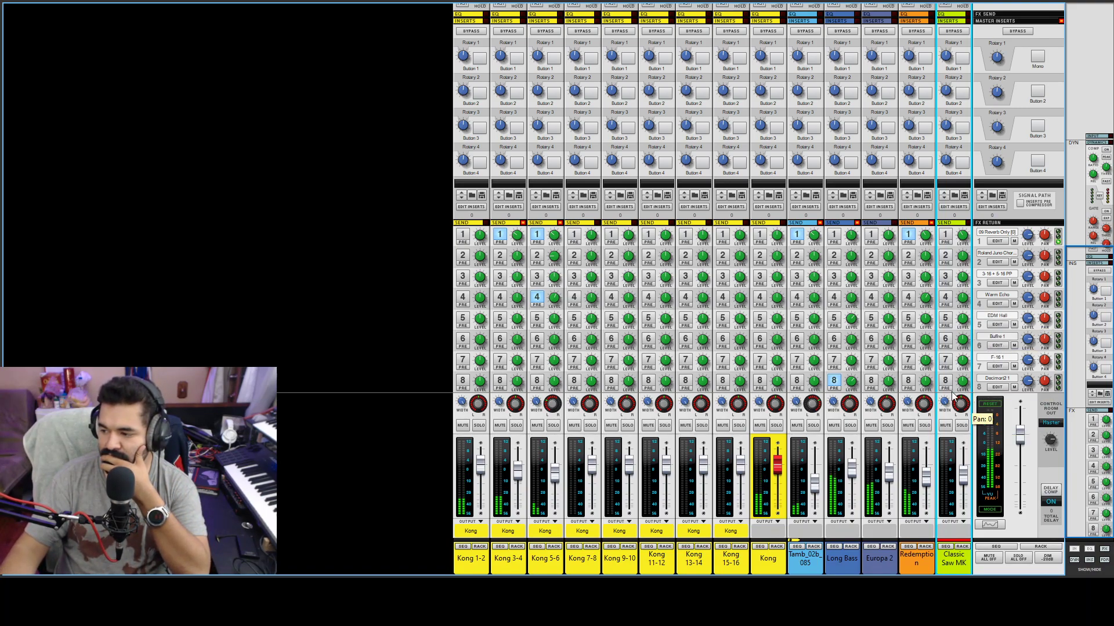
click(945, 256)
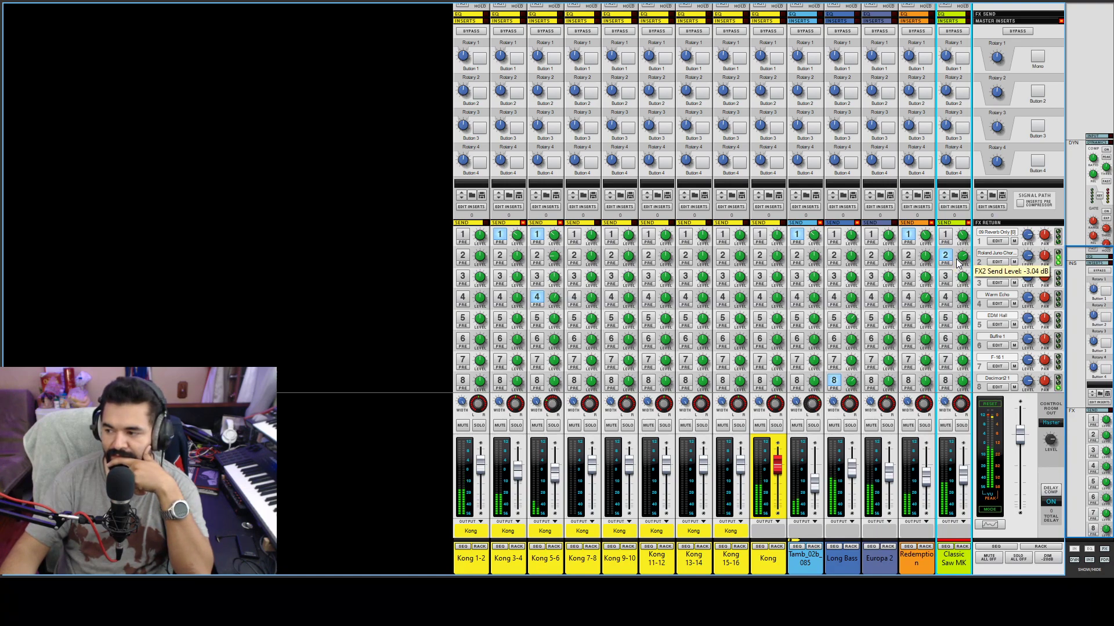
click(951, 259)
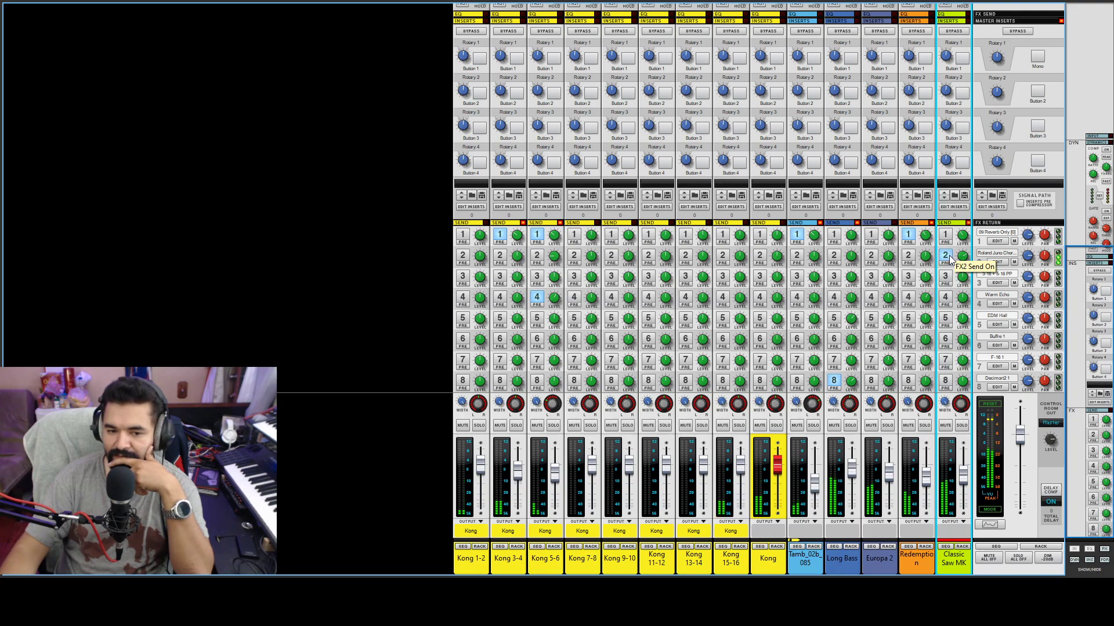
click(951, 259)
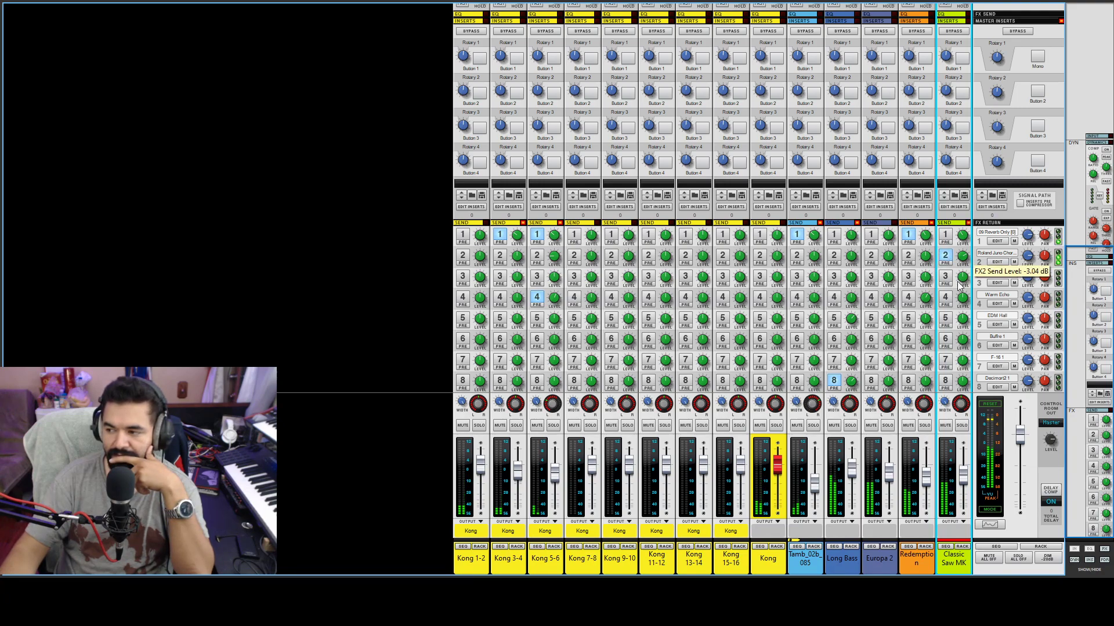
Set Classic Saw MK's level to -10.80 dB while monitoring the master in mono, and switch mono off again.
click(1037, 60)
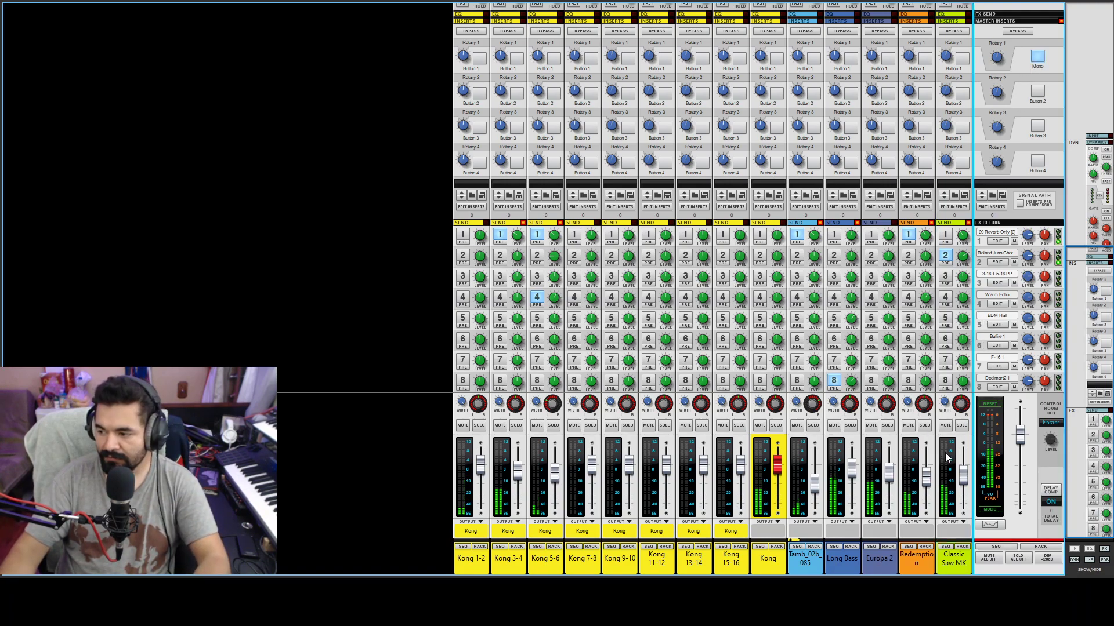
click(964, 485)
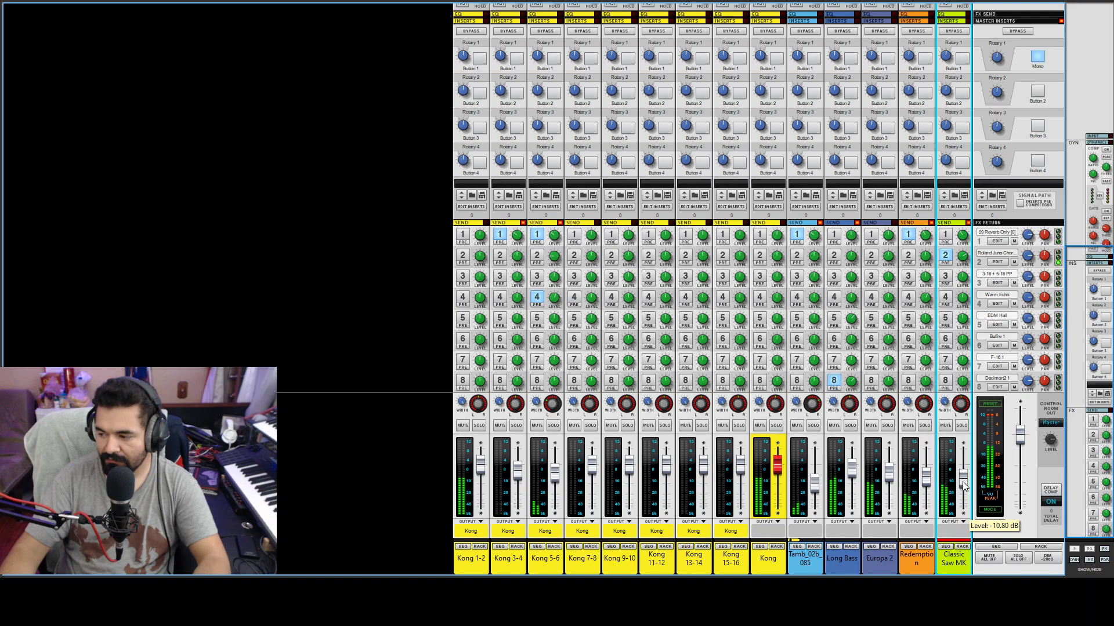
click(1037, 59)
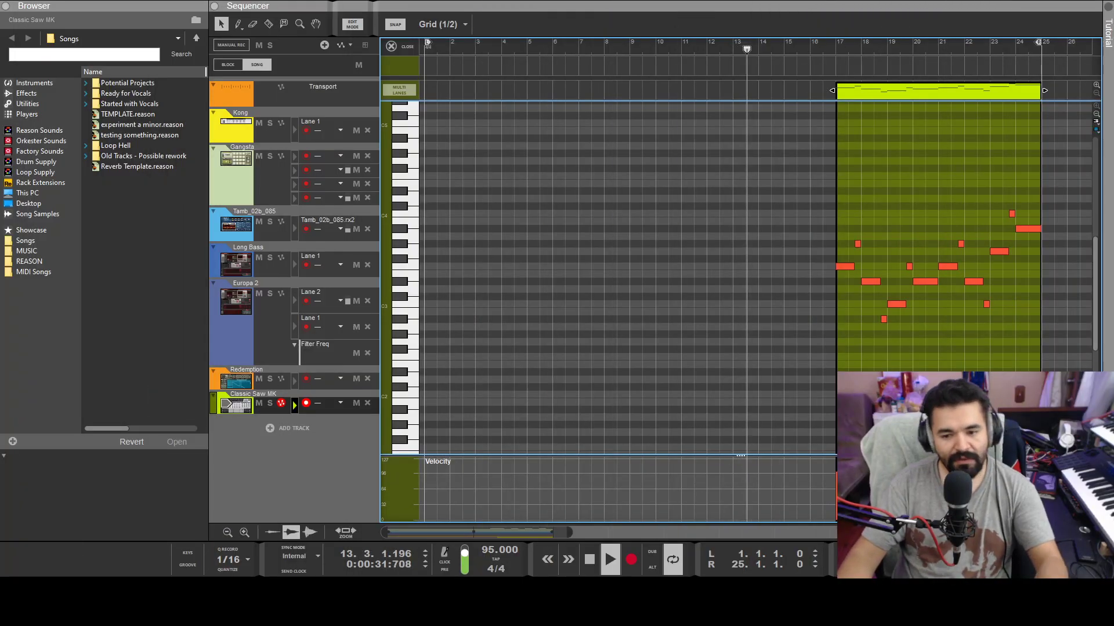
Leave the note editor for the arrangement view, select all clips and stop playback.
click(348, 24)
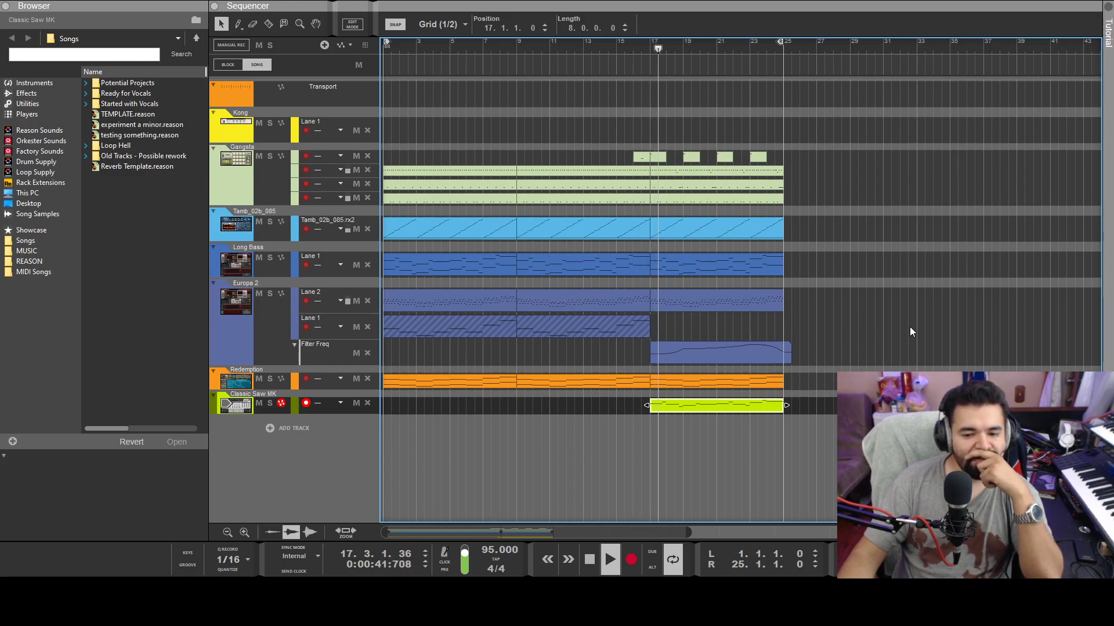
click(899, 366)
key(ctrl+a)
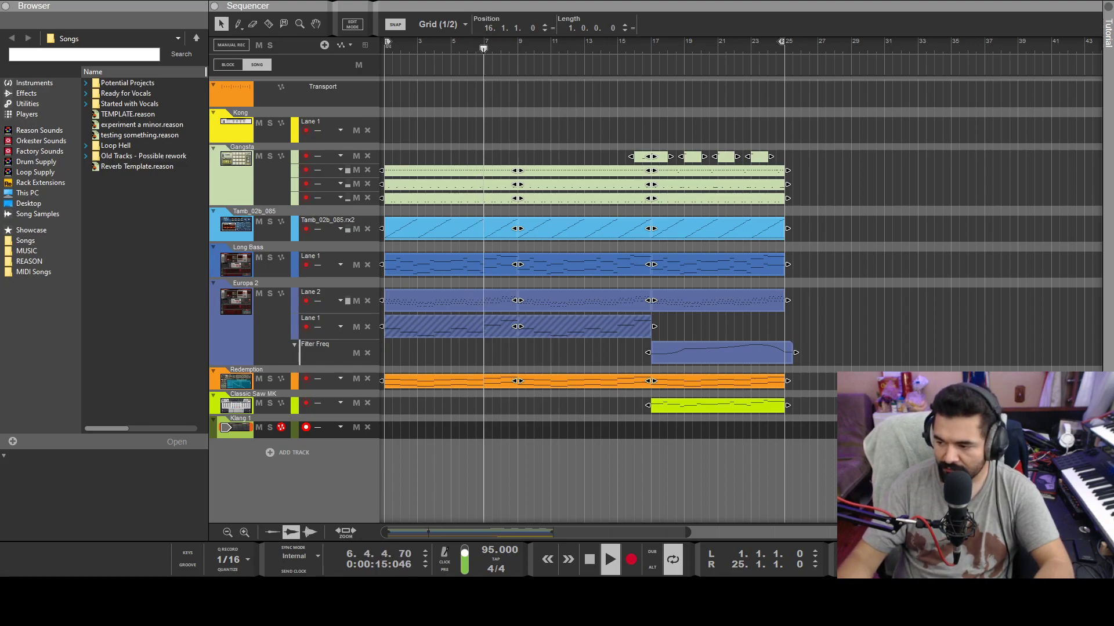
key(space)
Create an empty 8-bar clip at bar 1 on the Klang 1 track and open it for note editing.
click(473, 384)
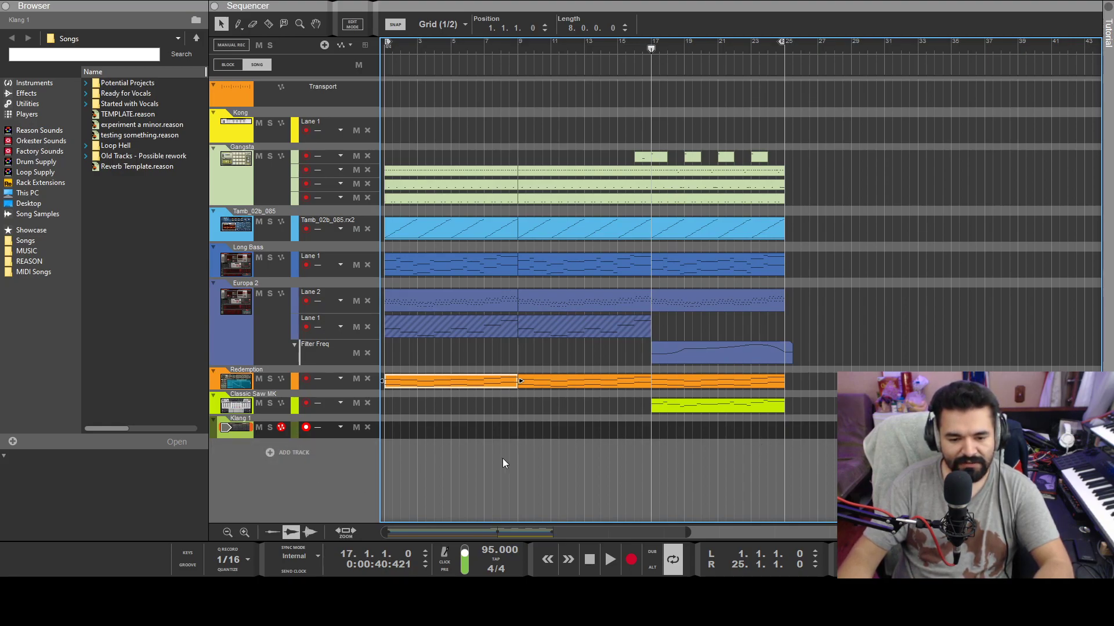
drag(386, 433, 507, 433)
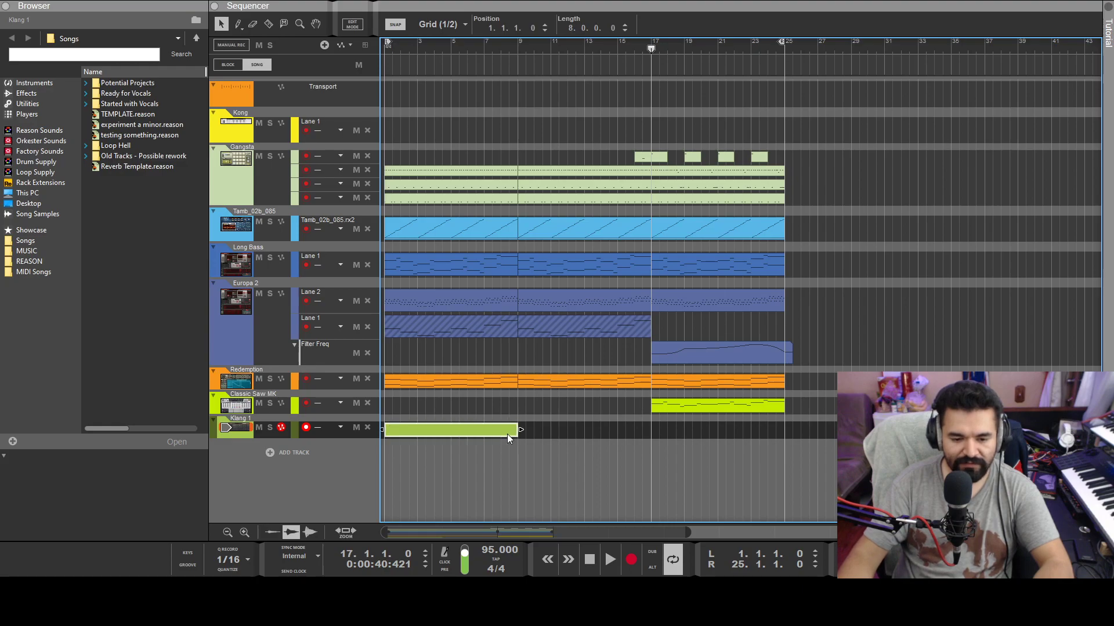
double_click(507, 433)
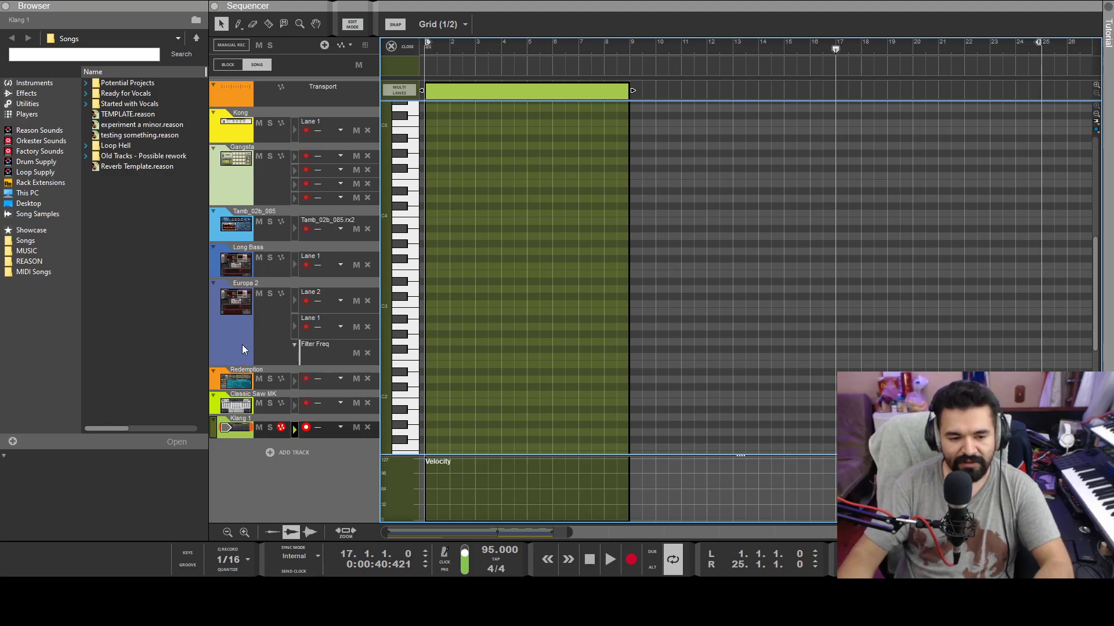
Look through the Europa 2, Classic Saw MK and Redemption notes, and display Redemption's notes behind the empty Klang 1 clip.
click(239, 301)
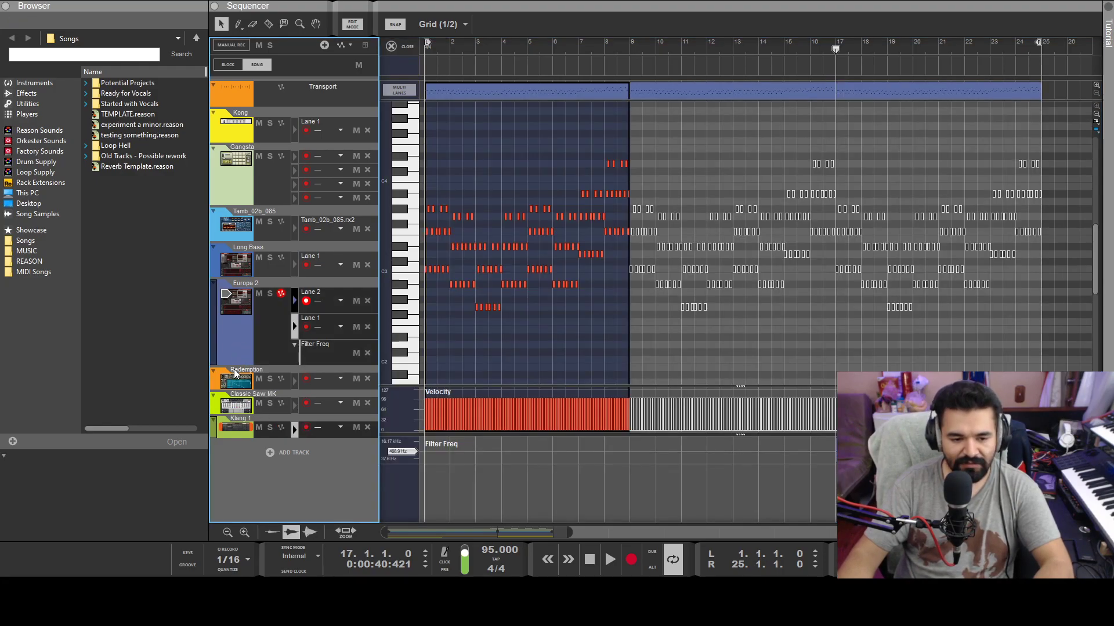
click(235, 406)
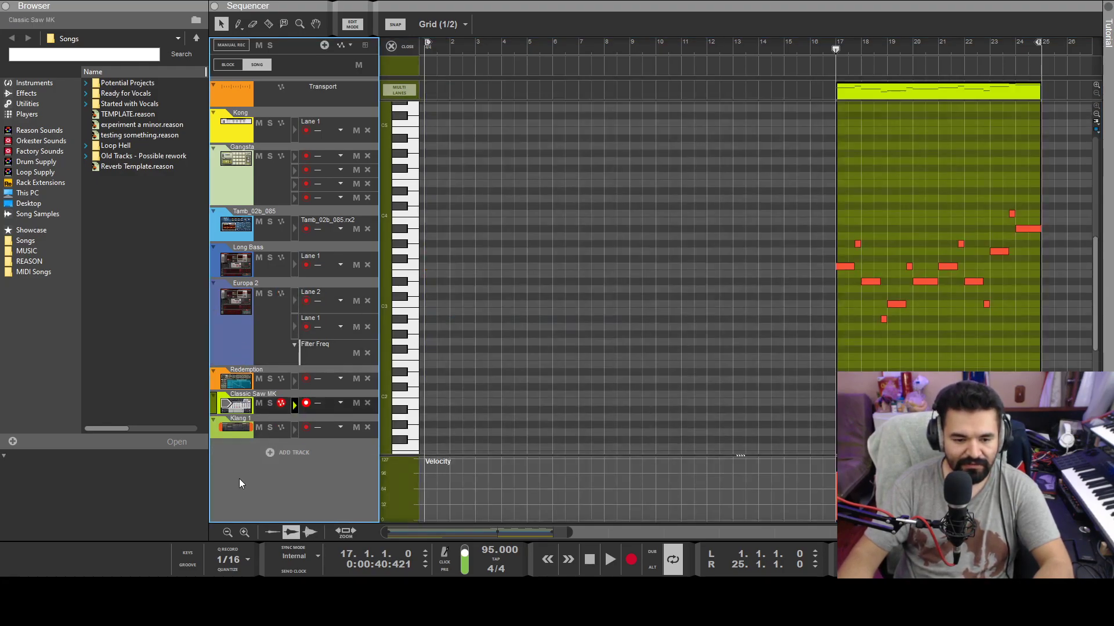
click(231, 432)
click(242, 385)
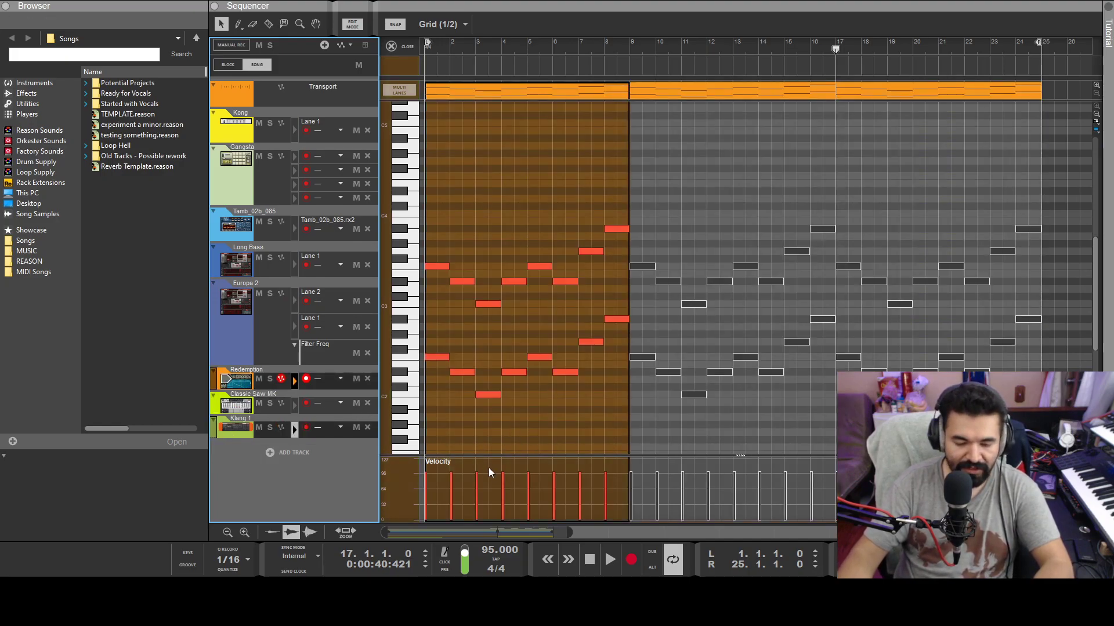
click(292, 429)
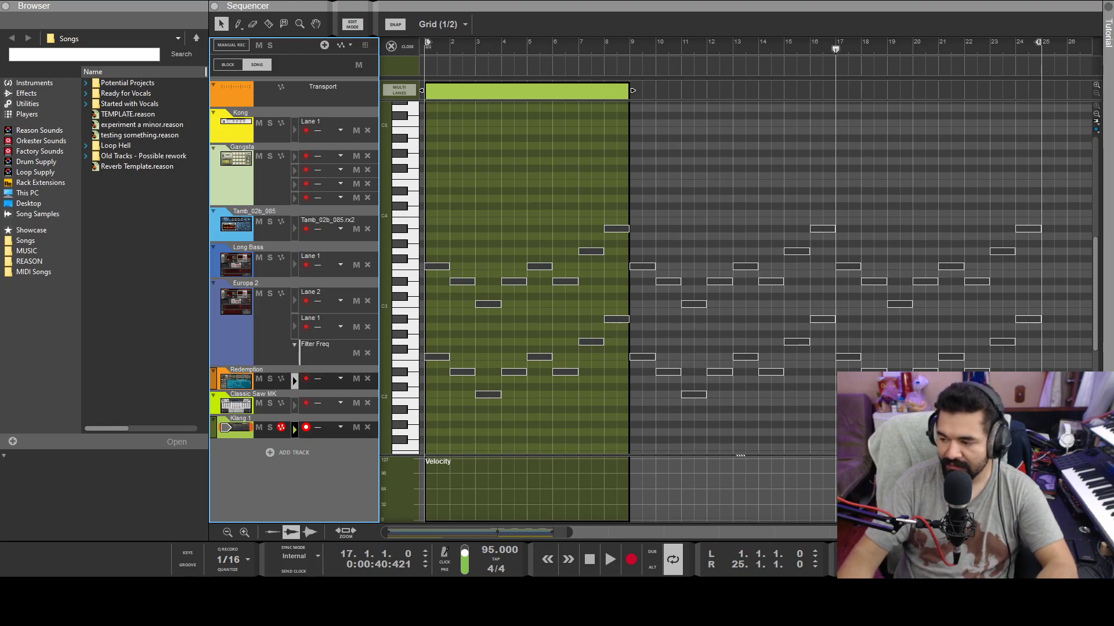
click(410, 301)
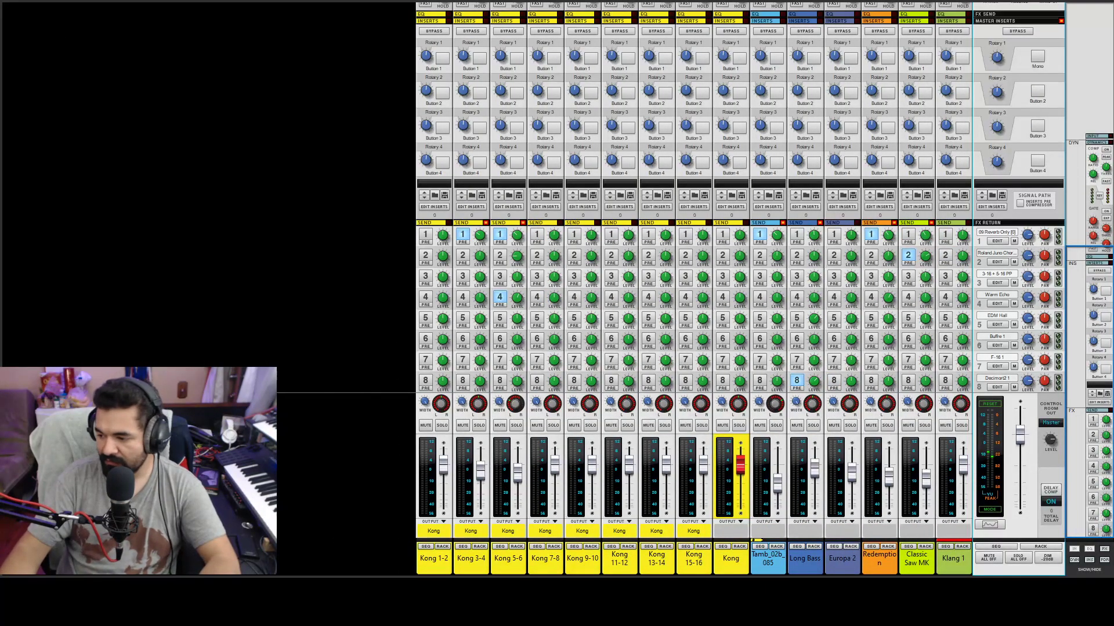
In the mixer, enable Klang 1's FX1 reverb and FX3 (3-16 + 5-16 PP) sends, trying the FX4 Warm Echo send in between.
click(963, 420)
click(944, 236)
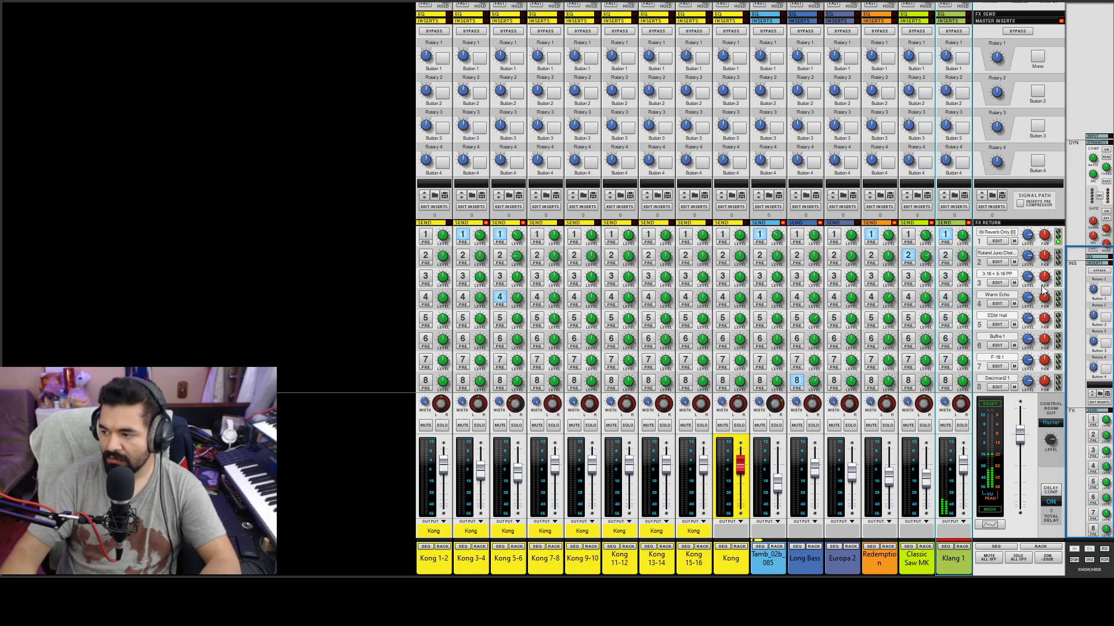
click(945, 297)
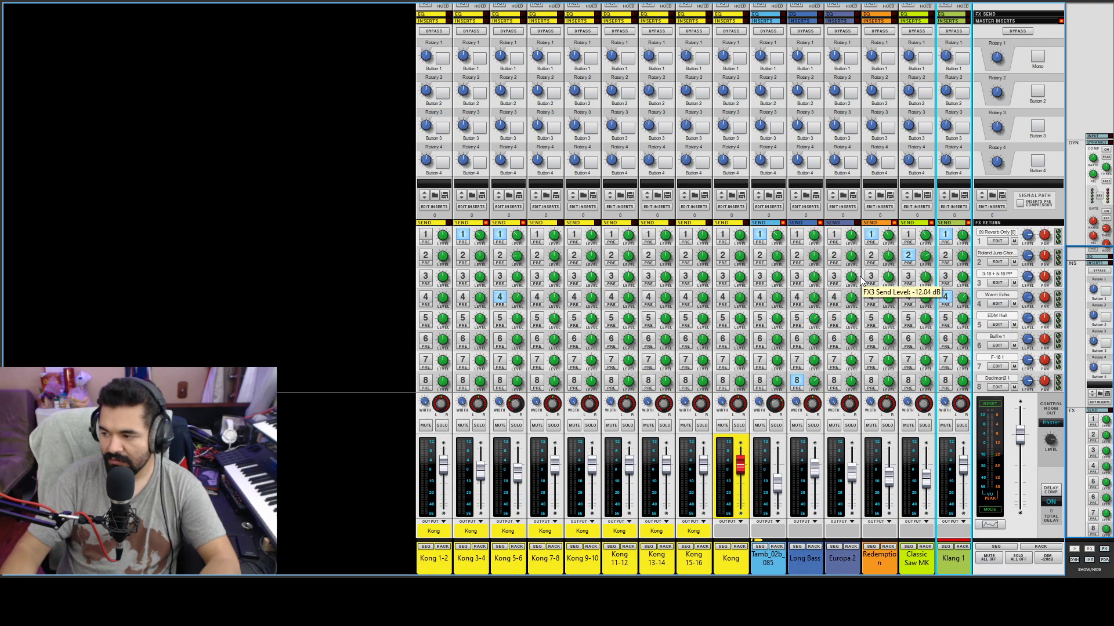
click(944, 297)
click(945, 277)
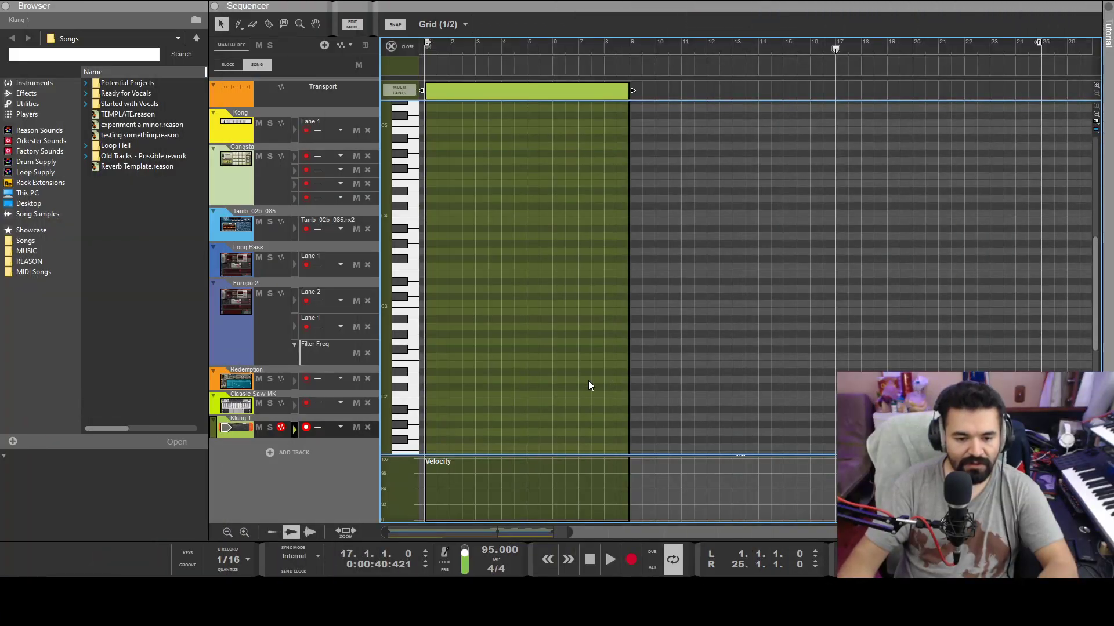
Show Redemption's notes as a reference in the Klang 1 clip again and return the playhead to bar 1.
click(237, 386)
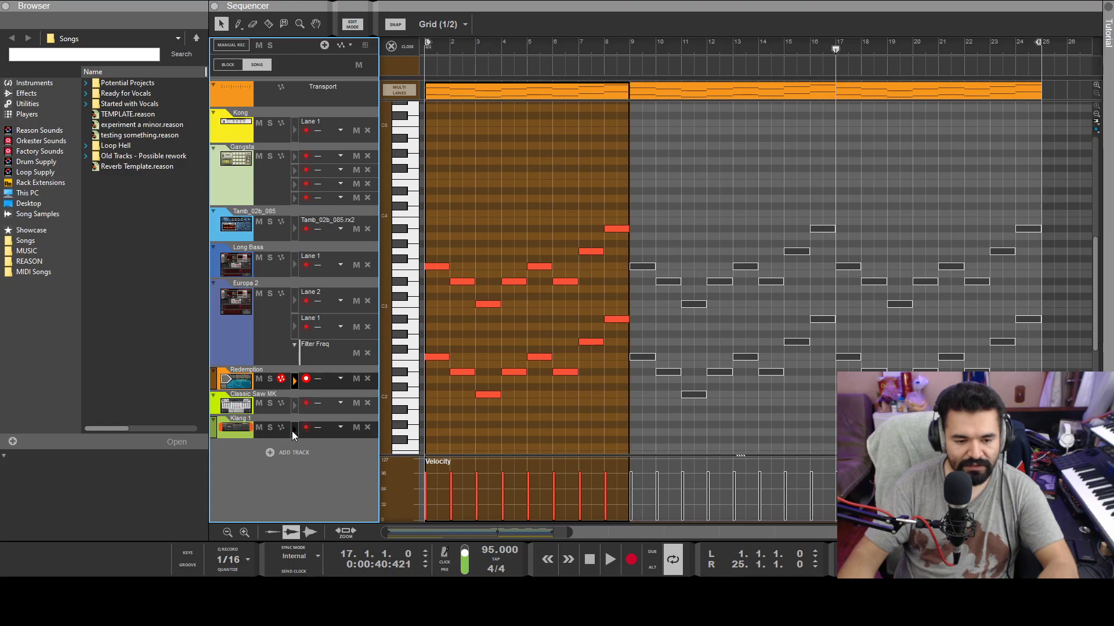
click(291, 431)
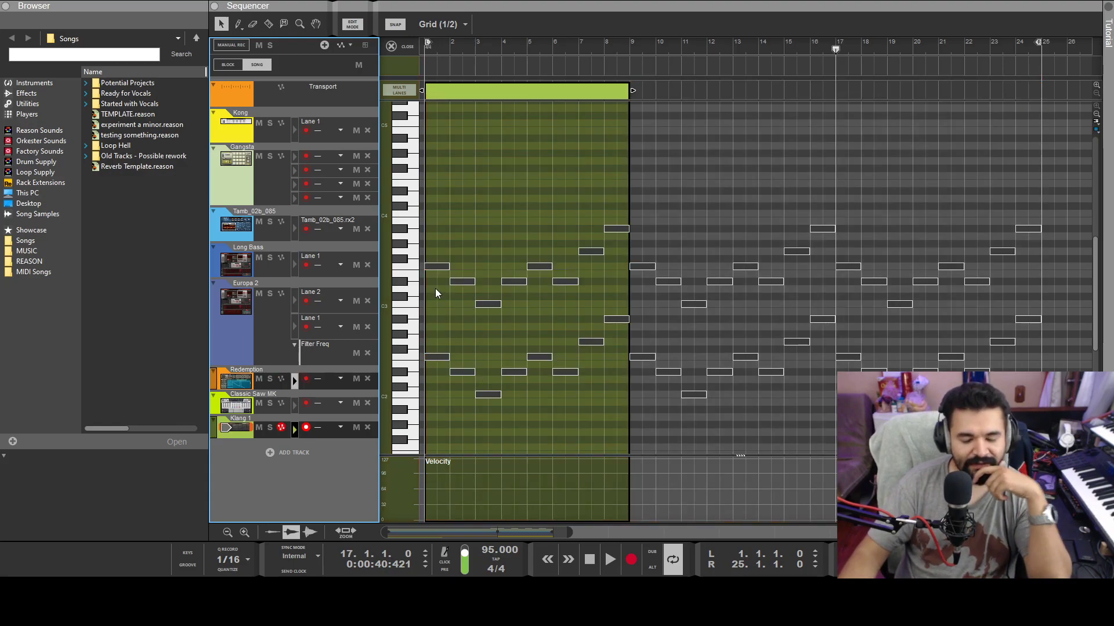
scroll(446, 307, up, 1)
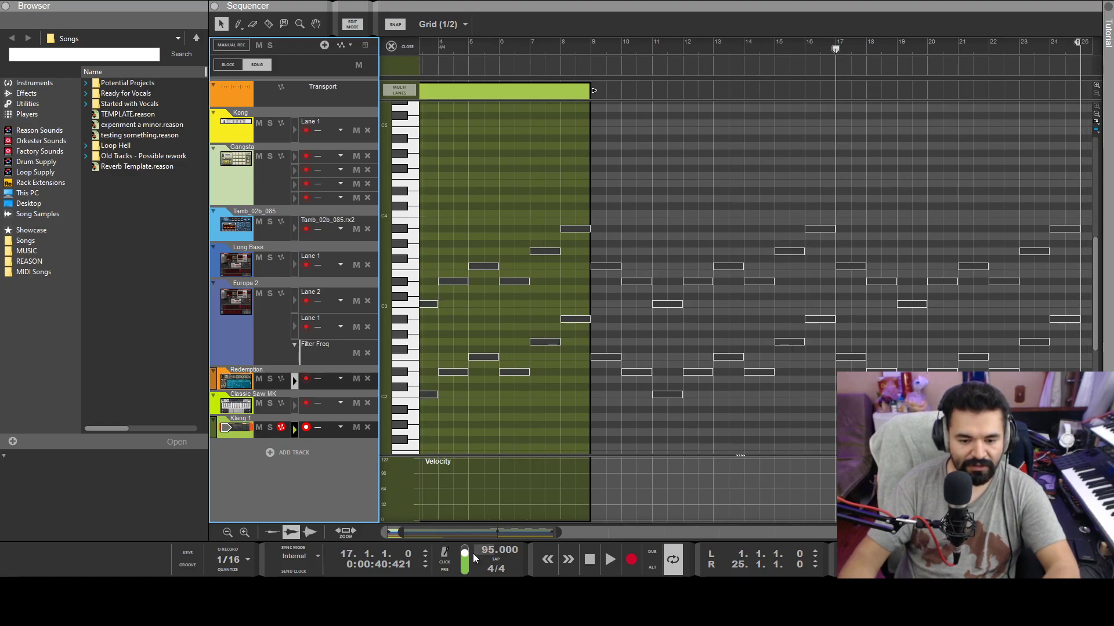
click(589, 559)
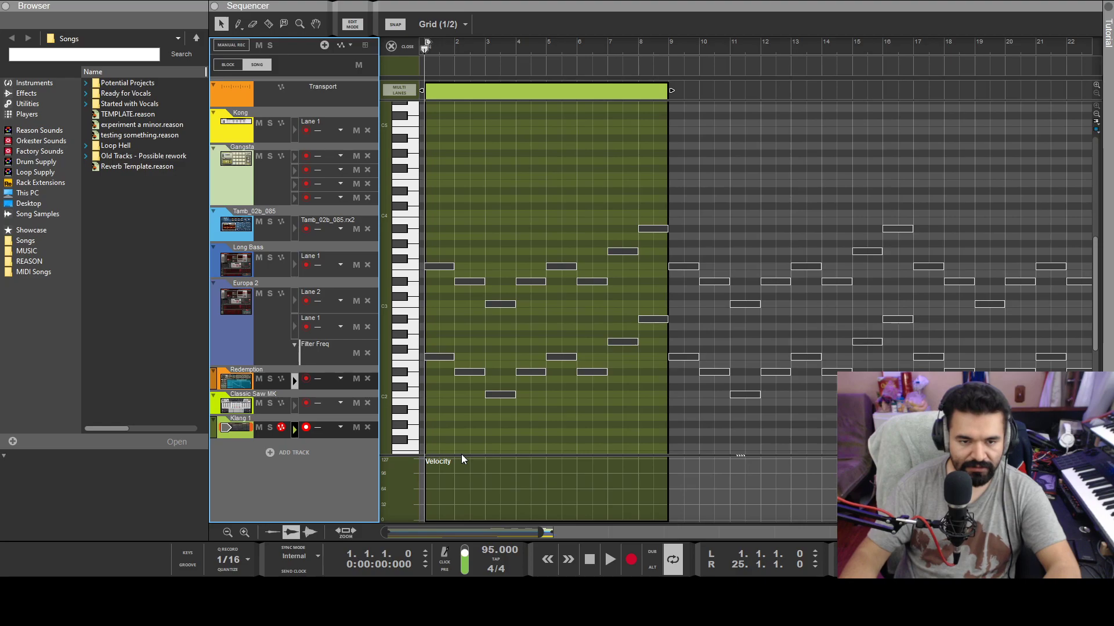
Add a half-bar note on beat 3 of each bar in the Klang 1 clip, following Redemption's upper notes, and play the result.
scroll(462, 460, up, 3)
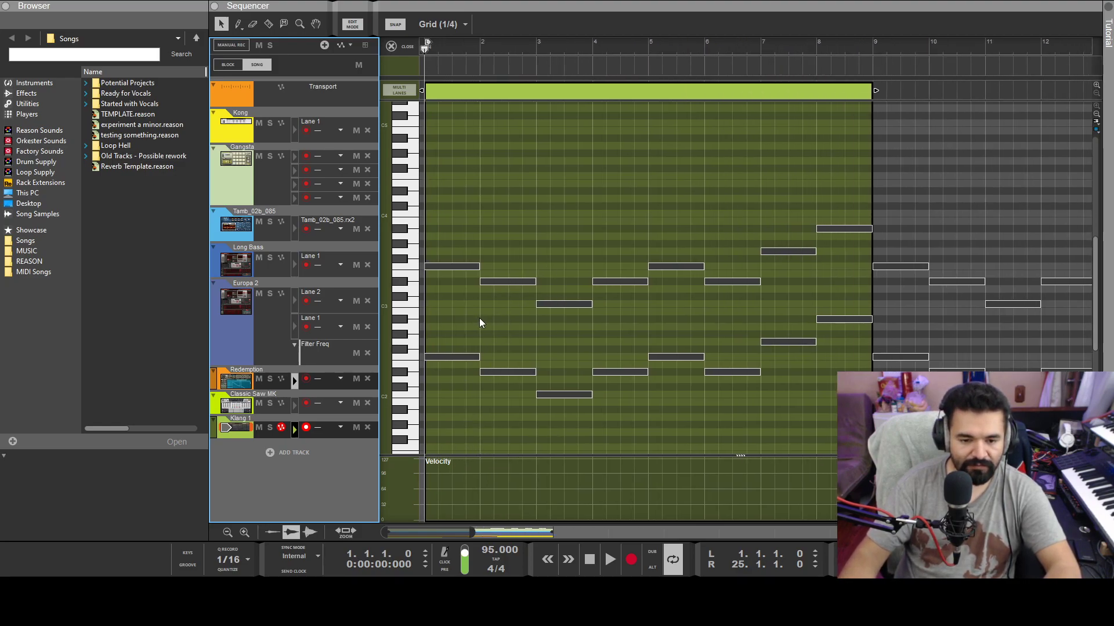
scroll(465, 341, down, 3)
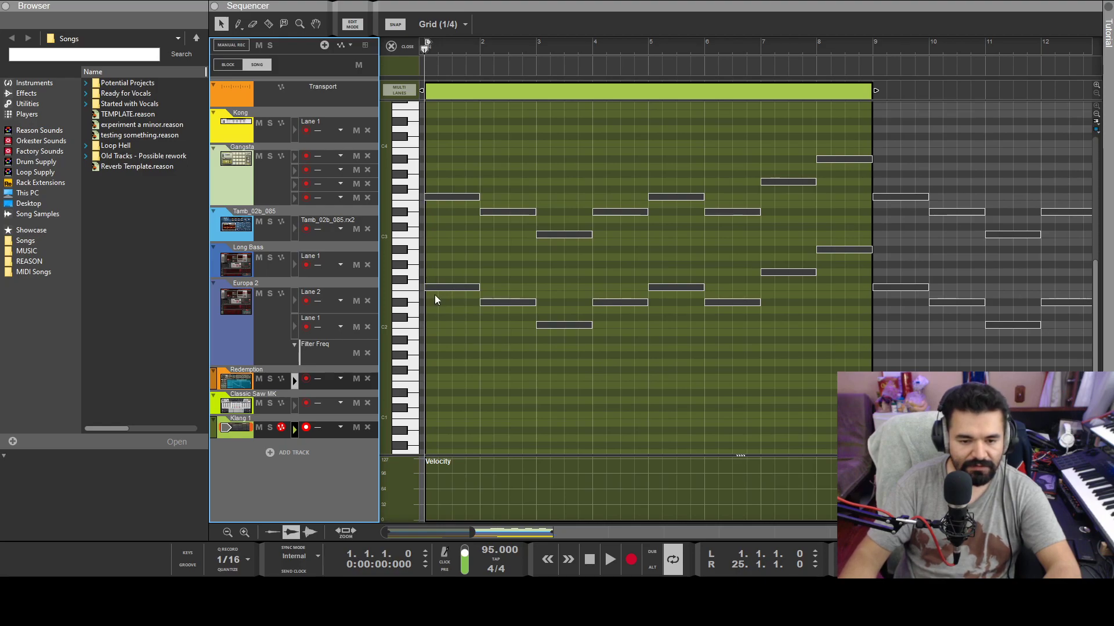
double_click(462, 381)
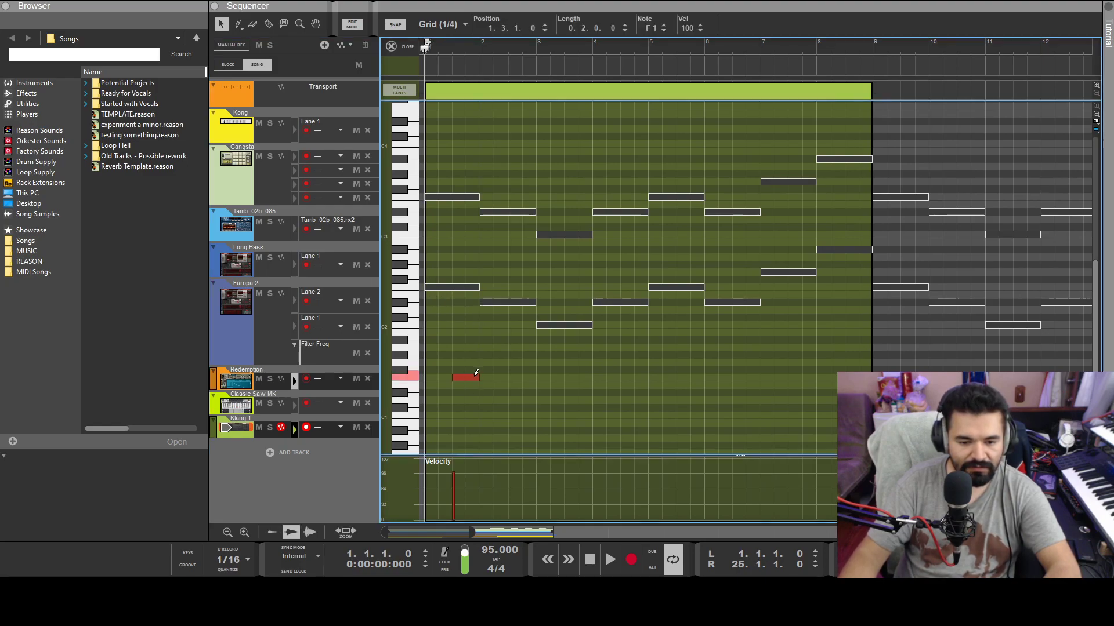
drag(465, 380, 800, 183)
ctrl+drag(800, 183, 857, 166)
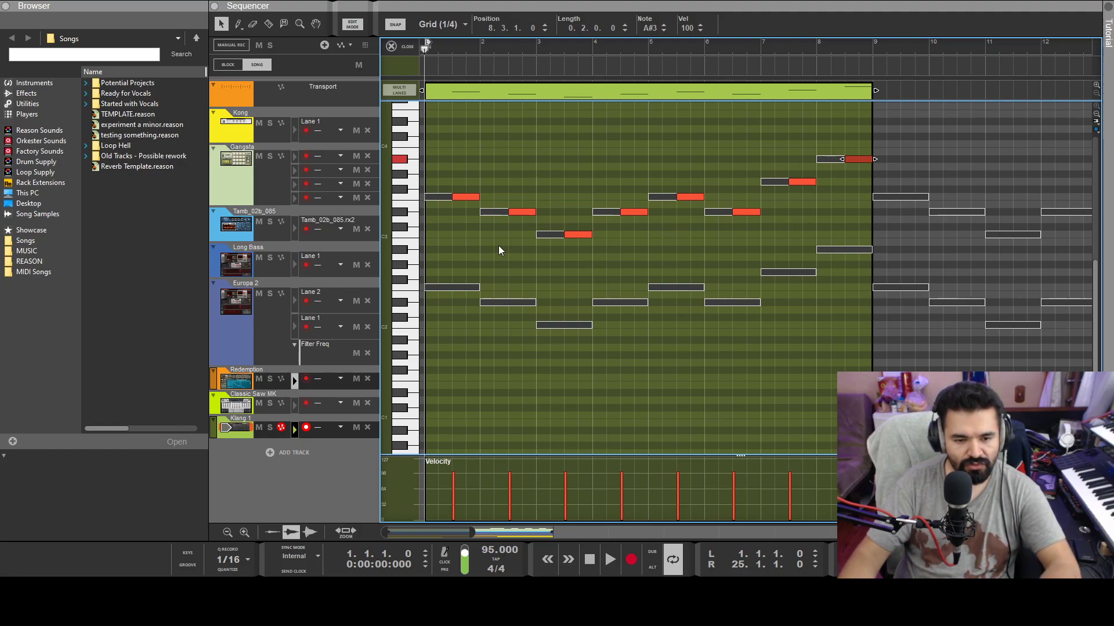
key(space)
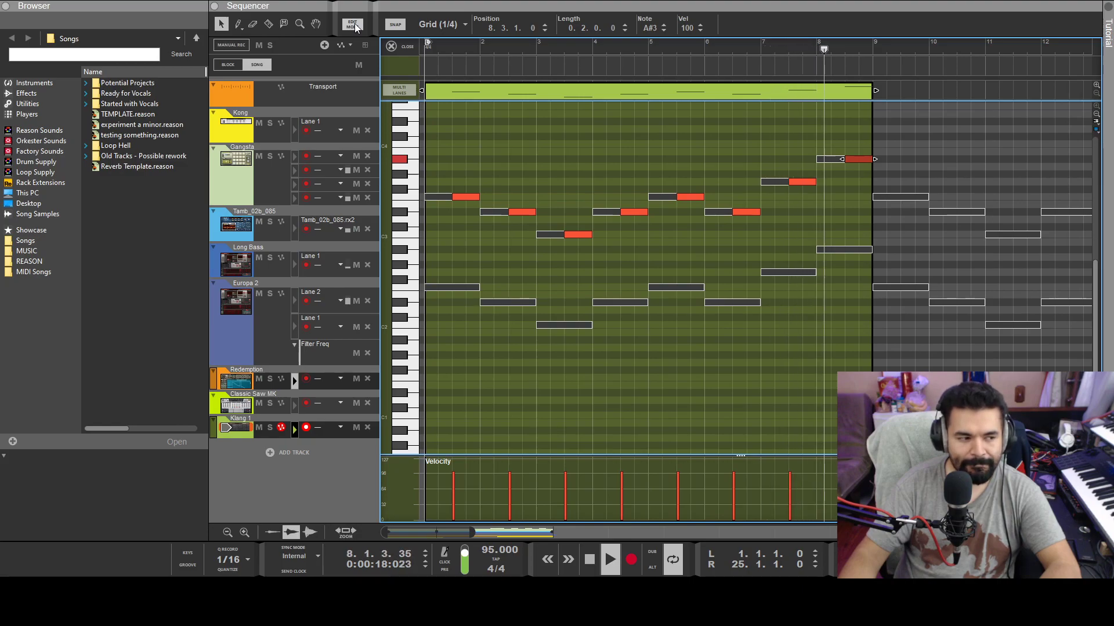
key(space)
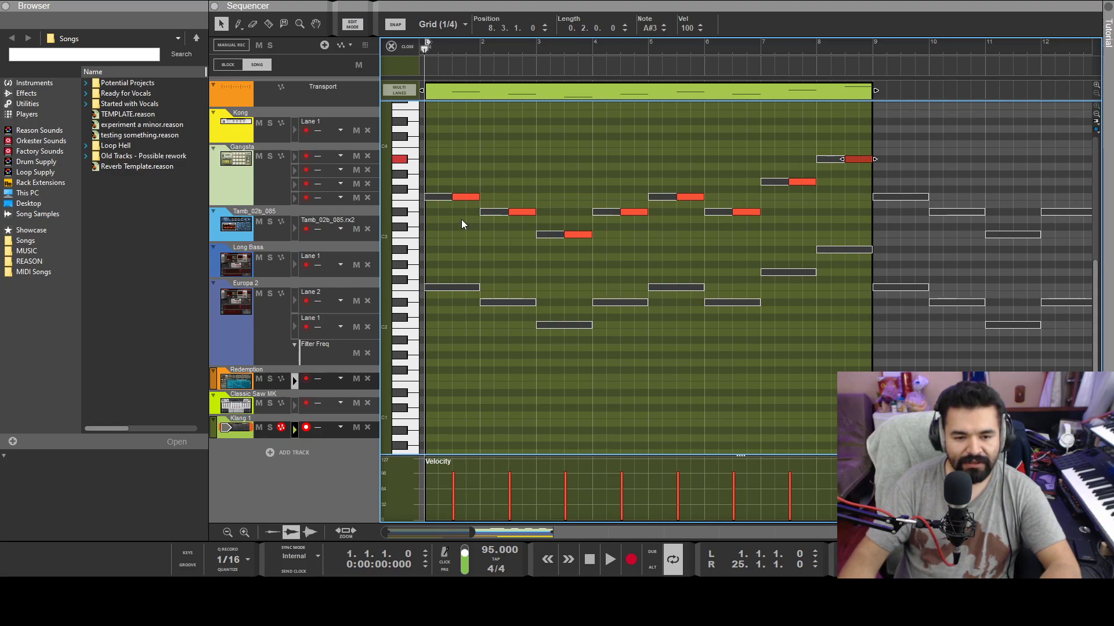
Copy the Klang 1 clip to bars 9 and 17, keep the first two on a second lane, and open the bar 17 clip.
click(351, 26)
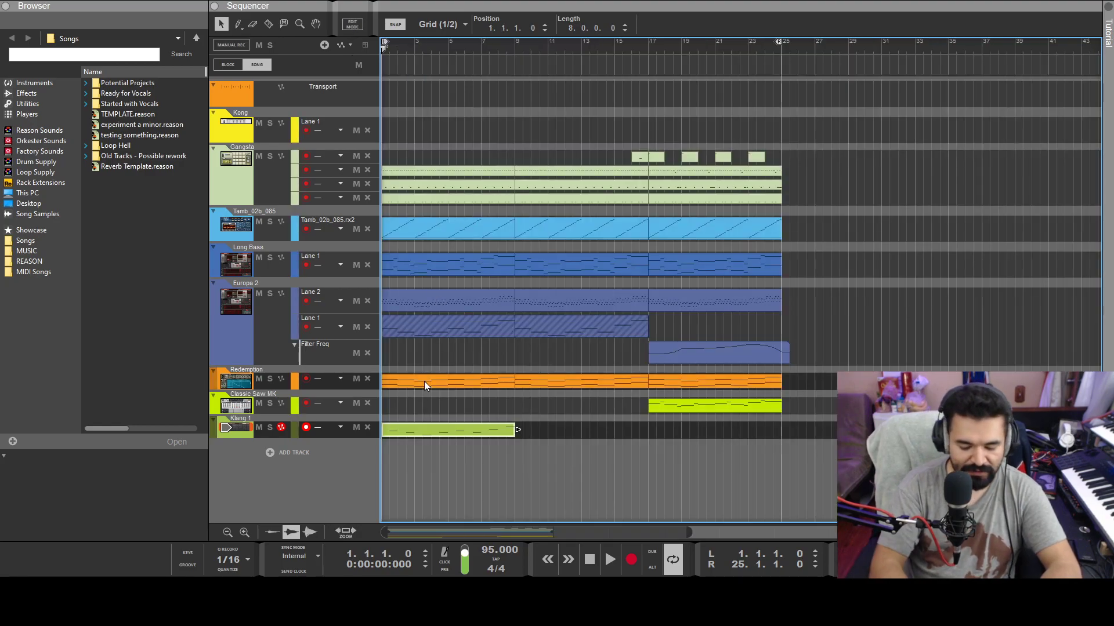
drag(473, 447, 726, 435)
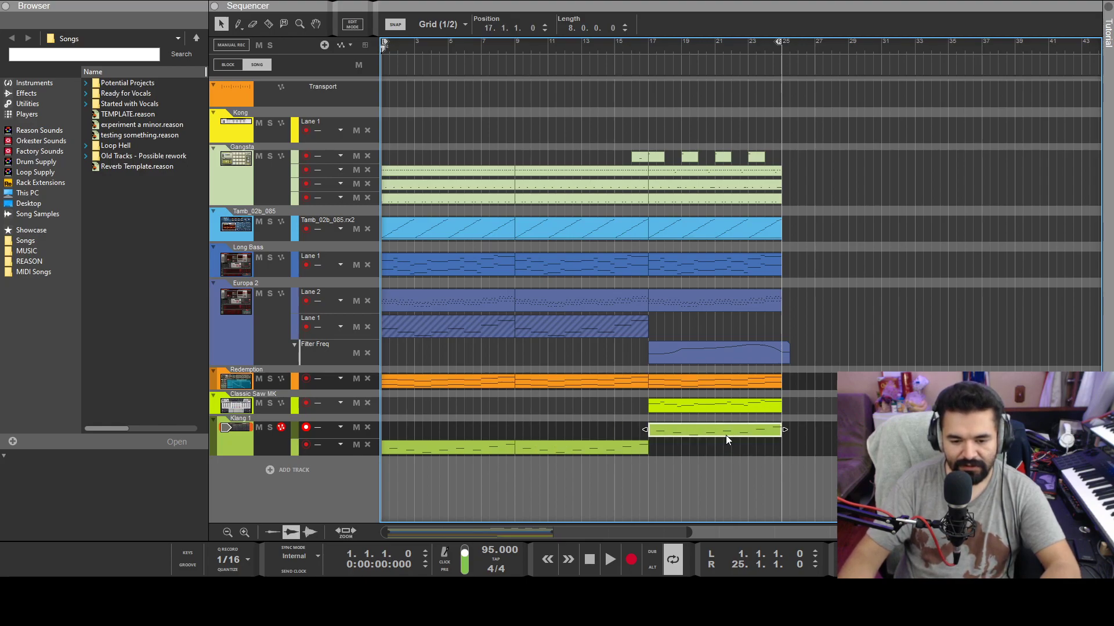
double_click(723, 434)
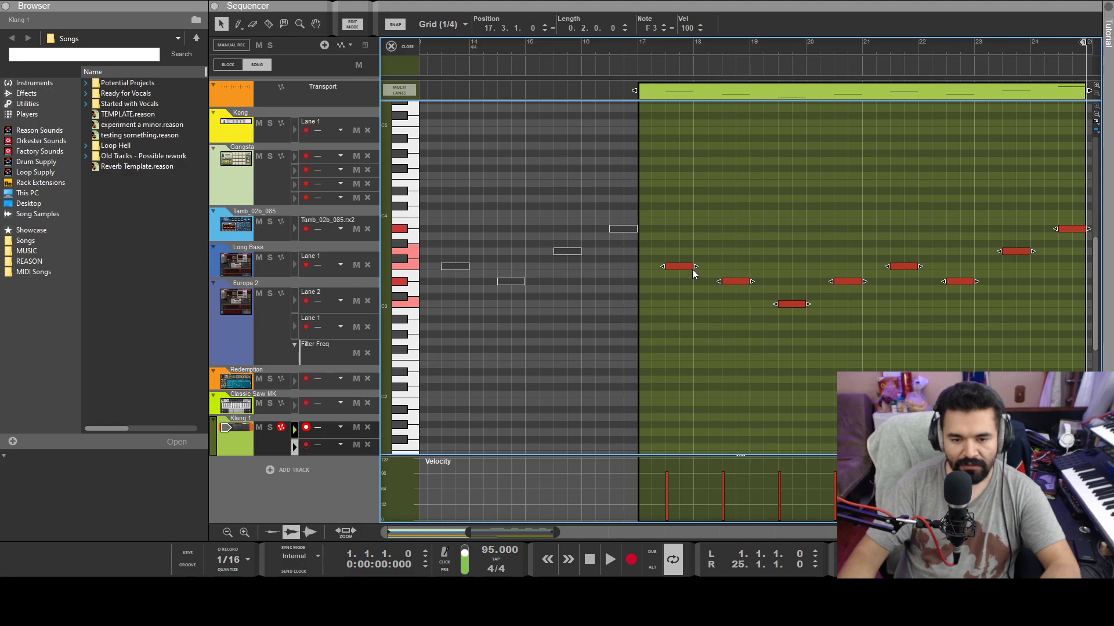
In the bar 17 Klang 1 clip, shorten the notes to 1/8, place them on beats 2 and 4 of each bar, and play from bar 17.
drag(695, 265, 672, 267)
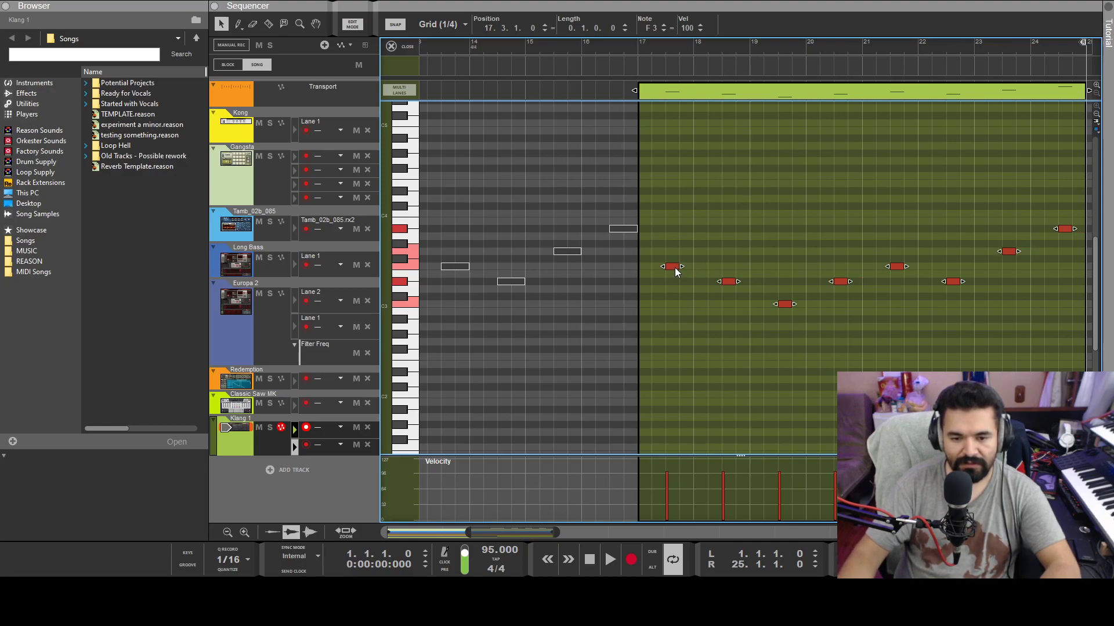
mouse_move(674, 267)
mouse_down()
mouse_move(662, 266)
mouse_move(701, 268)
mouse_move(663, 269)
mouse_up()
key(ctrl+z)
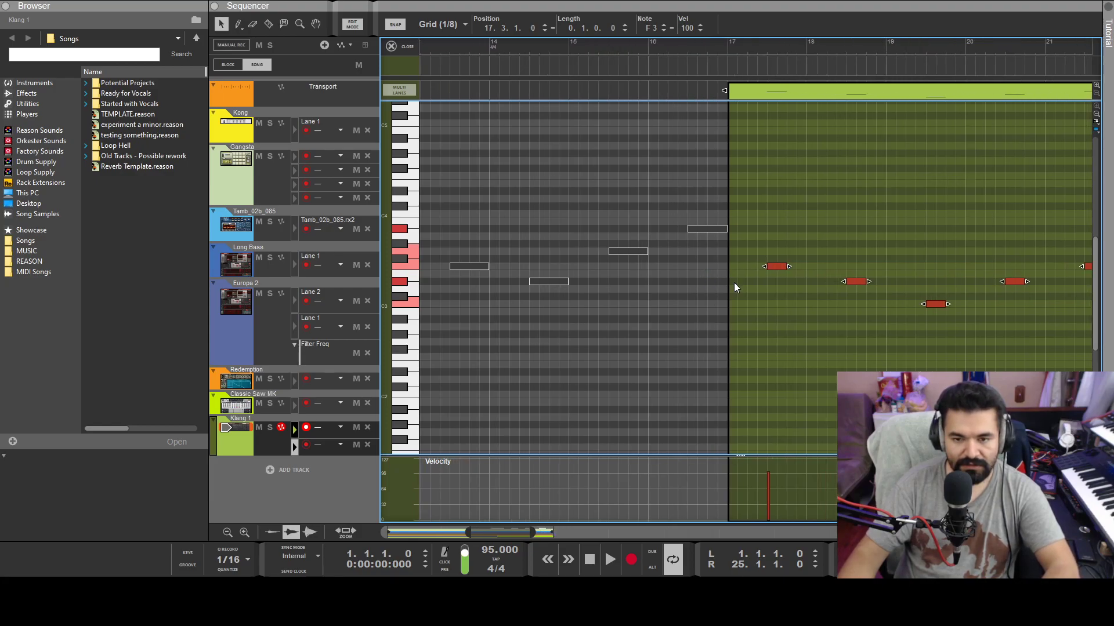
scroll(768, 283, up, 1)
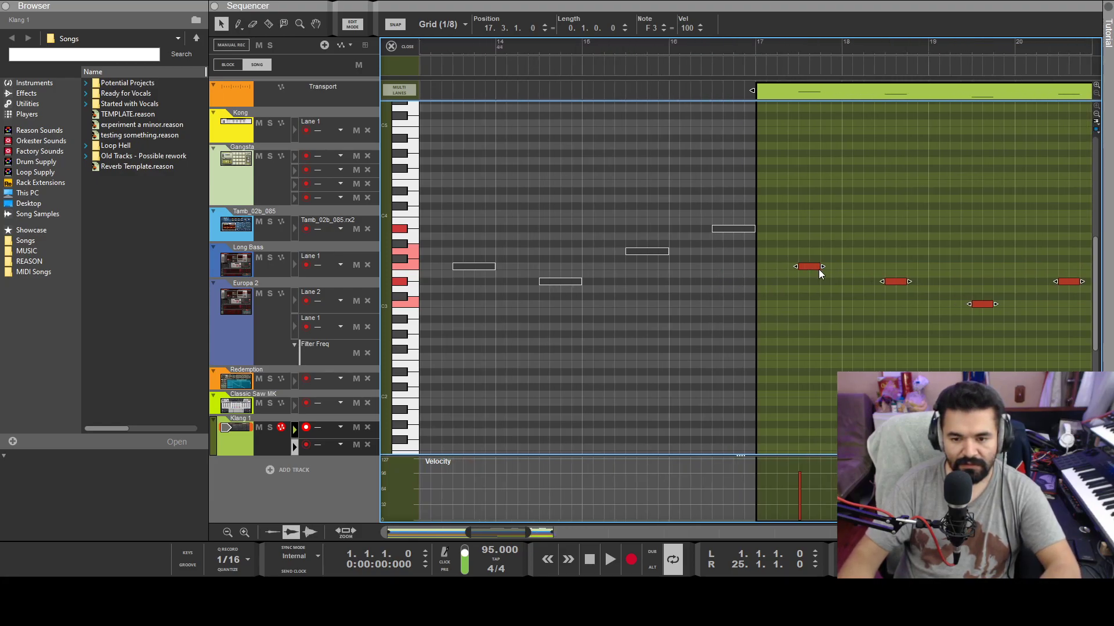
mouse_move(822, 267)
mouse_down()
mouse_move(782, 268)
mouse_move(823, 268)
mouse_up()
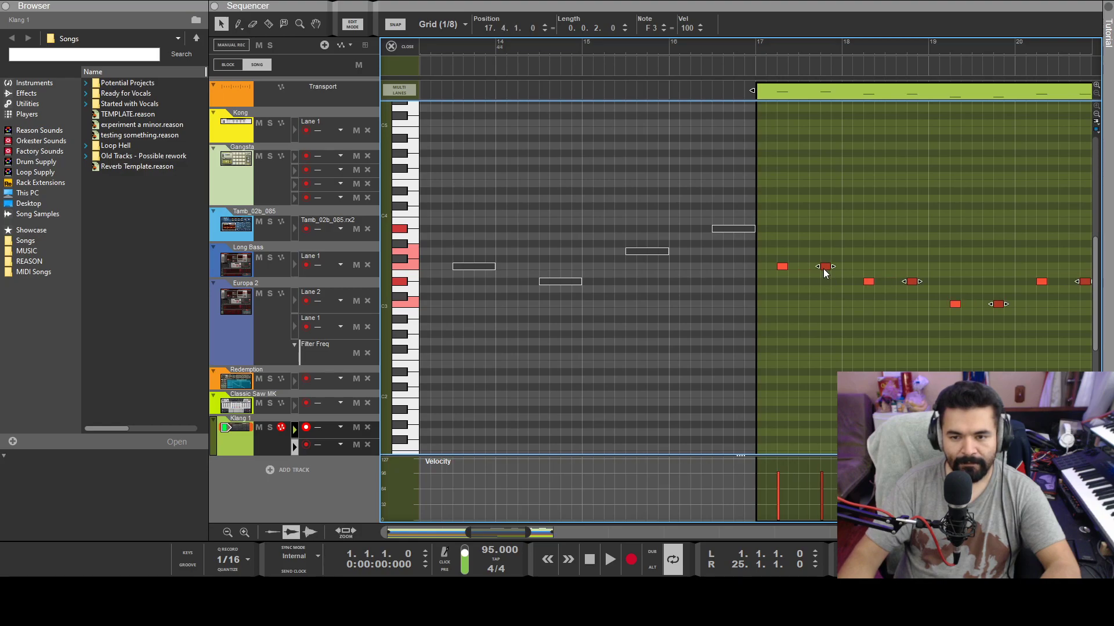
click(752, 50)
key(space)
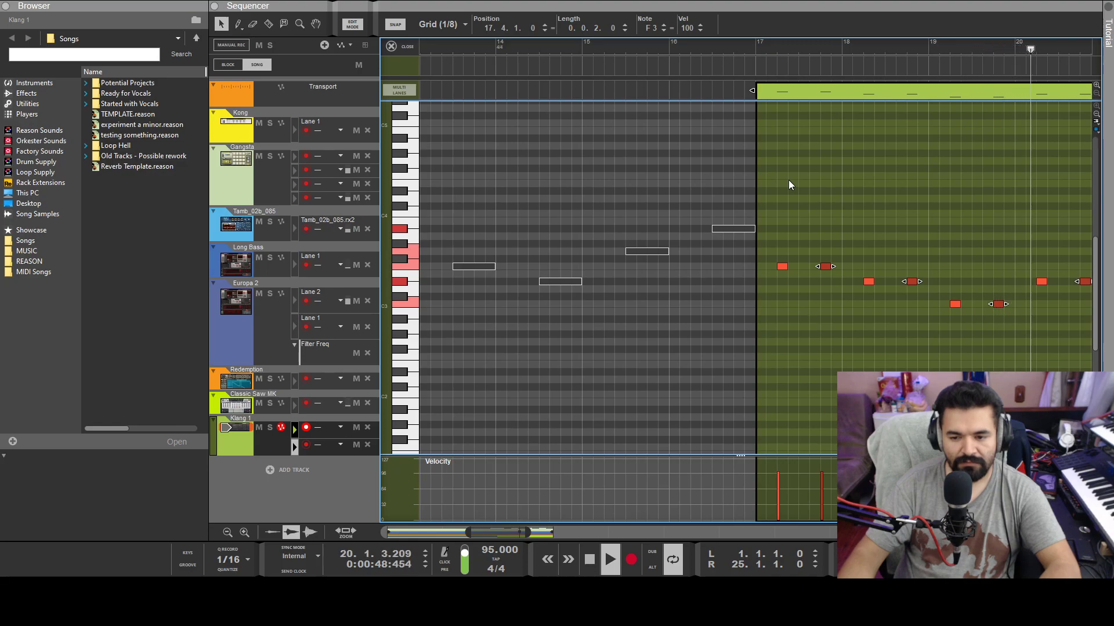
key(space)
Rework the bar 17 Klang 1 pattern into four 1/8 notes per bar on the offbeats, and play it.
key(ctrl+a)
mouse_move(781, 268)
mouse_down()
mouse_move(771, 268)
mouse_move(788, 266)
mouse_up()
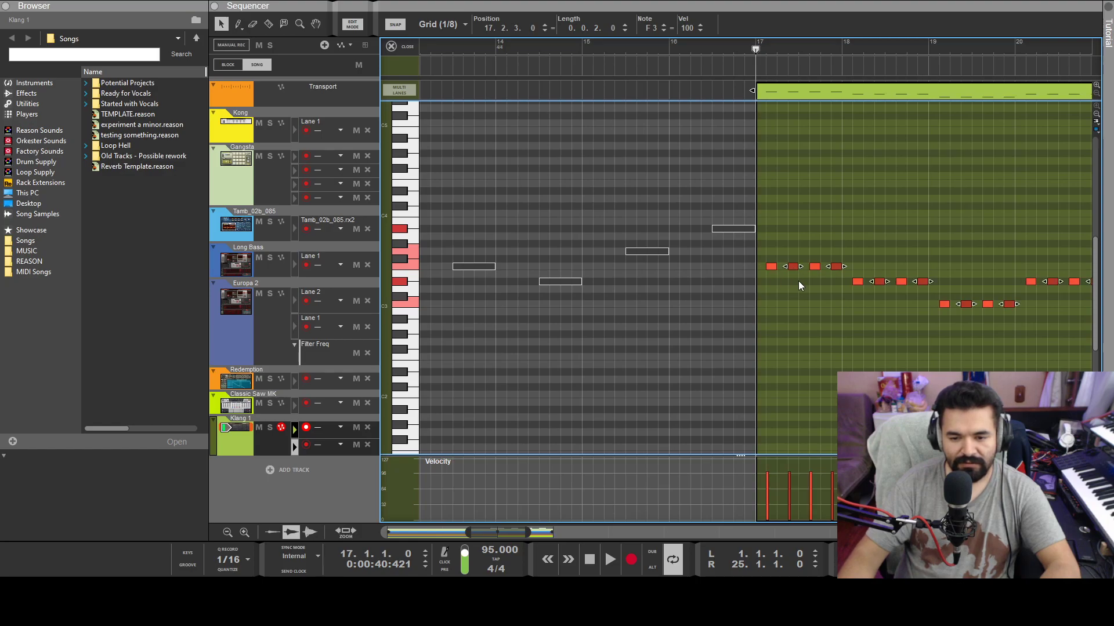
click(803, 319)
key(space)
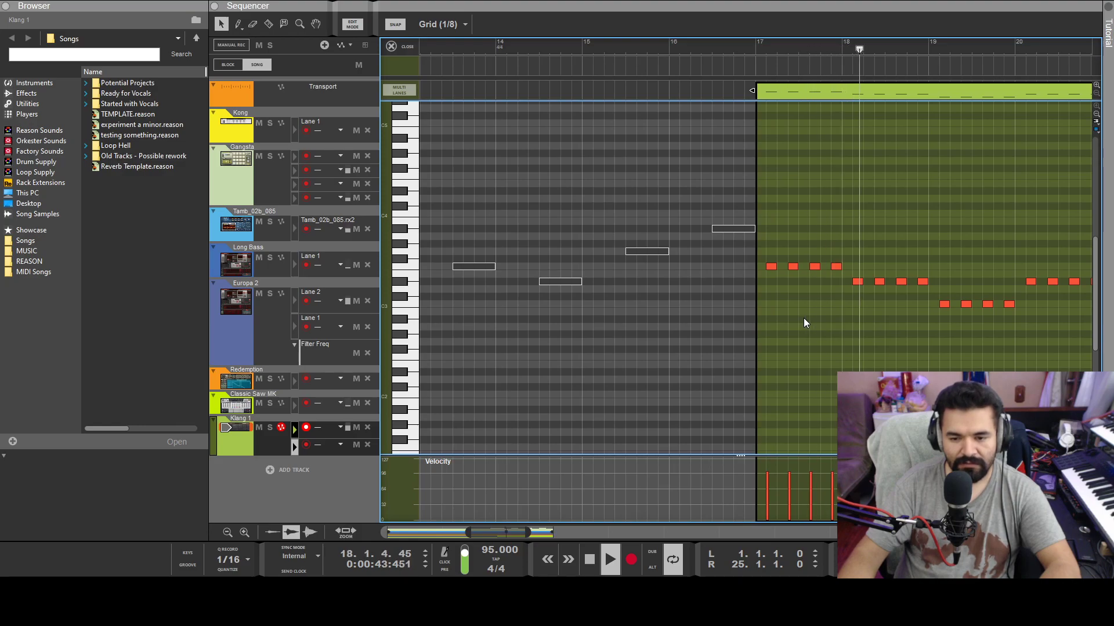
Return to the full arrangement, listen through it, and stop playback at bar 1.
click(351, 25)
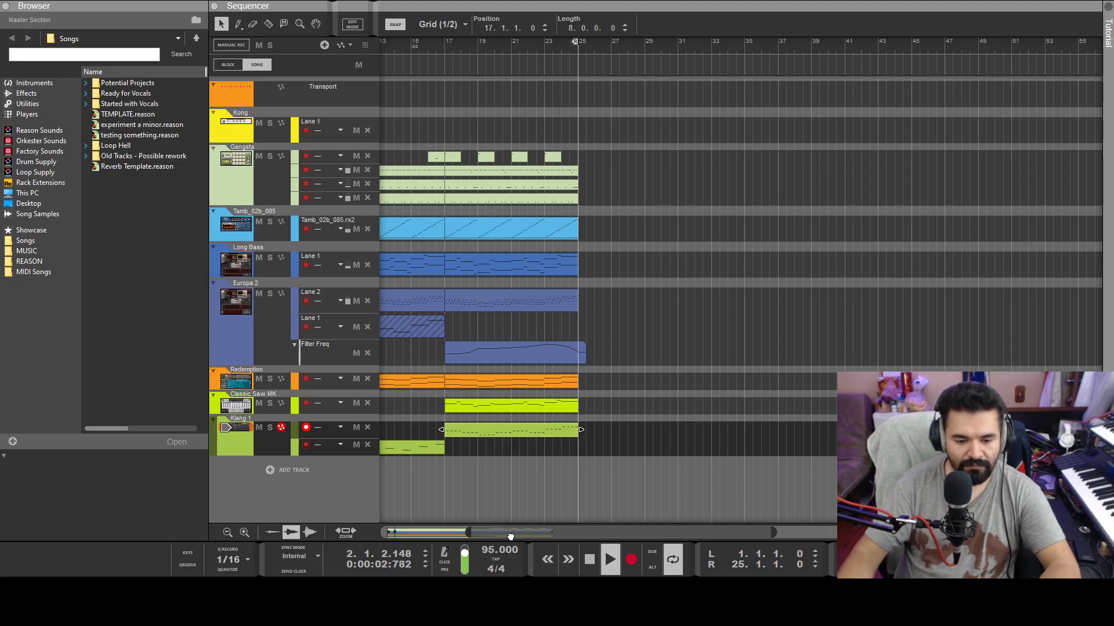
drag(510, 534, 403, 533)
scroll(403, 533, down, 4)
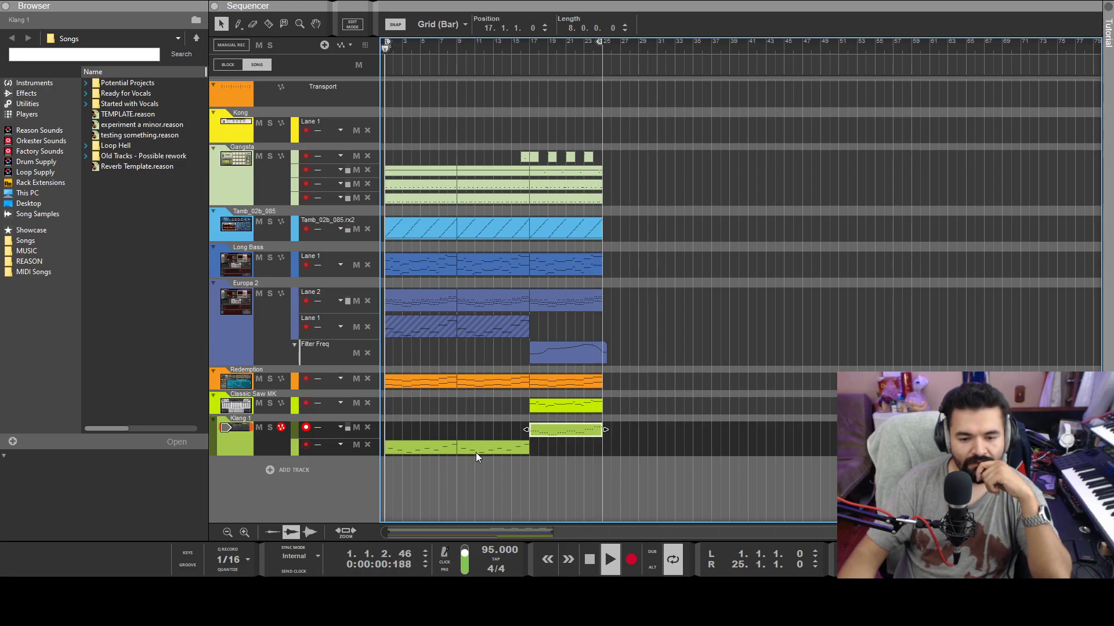
double_click(588, 559)
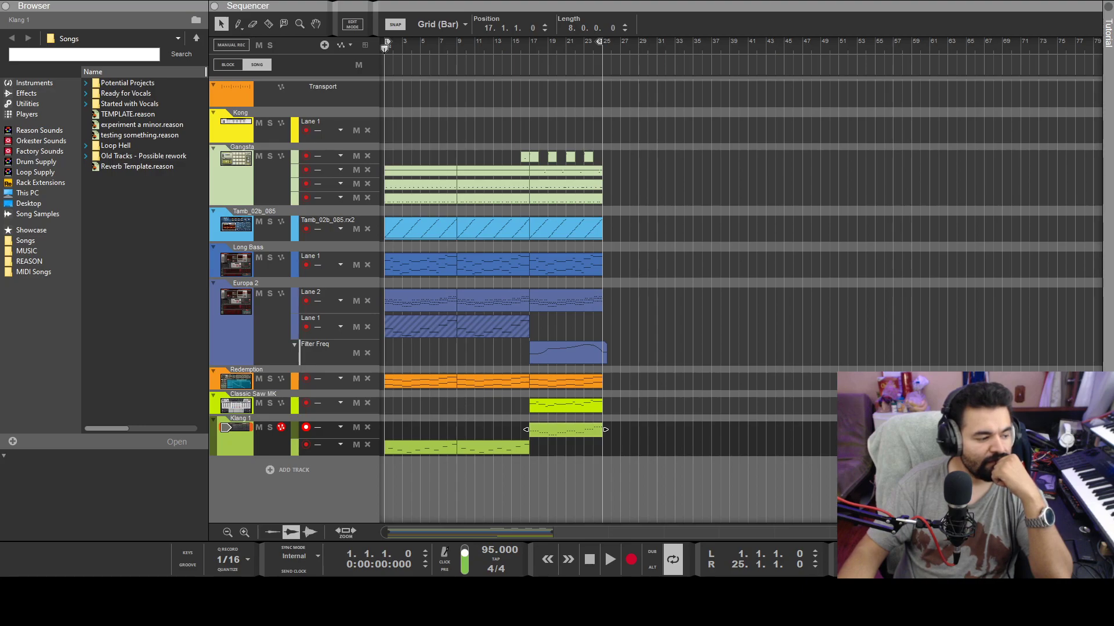
click(584, 564)
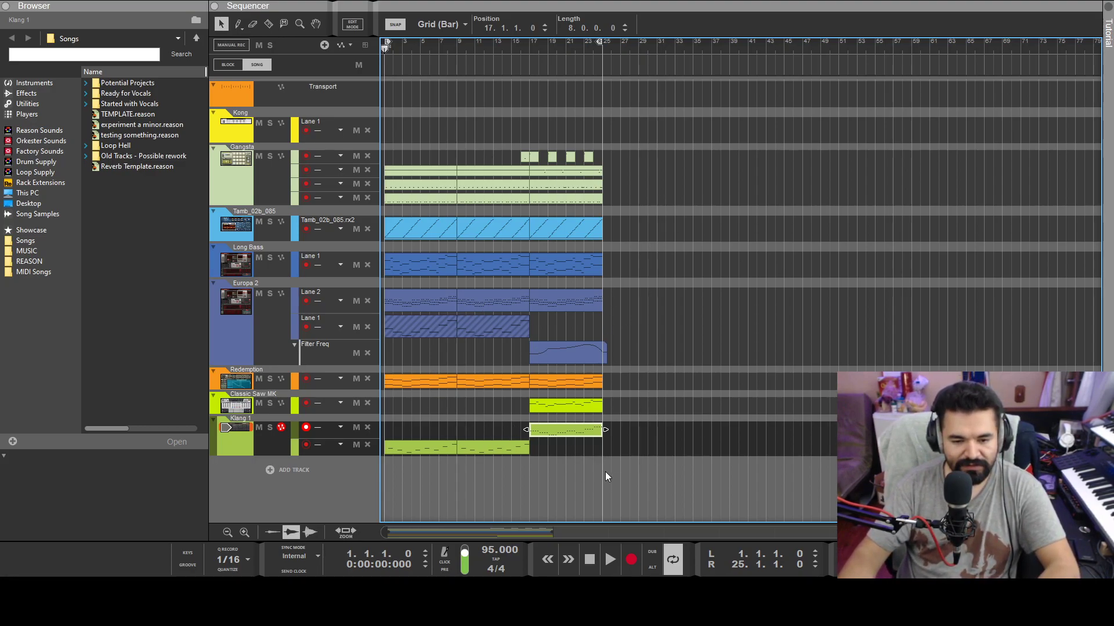
Move all the arrangement's clips 8 bars later so that they start at bar 9.
drag(671, 479, 325, 139)
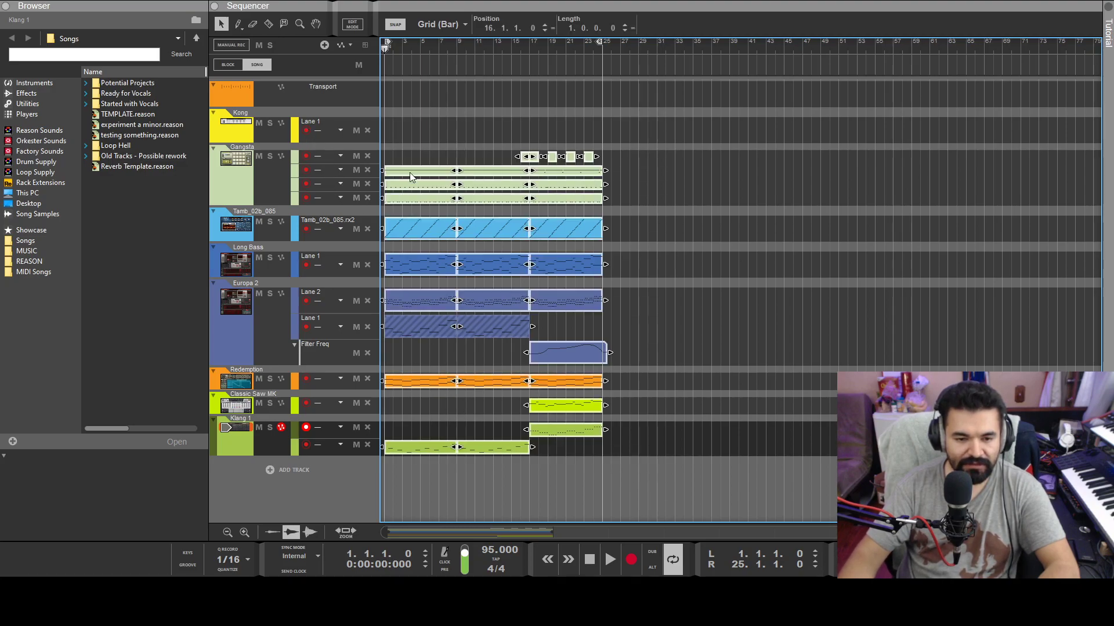
drag(408, 175, 501, 209)
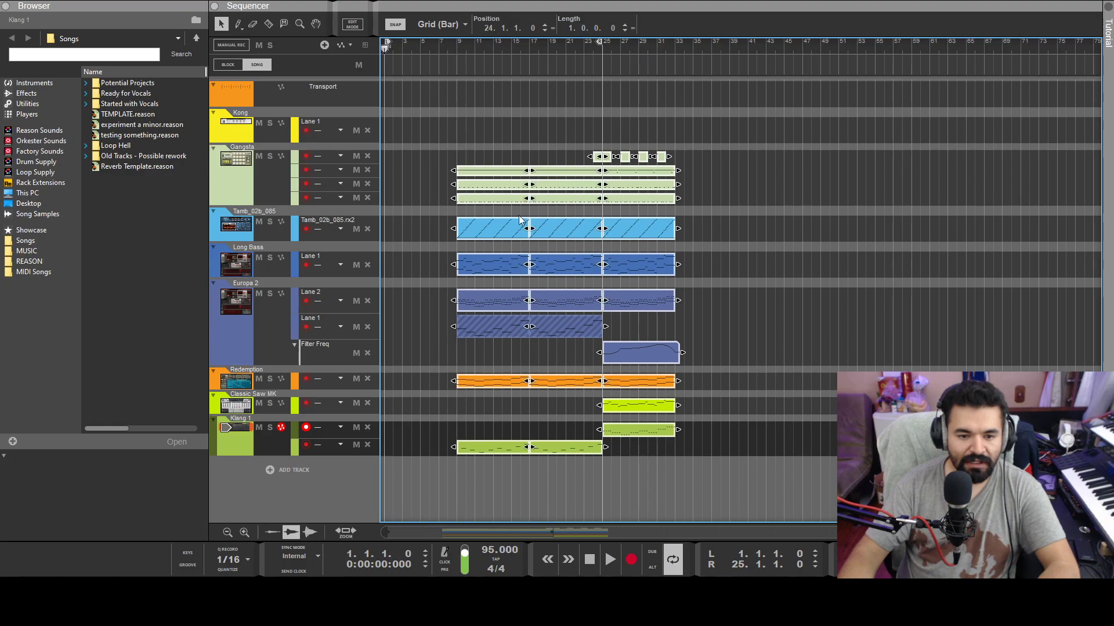
click(771, 444)
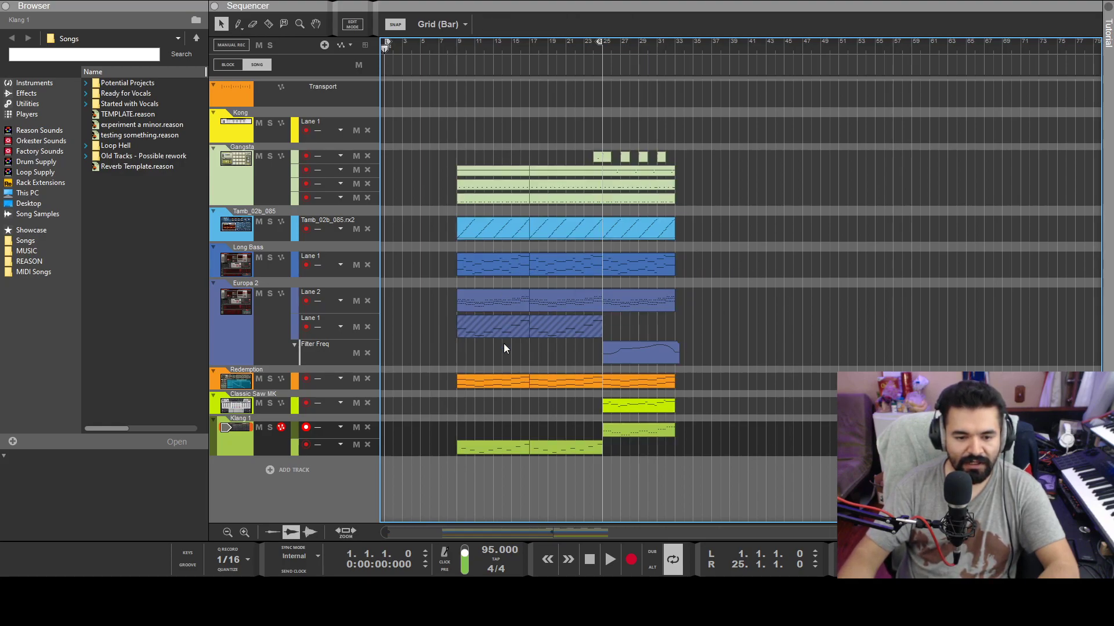
Copy a Redemption clip to bar 1, fill bars 5 to 9 on the lowest Gangsta lane, and place the Gangsta fill at bar 8.
drag(494, 385, 390, 374)
drag(481, 200, 416, 199)
click(634, 137)
click(602, 156)
drag(599, 163, 452, 164)
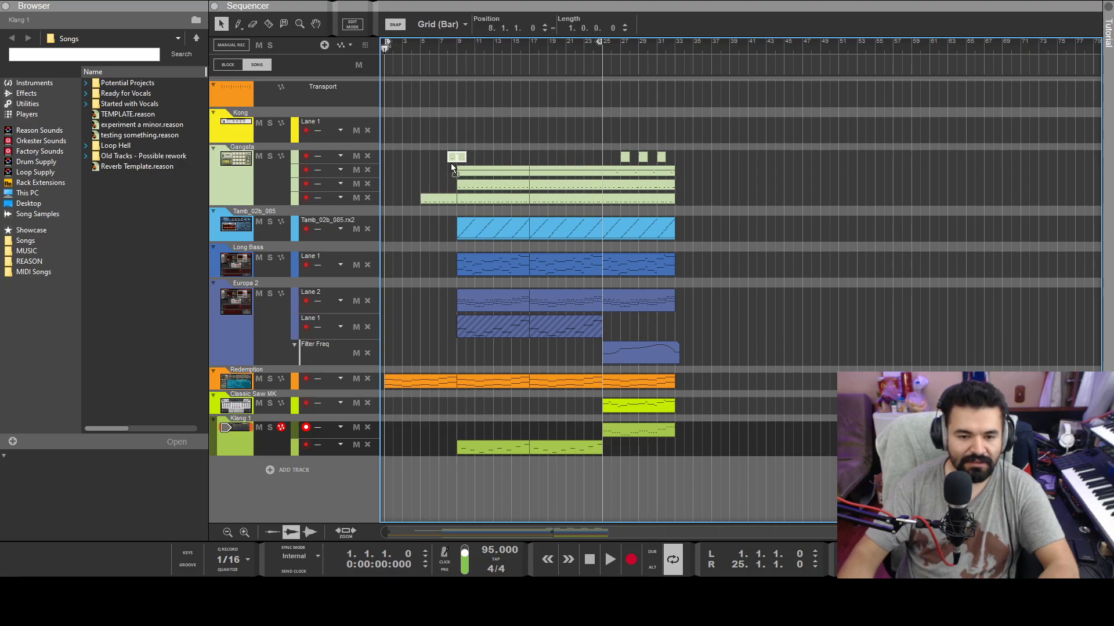
Copy the first Long Bass clip to bar 1 and place a copy of the Gangsta fill at bar 24.
click(464, 266)
drag(464, 266, 390, 281)
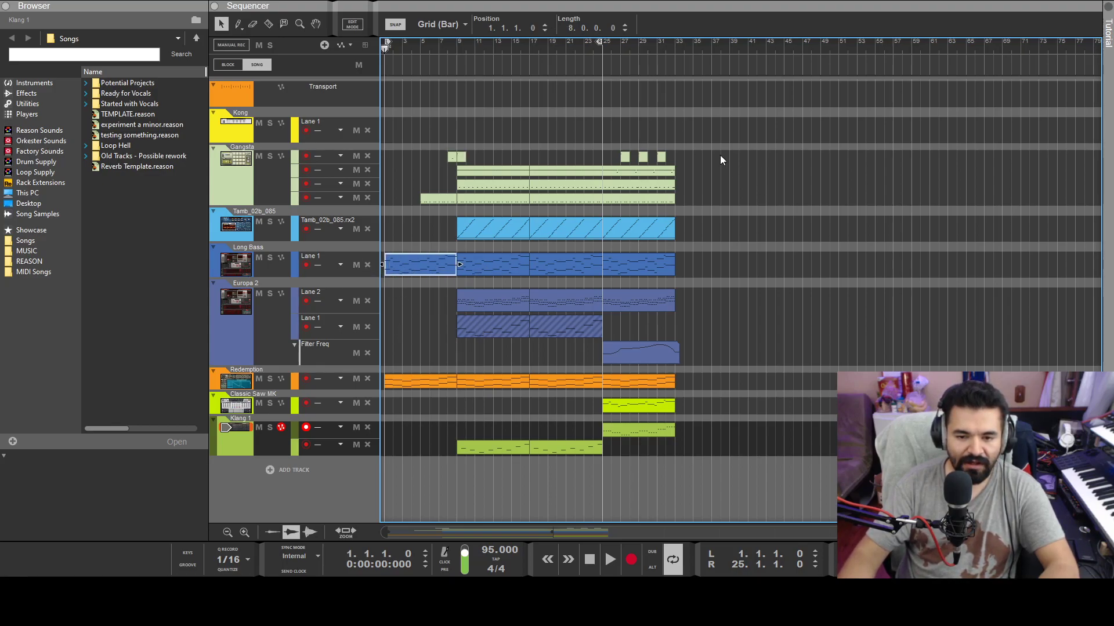
click(451, 156)
drag(450, 160, 593, 169)
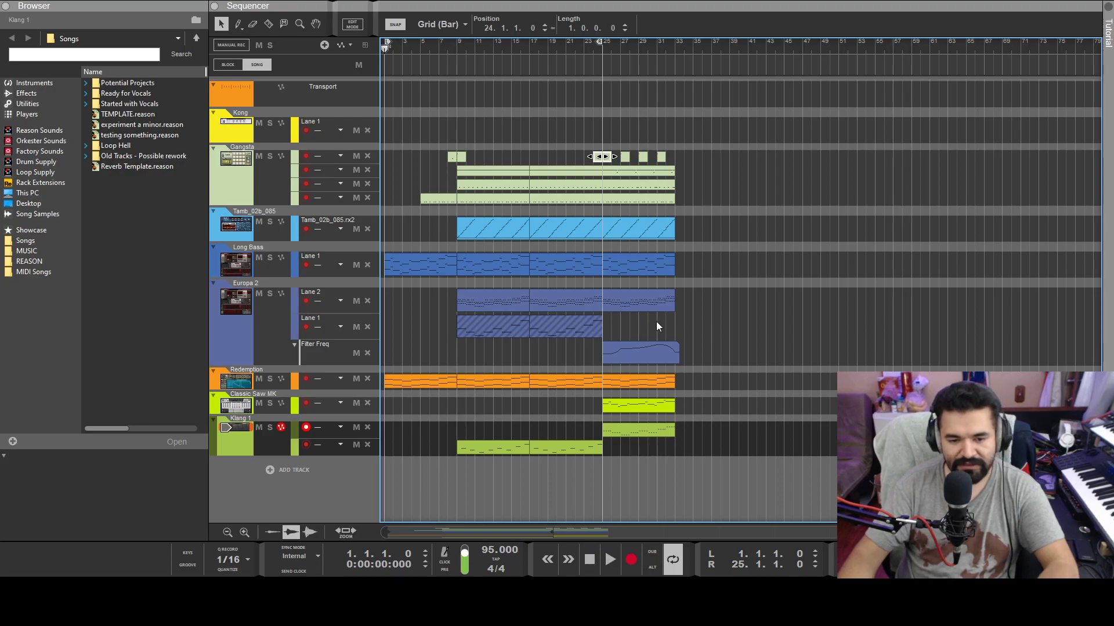
Delete both Europa 2 clips at bar 9, and move the Klang 1 clips to bars 33 to 49 and to bar 49.
drag(510, 351, 470, 300)
key(Delete)
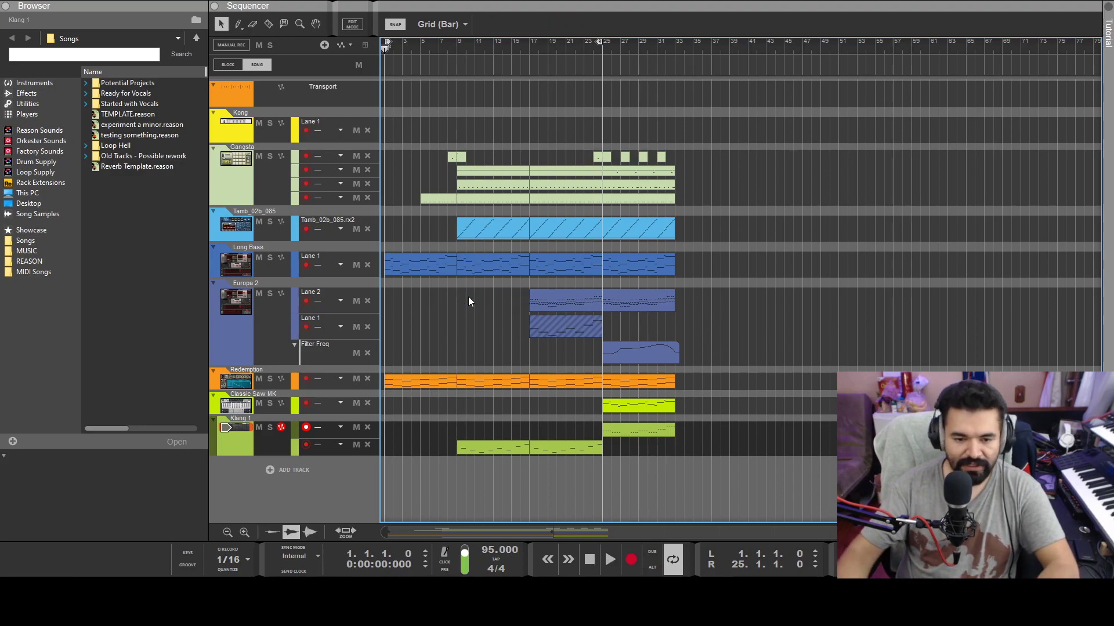
drag(493, 450, 718, 453)
drag(662, 429, 902, 430)
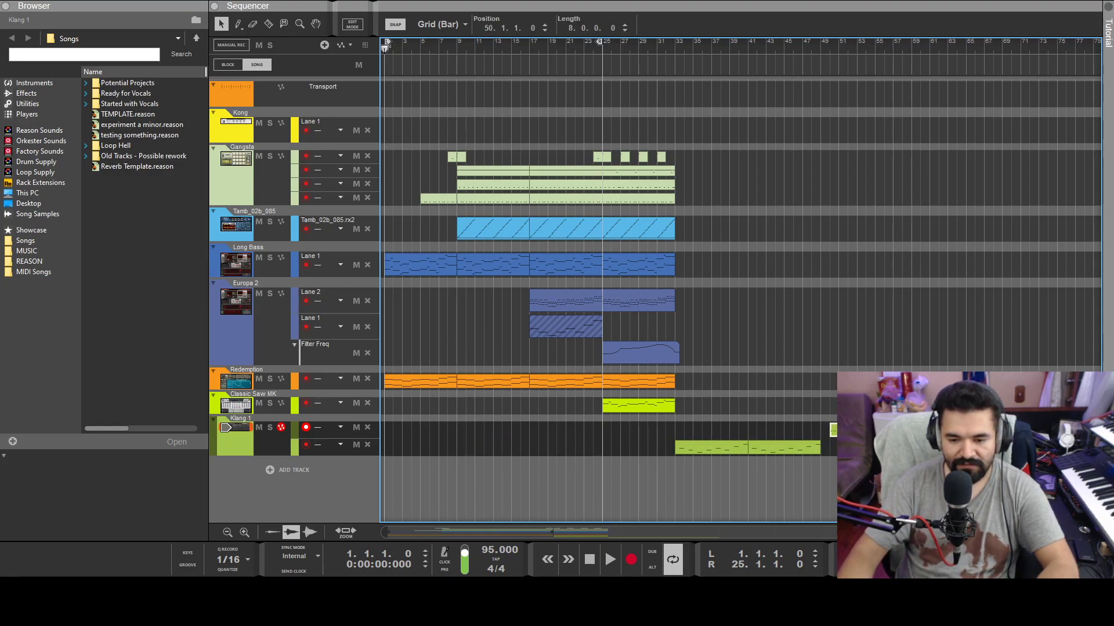
click(756, 262)
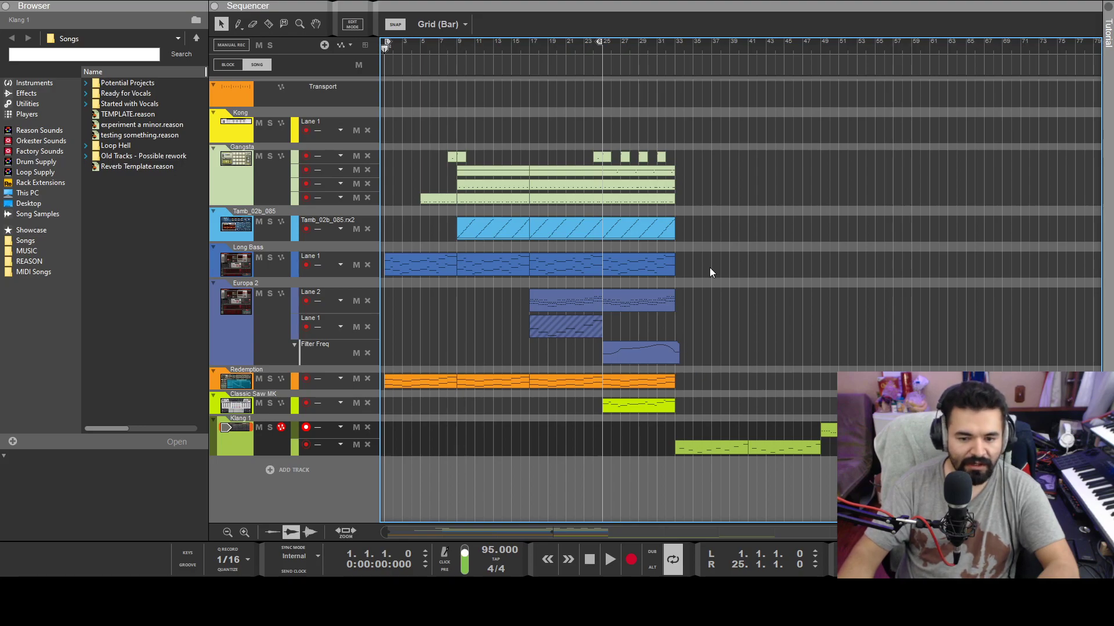
Copy the bars 9 to 33 section of all tracks except Klang 1 to bar 33, and delete the Tamb_02b_085 clips before bar 33.
drag(709, 120, 473, 406)
drag(500, 221, 715, 237)
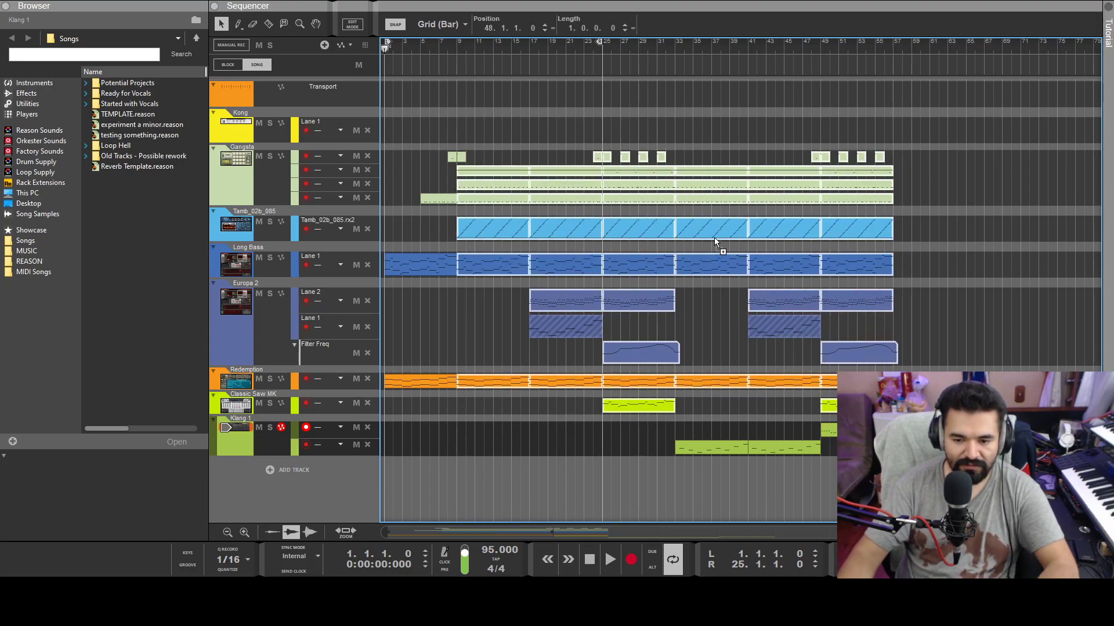
click(440, 229)
click(649, 224)
key(Delete)
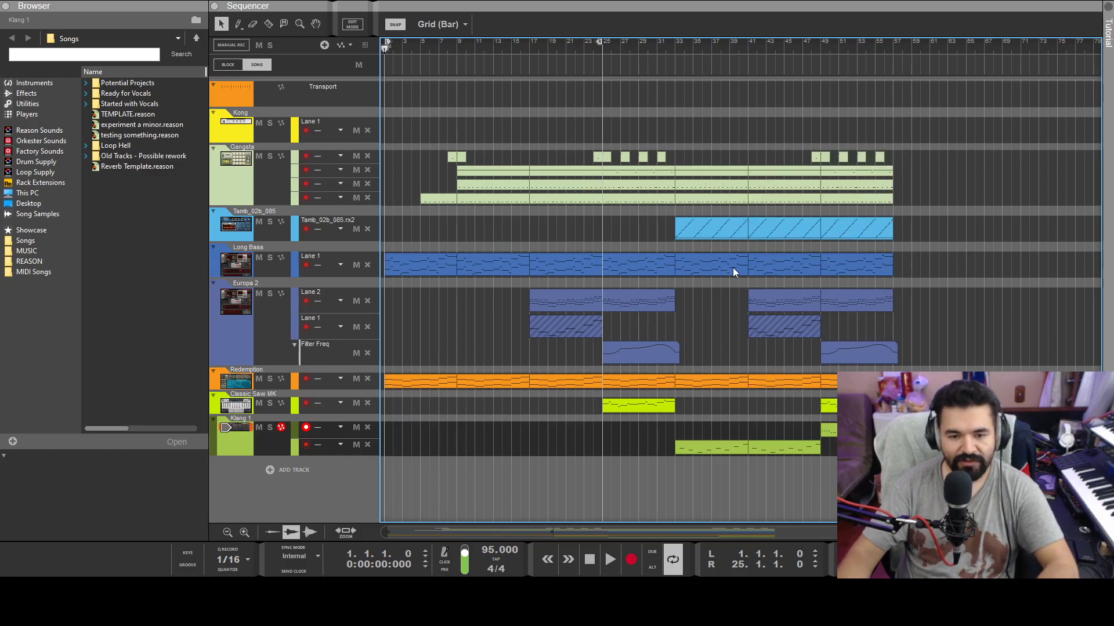
Copy the whole bars 33 to 57 section, including the Klang 1 clips, to bar 57.
drag(956, 117, 482, 455)
drag(952, 117, 686, 504)
drag(717, 385, 936, 385)
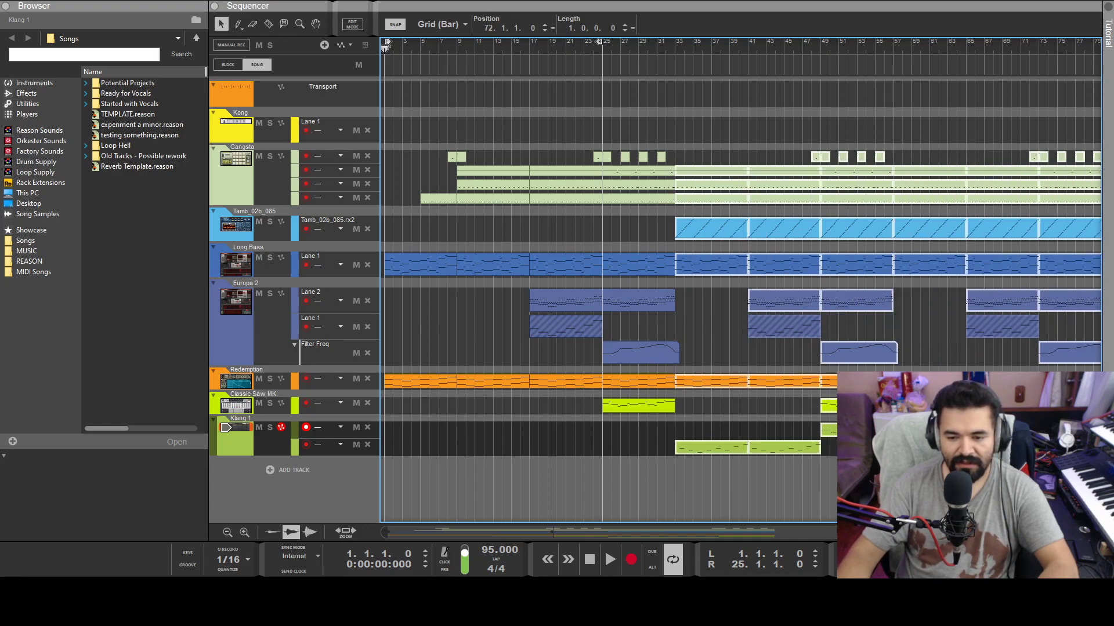
Trim the clips at bar 57 on the three main Gangsta drum lanes so they start at bar 61.
click(917, 297)
drag(925, 116, 932, 174)
click(918, 167)
key(ctrl+minus)
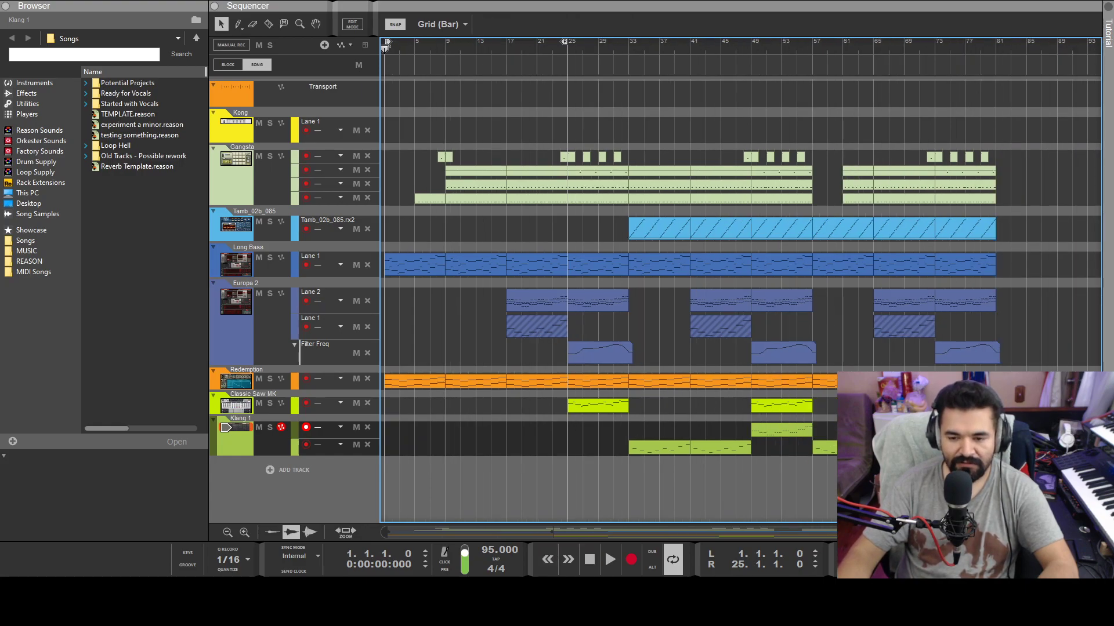
Copy the bars 73 to 81 section to bar 81 and duplicate it once more at bar 89.
drag(1023, 118, 938, 413)
drag(933, 170, 990, 167)
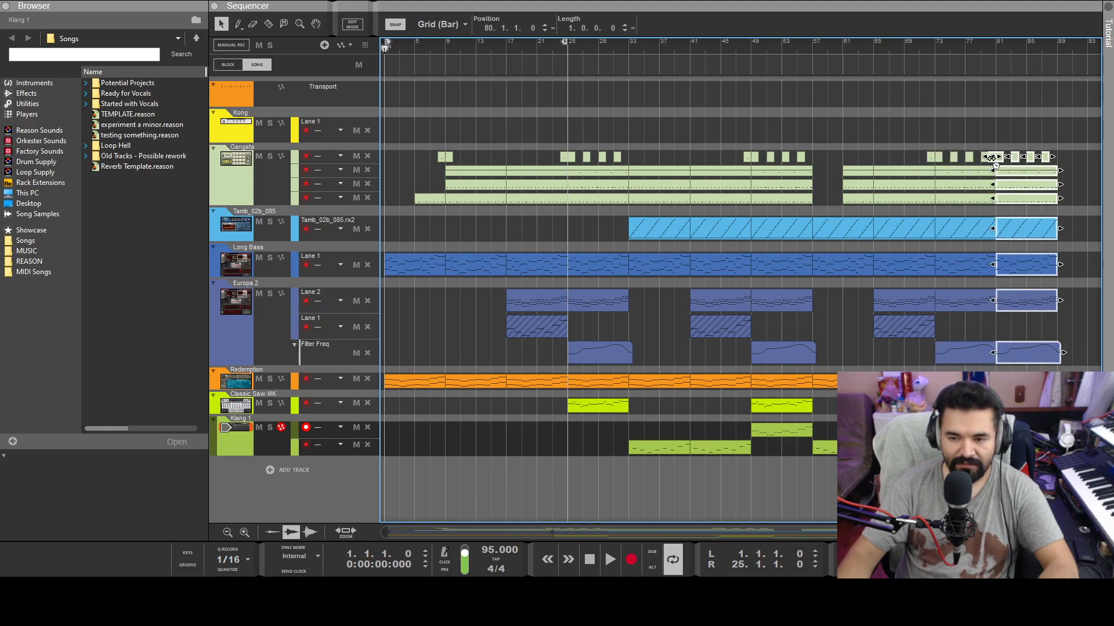
key(ctrl+d)
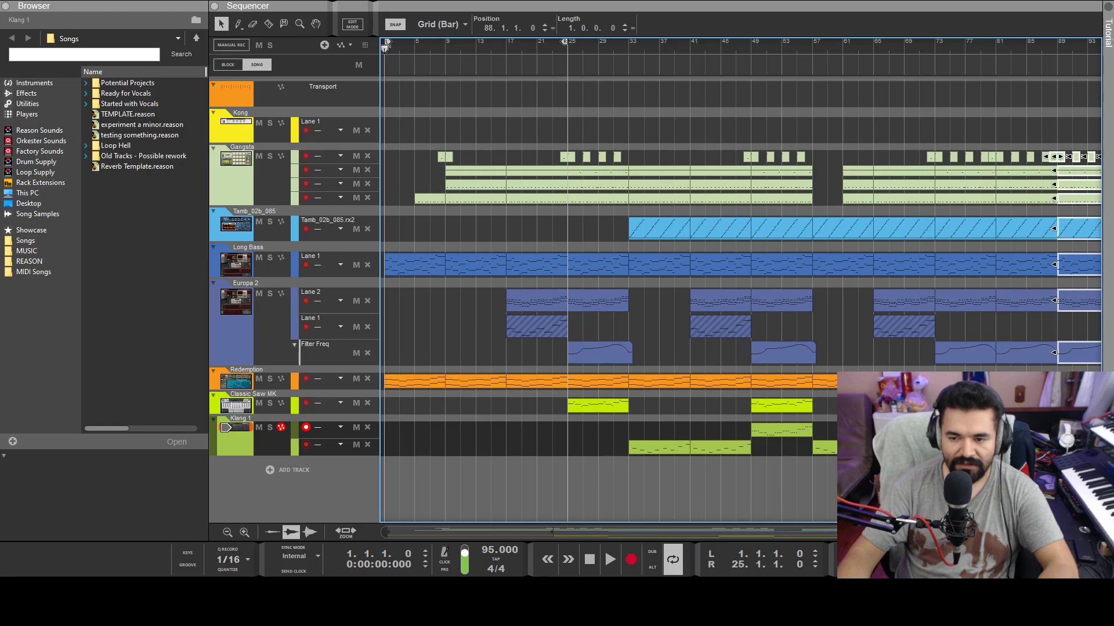
Move the song end marker back to about bar 98, just past the last clips of the arrangement.
scroll(1004, 237, down, 1)
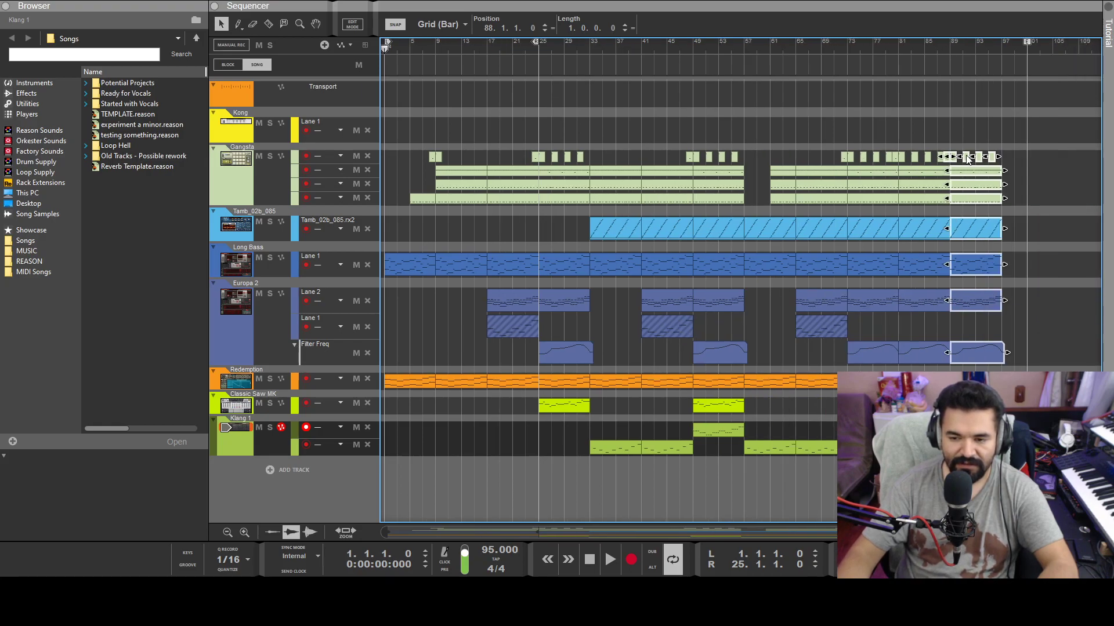
drag(1027, 45, 1007, 46)
click(1043, 221)
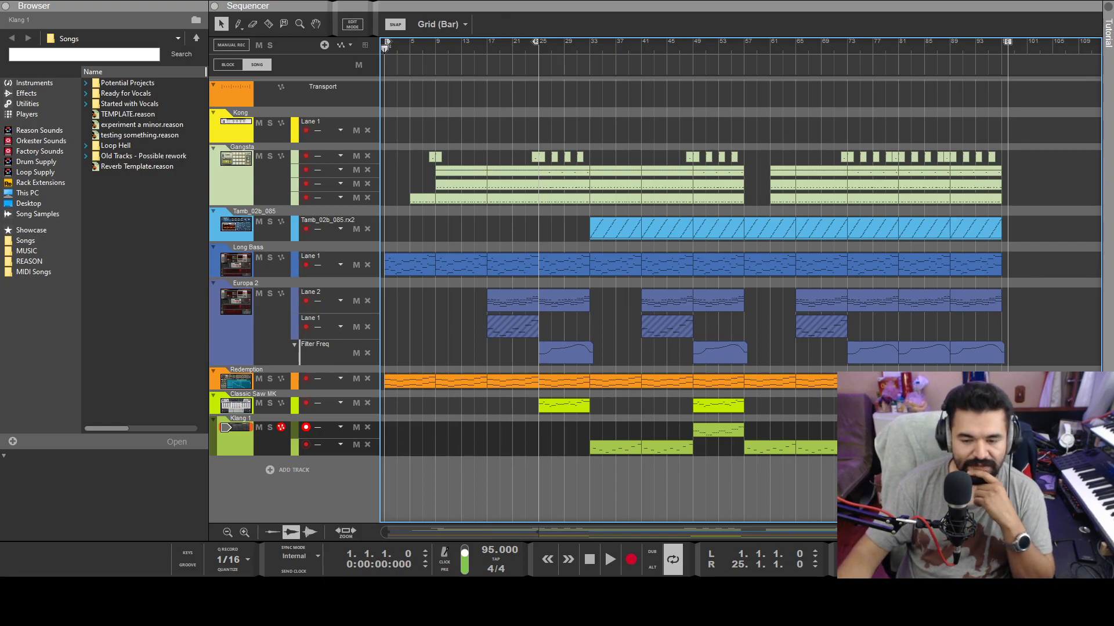
Trim the Tamb_02b_085 clip at bar 57 so it starts at bar 61.
click(759, 230)
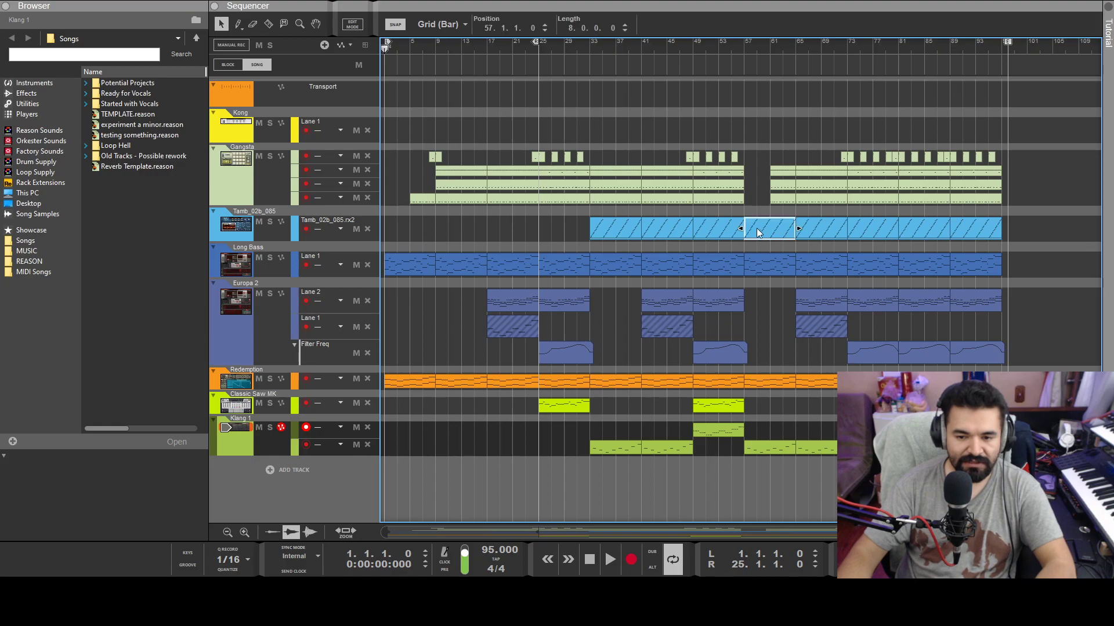
drag(744, 228, 770, 227)
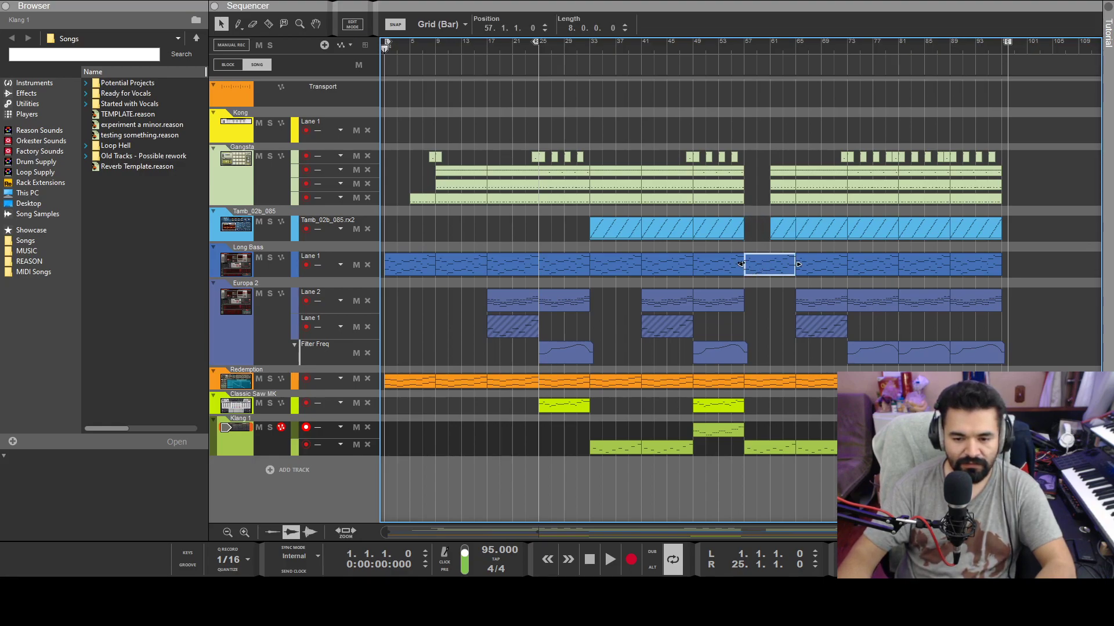
click(767, 428)
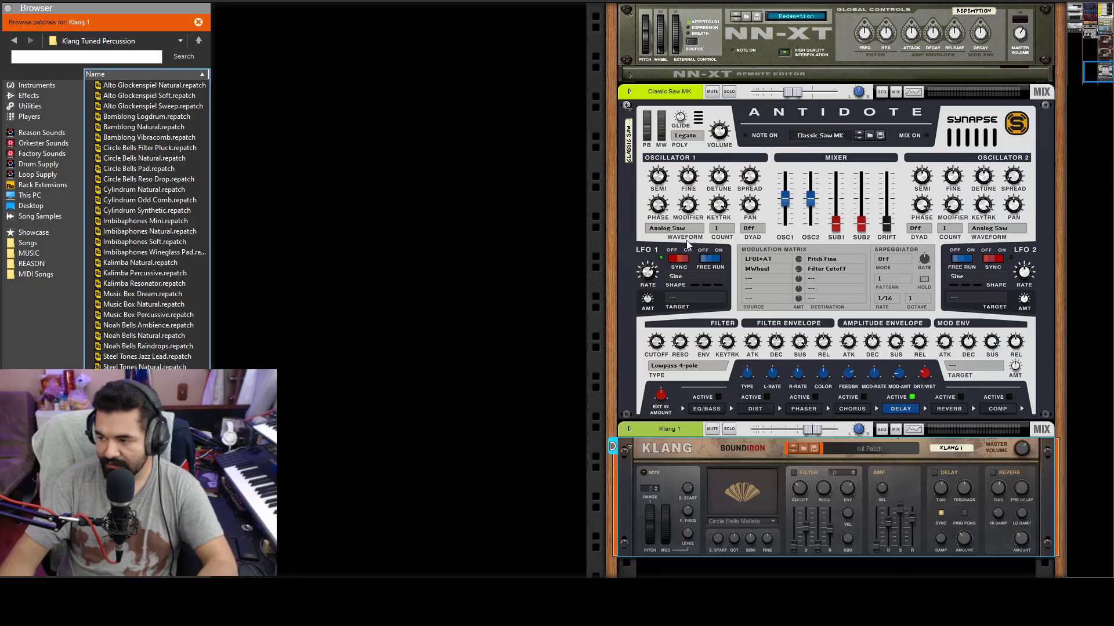
Unfold the Long Bass mix channel and add a Selig Gain effect to its inserts.
scroll(939, 346, up, 5)
scroll(940, 348, up, 10)
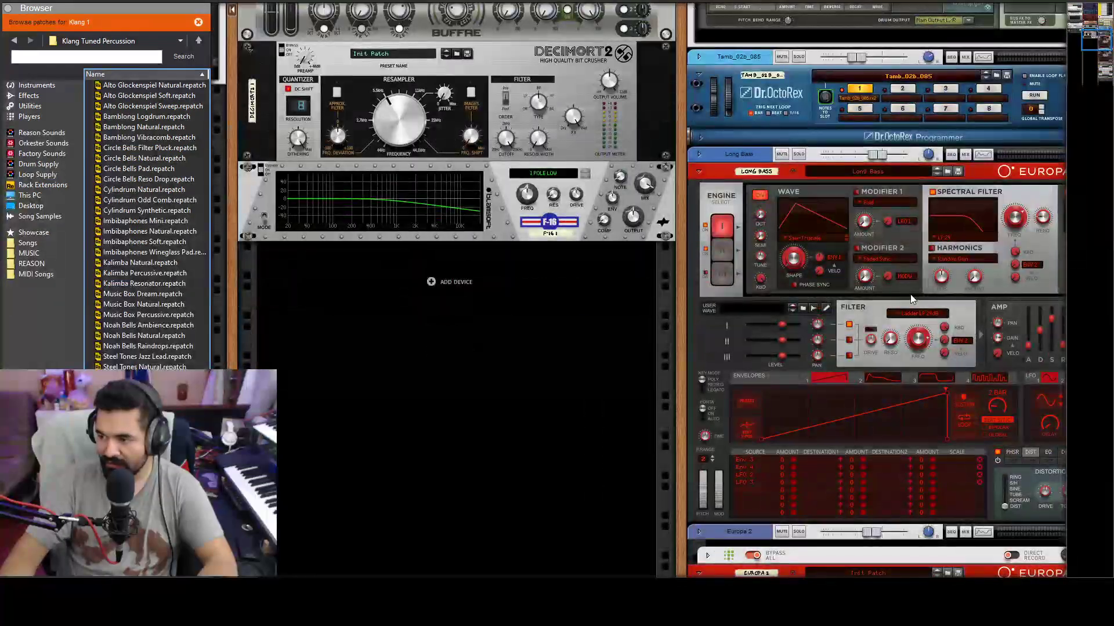
scroll(910, 293, right, 3)
click(629, 154)
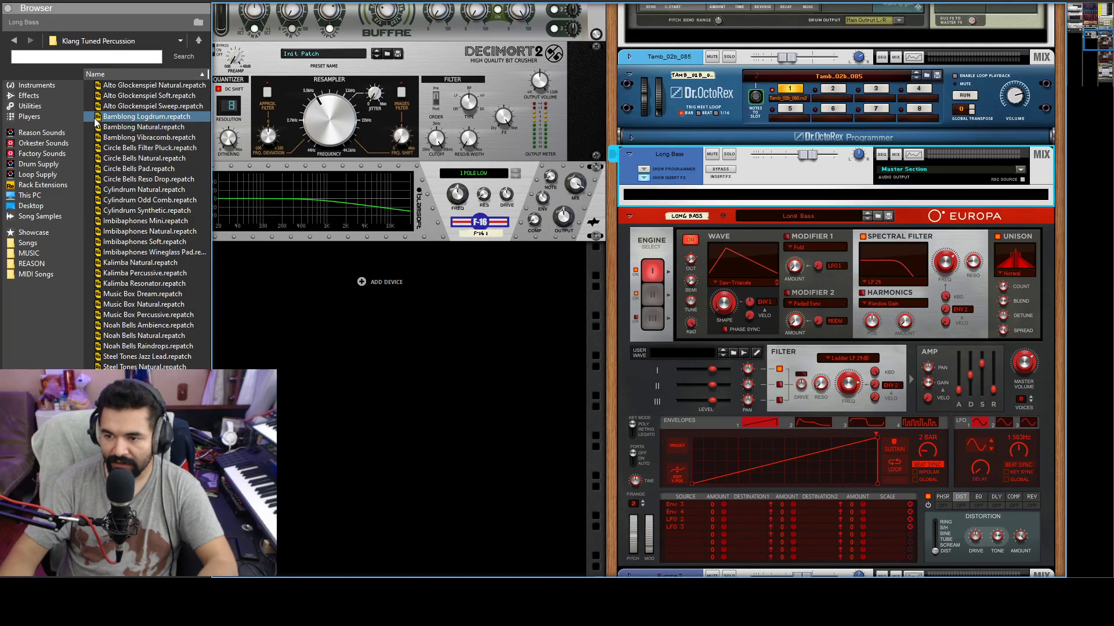
click(29, 95)
scroll(115, 181, down, 10)
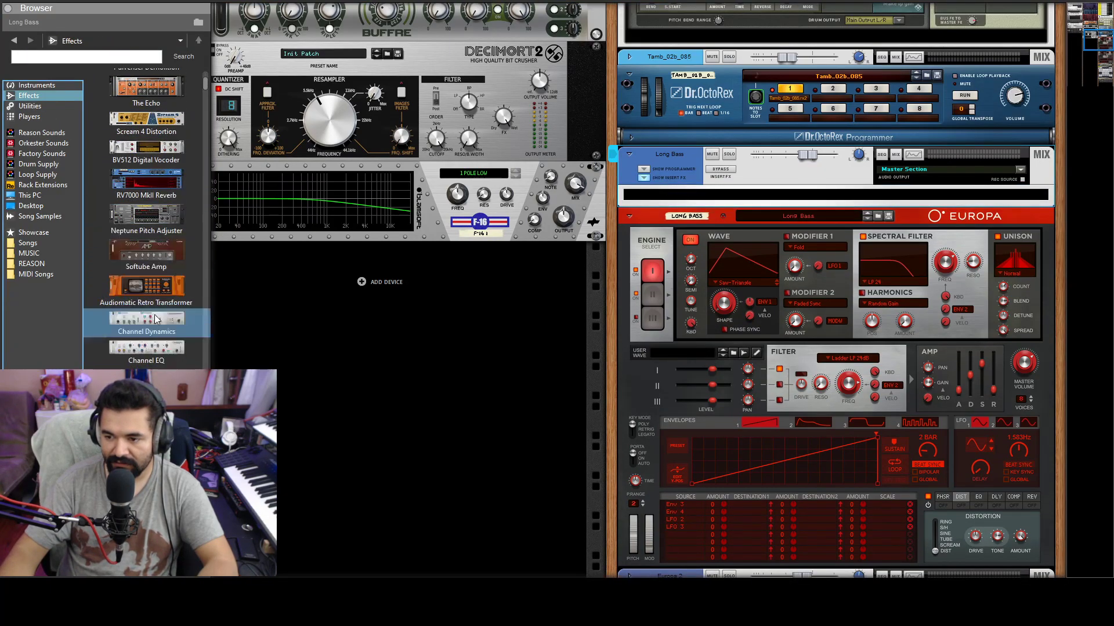
scroll(161, 295, down, 15)
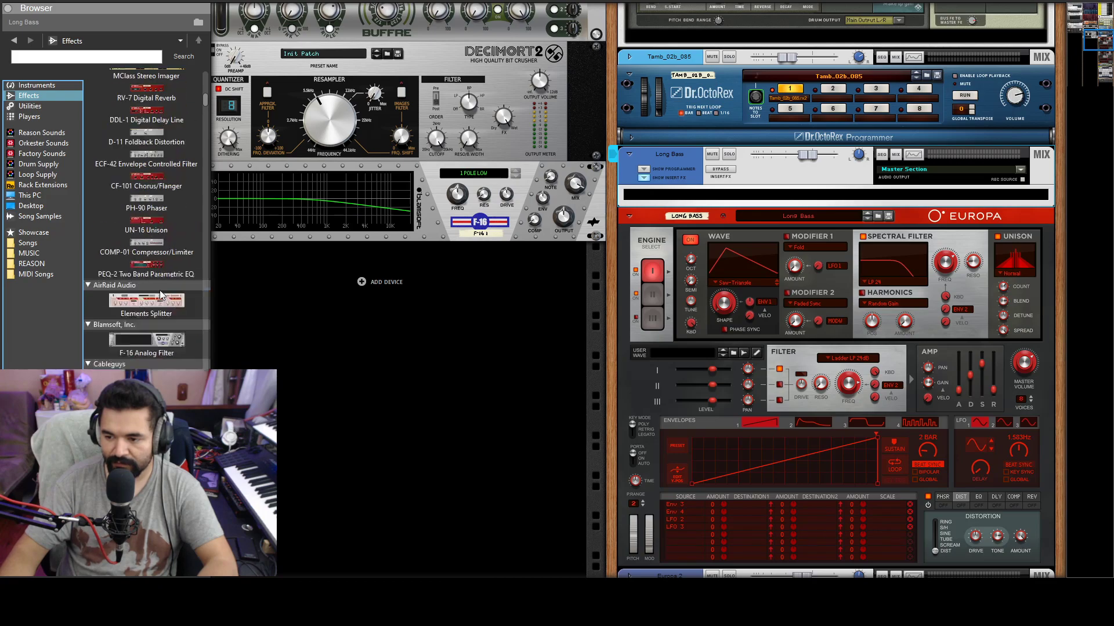
scroll(165, 297, down, 6)
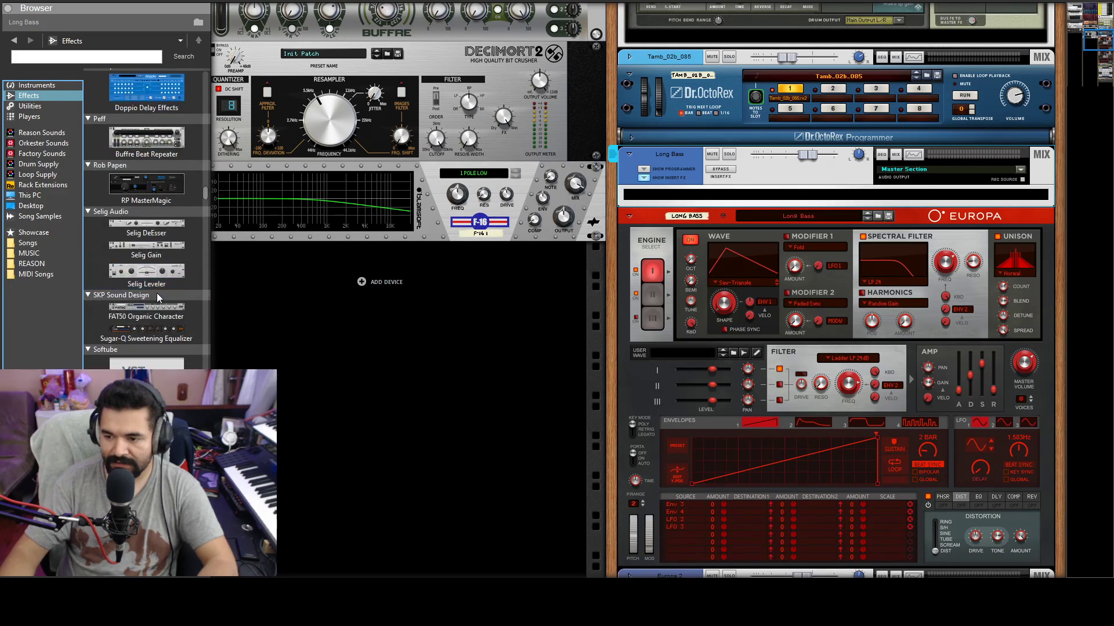
drag(154, 264, 776, 200)
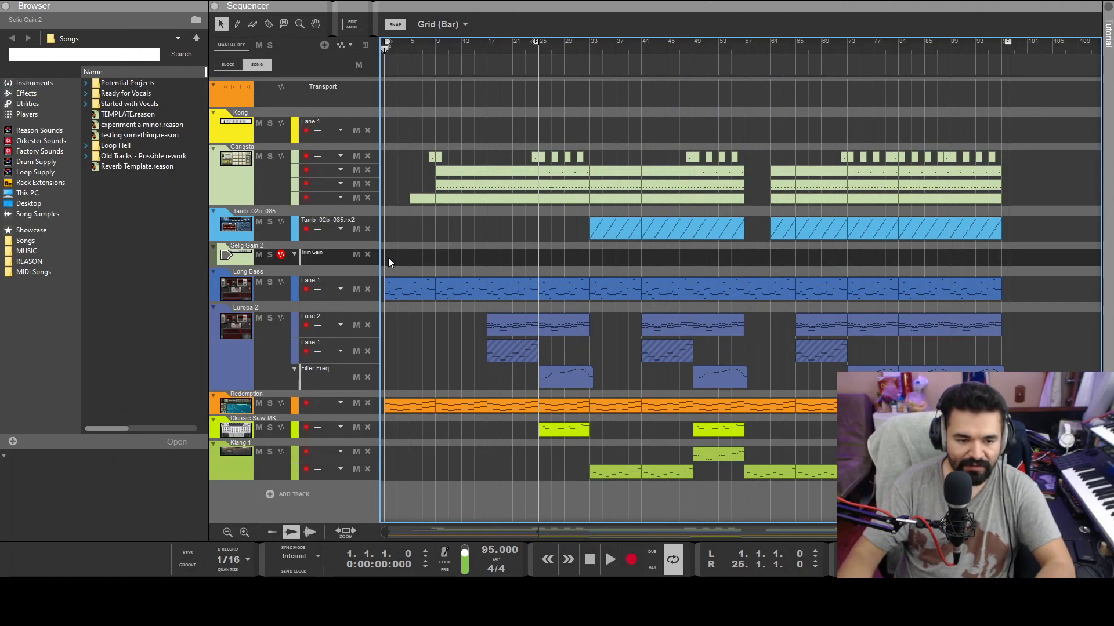
Create a Trim Gain automation clip for Selig Gain 2 over bars 1 to 9, ramping up to 0.0 dB at bar 9.
drag(388, 259, 435, 260)
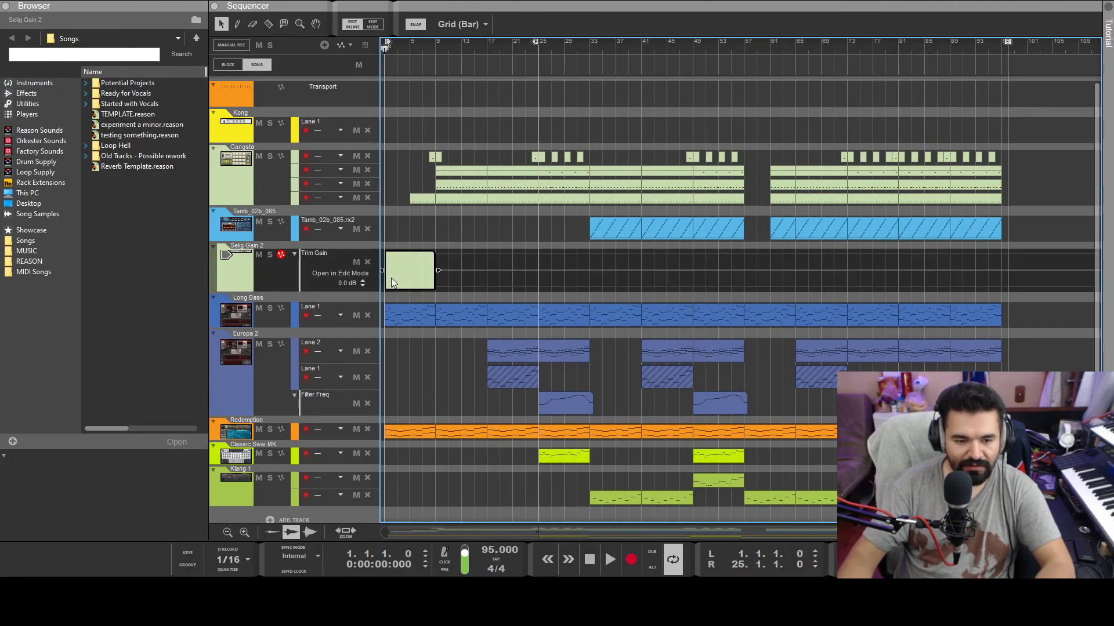
click(386, 280)
click(436, 273)
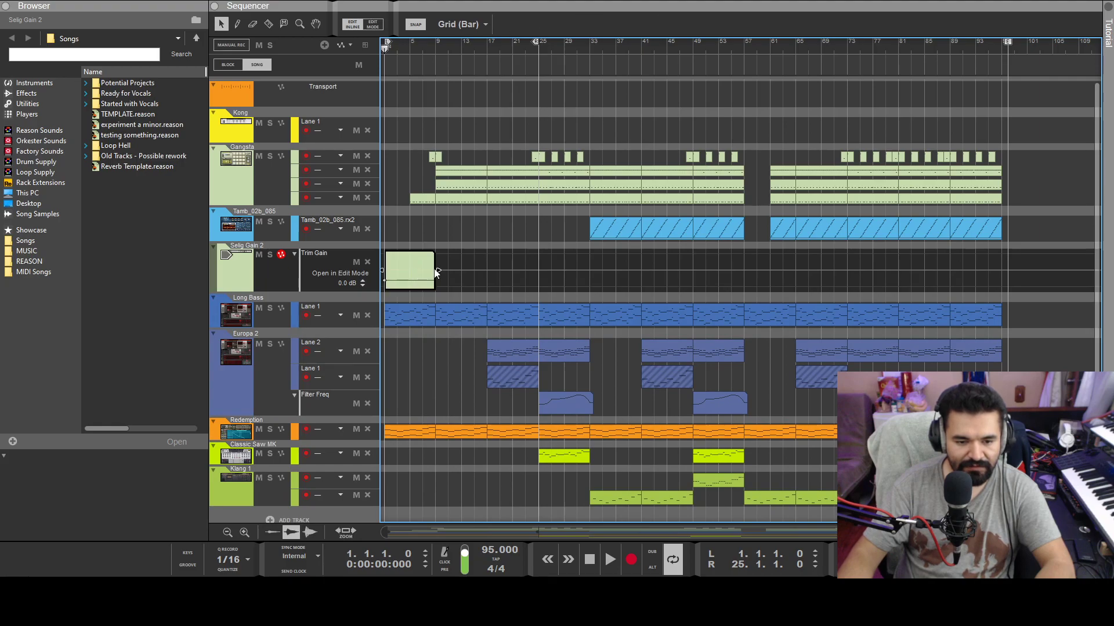
click(430, 270)
drag(430, 270, 435, 270)
Automate the Master Level with a fade-in starting at bar 1 and rising to 734 at bar 9.
scroll(622, 30, down, 5)
scroll(621, 30, down, 8)
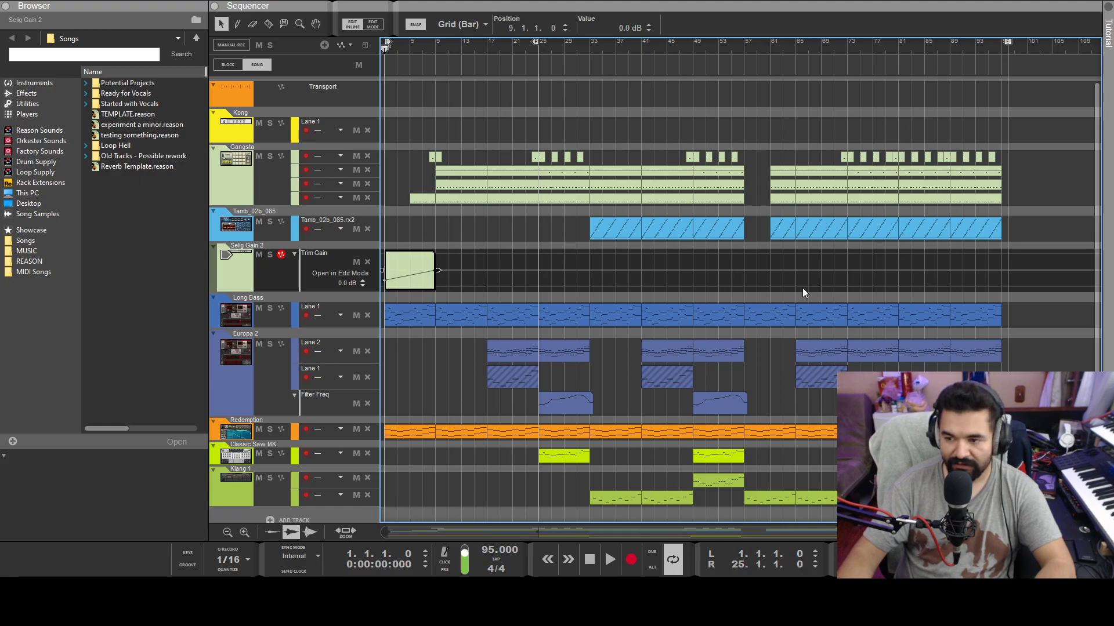
key(F5)
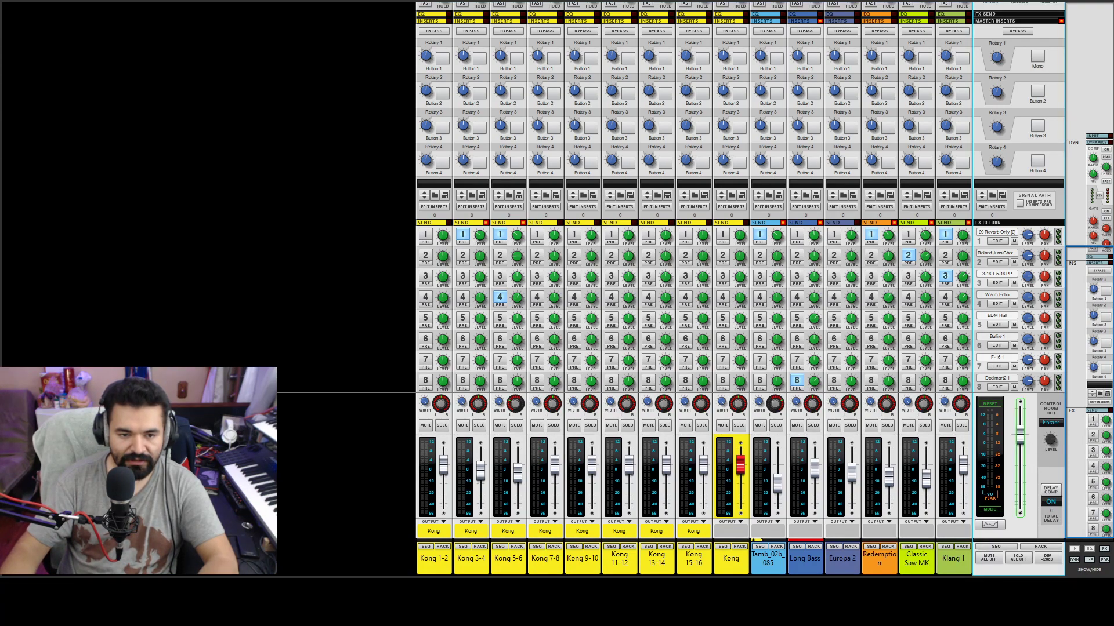
key(F7)
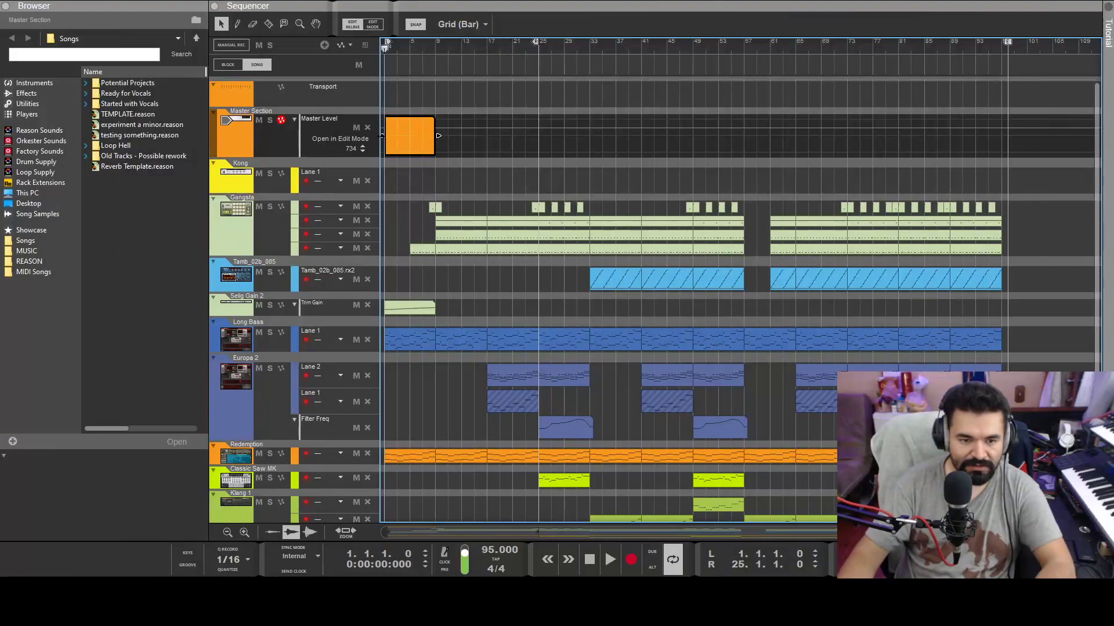
drag(385, 138, 447, 130)
mouse_move(643, 27)
mouse_down()
mouse_move(636, 3)
mouse_move(626, 20)
mouse_up()
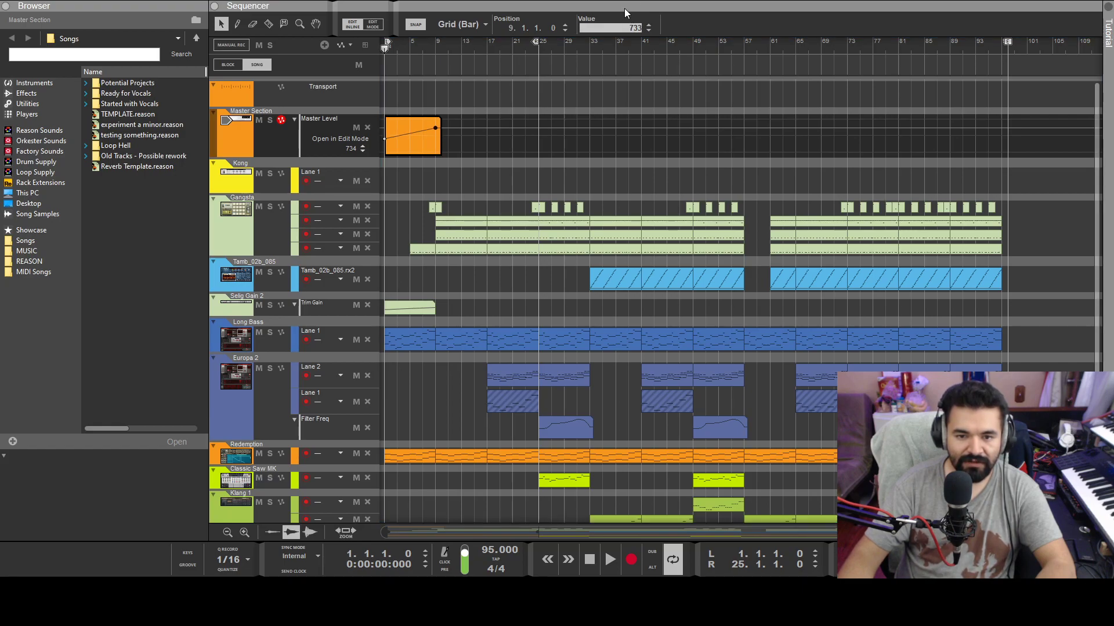
drag(625, 5, 626, 6)
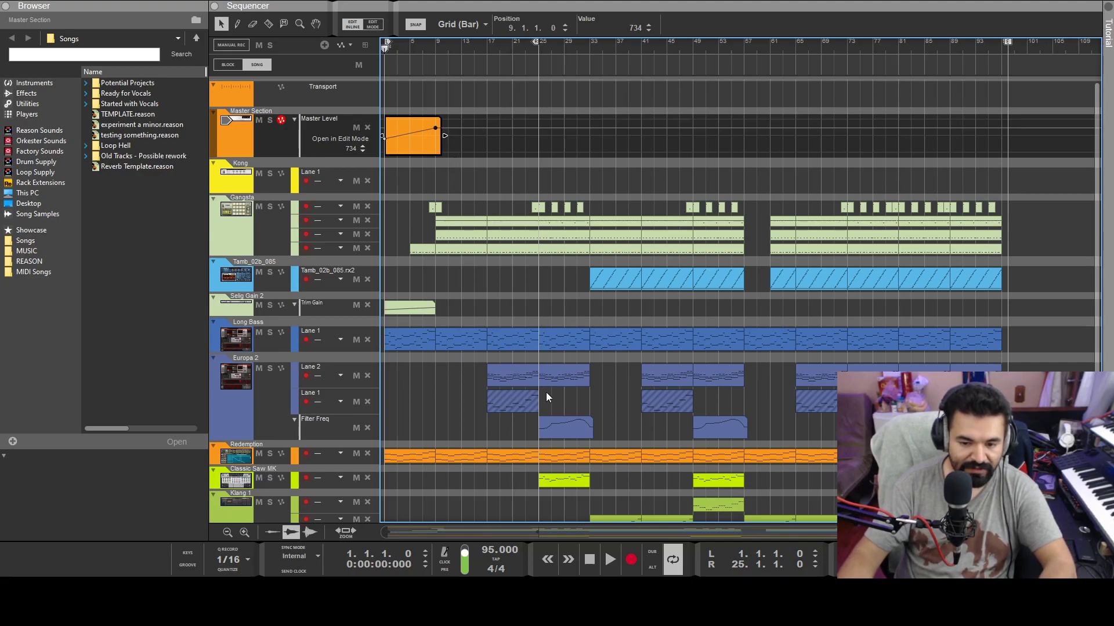
Play the arrangement from bar 1 to review the intro, stop it and switch off loop playback.
scroll(499, 392, down, 1)
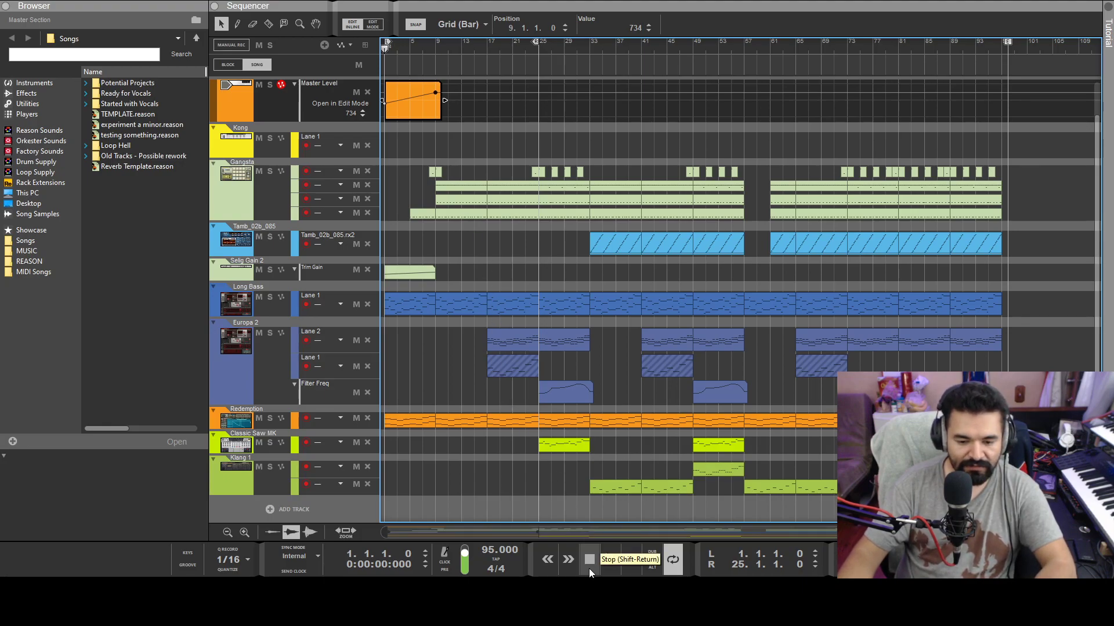
key(space)
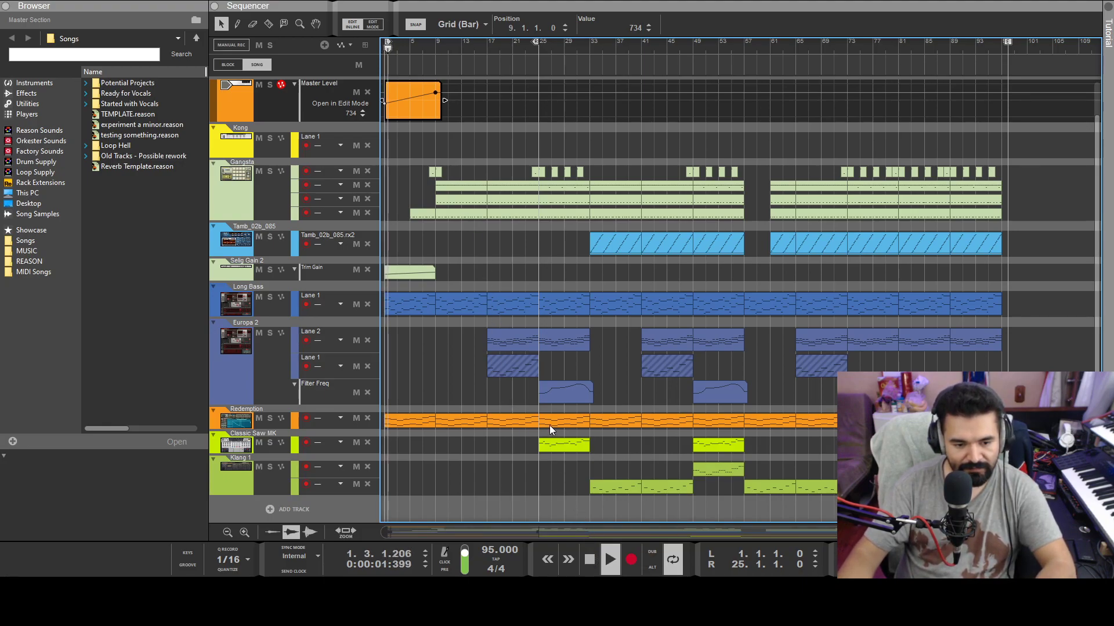
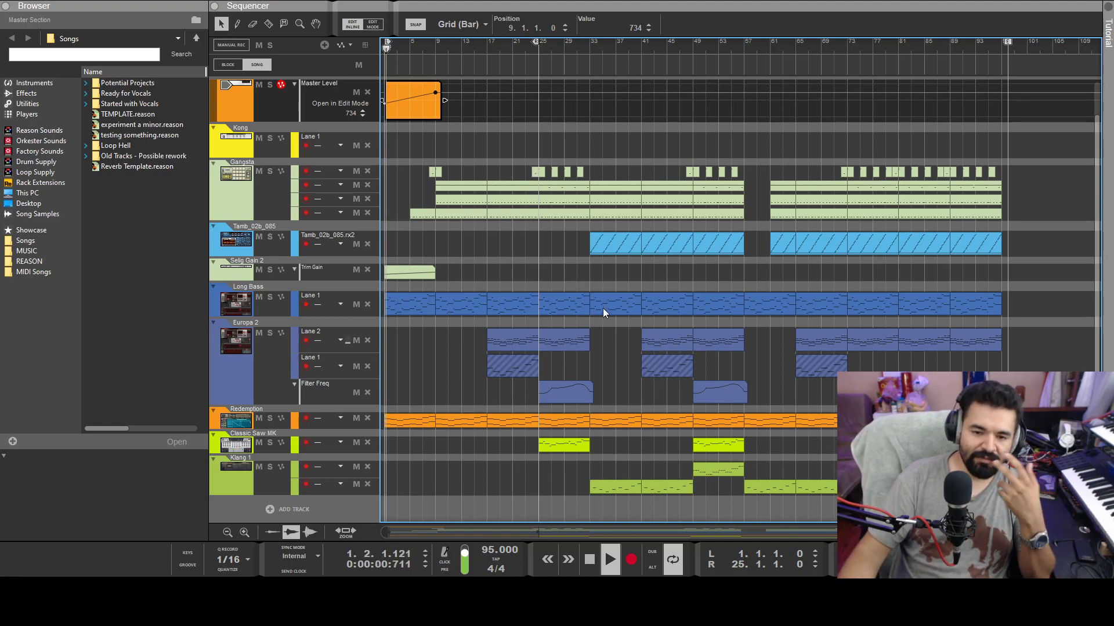
double_click(584, 566)
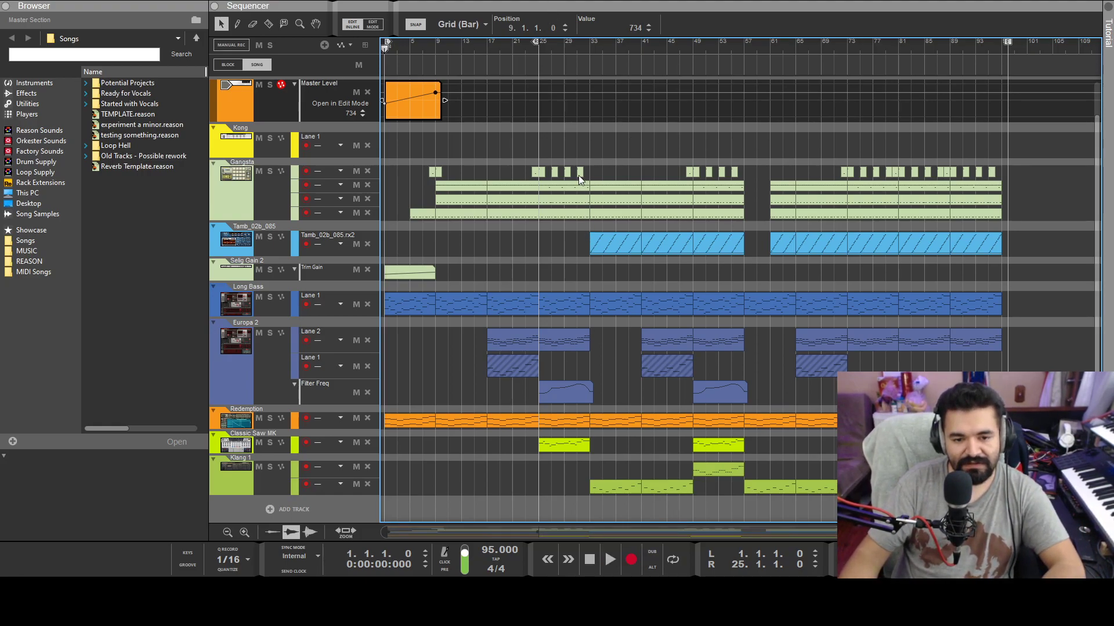
Insert an Audiomatic Retro Transformer after the EQ in the master inserts and choose its Vinyl mode.
click(537, 45)
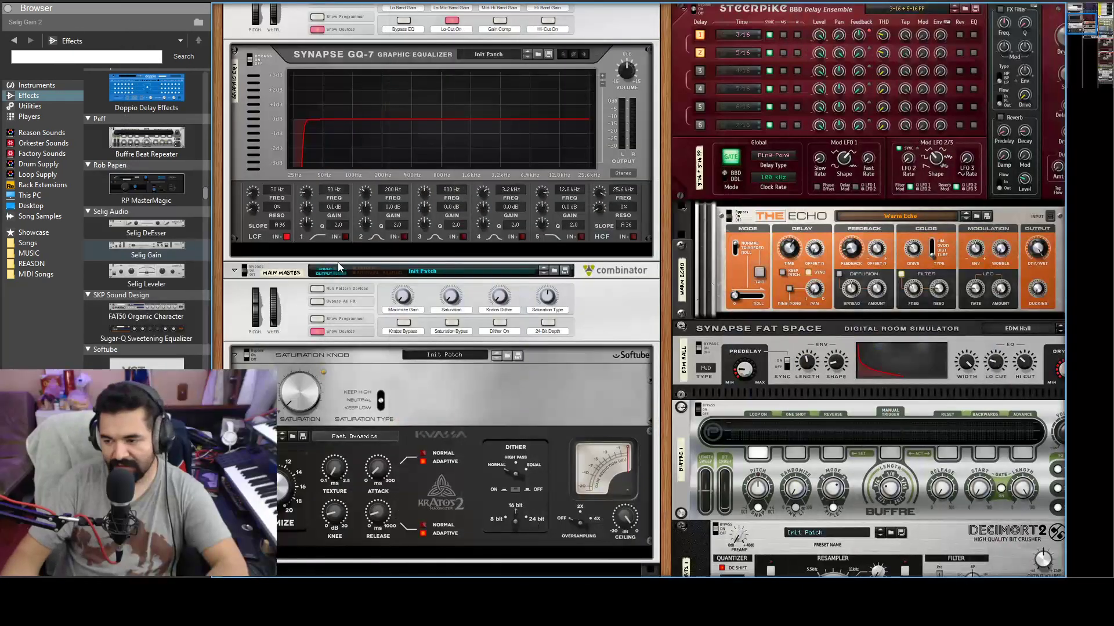
click(338, 255)
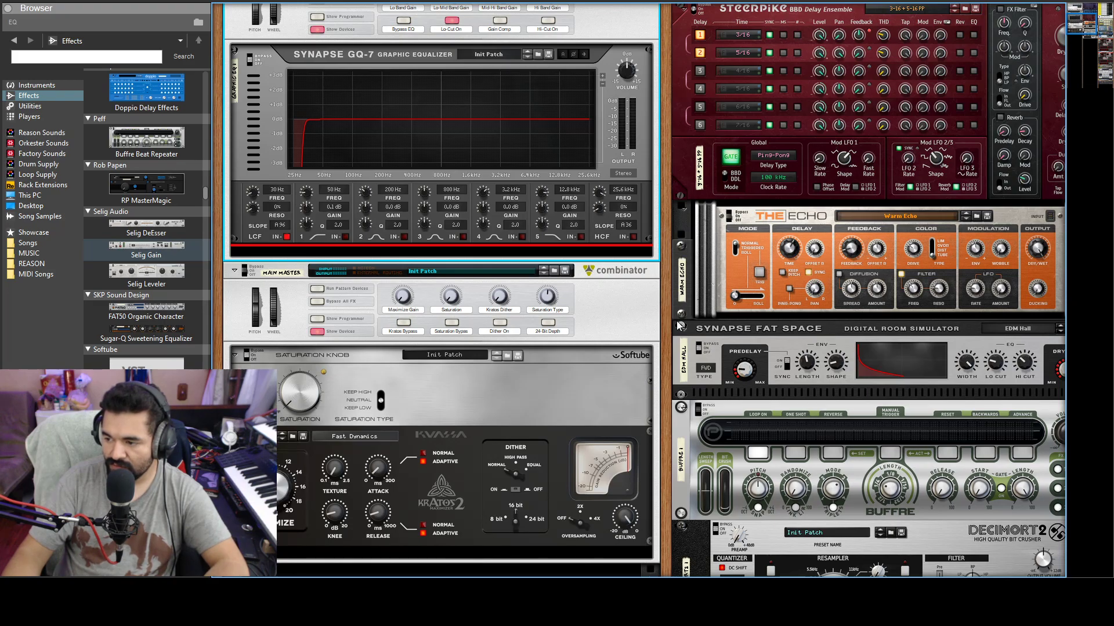
click(666, 357)
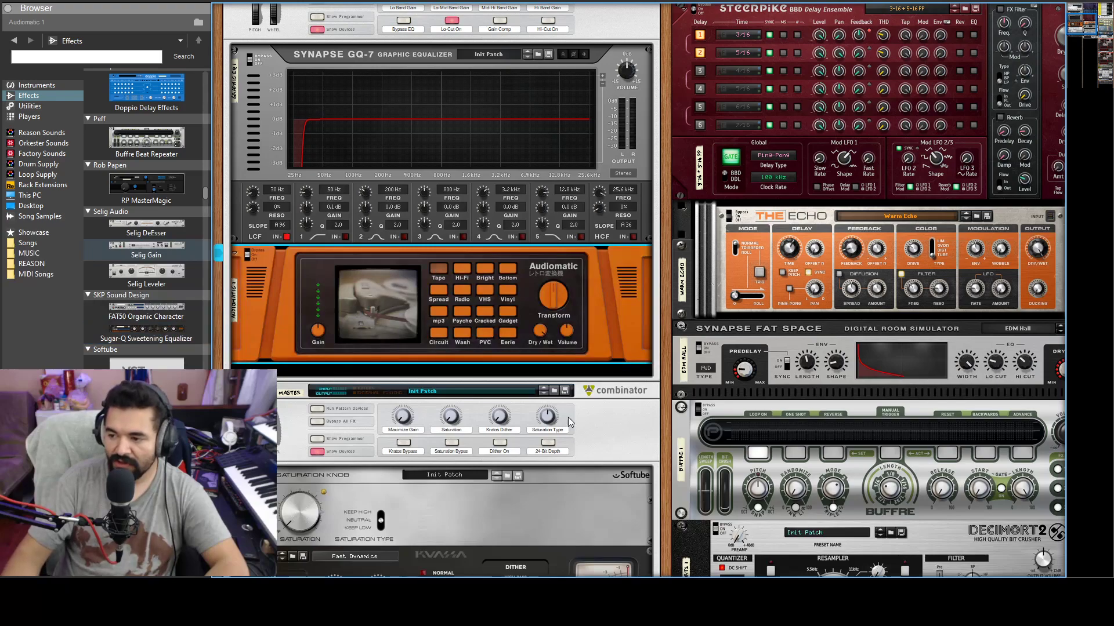
click(511, 291)
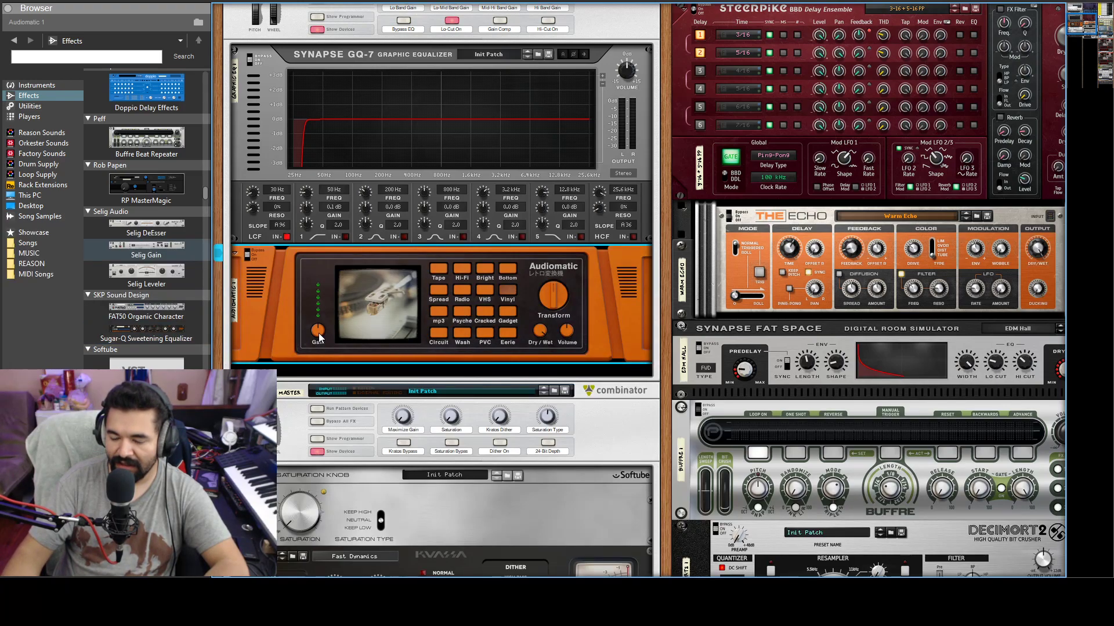
Lower the Audiomatic's Dry/Wet to about 13% and fine-tune its Transform amount while the song plays.
mouse_move(586, 315)
mouse_move(535, 348)
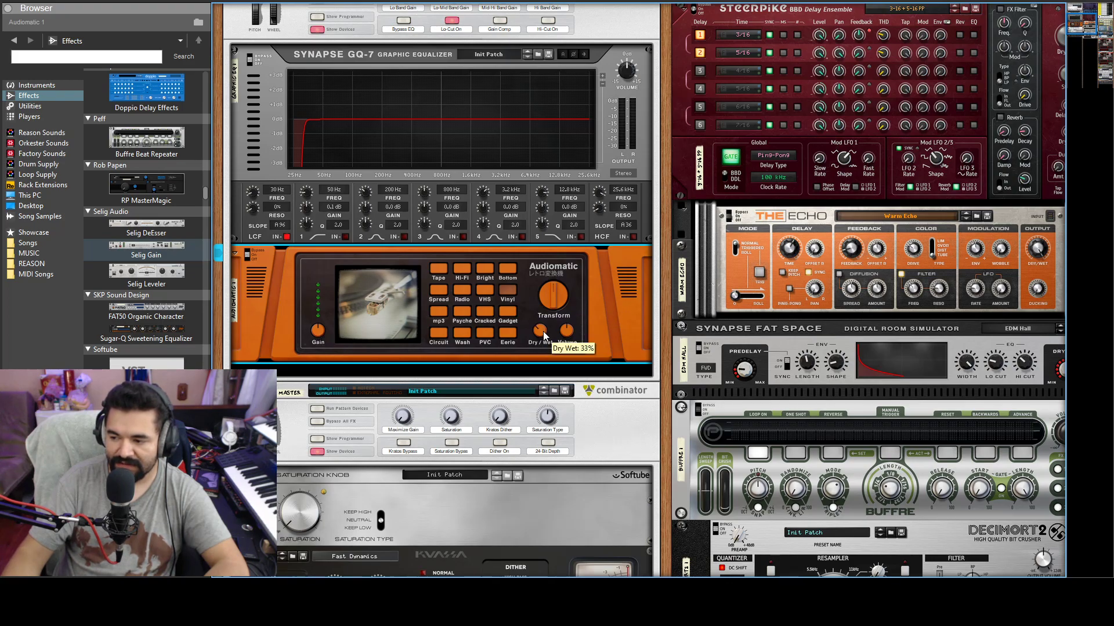
mouse_move(555, 307)
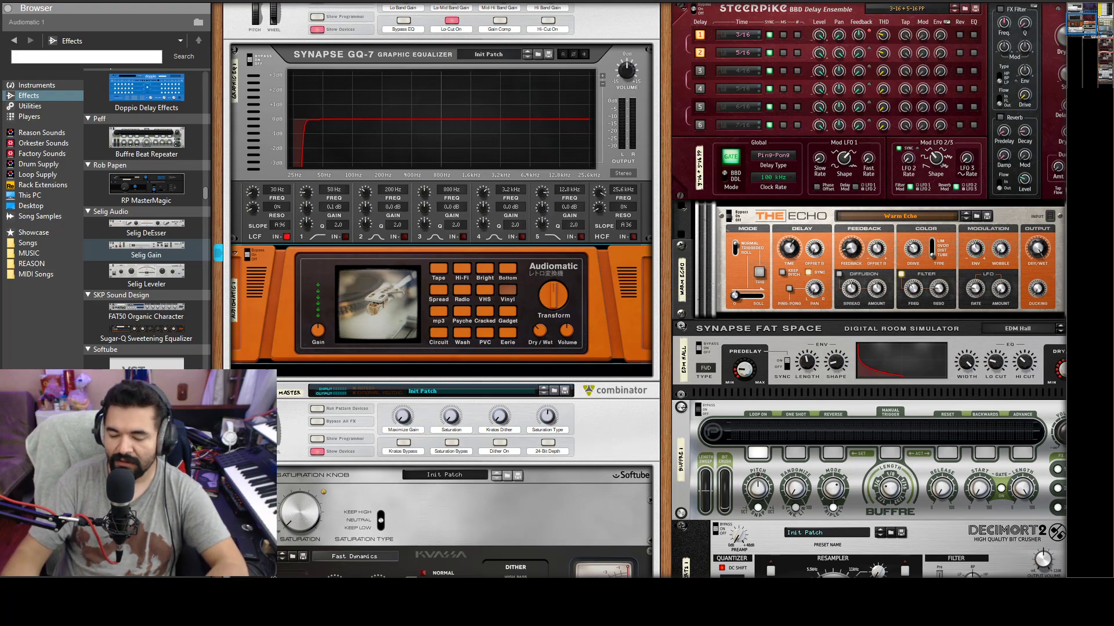
key(space)
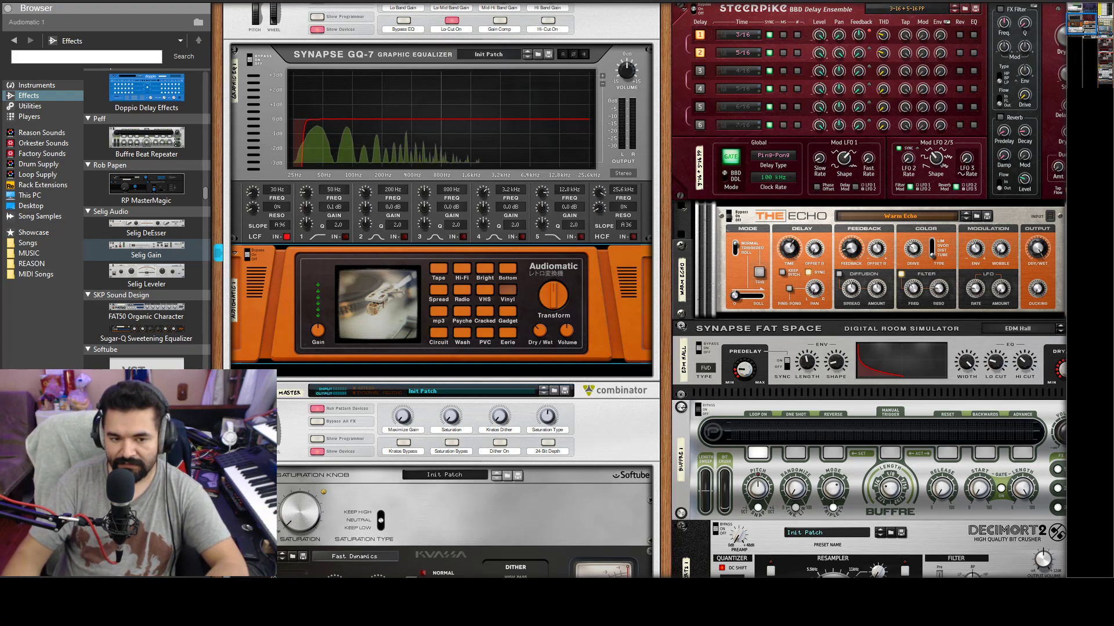
click(540, 333)
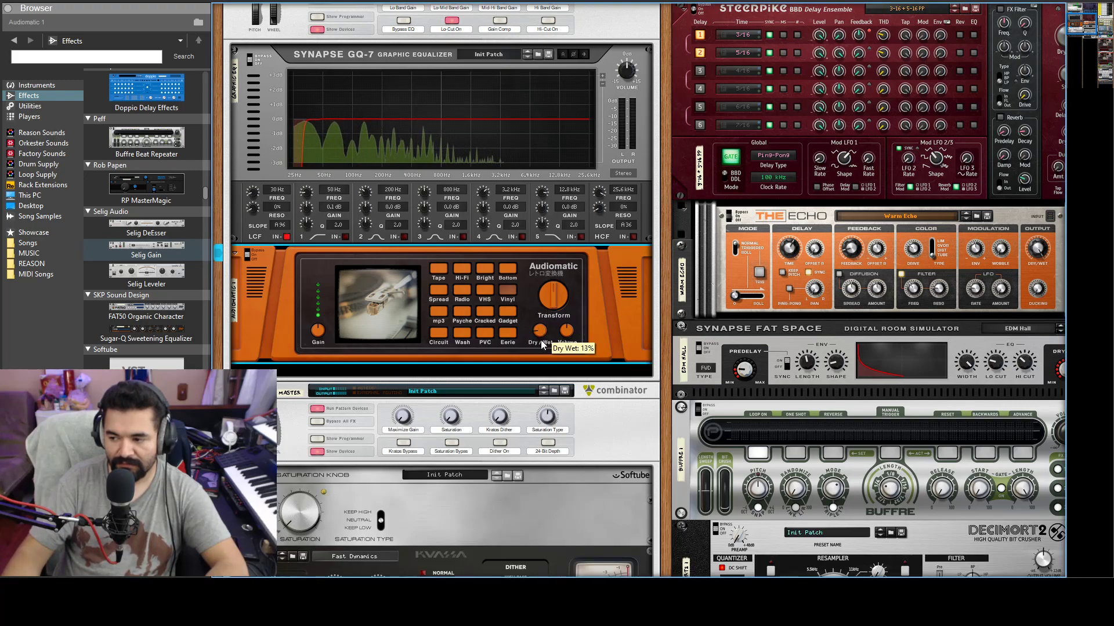
mouse_move(551, 304)
mouse_down()
mouse_move(538, 293)
mouse_move(552, 325)
mouse_move(547, 302)
mouse_up()
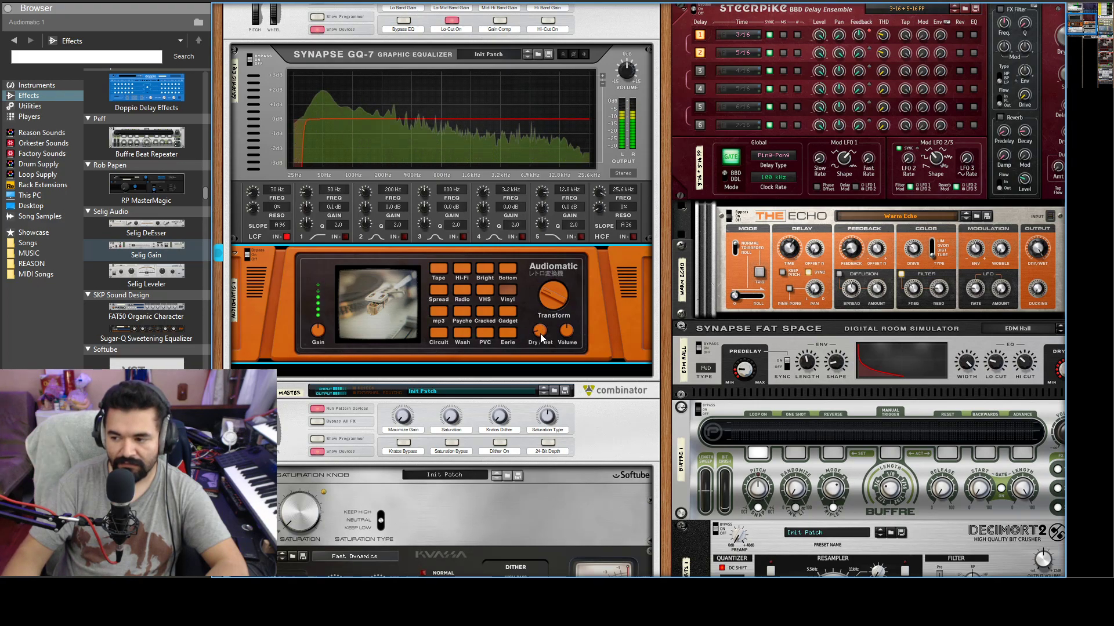
mouse_move(539, 333)
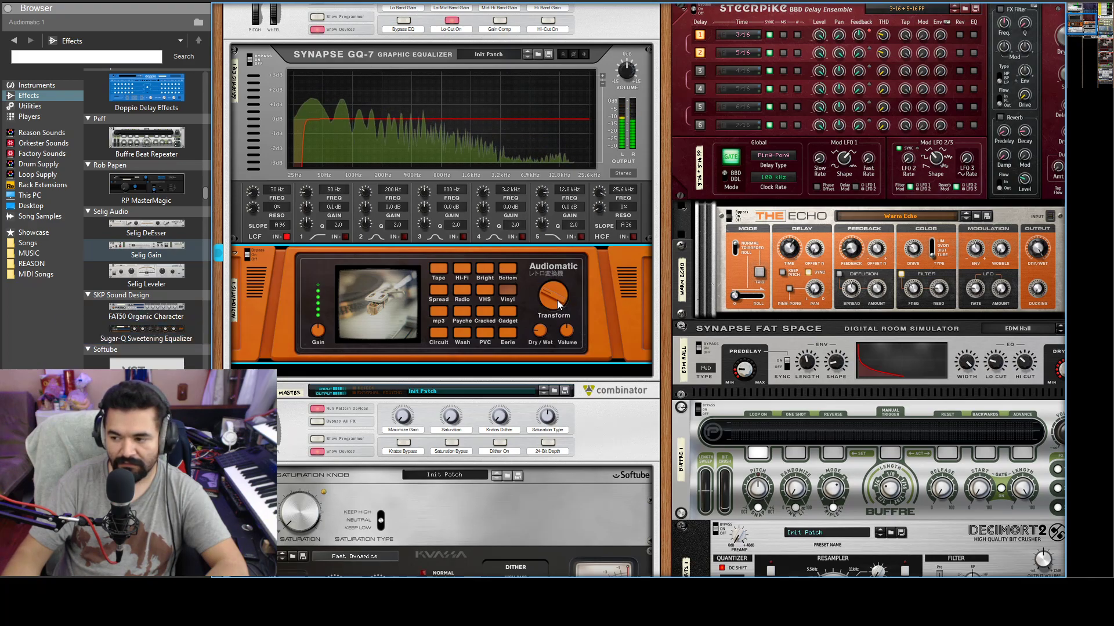
mouse_move(560, 312)
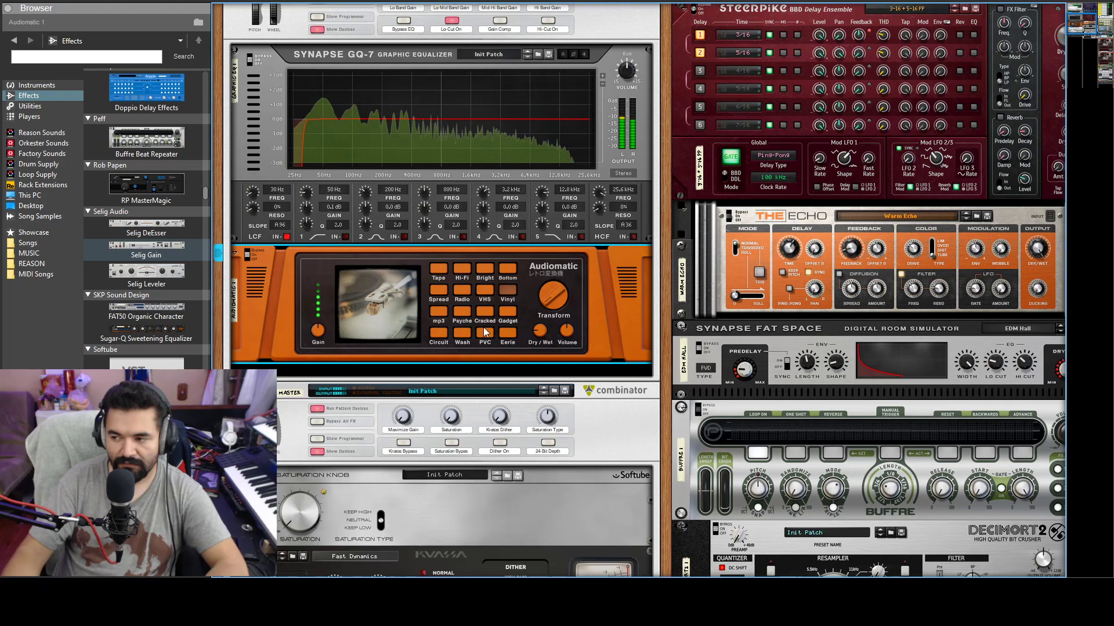
Check the master section's insert devices and level meters during playback.
scroll(490, 329, down, 4)
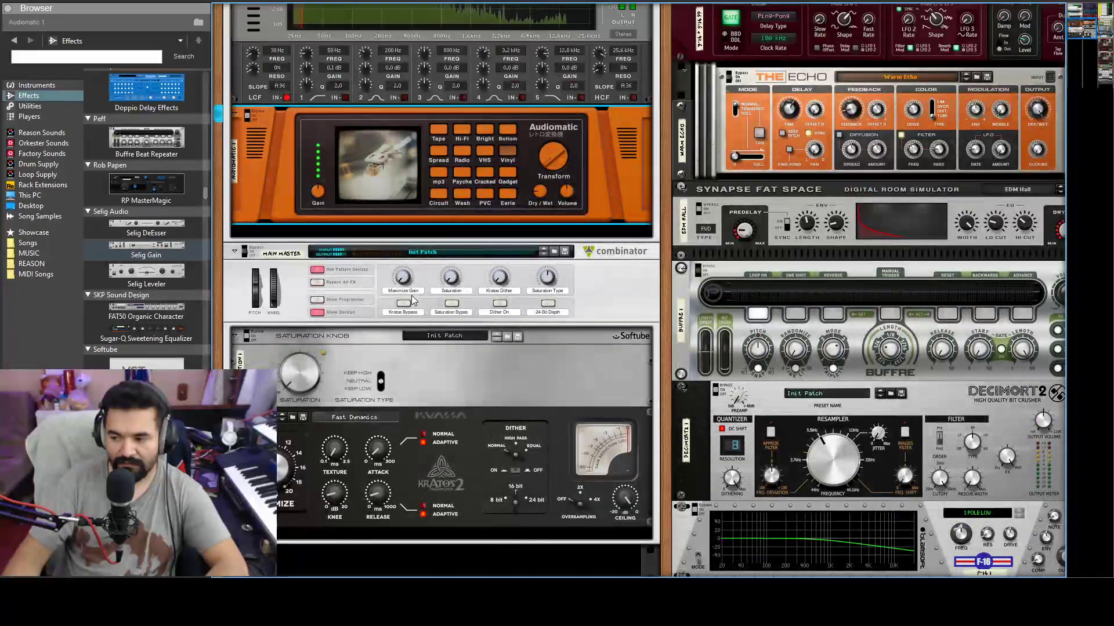
scroll(412, 299, up, 6)
scroll(412, 295, up, 6)
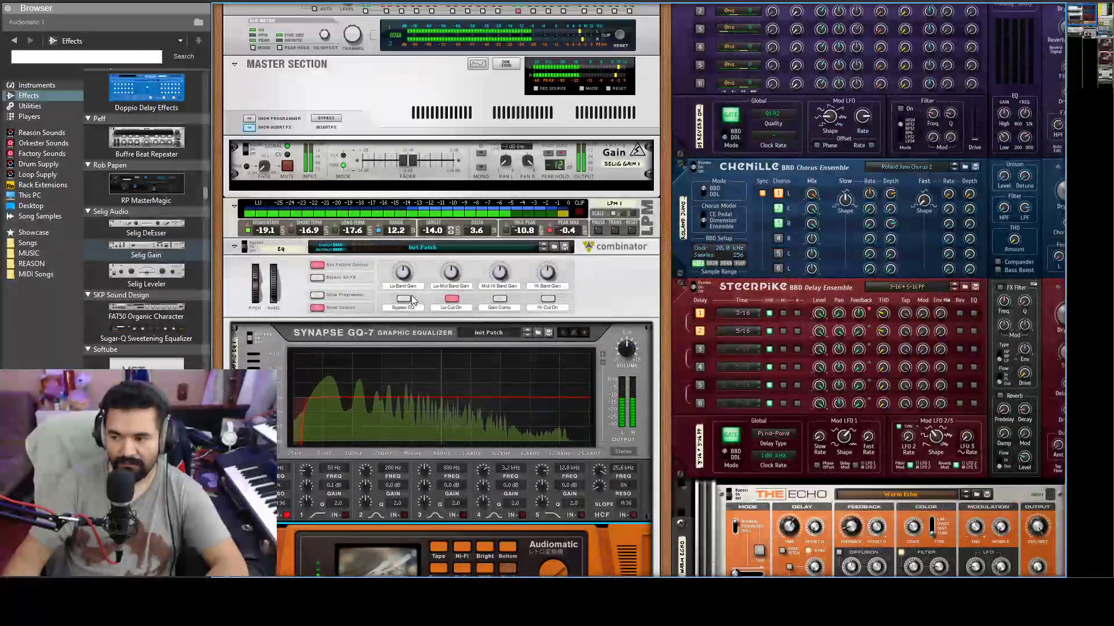
Review the master insert chain from the GQ-7 equalizer and Audiomatic to the mastering Combinator while the song plays.
scroll(393, 310, down, 2)
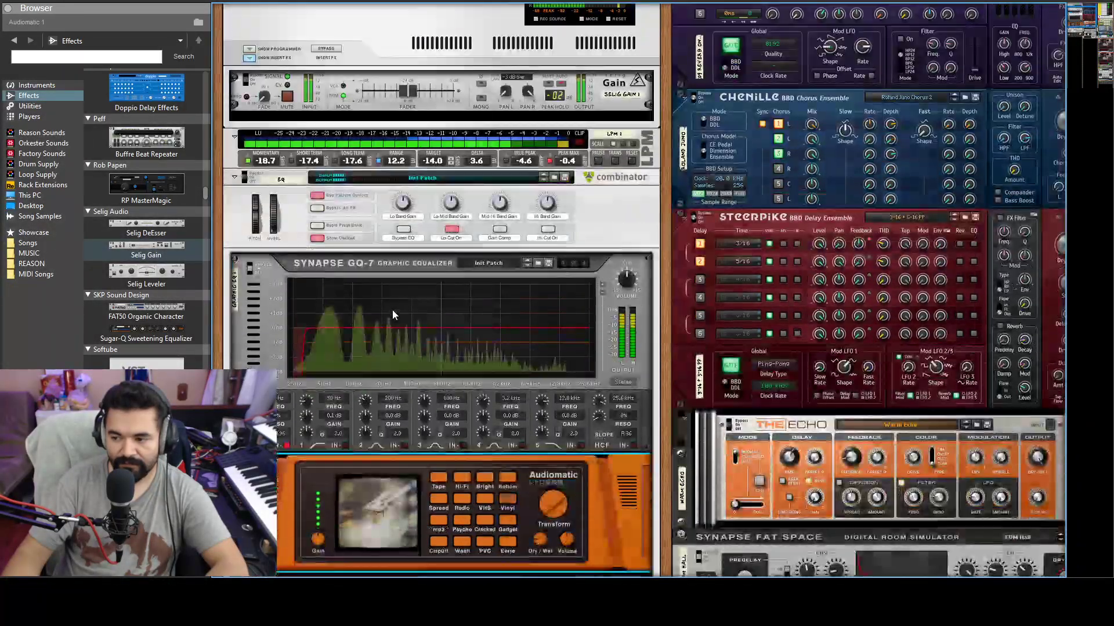
scroll(325, 331, down, 5)
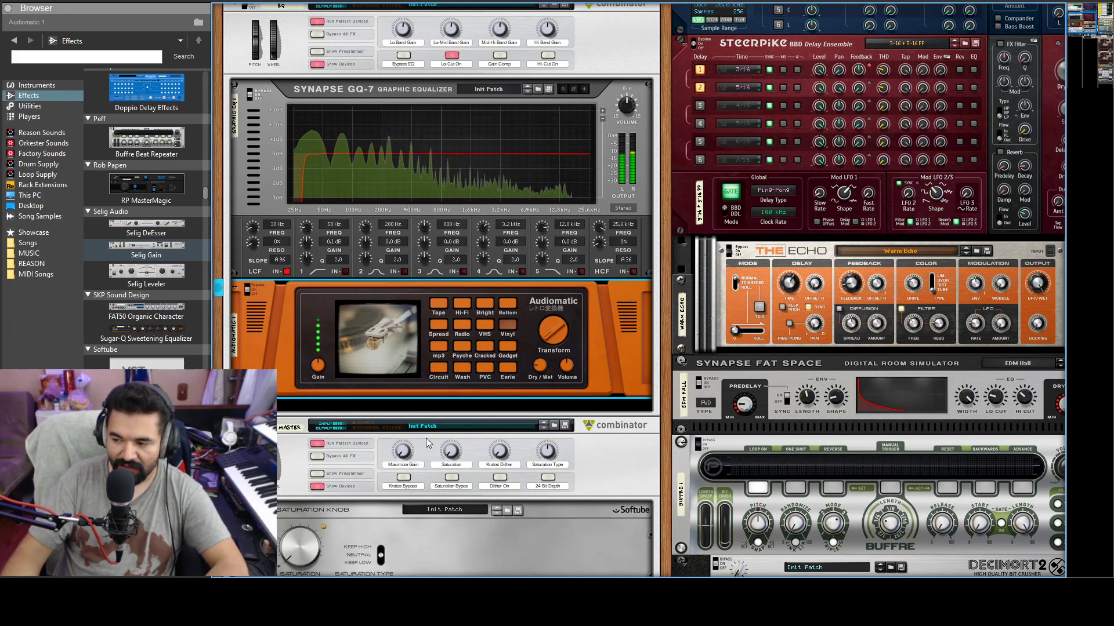
mouse_move(541, 369)
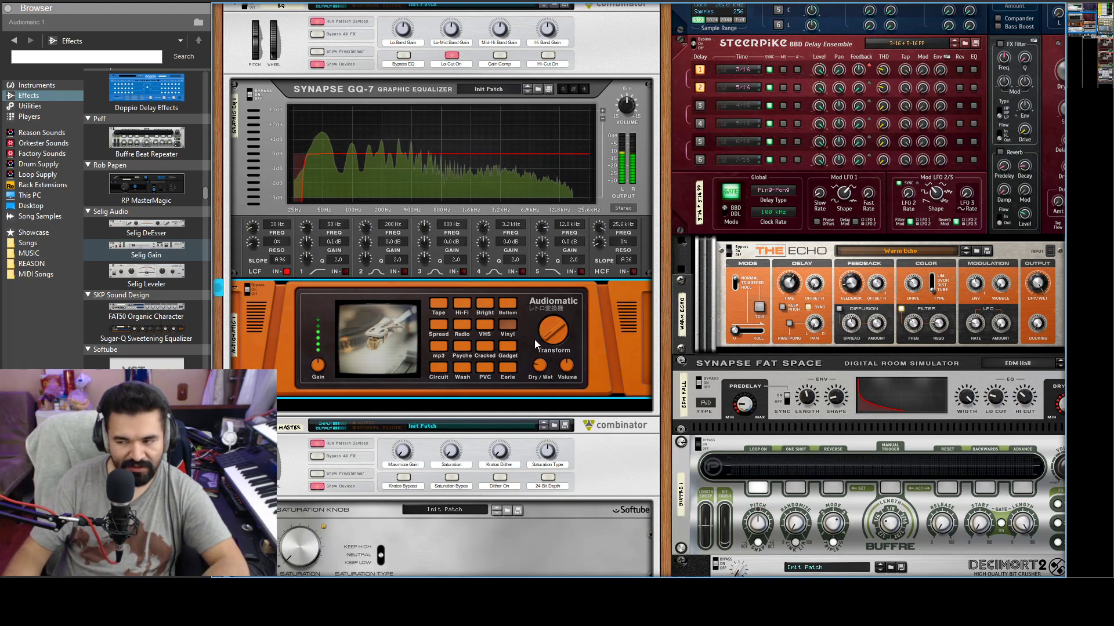
scroll(534, 339, up, 5)
scroll(526, 340, down, 5)
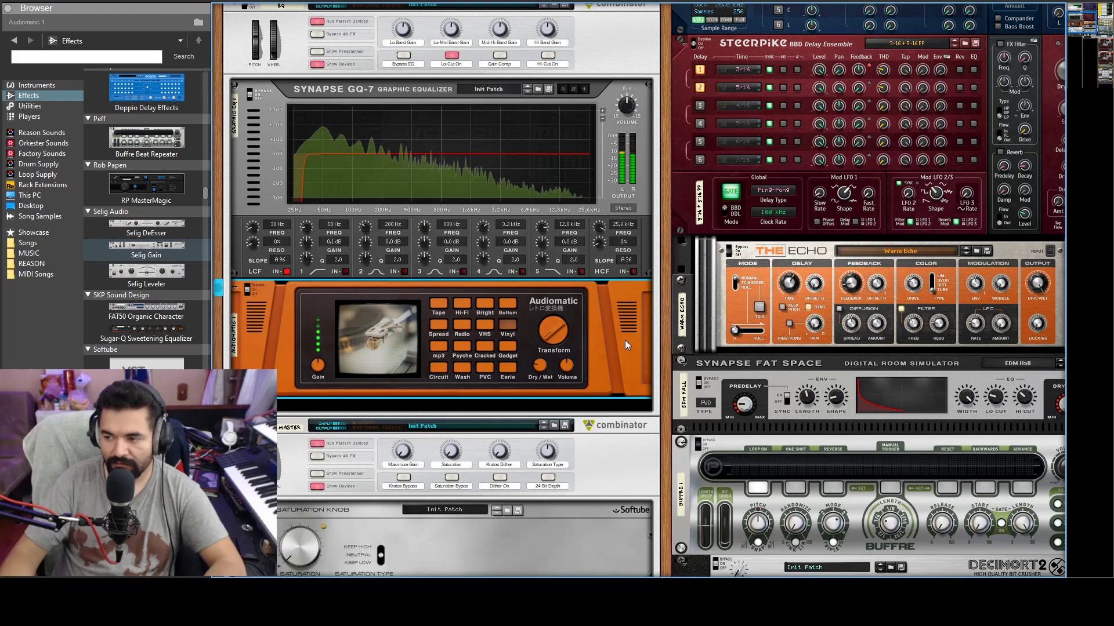
scroll(626, 342, down, 1)
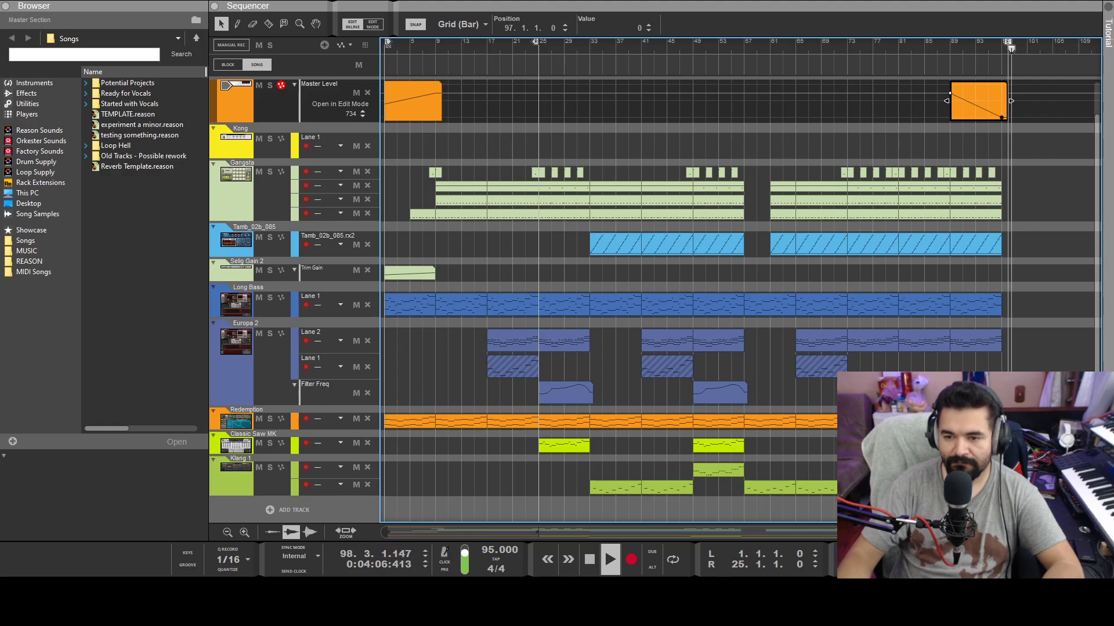
Stop playback and extend the closing Master Level automation clip to about bar 101.
key(space)
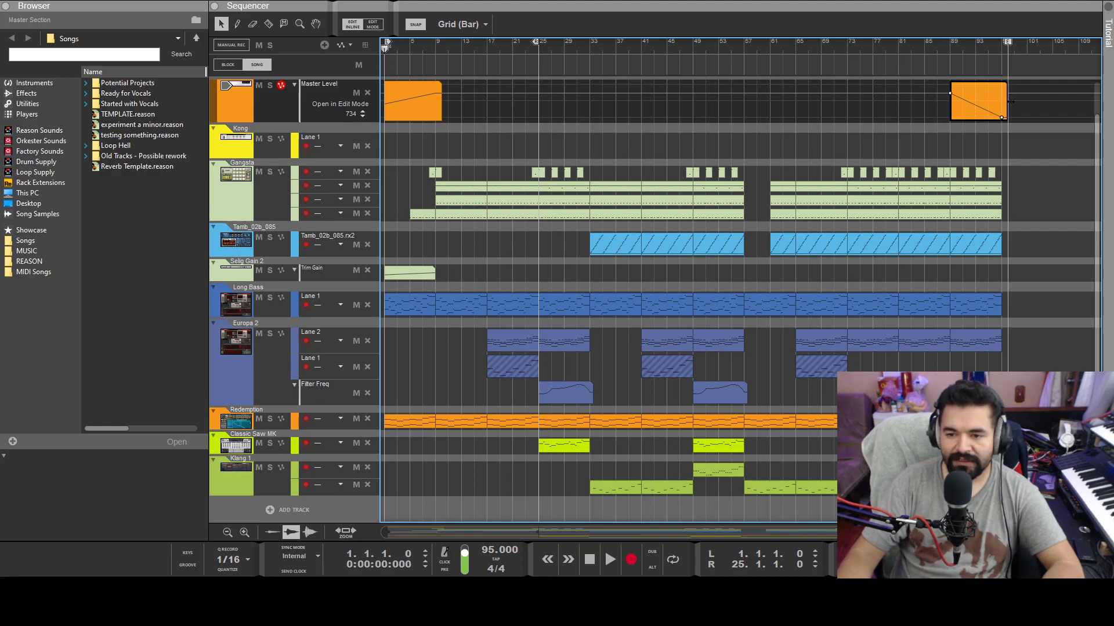
drag(1007, 99, 1025, 104)
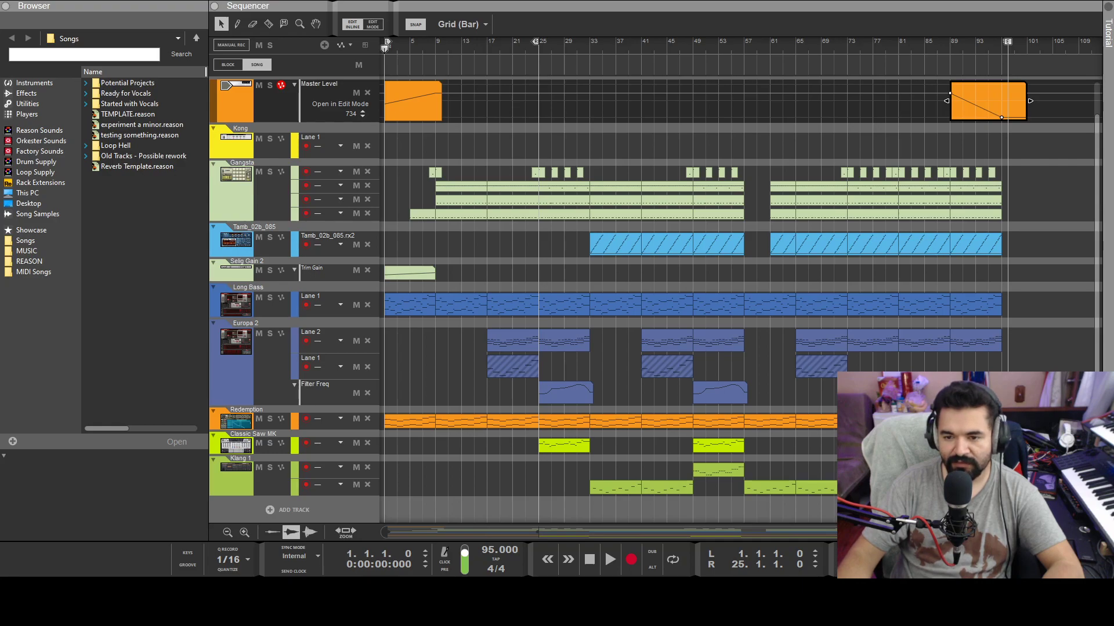
click(588, 562)
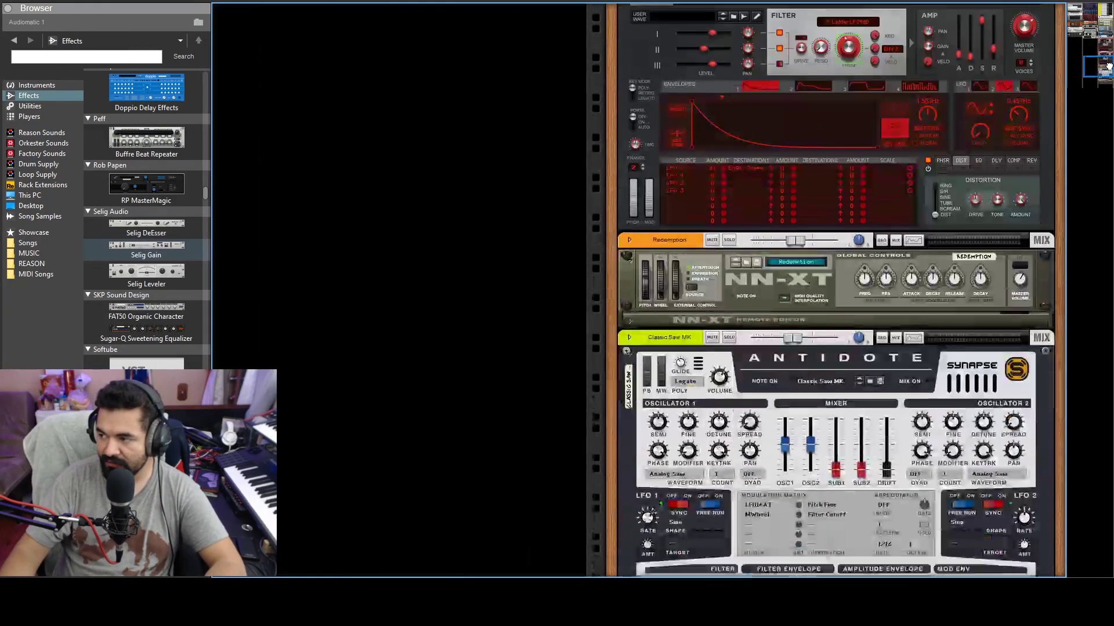
drag(1108, 66, 1074, 11)
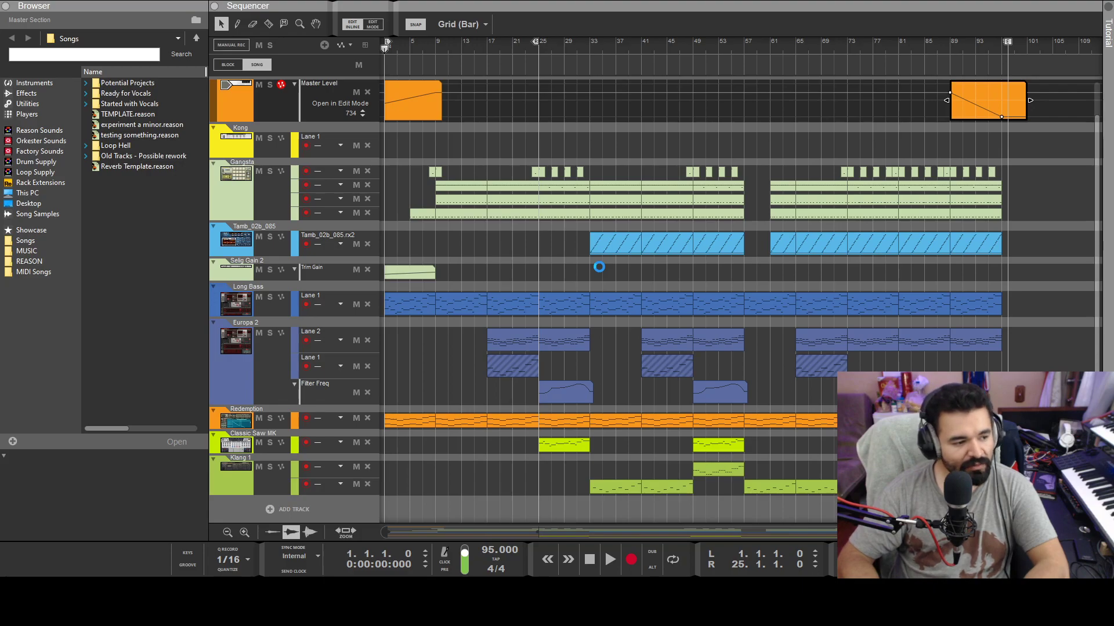
key(space)
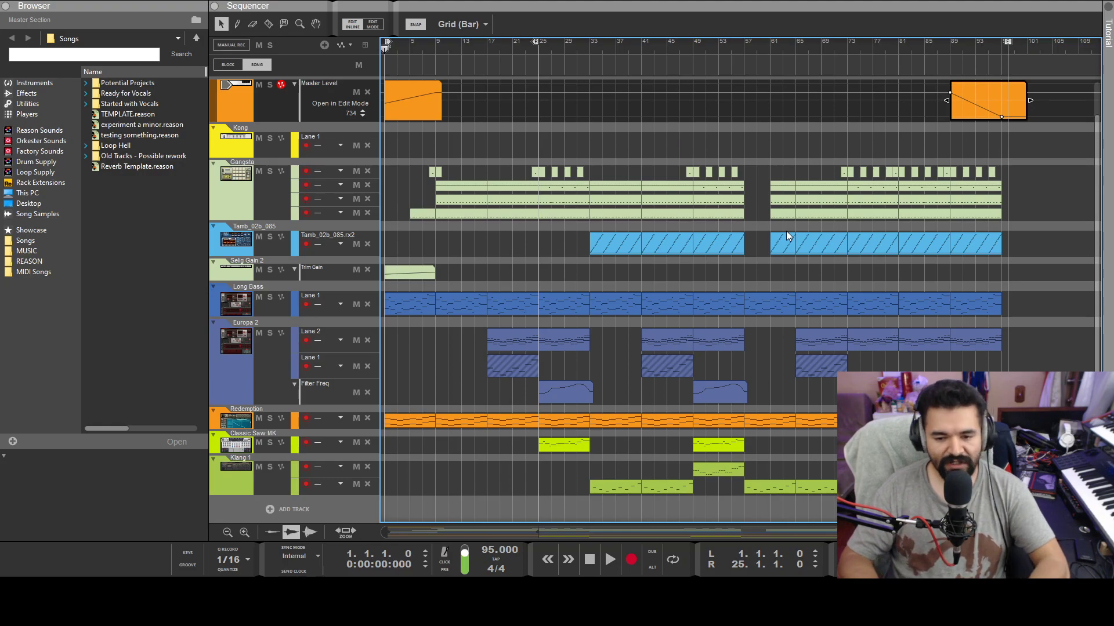
Open the first Long Bass clip, examine its notes across all eight bars and return to the arrangement.
double_click(417, 305)
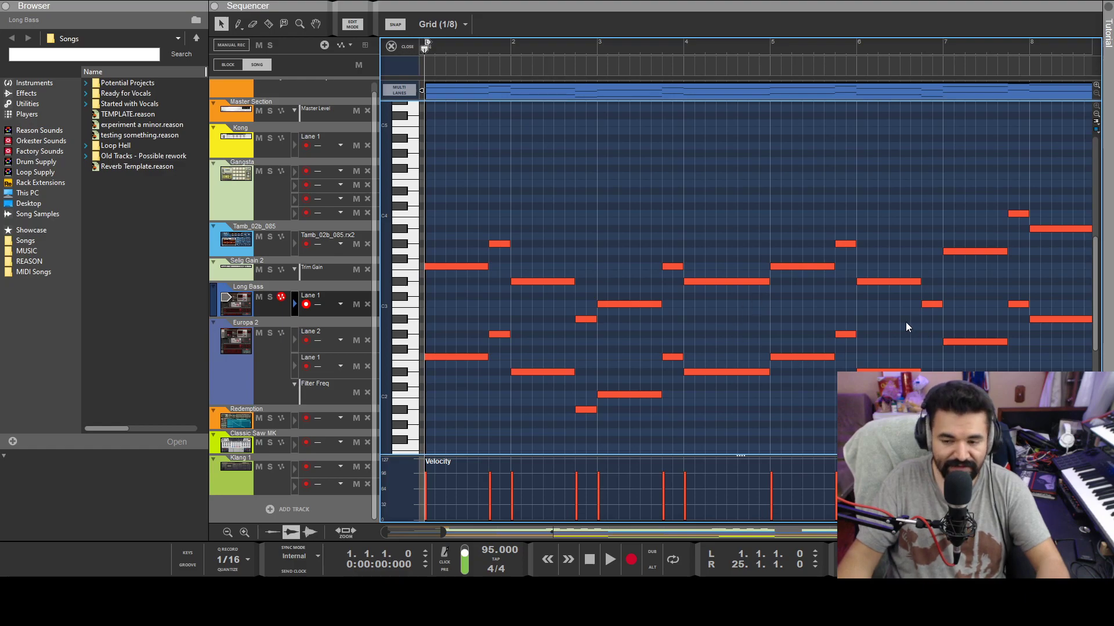
scroll(917, 295, up, 2)
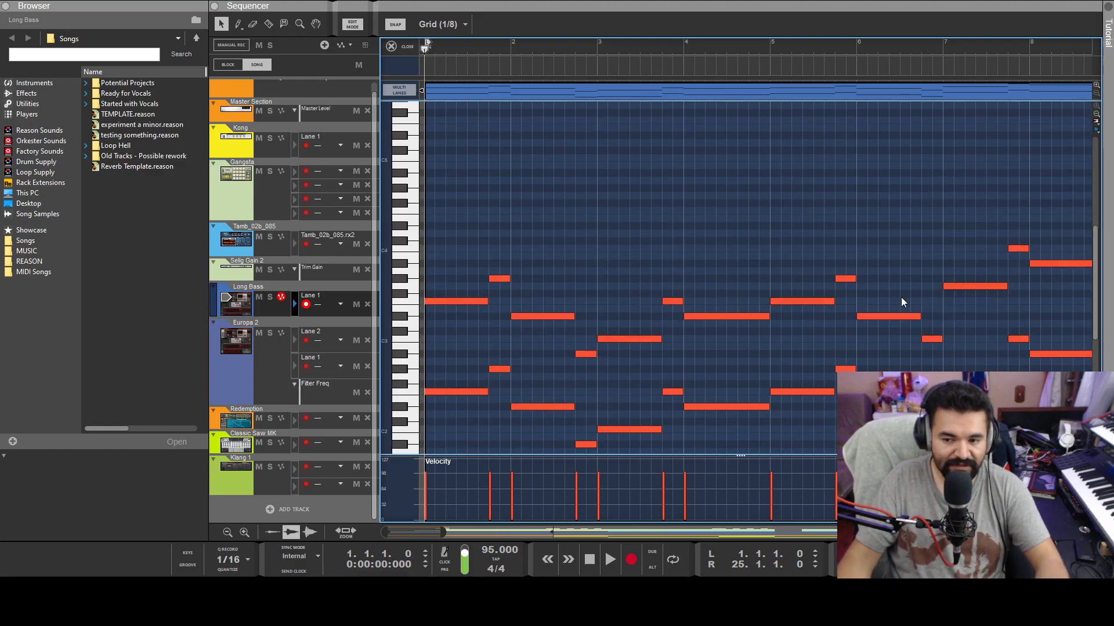
scroll(880, 307, right, 3)
scroll(879, 305, left, 3)
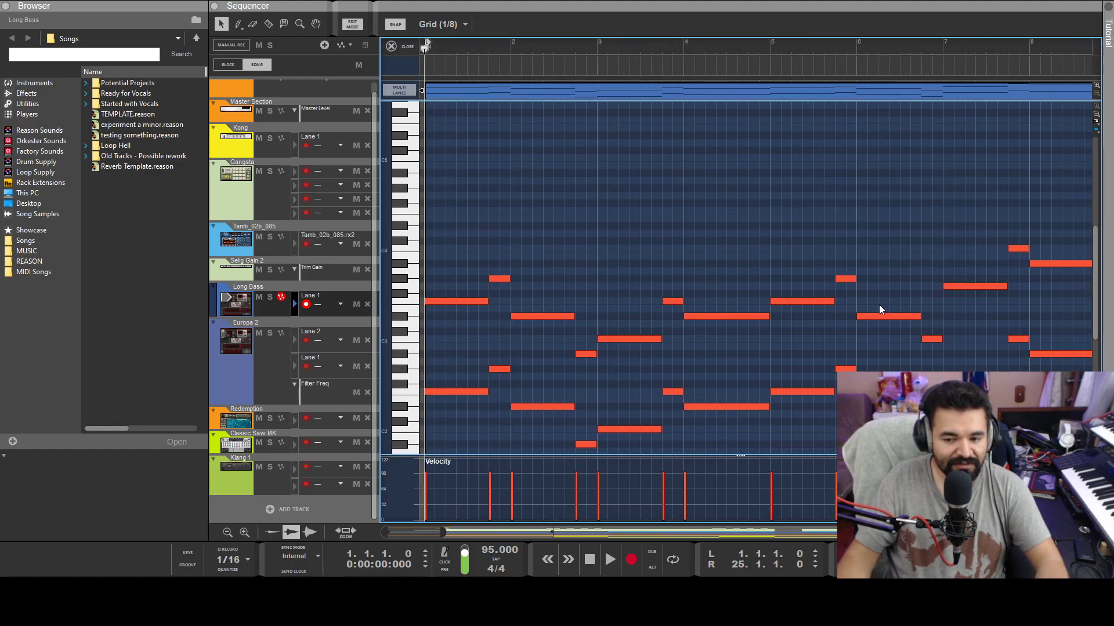
scroll(806, 345, up, 3)
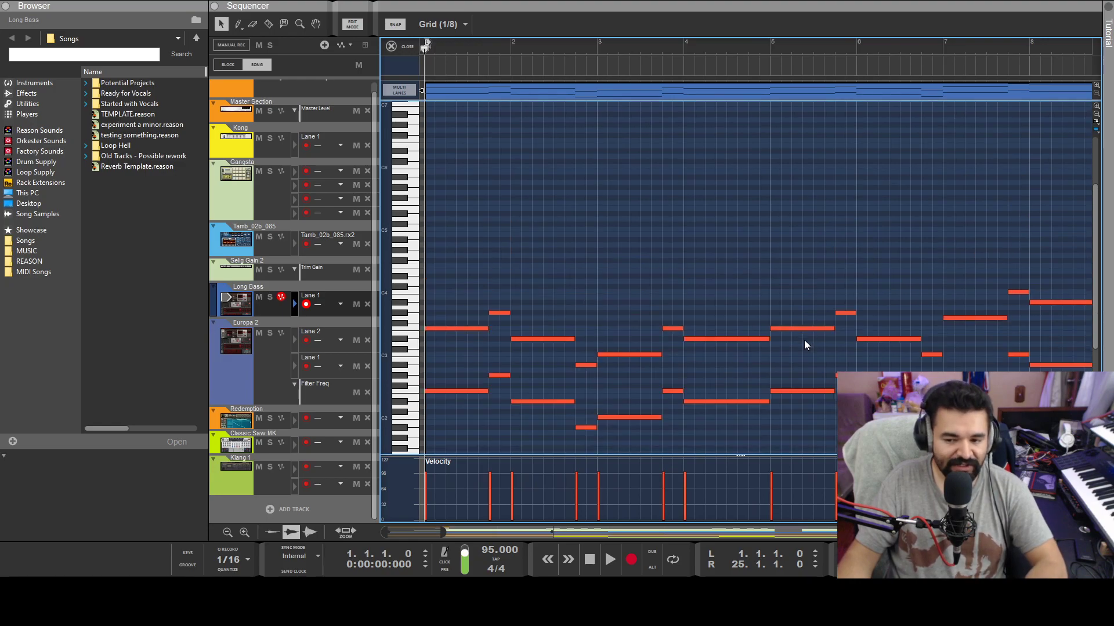
scroll(803, 340, down, 4)
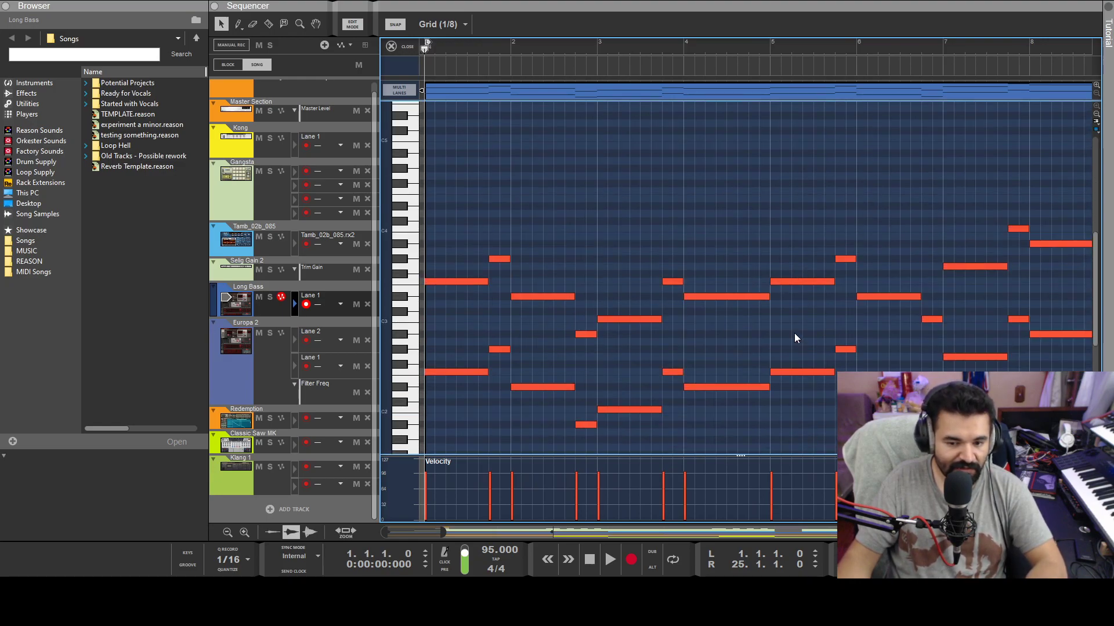
drag(444, 533, 456, 532)
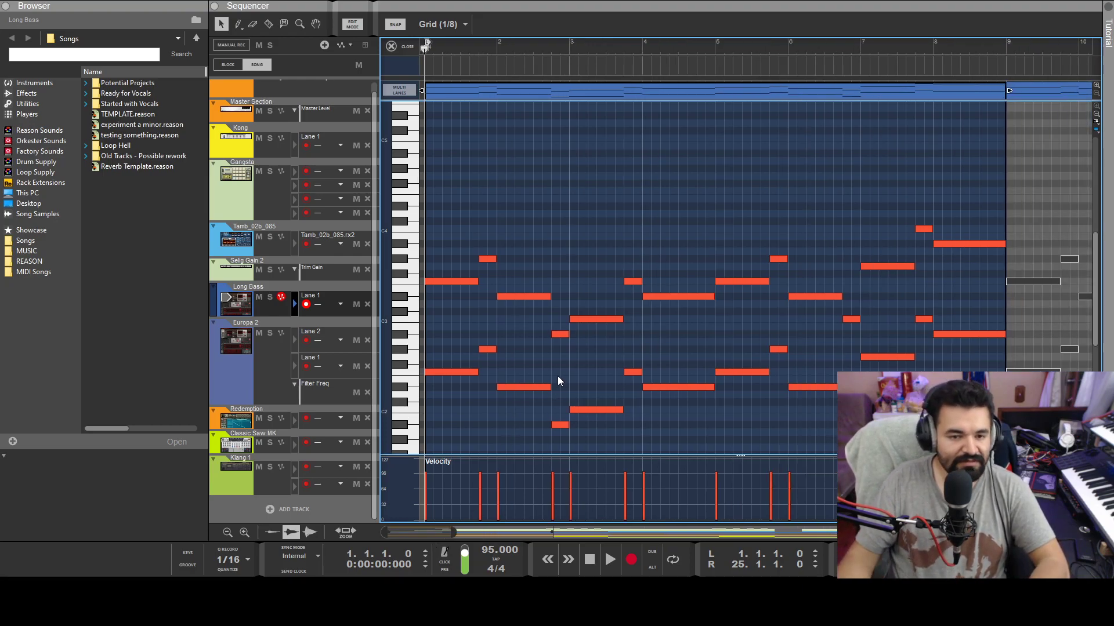
click(352, 23)
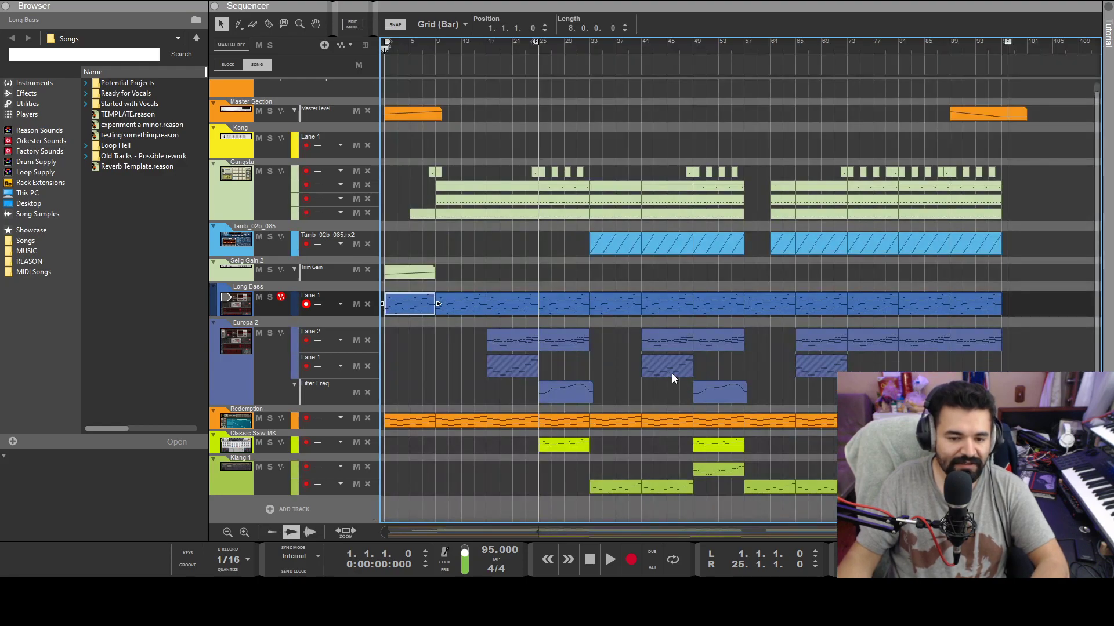